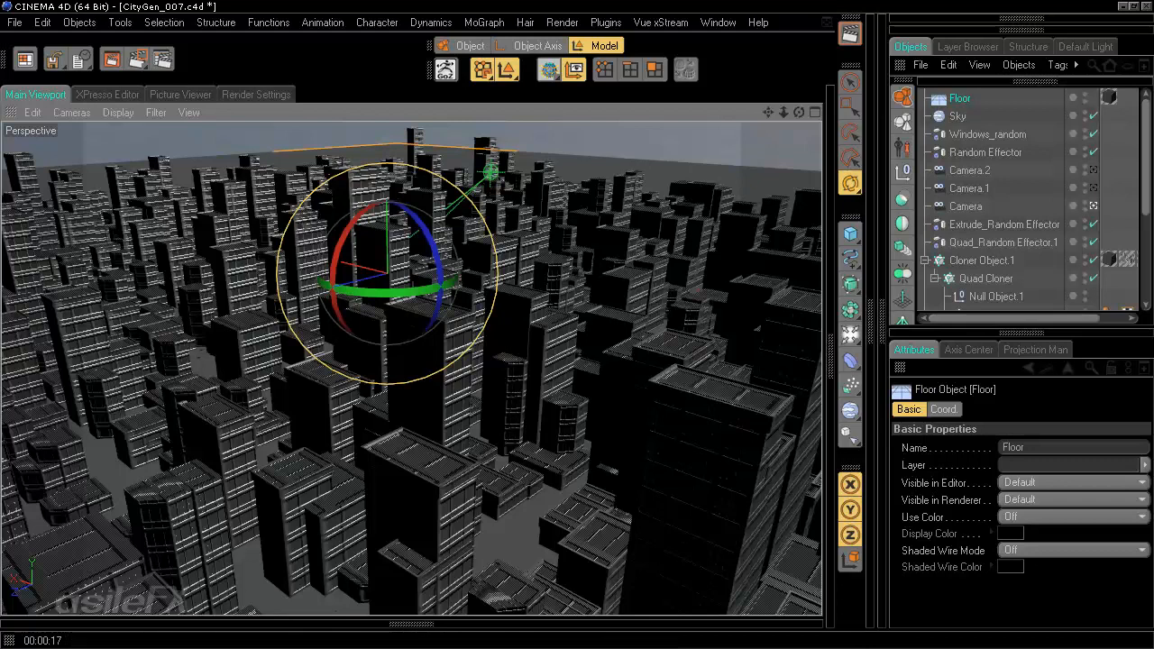
# Step: Check the scene information for memory, point, polygon and object counts, and clear the object selection
pyautogui.rightClick(937, 225)
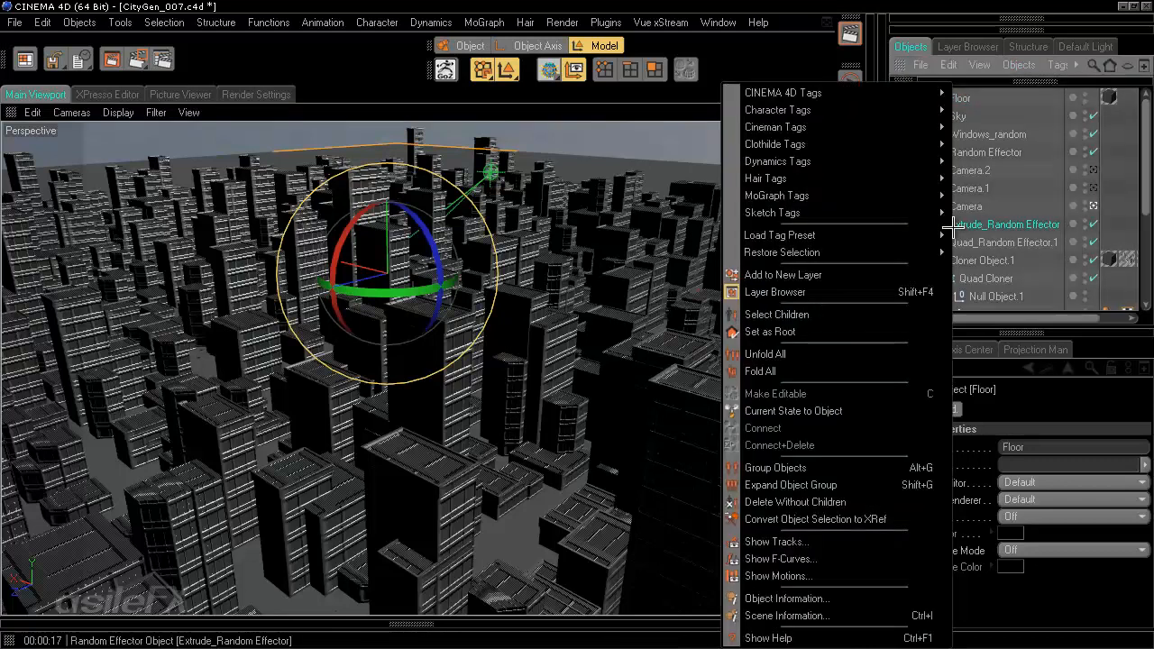
pyautogui.click(833, 613)
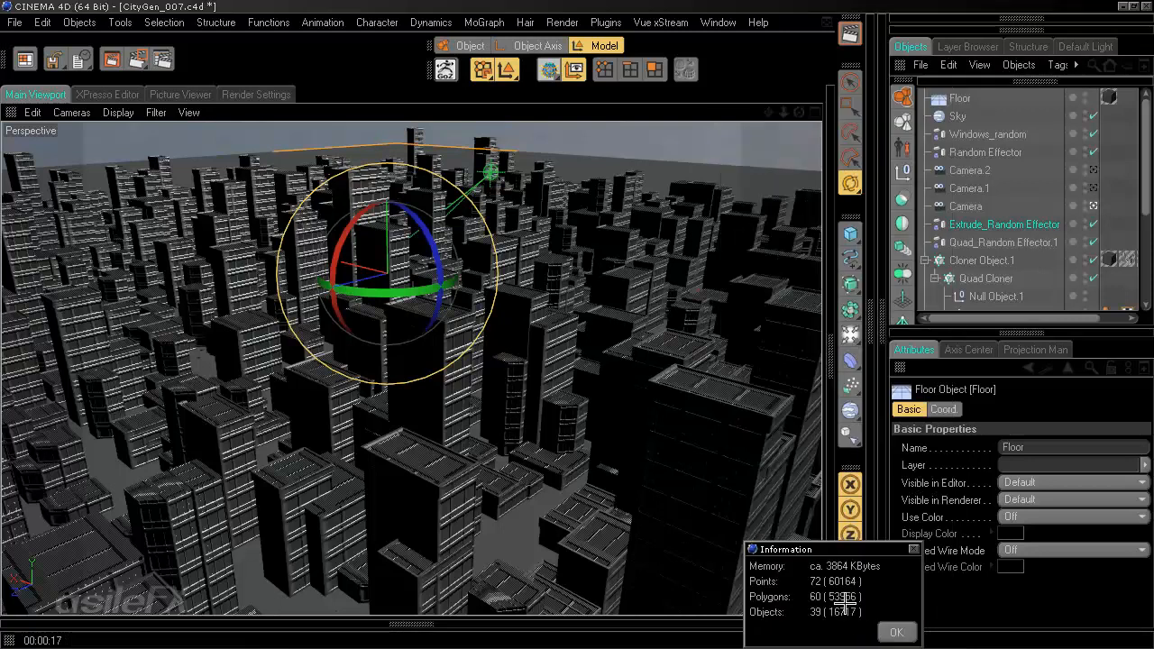
pyautogui.click(902, 633)
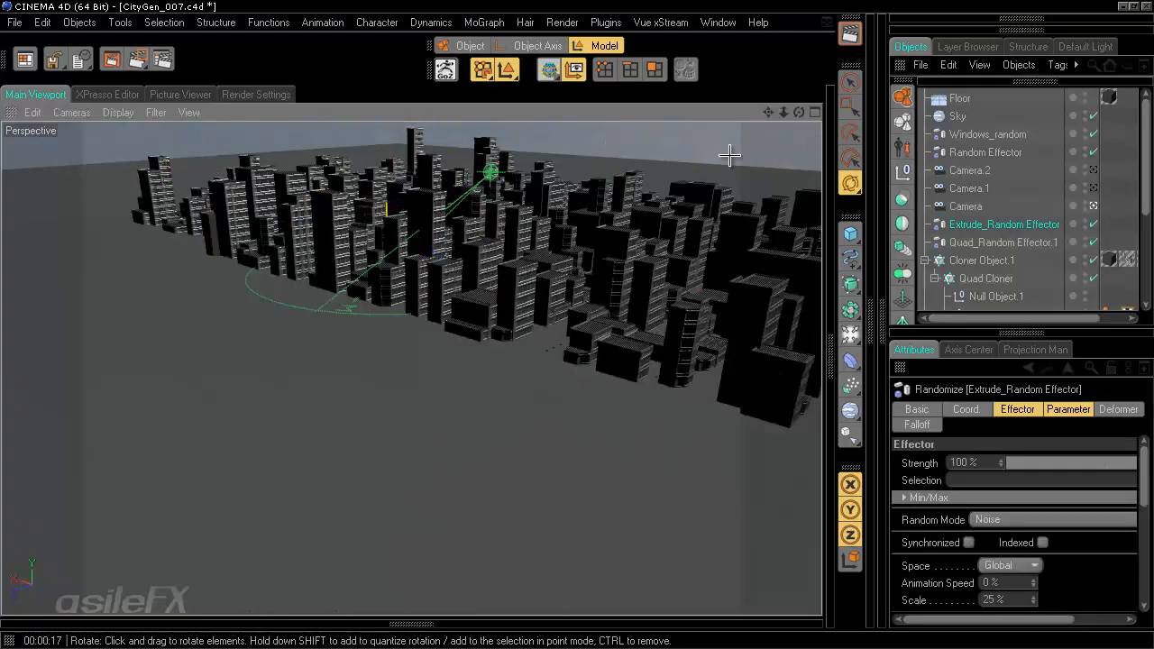
pyautogui.click(729, 155)
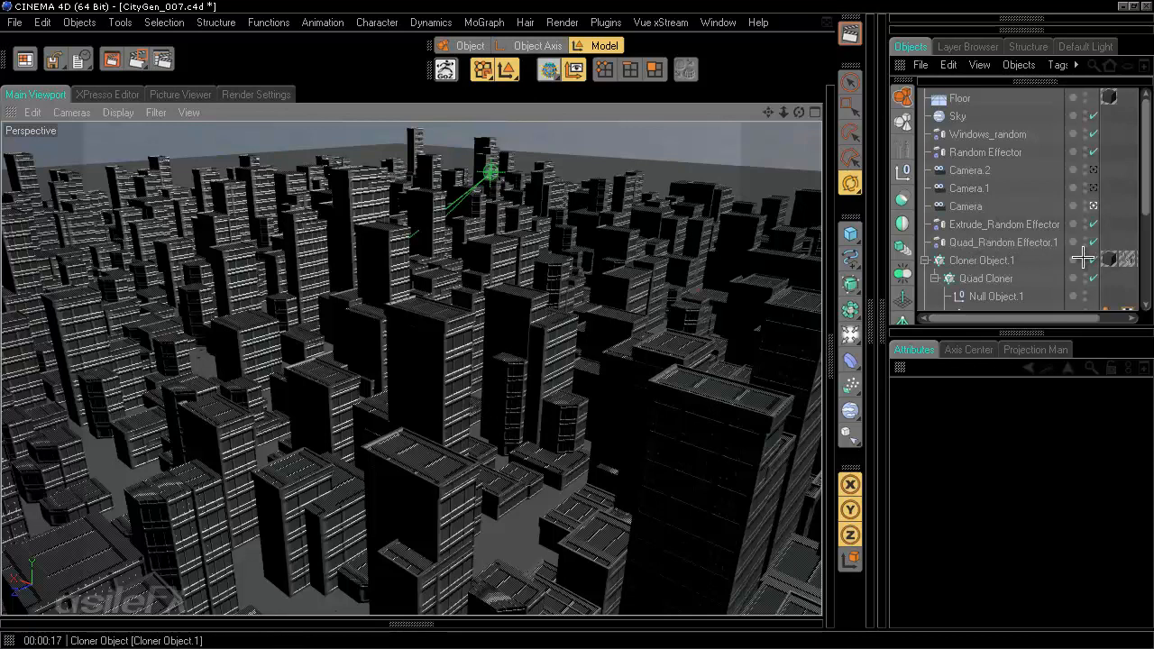
# Step: Convert the clone setup of Cloner Object.1 into real objects with Current State to Object
pyautogui.rightClick(995, 260)
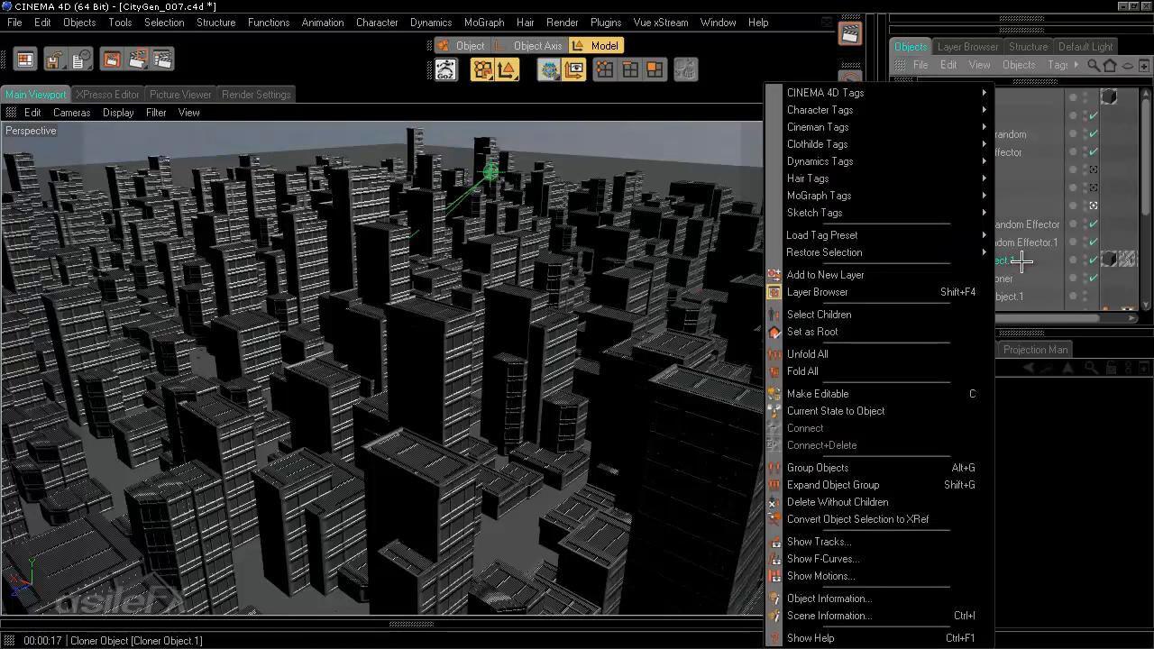
pyautogui.click(995, 261)
pyautogui.rightClick(981, 262)
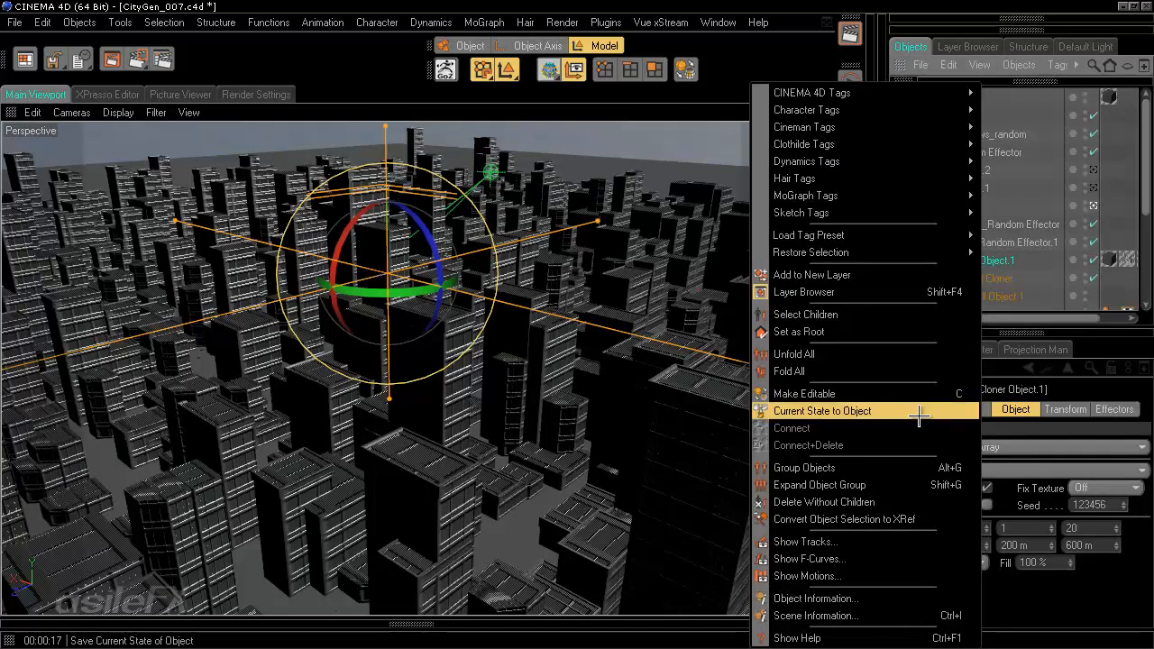
pyautogui.click(881, 411)
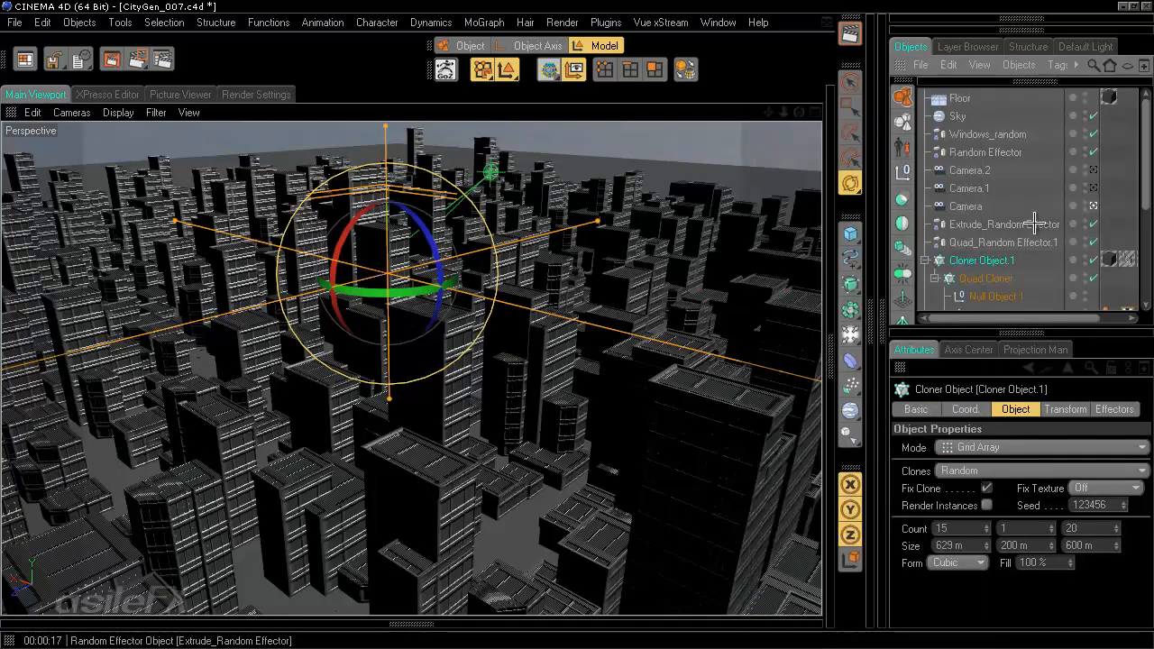
# Step: Hide the original Cloner Object.1 in the editor, expand the converted null, and collapse the original's hierarchy
pyautogui.moveTo(1145, 153); pyautogui.dragTo(1142, 252)
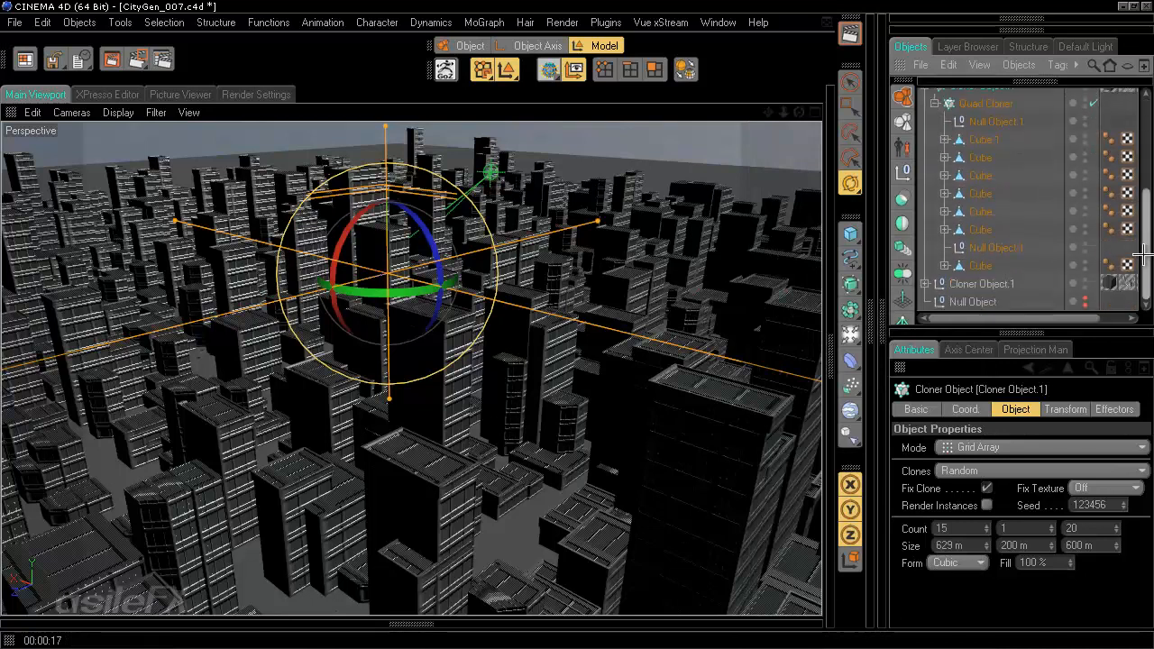
pyautogui.click(921, 283)
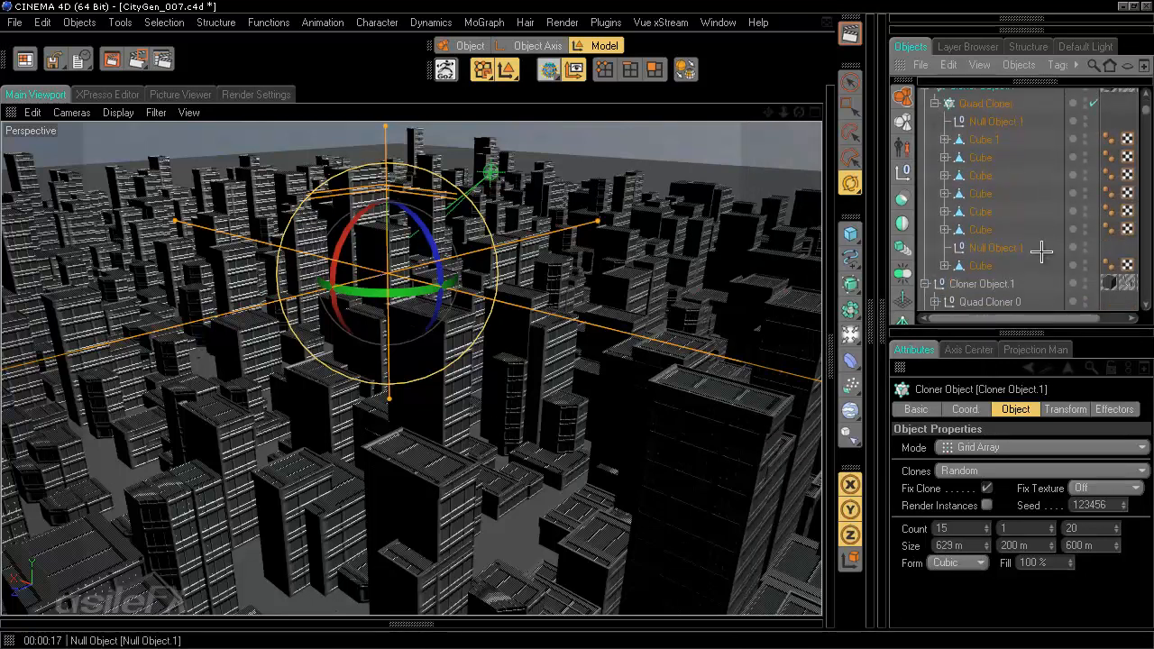
pyautogui.scroll(5, 1030, 250)
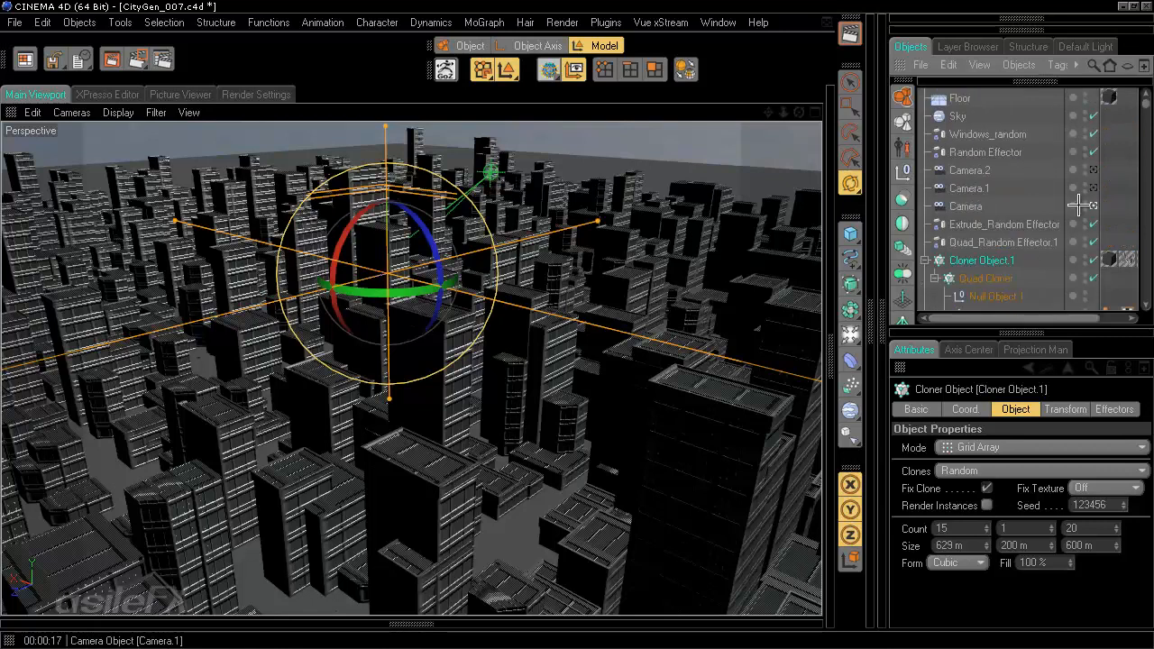
pyautogui.scroll(-3, 1077, 206)
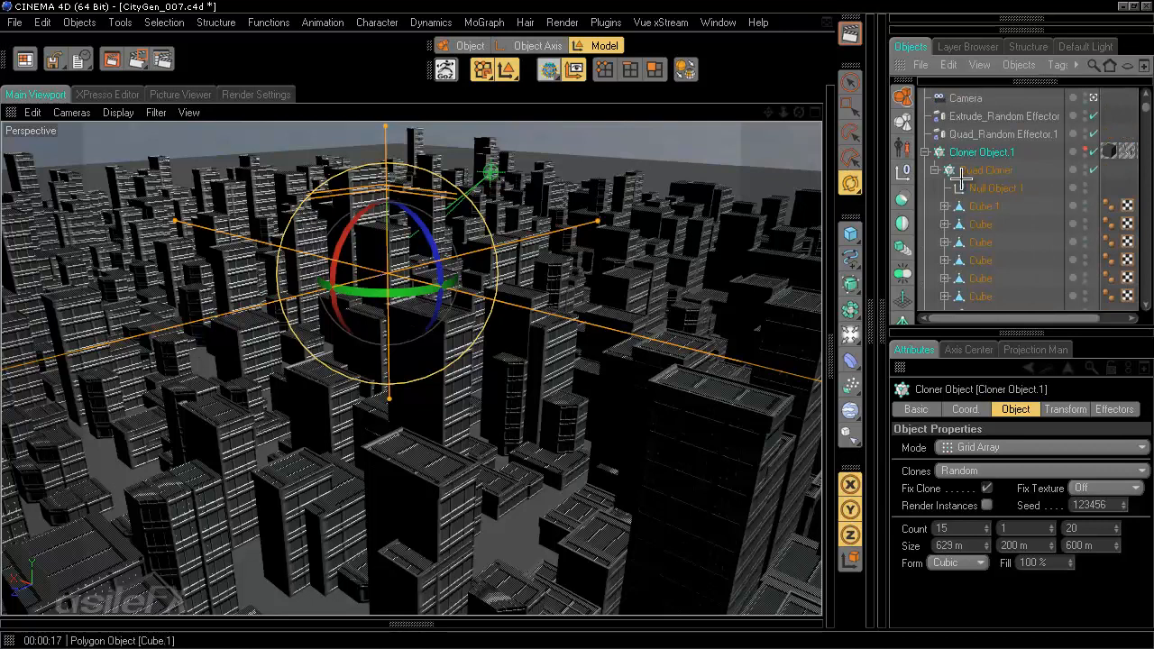
pyautogui.click(925, 151)
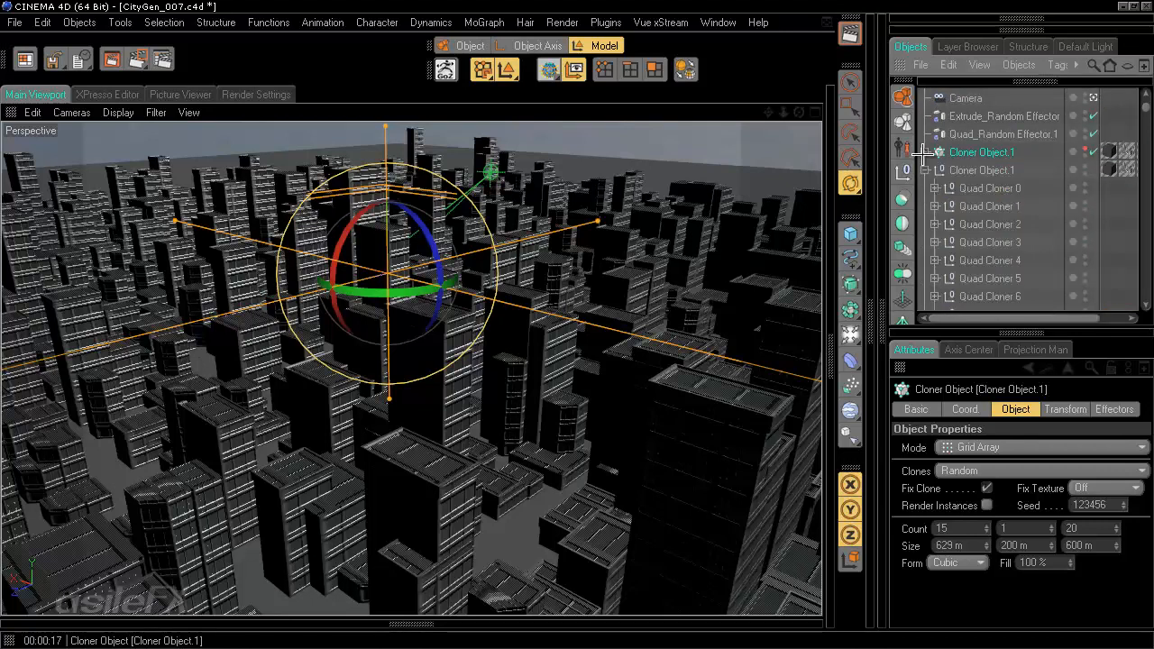
# Step: Examine the converted Cloner Object.1 null's list of Quad Cloner nulls and the cubes inside Quad Cloner 119
pyautogui.click(1005, 171)
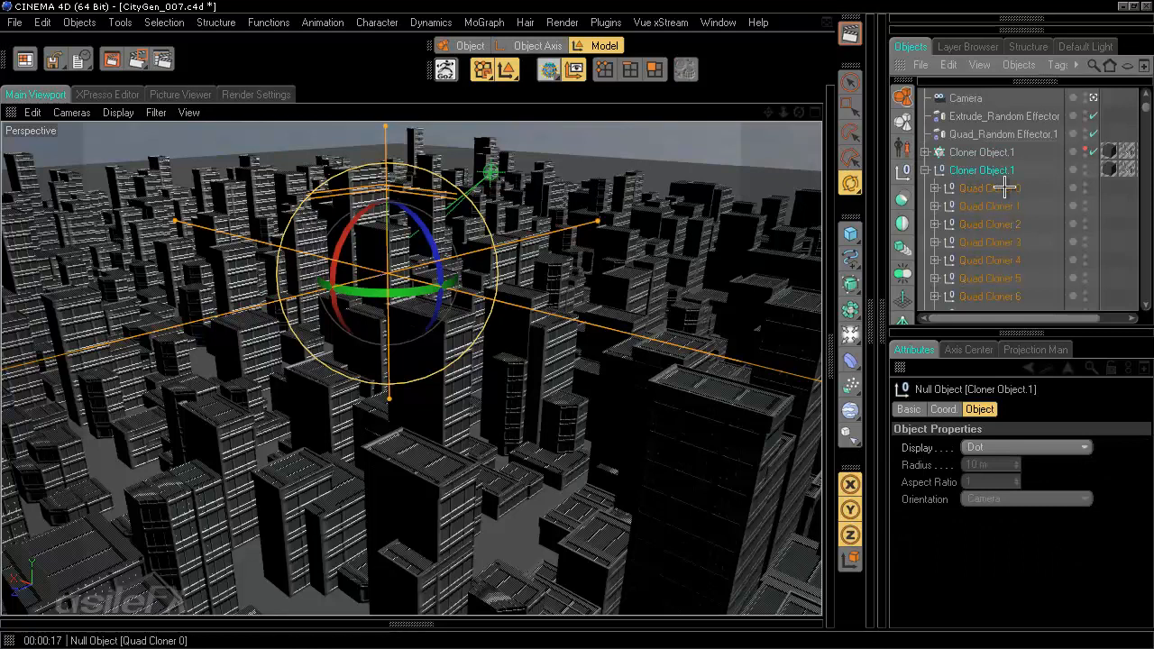
pyautogui.scroll(-3, 1005, 189)
pyautogui.scroll(-20, 1005, 191)
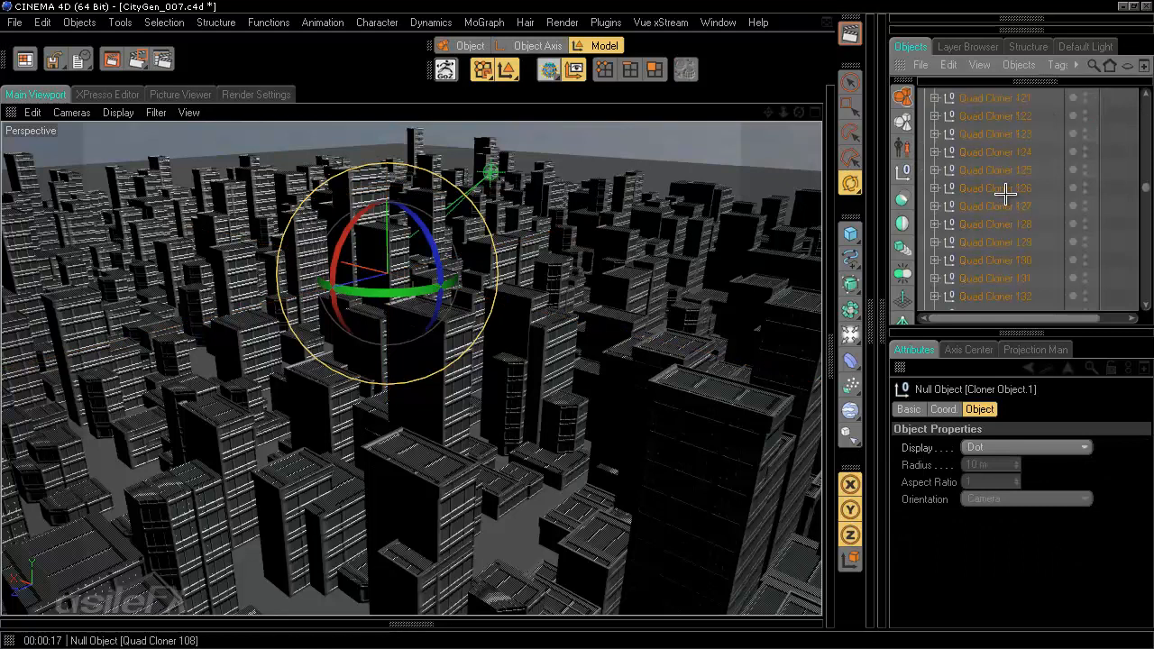
pyautogui.scroll(-15, 1004, 191)
pyautogui.scroll(20, 1005, 191)
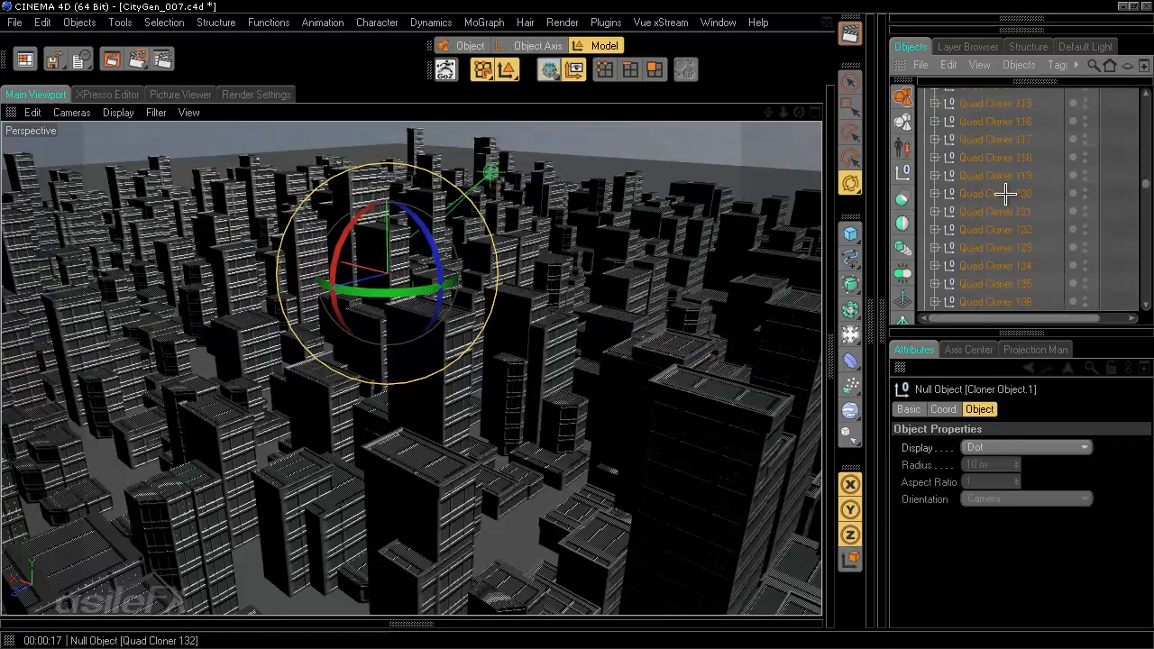
pyautogui.click(934, 175)
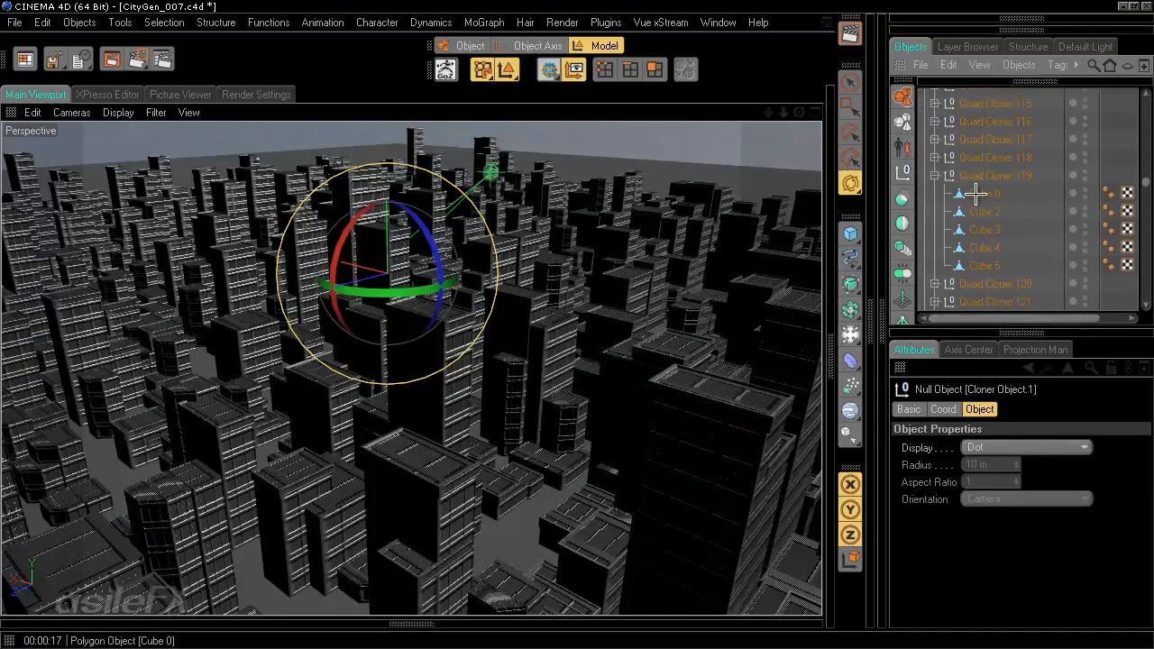
pyautogui.click(933, 153)
pyautogui.click(934, 159)
pyautogui.click(934, 158)
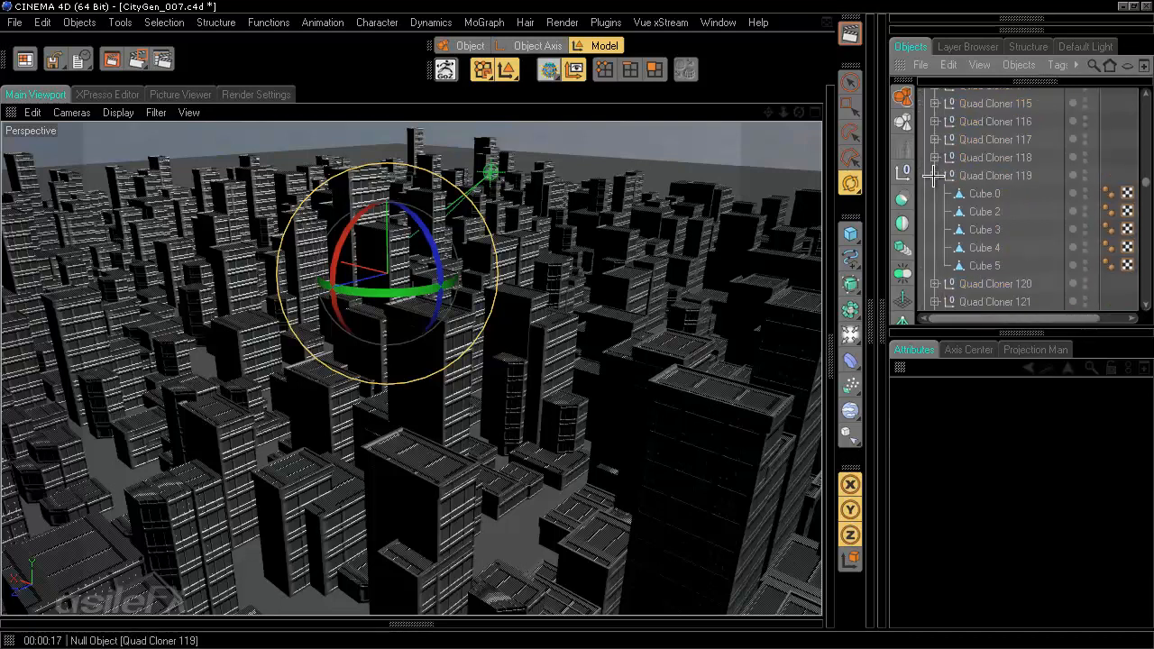
pyautogui.click(934, 177)
pyautogui.scroll(20, 965, 213)
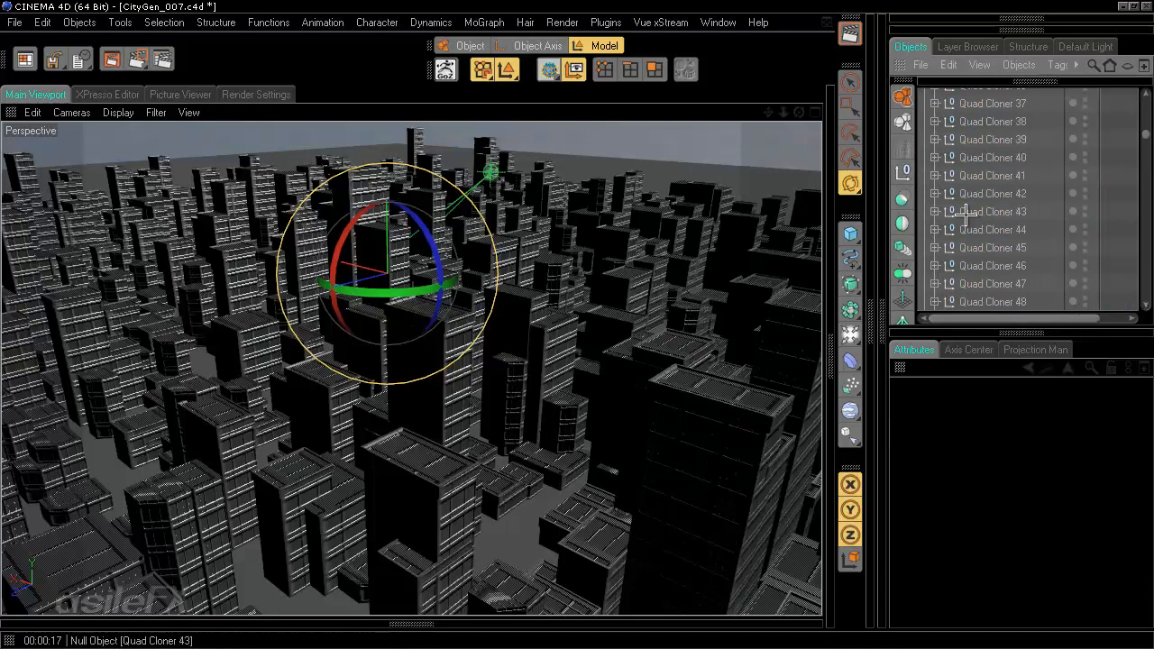
pyautogui.scroll(8, 966, 213)
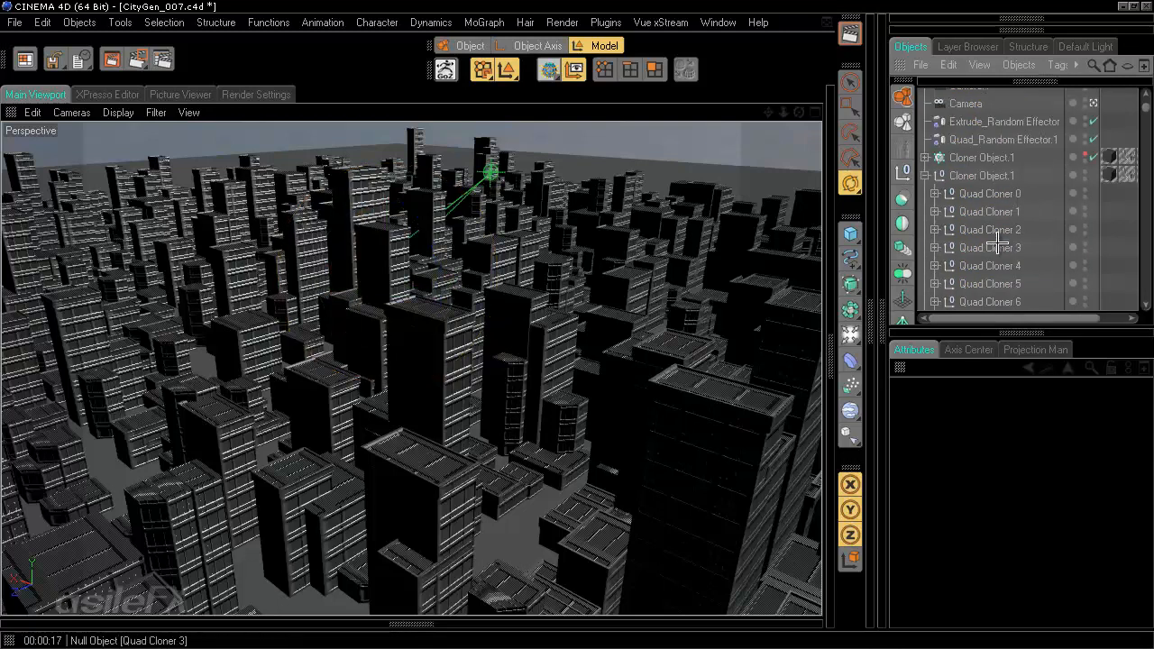
# Step: Turn off renderer visibility for the converted Cloner Object.1 null
pyautogui.scroll(2, 998, 242)
pyautogui.scroll(-2, 998, 242)
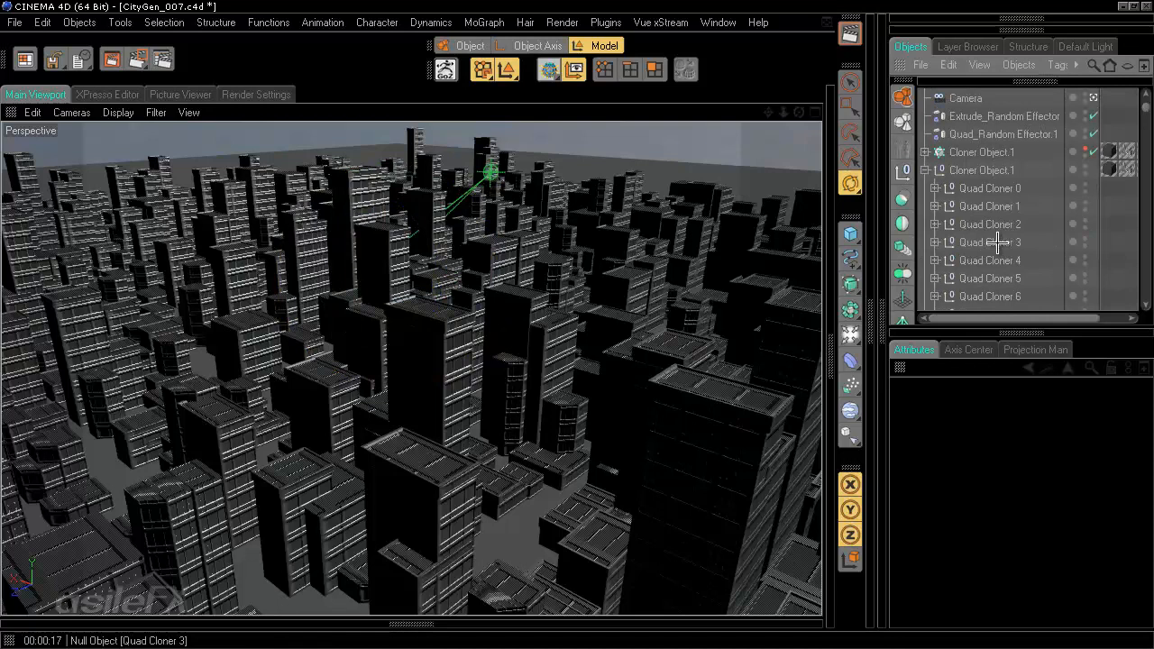
pyautogui.click(1084, 172)
# Step: Add a new camera object to the scene
pyautogui.scroll(3, 1050, 227)
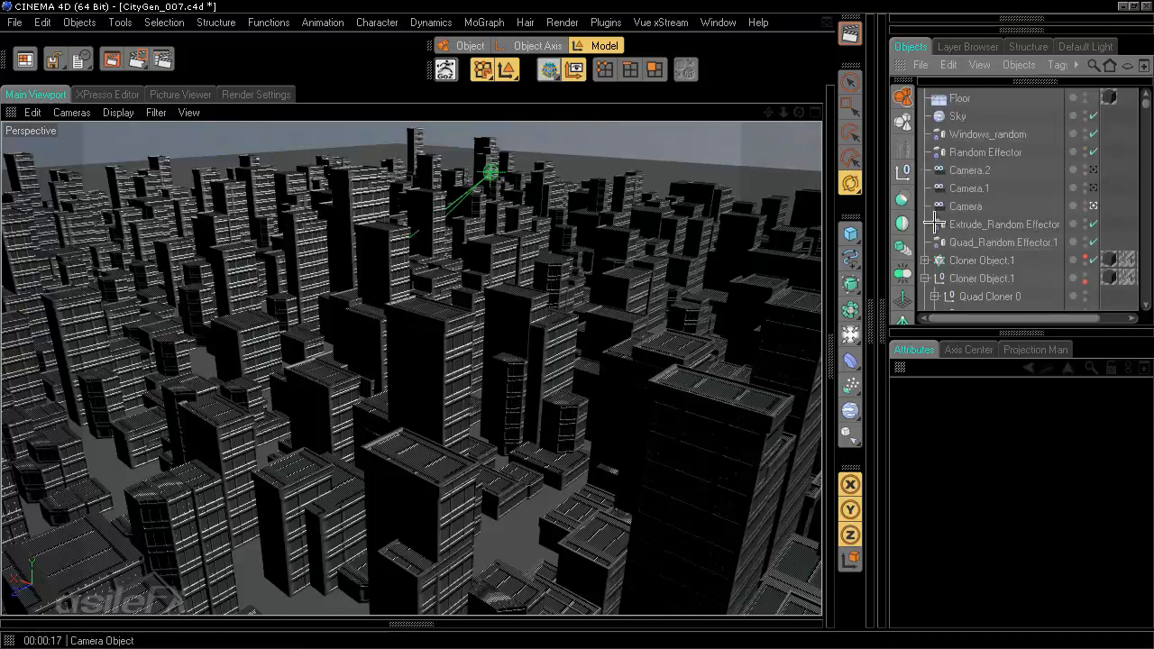
pyautogui.moveTo(850, 335); pyautogui.dragTo(811, 382)
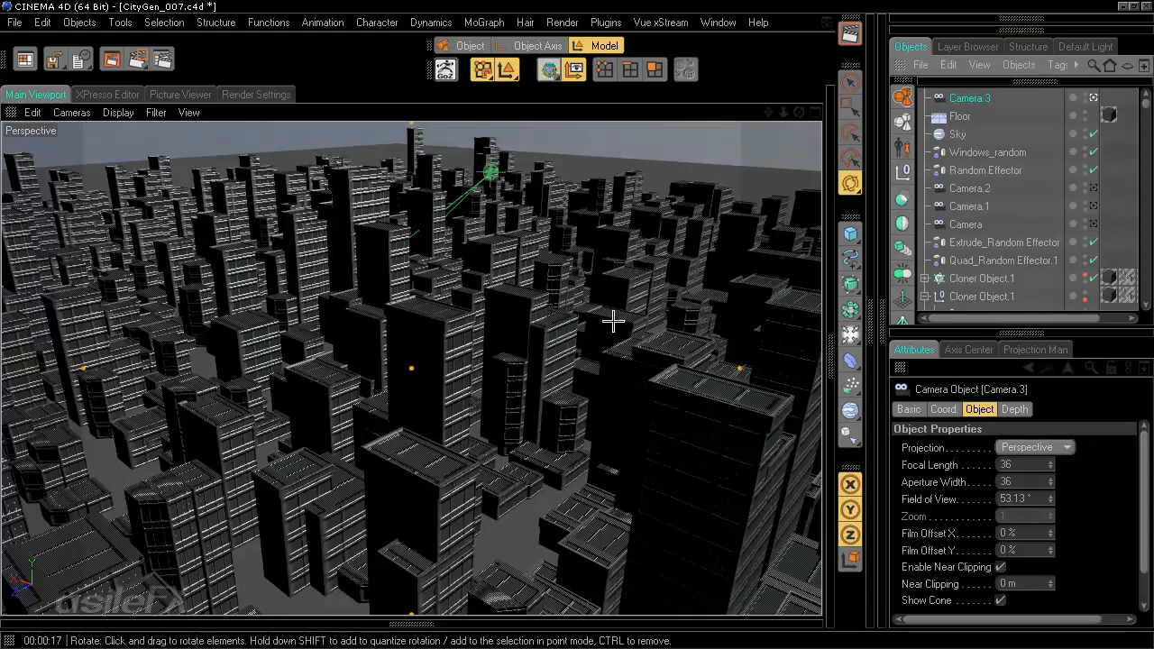
pyautogui.keyDown('alt'); pyautogui.moveTo(587, 330); pyautogui.dragTo(572, 314); pyautogui.keyUp('alt')
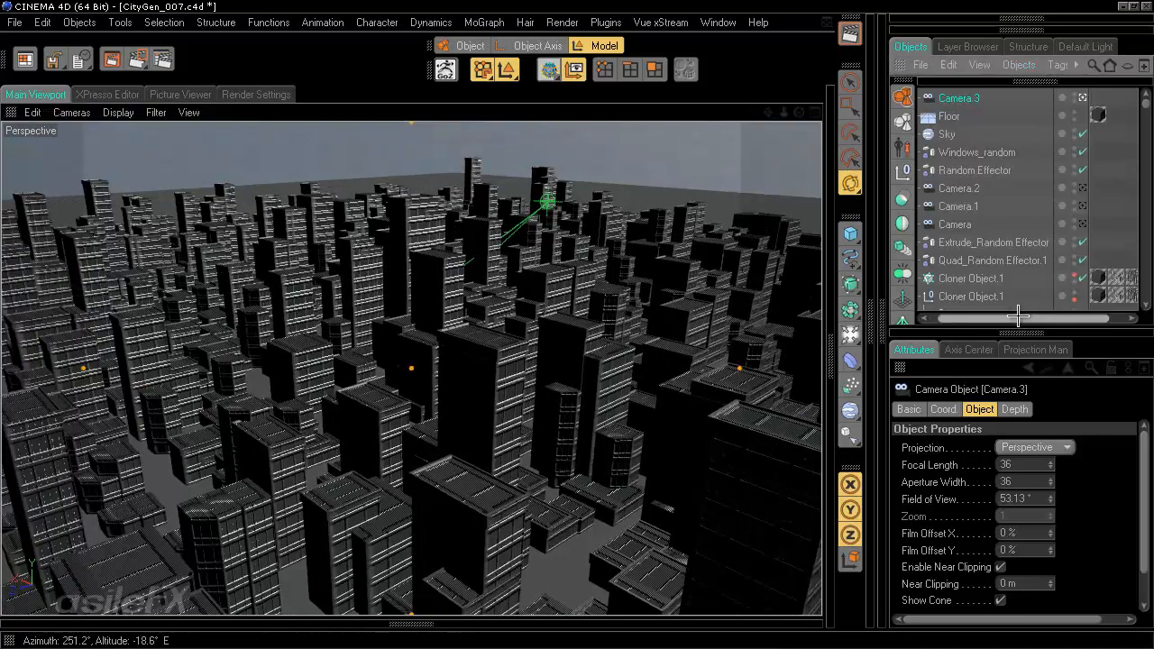
# Step: Delete all texture tags from the converted Cloner Object.1 null
pyautogui.moveTo(1005, 314); pyautogui.dragTo(1051, 312)
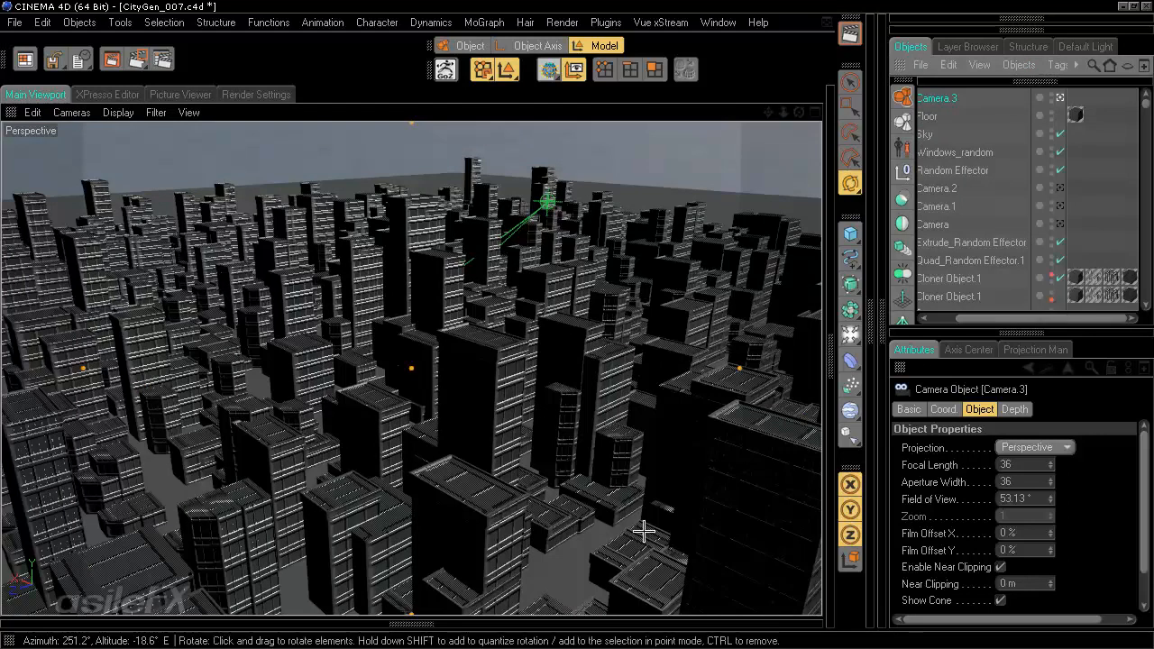
pyautogui.click(1128, 295)
pyautogui.press('Delete')
pyautogui.click(1111, 295)
pyautogui.press('Delete')
pyautogui.click(1094, 294)
pyautogui.press('Delete')
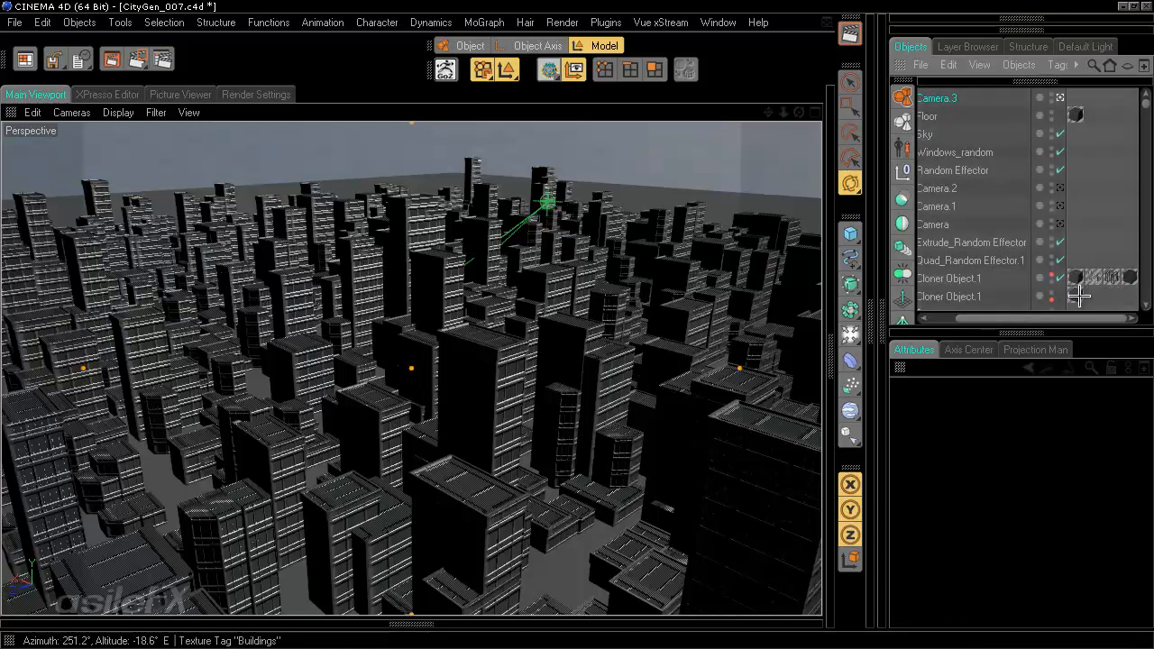
pyautogui.moveTo(1059, 318); pyautogui.dragTo(1005, 317)
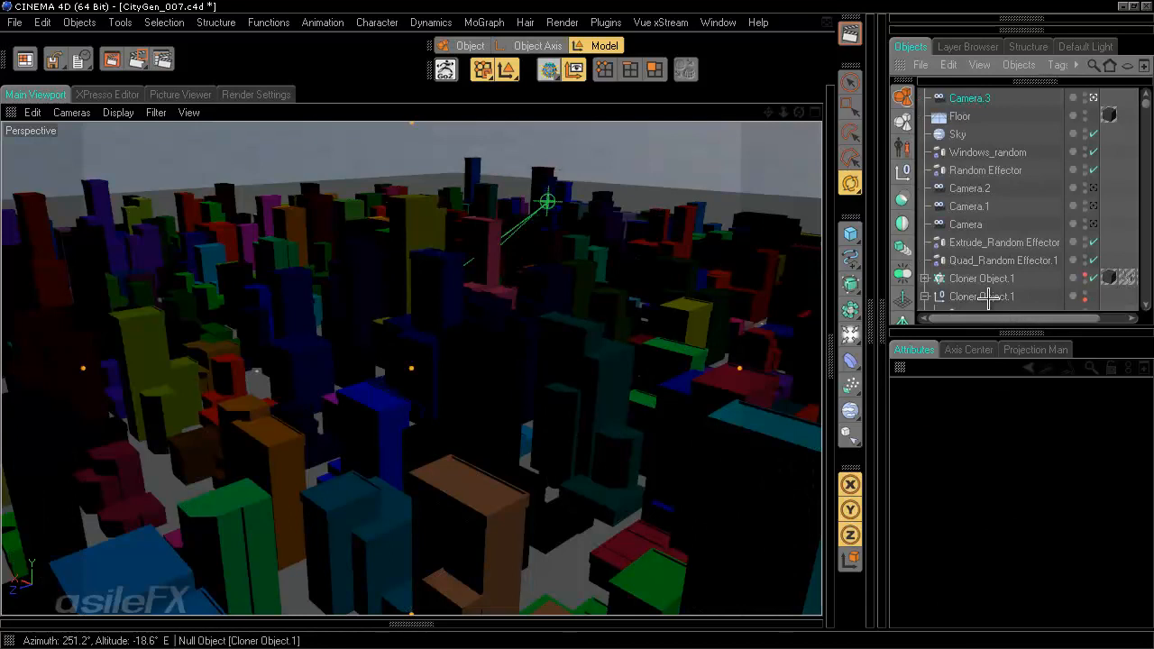
# Step: Inspect the display colors of cubes in Quad Cloner 0 and Quad Cloner 3, then collapse the converted null's hierarchy
pyautogui.click(988, 299)
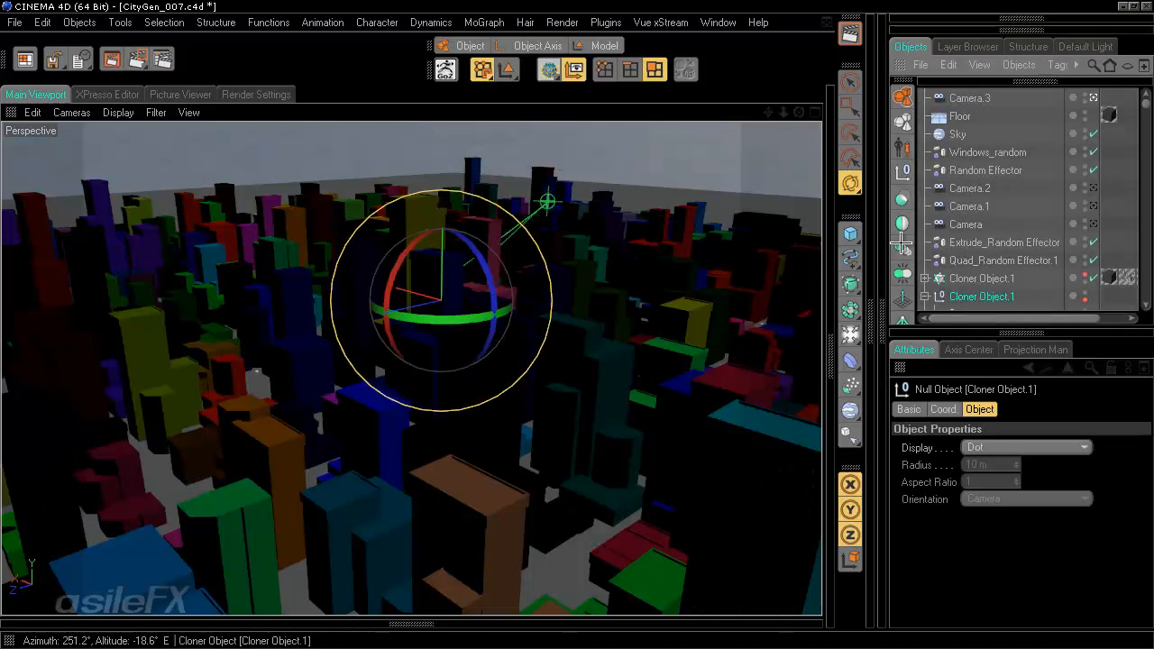
pyautogui.scroll(-2, 947, 279)
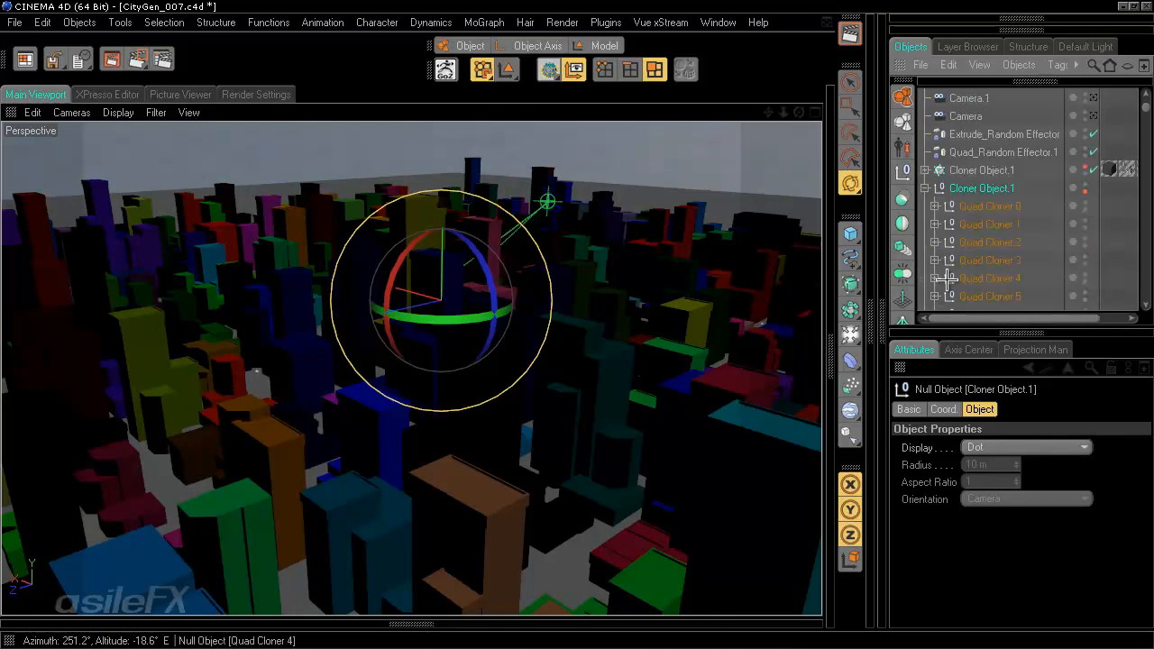
pyautogui.click(980, 225)
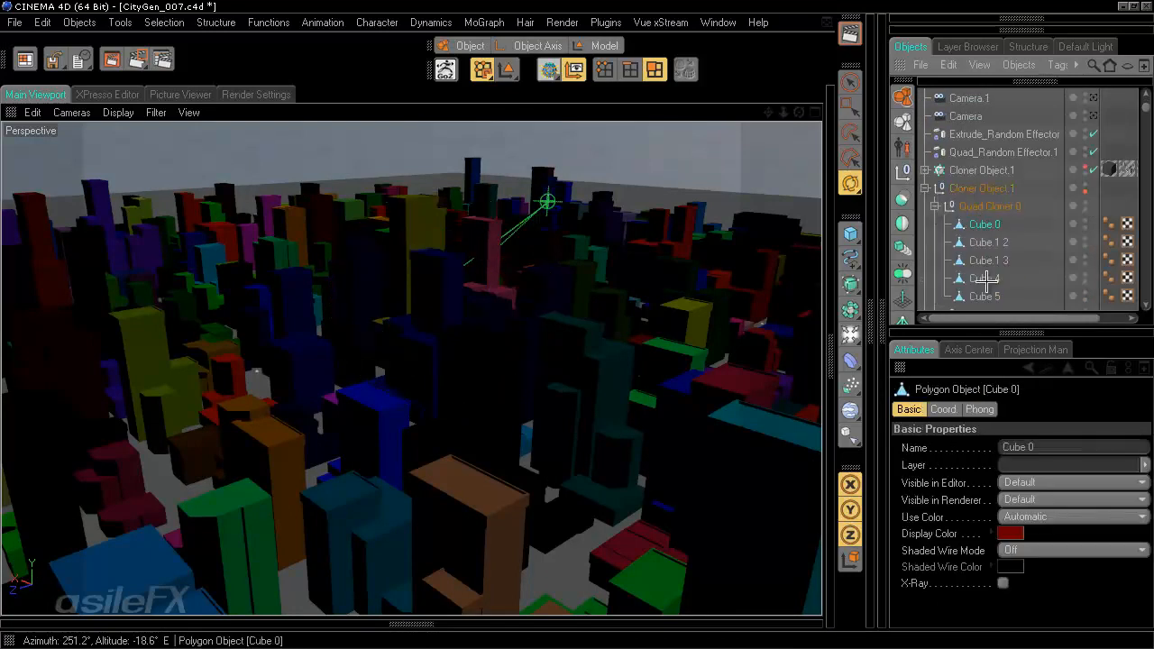
pyautogui.click(935, 206)
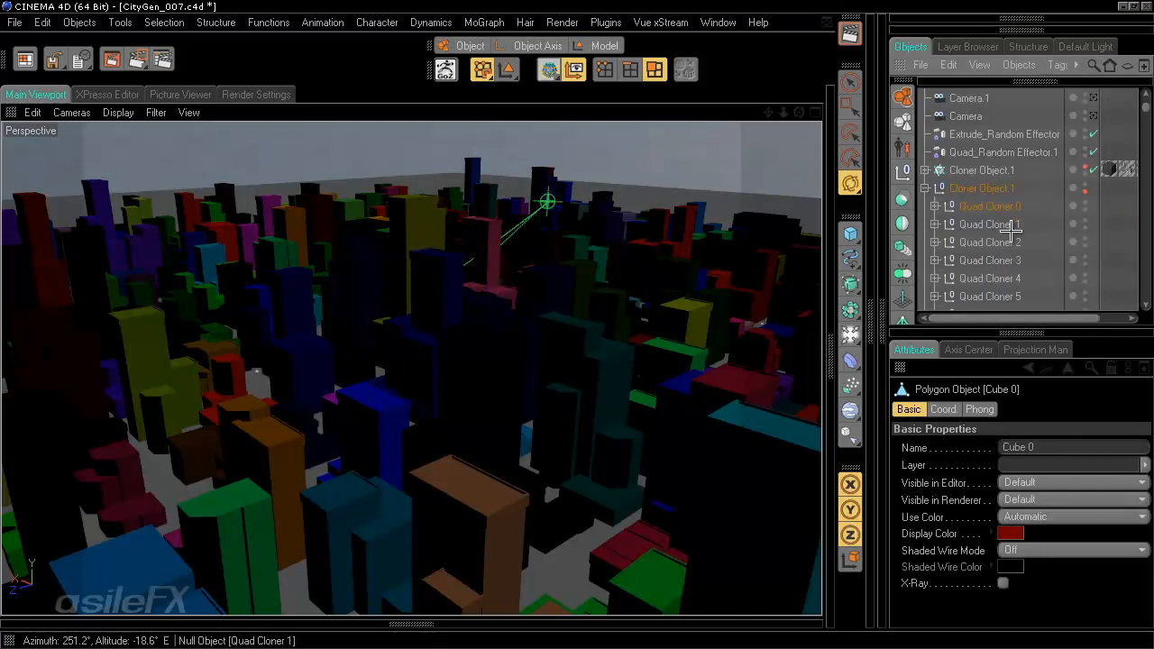
pyautogui.click(935, 259)
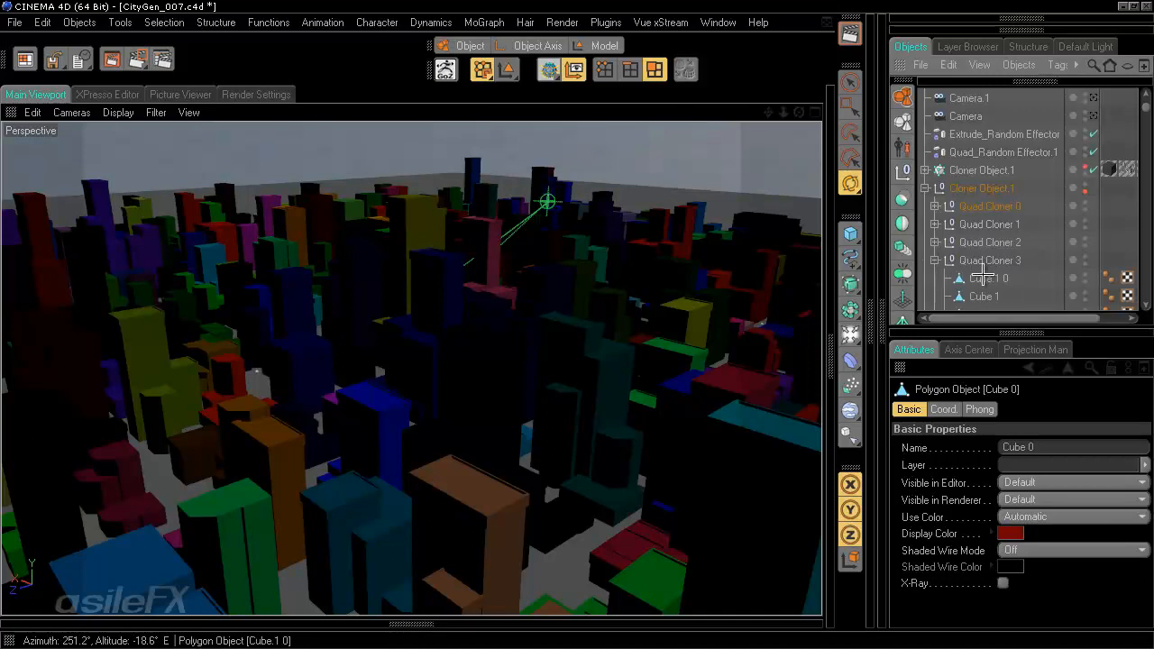
pyautogui.click(986, 278)
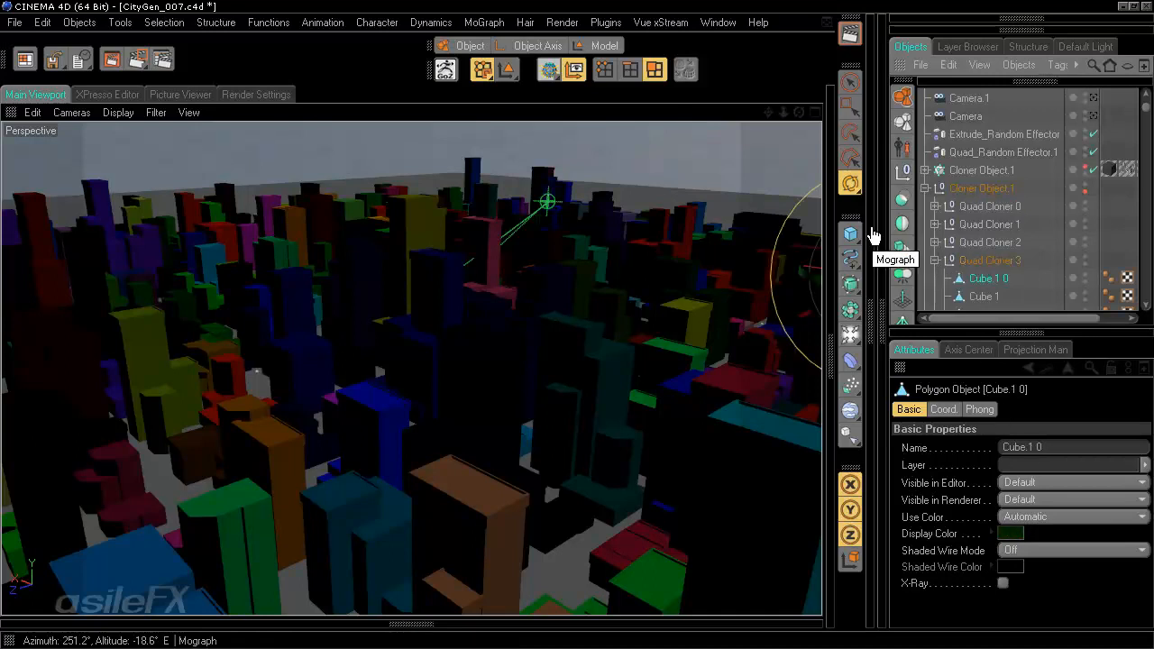
pyautogui.click(924, 187)
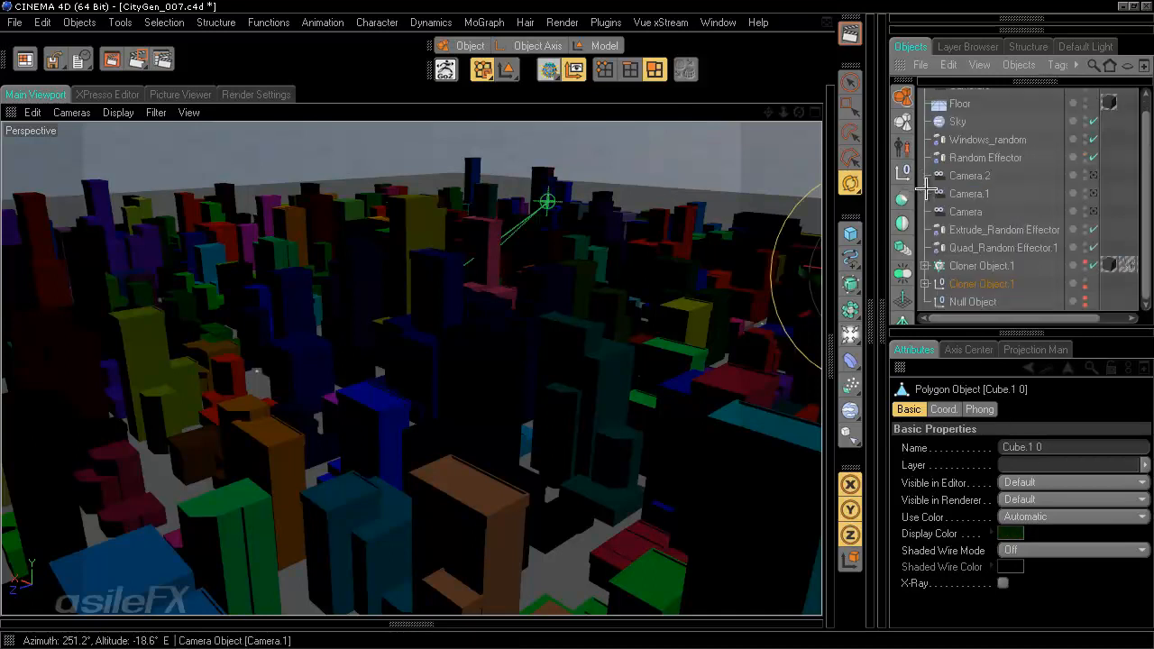
pyautogui.click(1110, 300)
pyautogui.moveTo(948, 302); pyautogui.dragTo(946, 288)
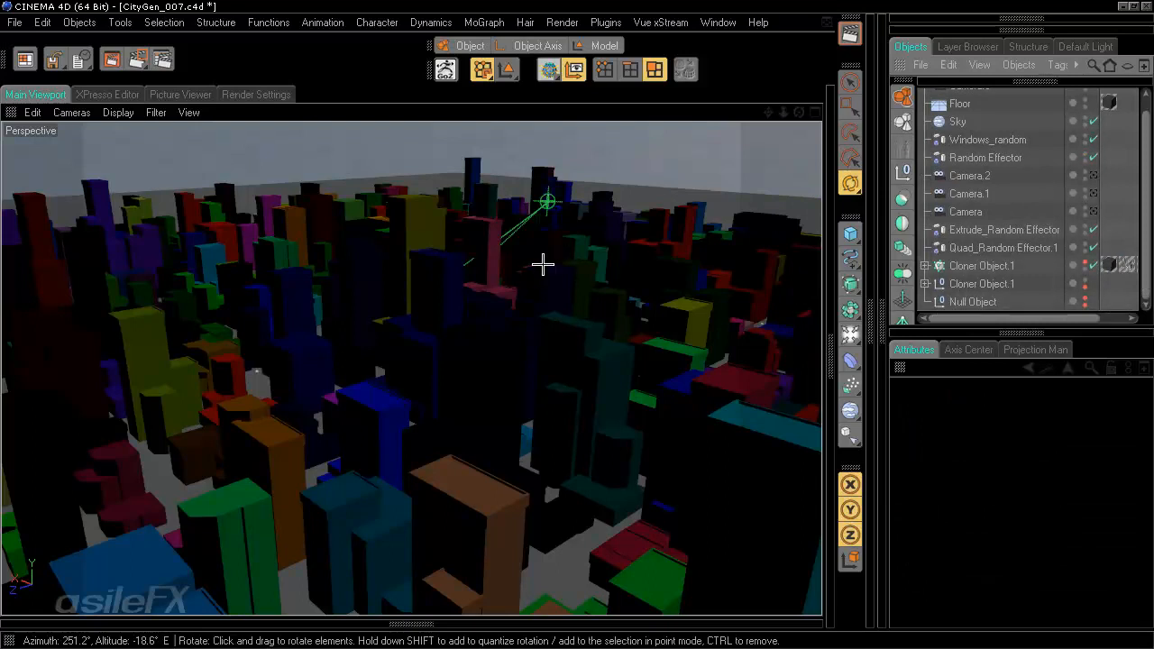
# Step: Navigate the perspective view down among the untextured, coloured buildings toward street level
pyautogui.keyDown('alt'); pyautogui.moveTo(514, 261); pyautogui.dragTo(555, 320); pyautogui.keyUp('alt')
pyautogui.keyDown('alt'); pyautogui.moveTo(555, 320); pyautogui.dragTo(543, 222, button='right'); pyautogui.keyUp('alt')
pyautogui.keyDown('alt'); pyautogui.moveTo(578, 338); pyautogui.dragTo(578, 328, button='middle'); pyautogui.keyUp('alt')
pyautogui.keyDown('alt'); pyautogui.moveTo(578, 328); pyautogui.dragTo(582, 286); pyautogui.keyUp('alt')
pyautogui.keyDown('alt'); pyautogui.moveTo(581, 361); pyautogui.dragTo(623, 296, button='middle'); pyautogui.keyUp('alt')
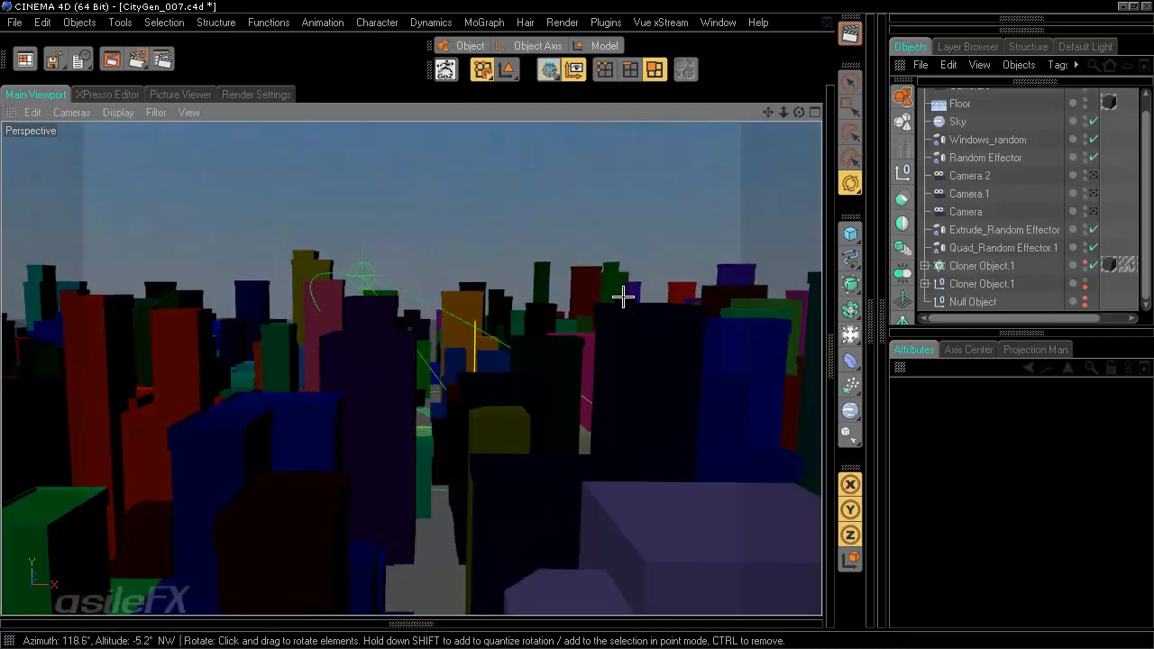
# Step: Frame the coloured stand-in buildings from a low aerial angle and render a preview of the view
pyautogui.keyDown('alt'); pyautogui.moveTo(579, 327); pyautogui.dragTo(577, 315); pyautogui.keyUp('alt')
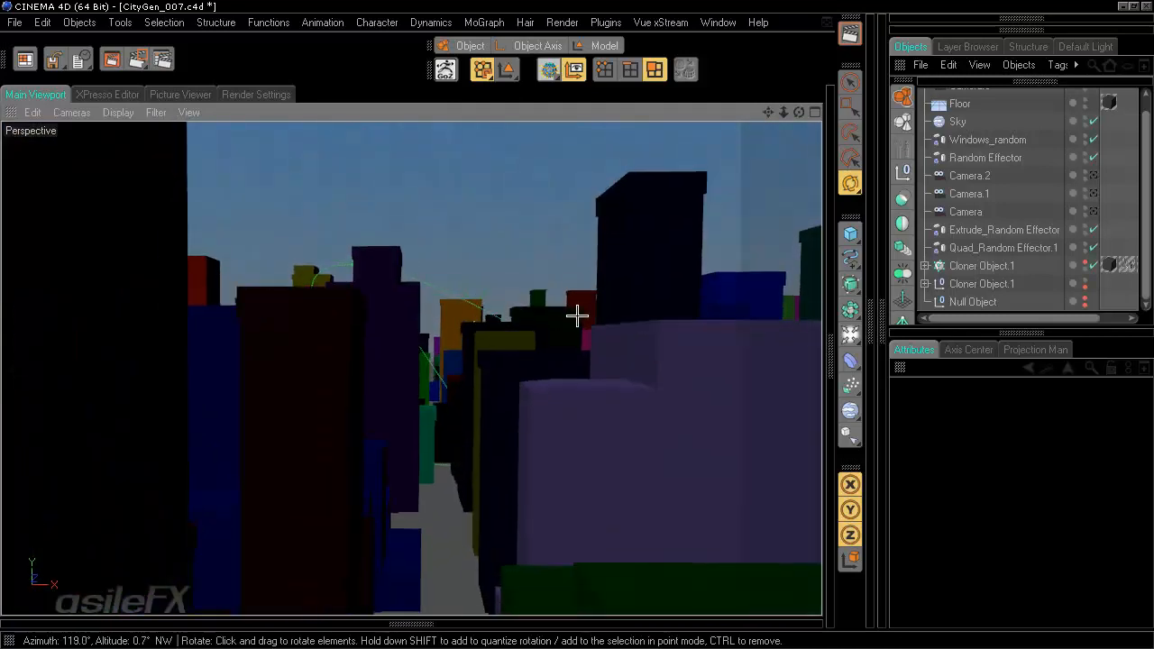
pyautogui.moveTo(577, 315)
pyautogui.keyDown('alt'); pyautogui.mouseDown(button='middle')
pyautogui.moveTo(575, 252)
pyautogui.moveTo(559, 326)
pyautogui.moveTo(595, 335)
pyautogui.moveTo(582, 319)
pyautogui.moveTo(600, 319)
pyautogui.moveTo(579, 322)
pyautogui.mouseUp(button='middle'); pyautogui.keyUp('alt')
pyautogui.keyDown('alt'); pyautogui.moveTo(579, 324); pyautogui.dragTo(580, 326, button='right'); pyautogui.keyUp('alt')
pyautogui.keyDown('alt'); pyautogui.moveTo(592, 339); pyautogui.dragTo(579, 325); pyautogui.keyUp('alt')
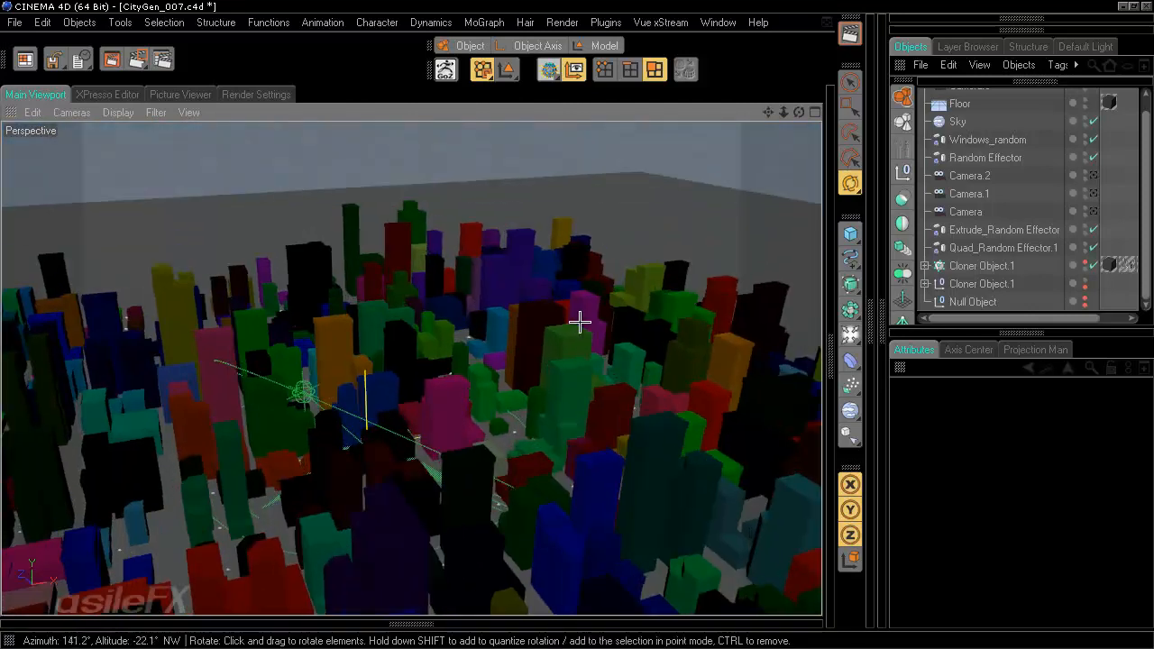
pyautogui.keyDown('alt'); pyautogui.moveTo(579, 322); pyautogui.dragTo(581, 305, button='middle'); pyautogui.keyUp('alt')
pyautogui.keyDown('alt'); pyautogui.moveTo(598, 300); pyautogui.dragTo(572, 322); pyautogui.keyUp('alt')
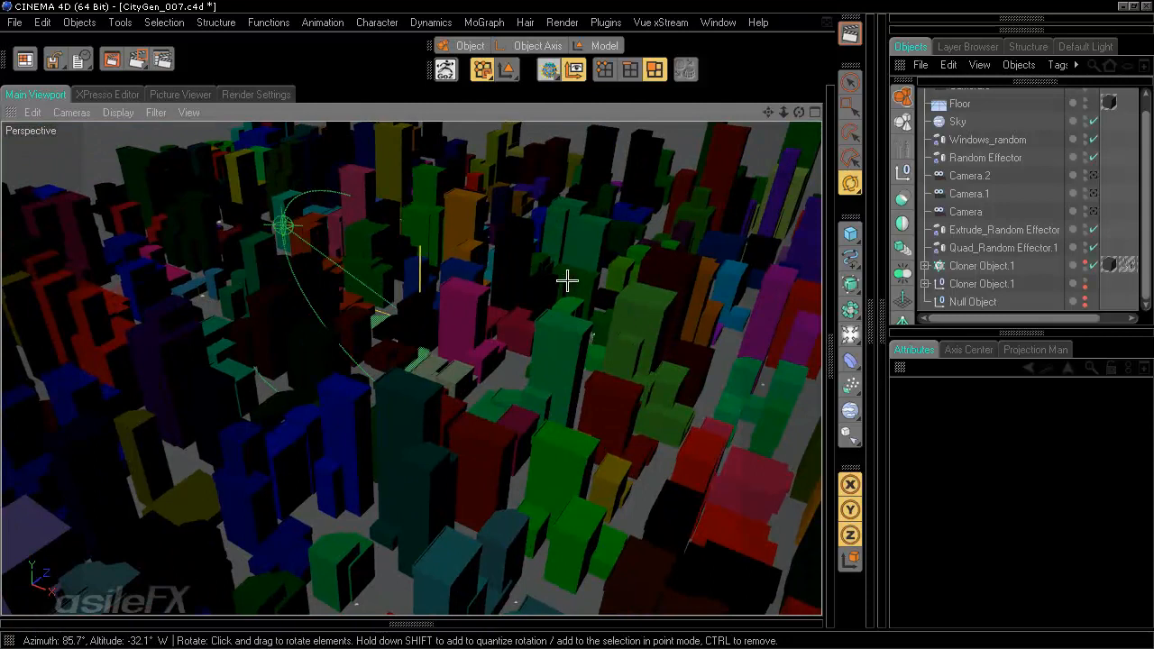
pyautogui.keyDown('alt'); pyautogui.moveTo(573, 336); pyautogui.dragTo(577, 296); pyautogui.keyUp('alt')
pyautogui.moveTo(577, 354)
pyautogui.keyDown('alt'); pyautogui.mouseDown(button='middle')
pyautogui.moveTo(577, 327)
pyautogui.moveTo(581, 338)
pyautogui.mouseUp(button='middle'); pyautogui.keyUp('alt')
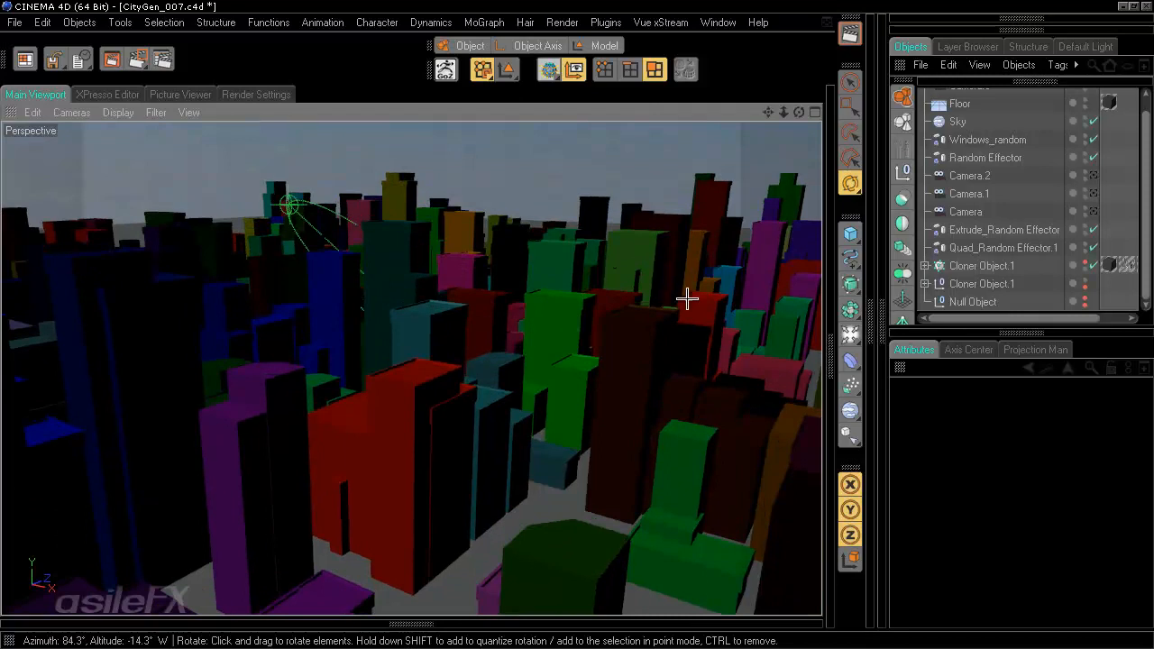
pyautogui.click(847, 33)
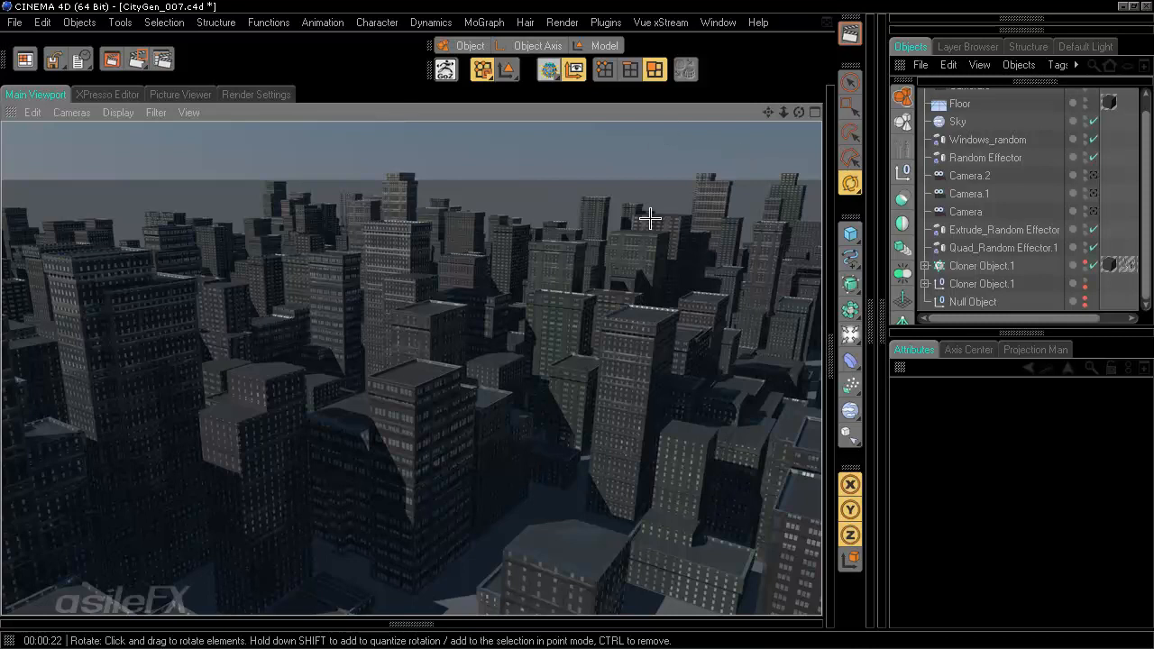
pyautogui.keyDown('alt'); pyautogui.moveTo(618, 234); pyautogui.dragTo(579, 325); pyautogui.keyUp('alt')
pyautogui.scroll(-2, 616, 240)
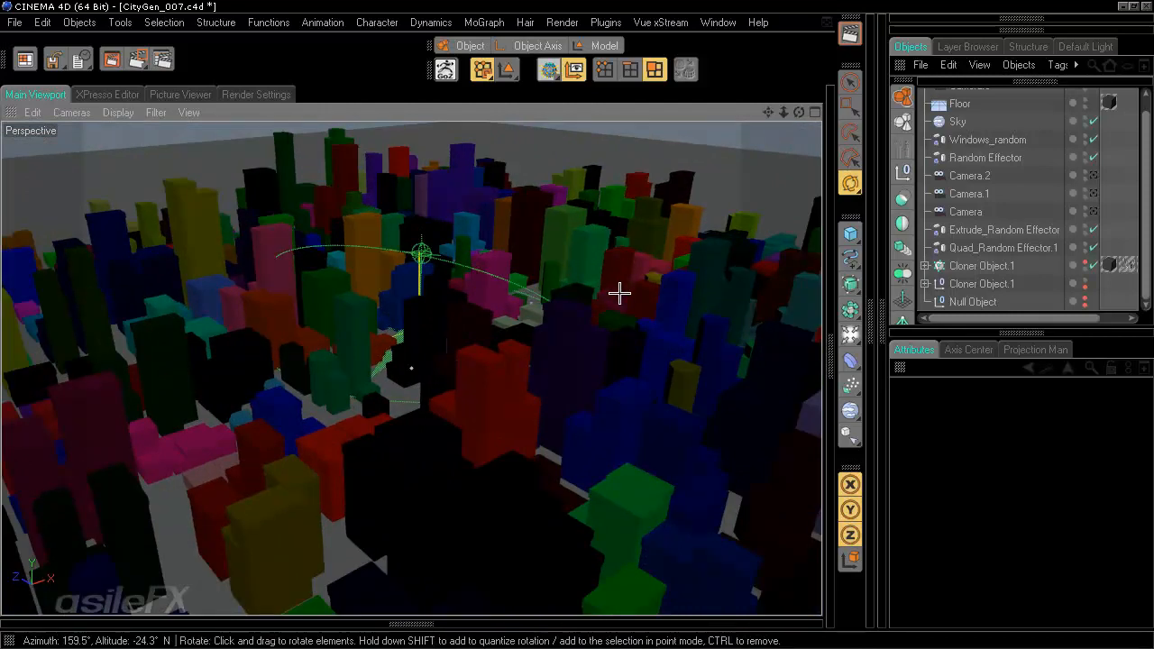
pyautogui.keyDown('alt'); pyautogui.moveTo(632, 342); pyautogui.dragTo(577, 323); pyautogui.keyUp('alt')
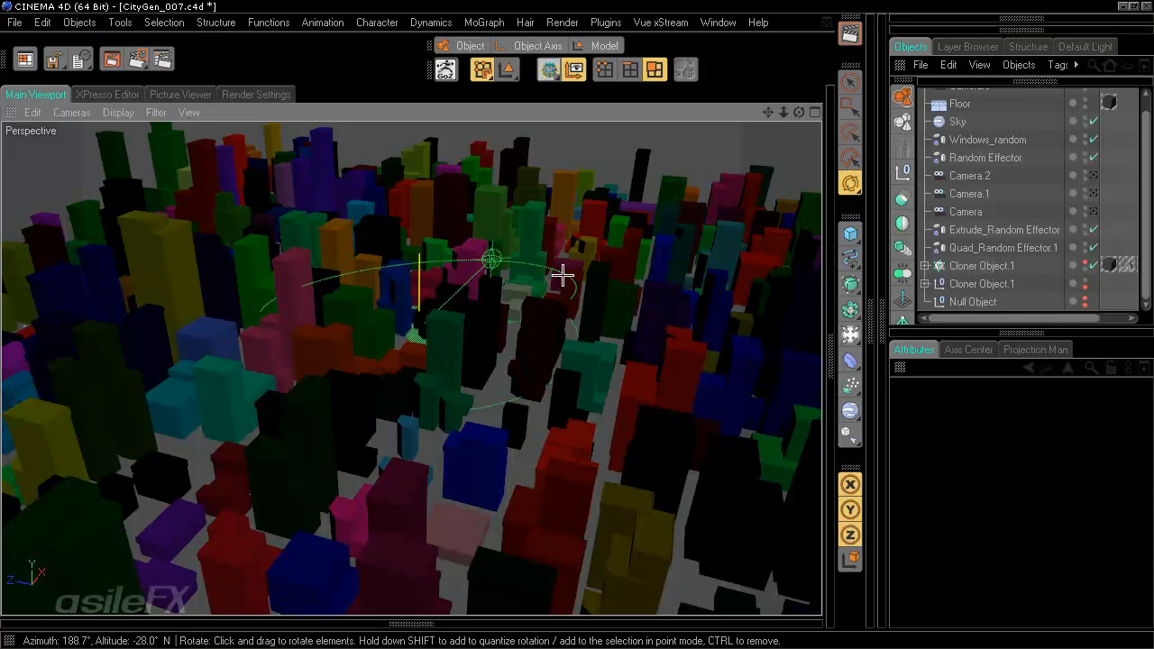
pyautogui.moveTo(577, 324)
pyautogui.keyDown('alt'); pyautogui.mouseDown()
pyautogui.moveTo(510, 327)
pyautogui.moveTo(593, 332)
pyautogui.mouseUp(); pyautogui.keyUp('alt')
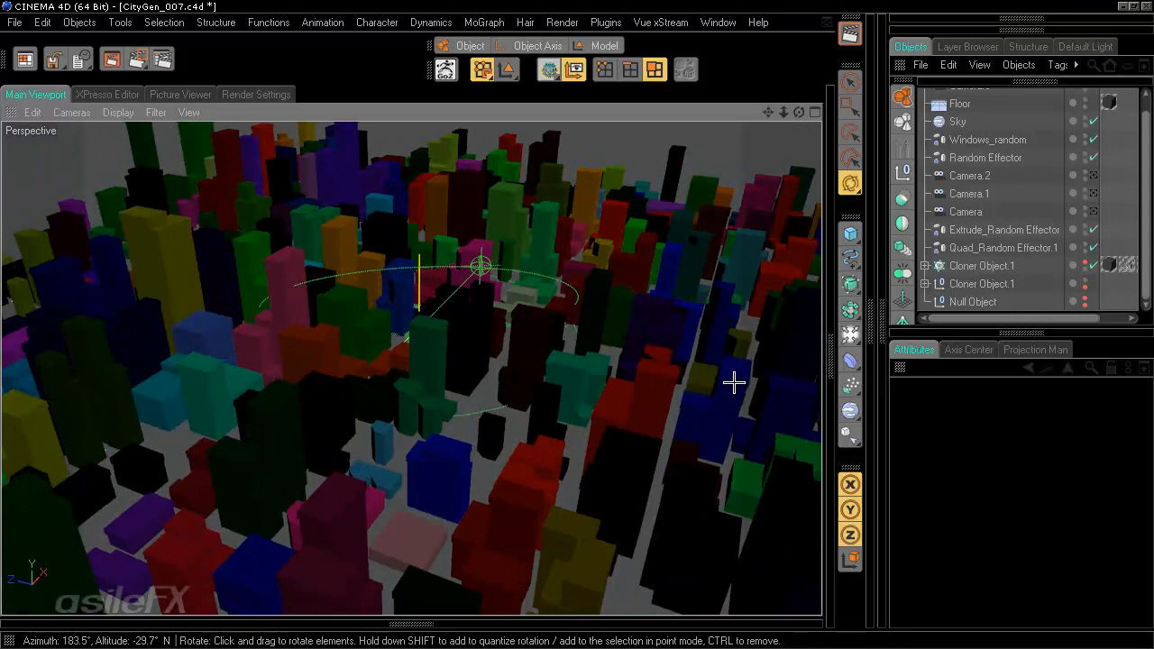
pyautogui.scroll(-1, 731, 382)
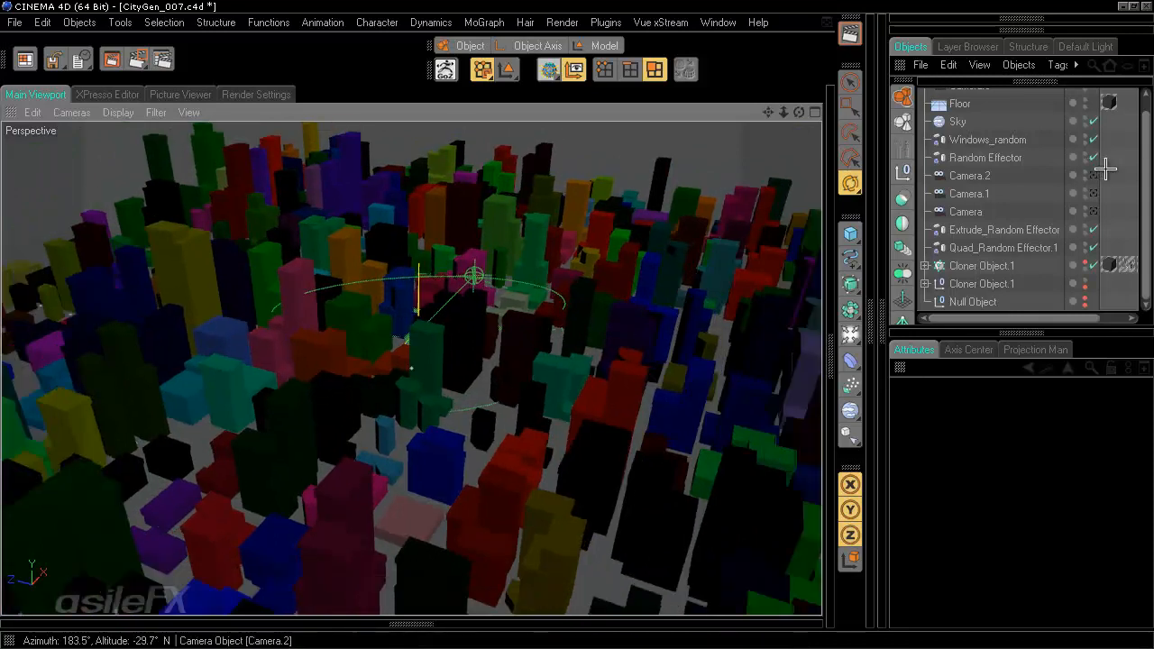
pyautogui.scroll(1, 1131, 168)
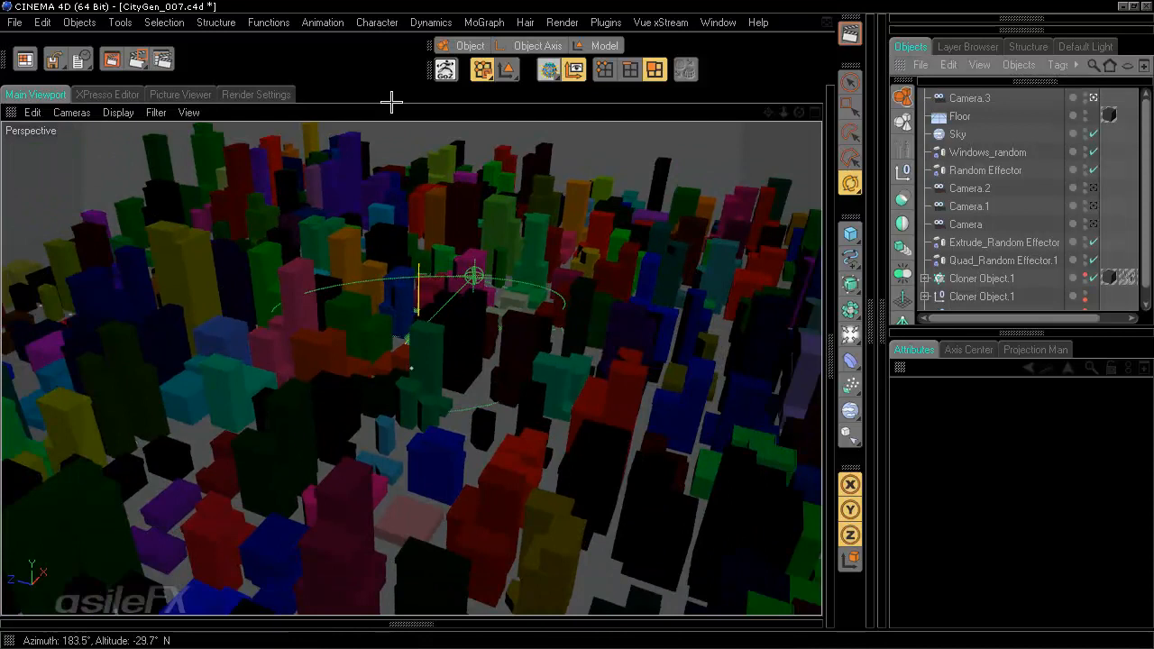
pyautogui.scroll(-1, 980, 225)
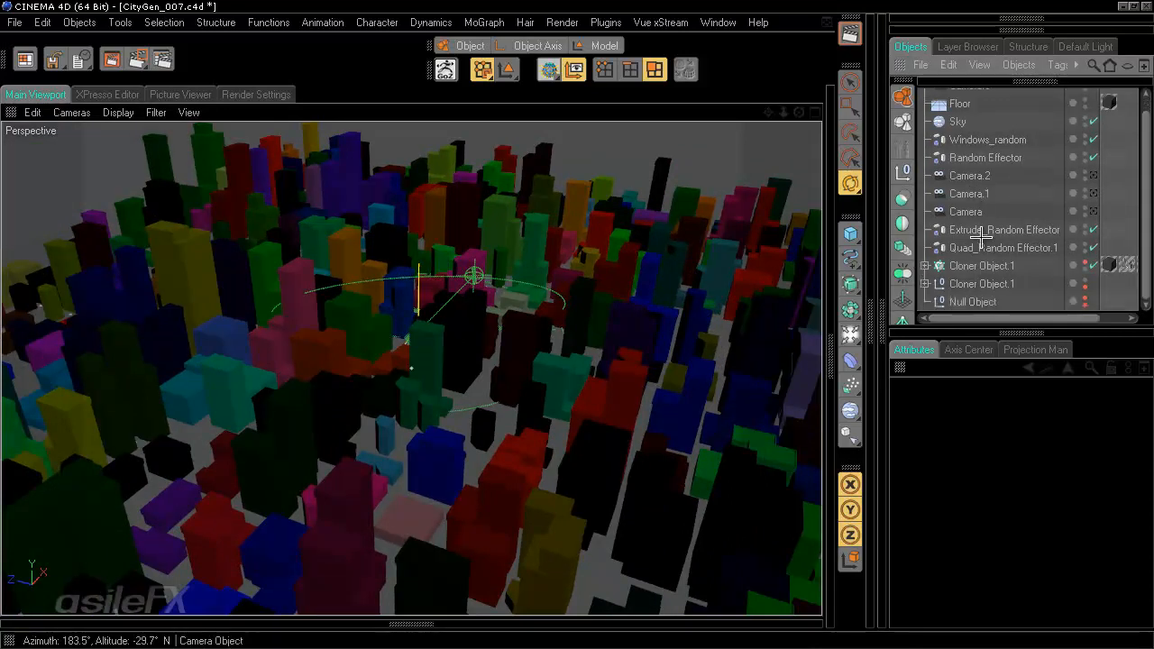
# Step: Copy the converted Cloner Object.1 null into a new scene, with Model mode active
pyautogui.click(984, 285)
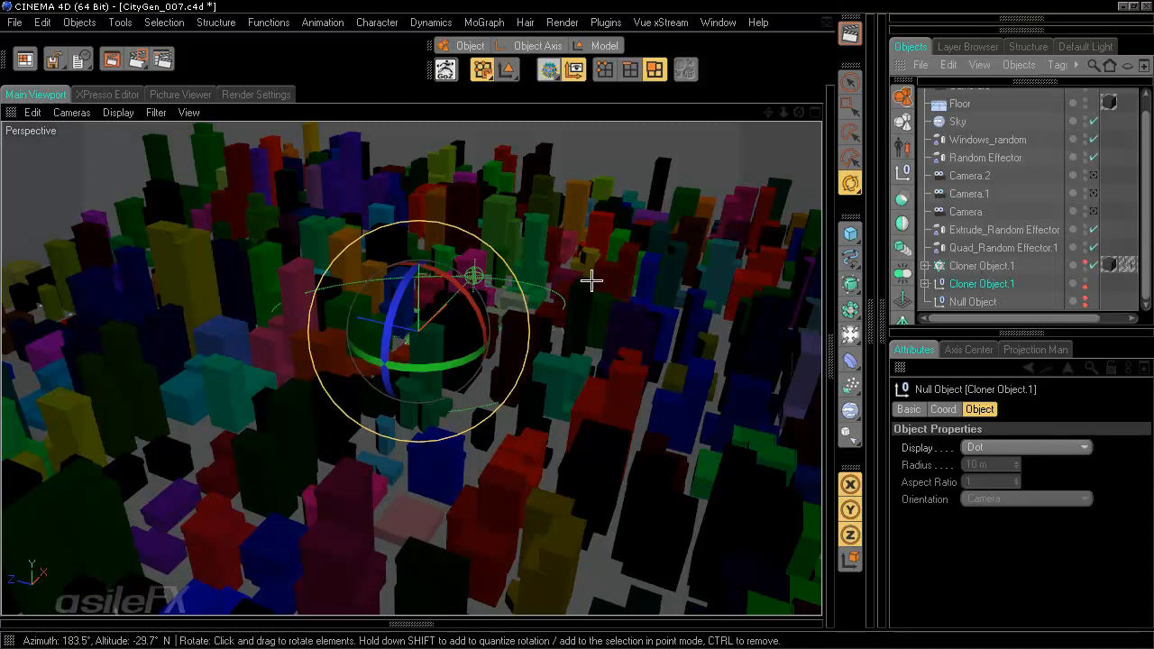
pyautogui.click(597, 46)
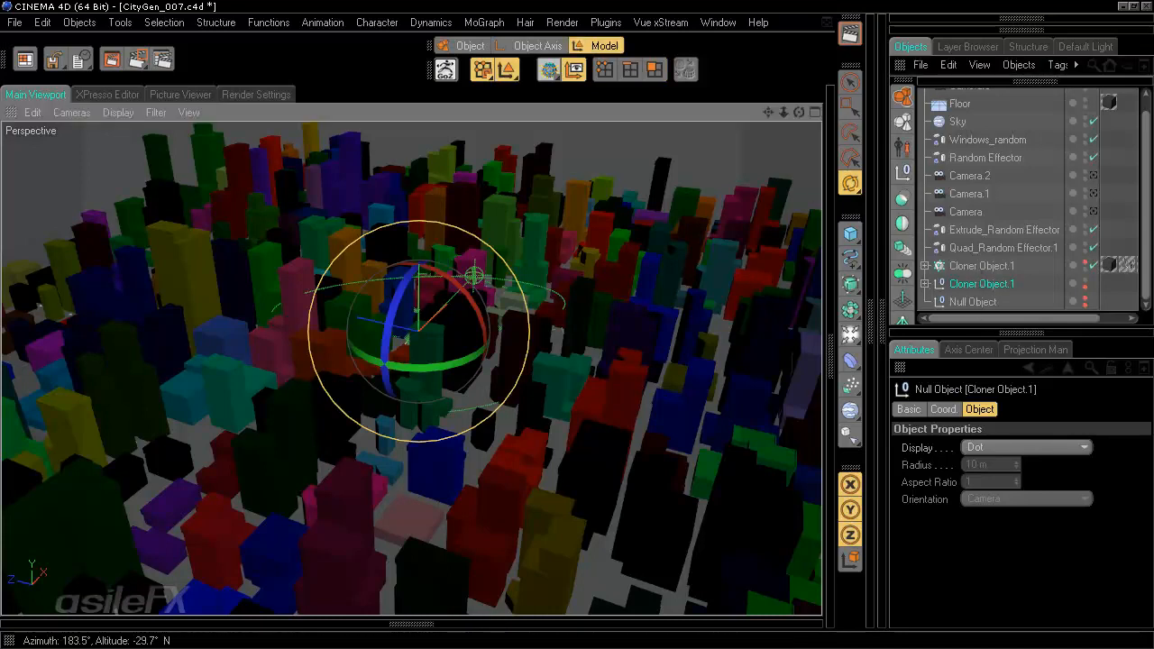
pyautogui.click(14, 20)
pyautogui.click(22, 48)
pyautogui.hotkey('ctrl', 'b')
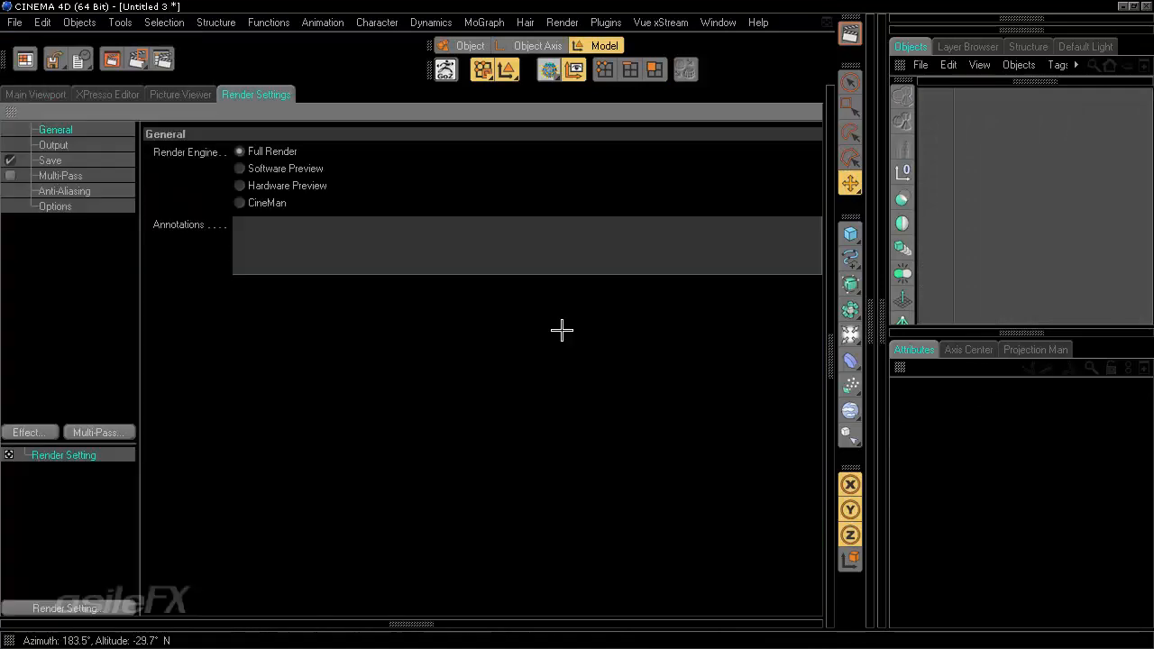
pyautogui.click(44, 94)
pyautogui.hotkey('ctrl', 'v')
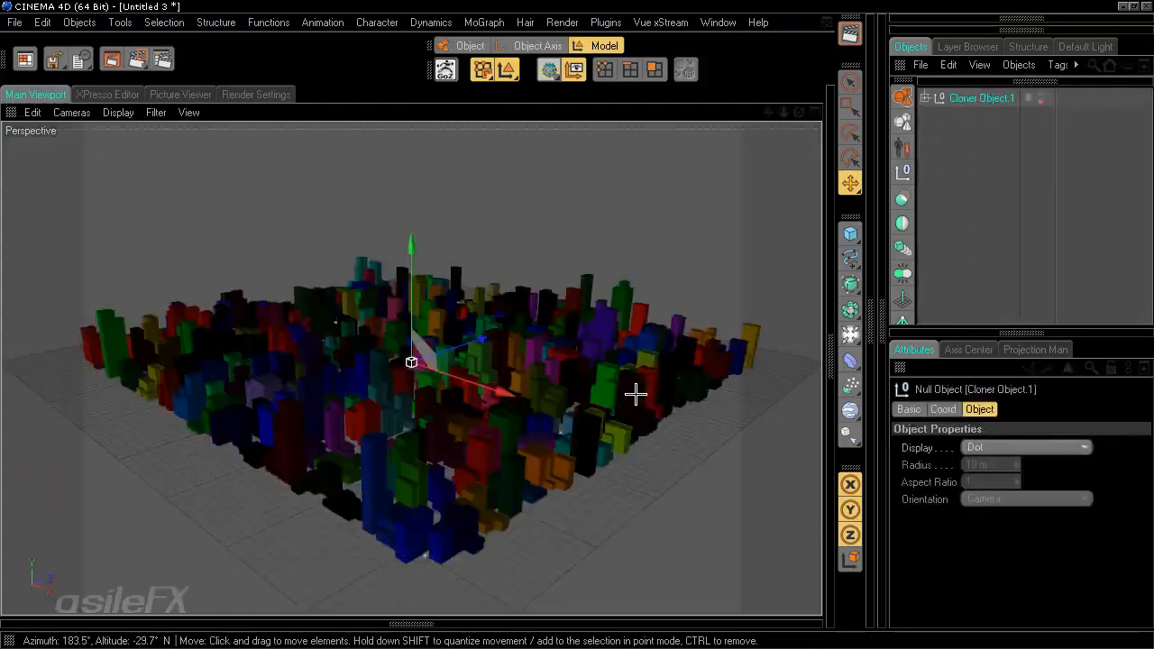
# Step: Examine the pasted city from above and the Quad Cloner groups inside Cloner Object.1
pyautogui.scroll(4, 641, 442)
pyautogui.scroll(1, 641, 443)
pyautogui.keyDown('alt'); pyautogui.moveTo(659, 396); pyautogui.dragTo(751, 386); pyautogui.keyUp('alt')
pyautogui.click(974, 124)
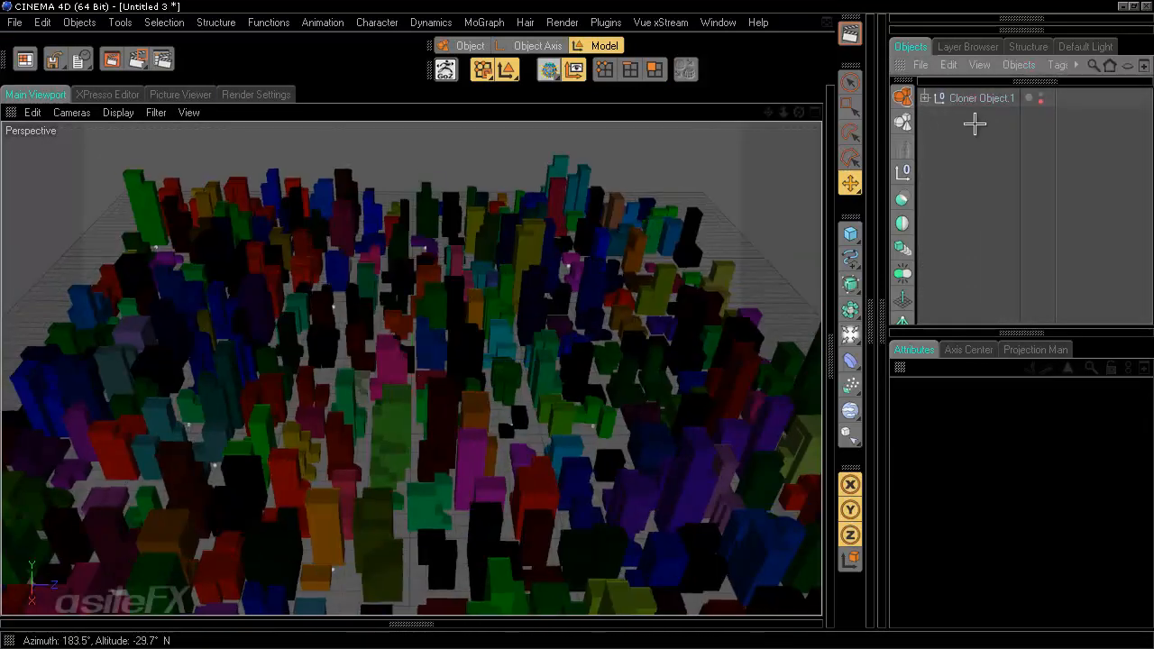
pyautogui.click(924, 97)
pyautogui.click(935, 170)
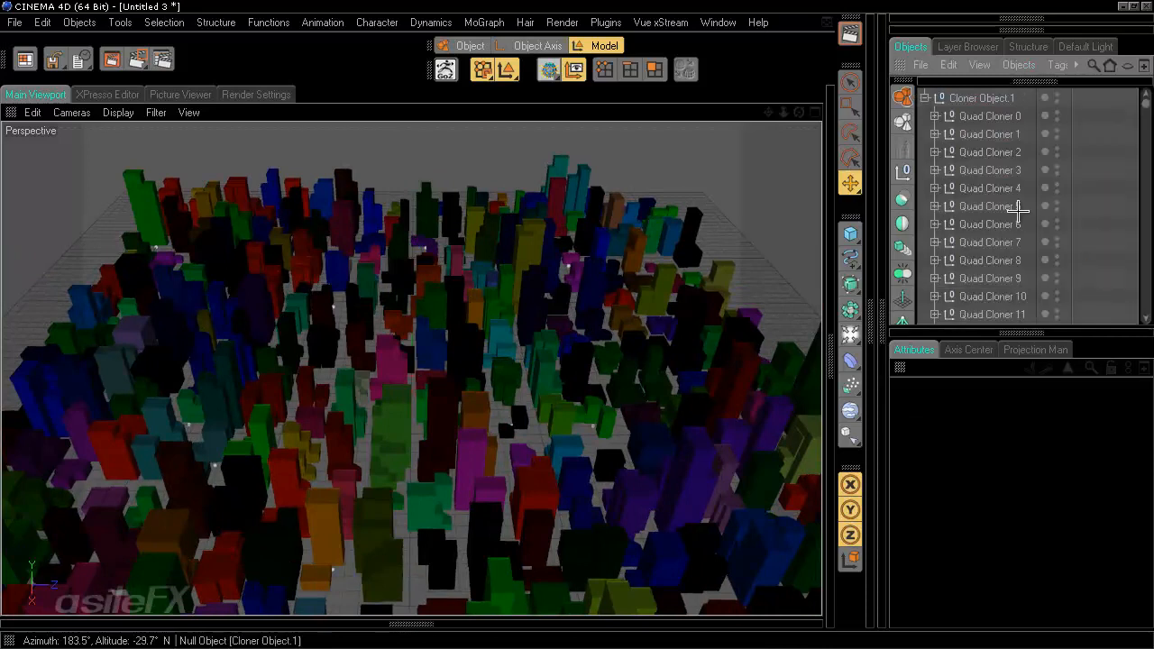
pyautogui.click(923, 97)
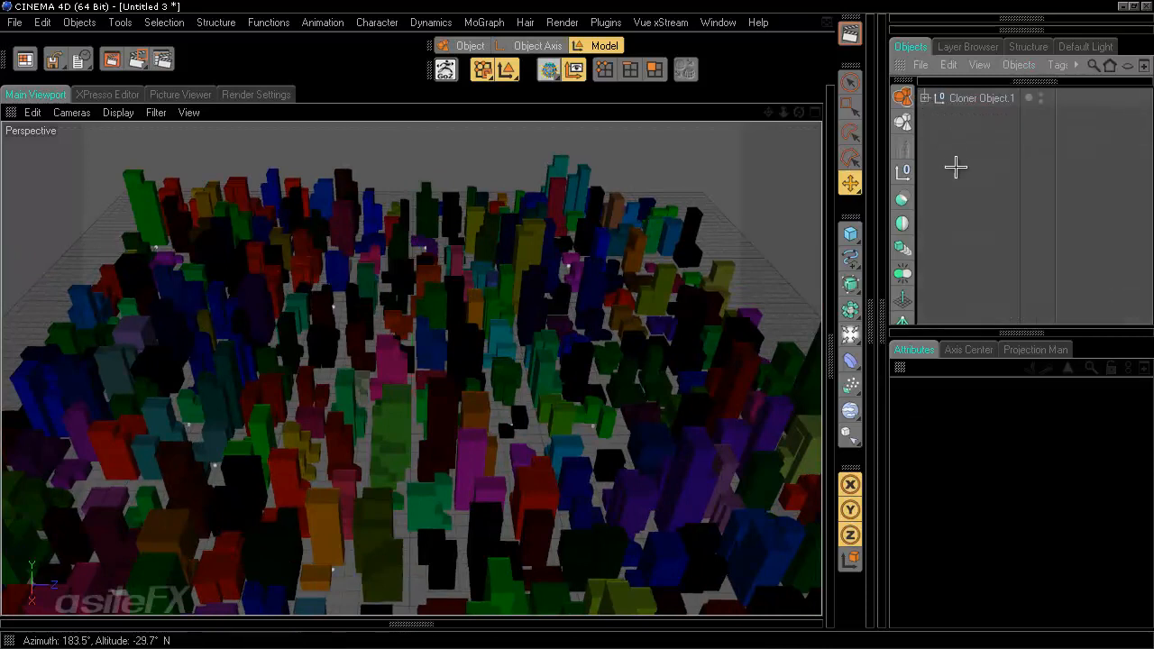
pyautogui.scroll(1, 535, 319)
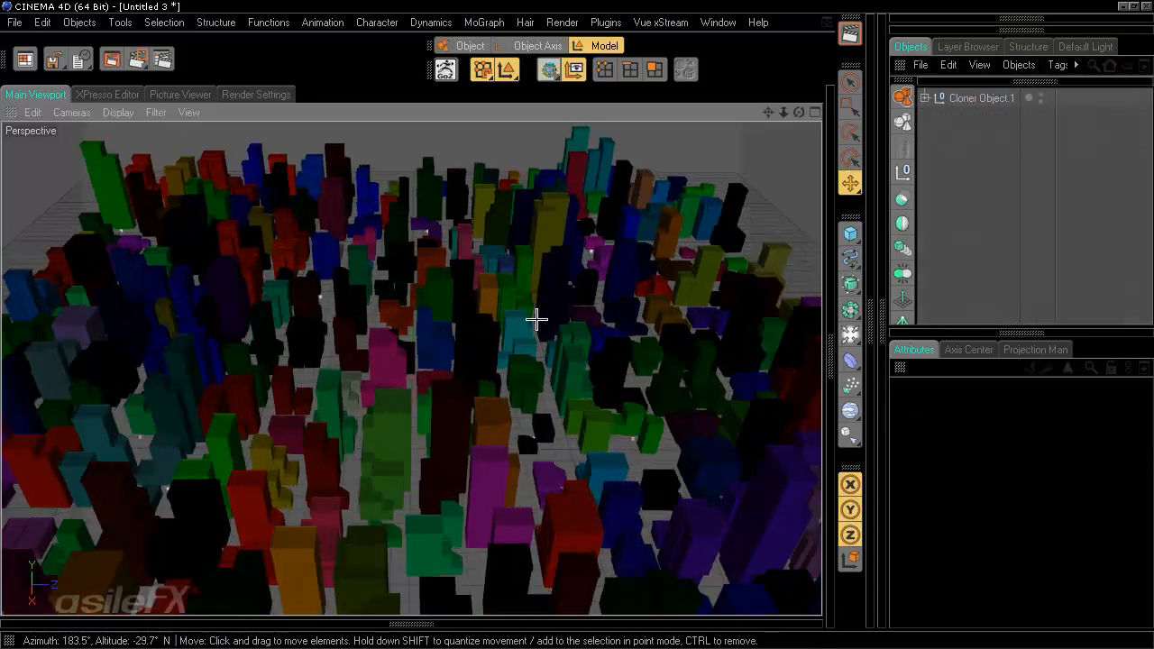
# Step: Examine the cubes inside Quad Cloner 0 through 6 and the remaining Quad Cloner groups of Cloner Object.1
pyautogui.click(924, 97)
pyautogui.click(934, 115)
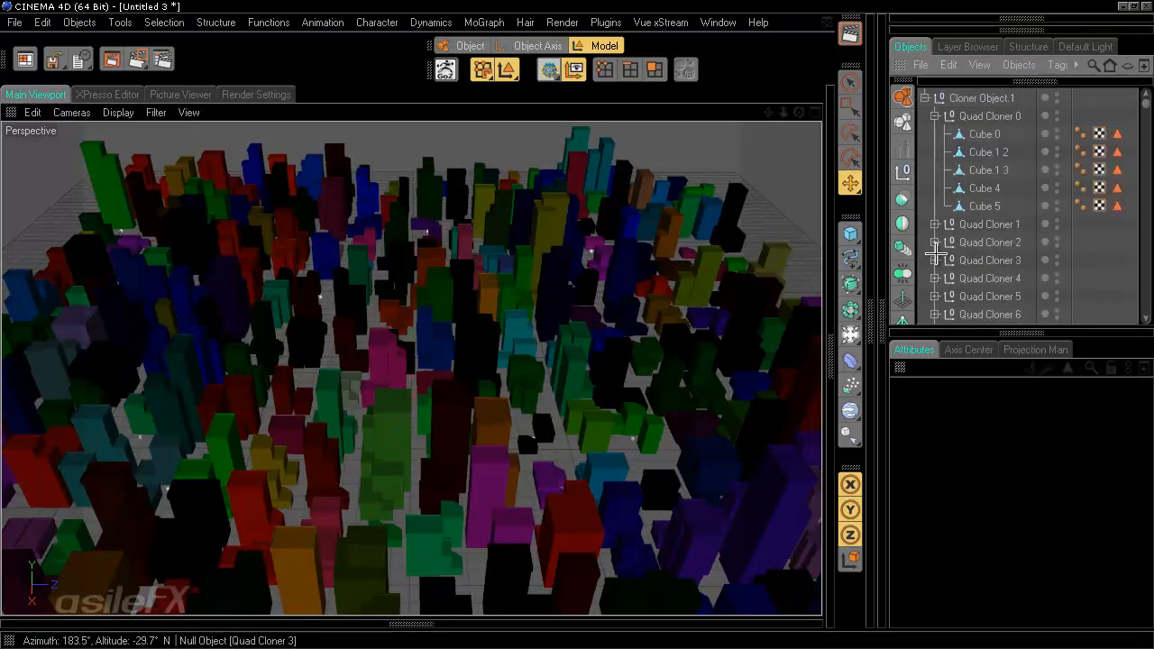
pyautogui.click(935, 224)
pyautogui.scroll(-4, 937, 262)
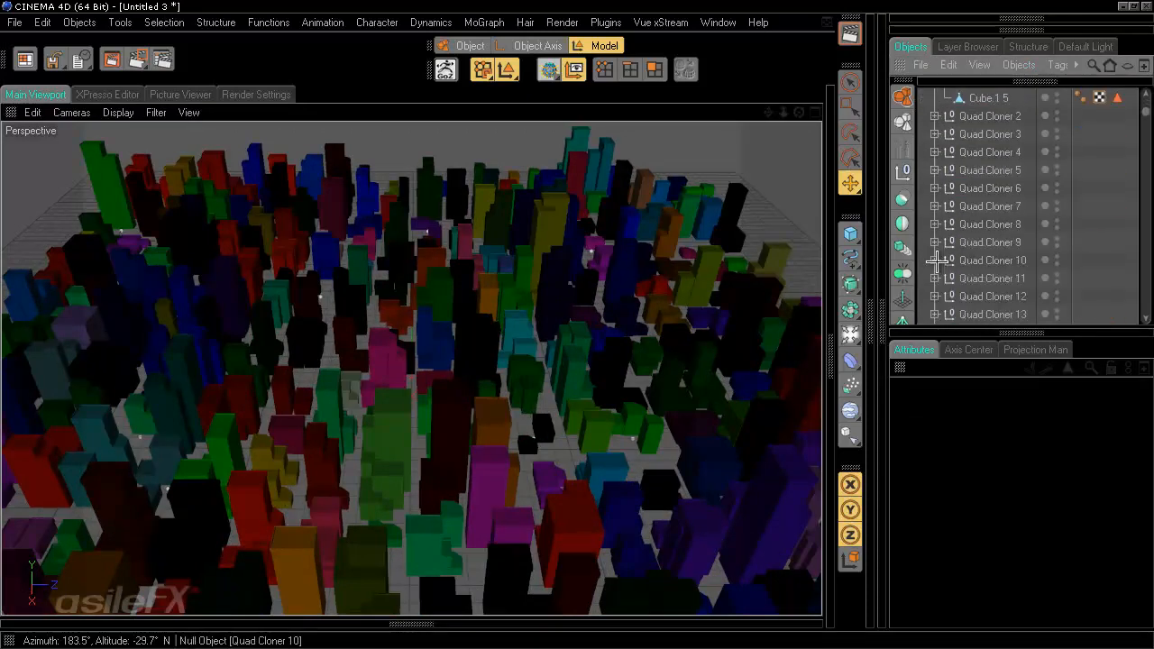
pyautogui.click(935, 115)
pyautogui.click(935, 169)
pyautogui.click(935, 295)
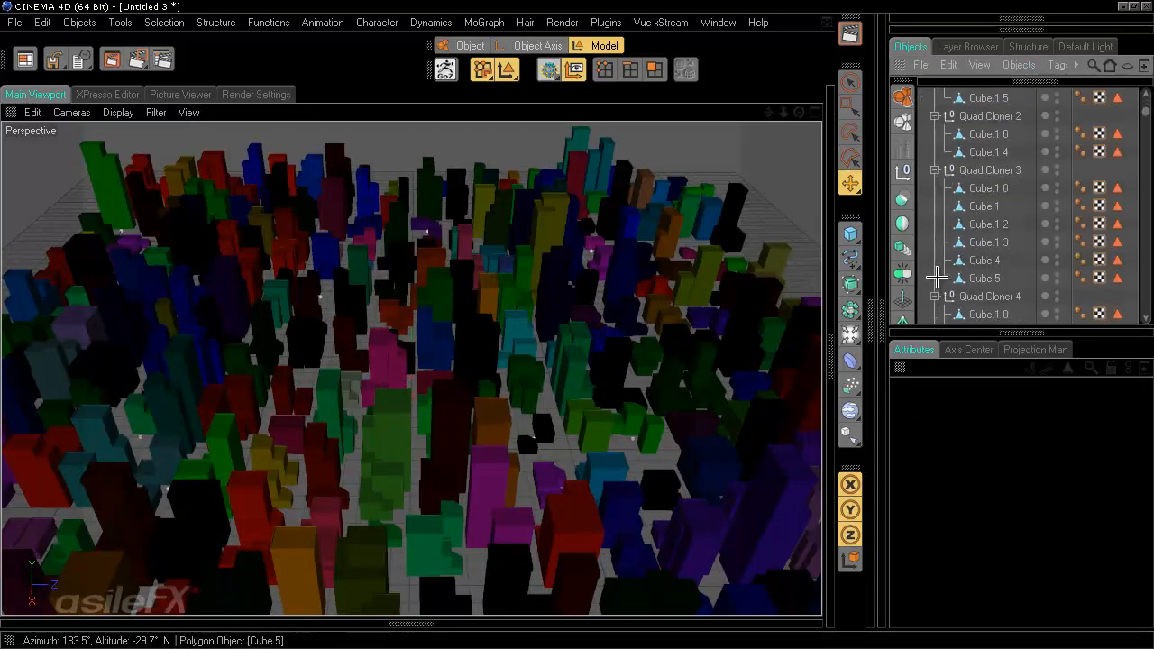
pyautogui.scroll(-4, 938, 275)
pyautogui.click(935, 170)
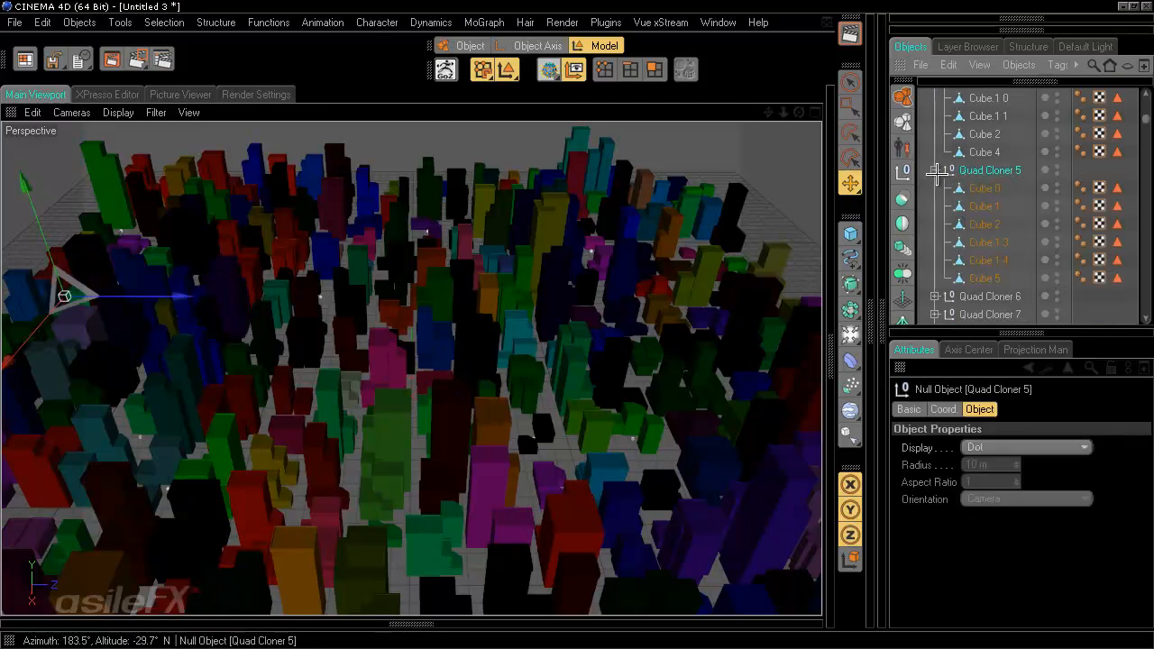
pyautogui.click(935, 296)
pyautogui.scroll(-2, 937, 289)
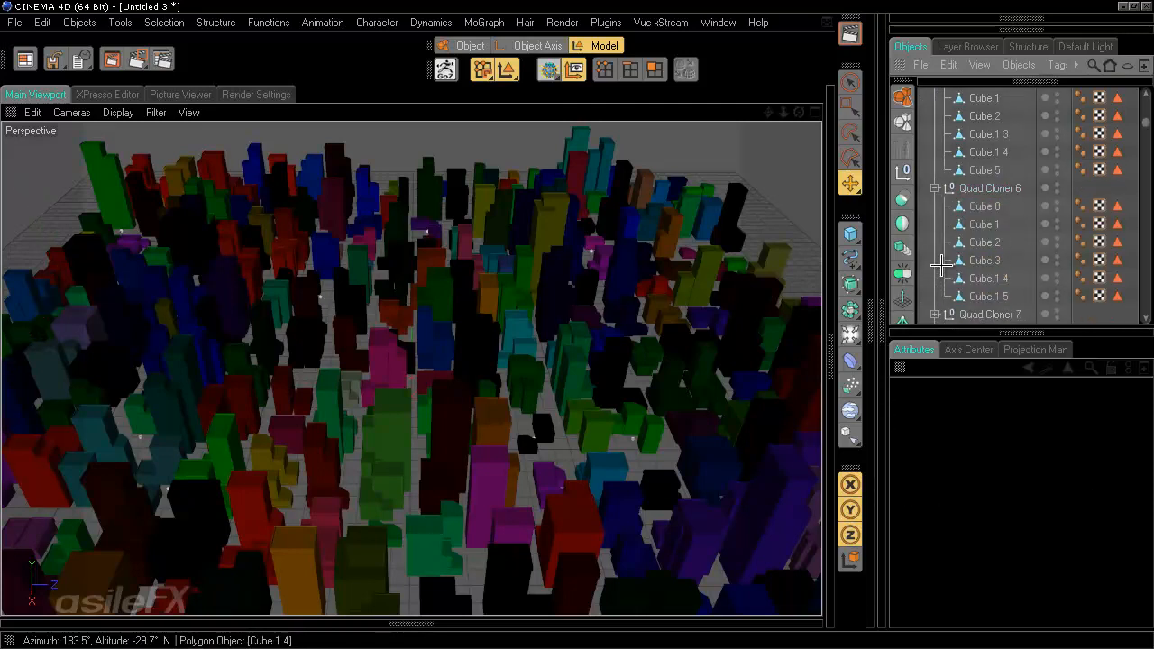
pyautogui.scroll(-20, 959, 180)
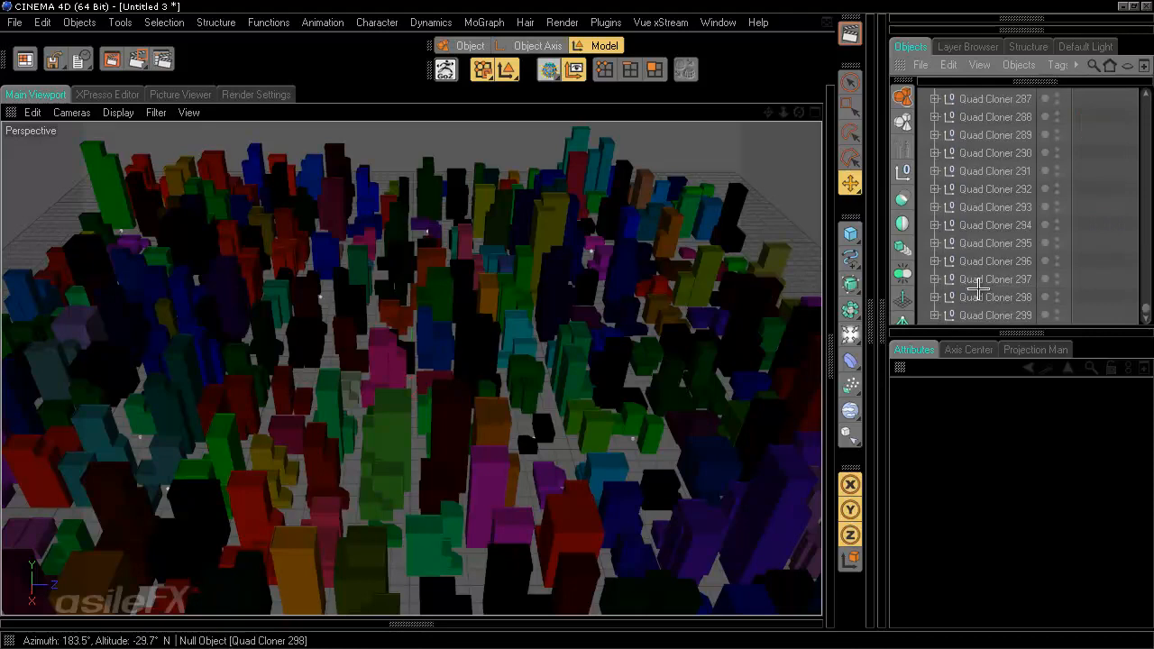
# Step: Collapse the expanded Quad Cloner 0 through Quad Cloner 4 groups
pyautogui.scroll(20, 977, 289)
pyautogui.click(935, 224)
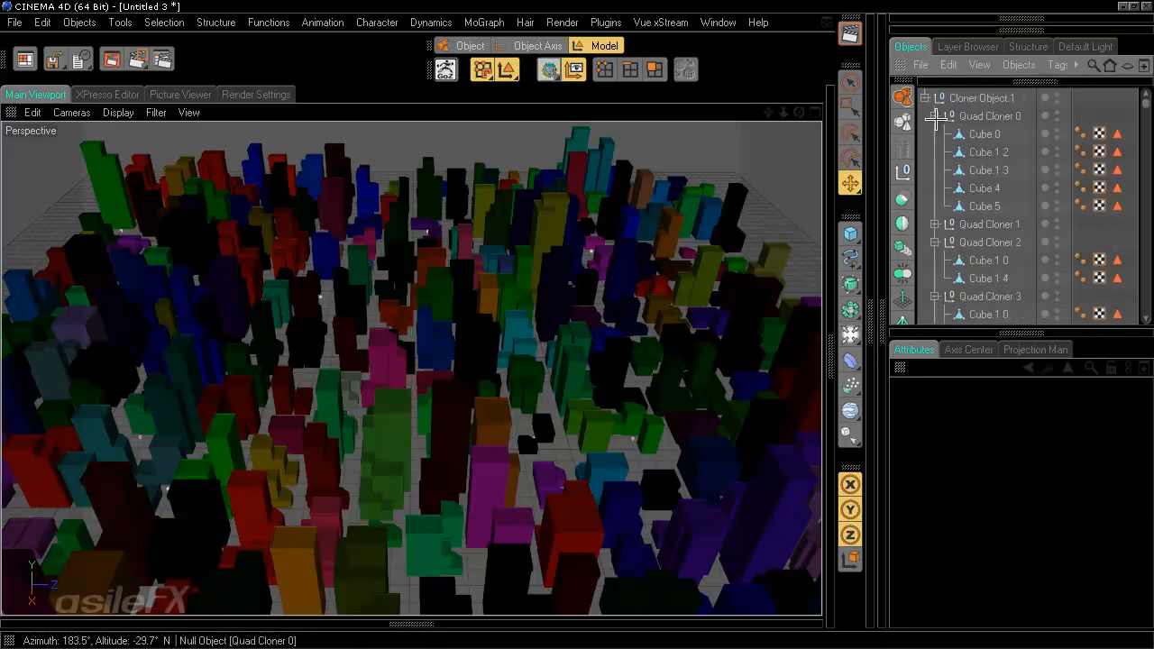
pyautogui.click(935, 115)
pyautogui.click(935, 151)
pyautogui.click(935, 169)
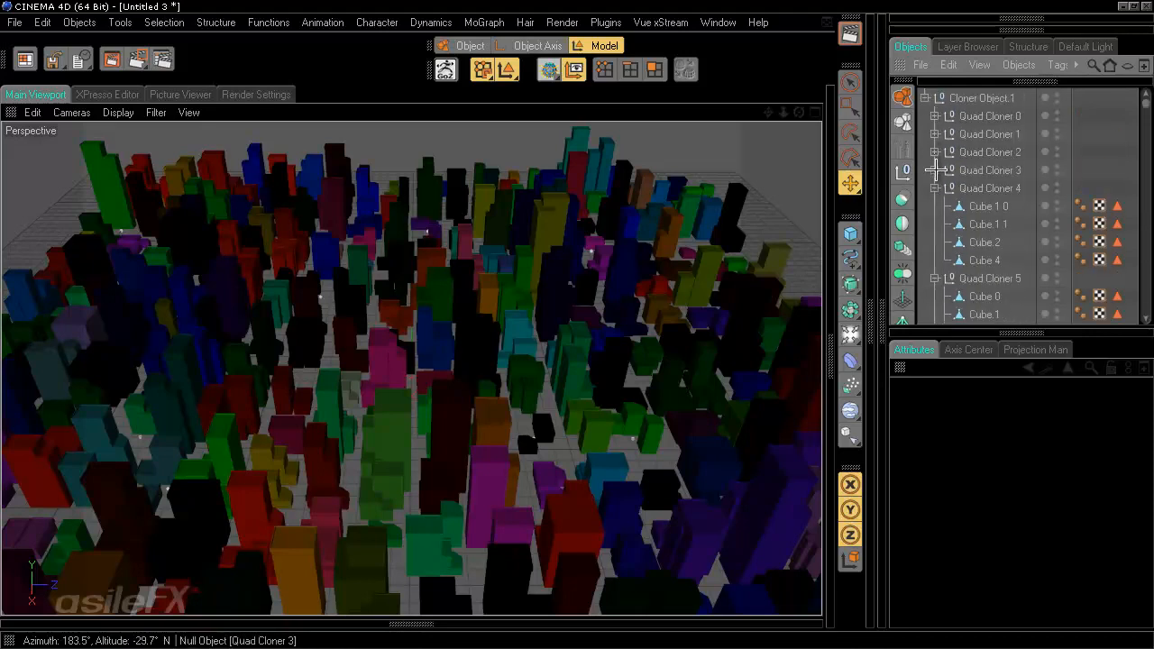
pyautogui.click(935, 187)
# Step: Inspect the Polygon Selection tags on the cubes in Quad Cloner 5 through 7, then clear the selection
pyautogui.scroll(-10, 1099, 180)
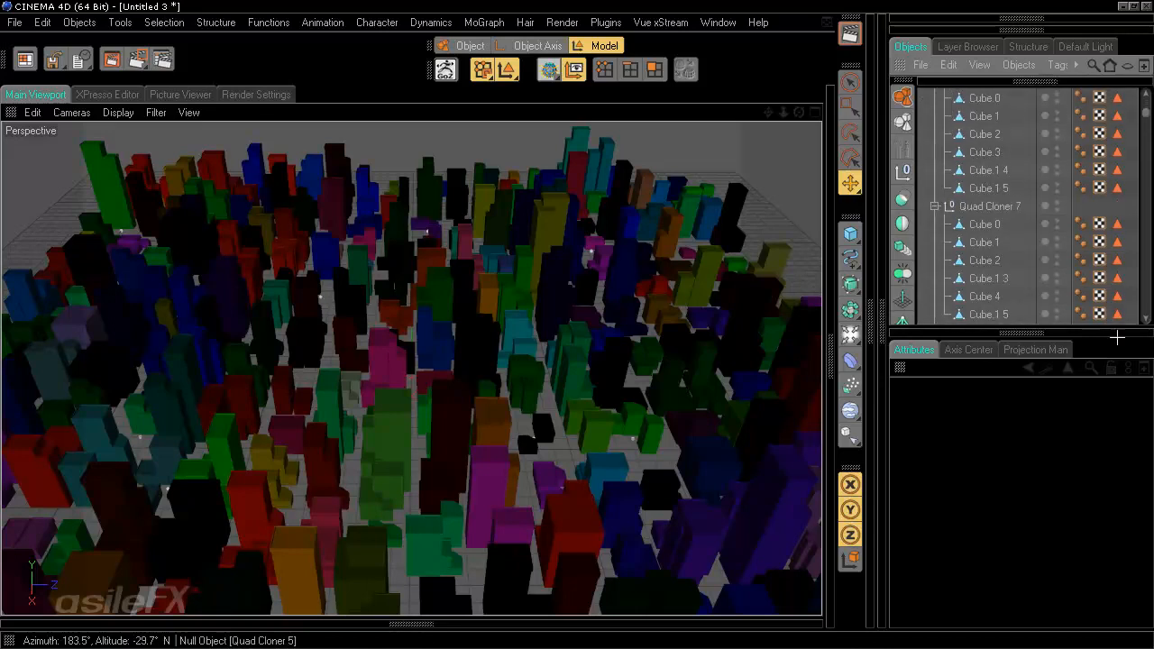
pyautogui.moveTo(1109, 142); pyautogui.dragTo(1108, 145)
pyautogui.scroll(6, 1110, 198)
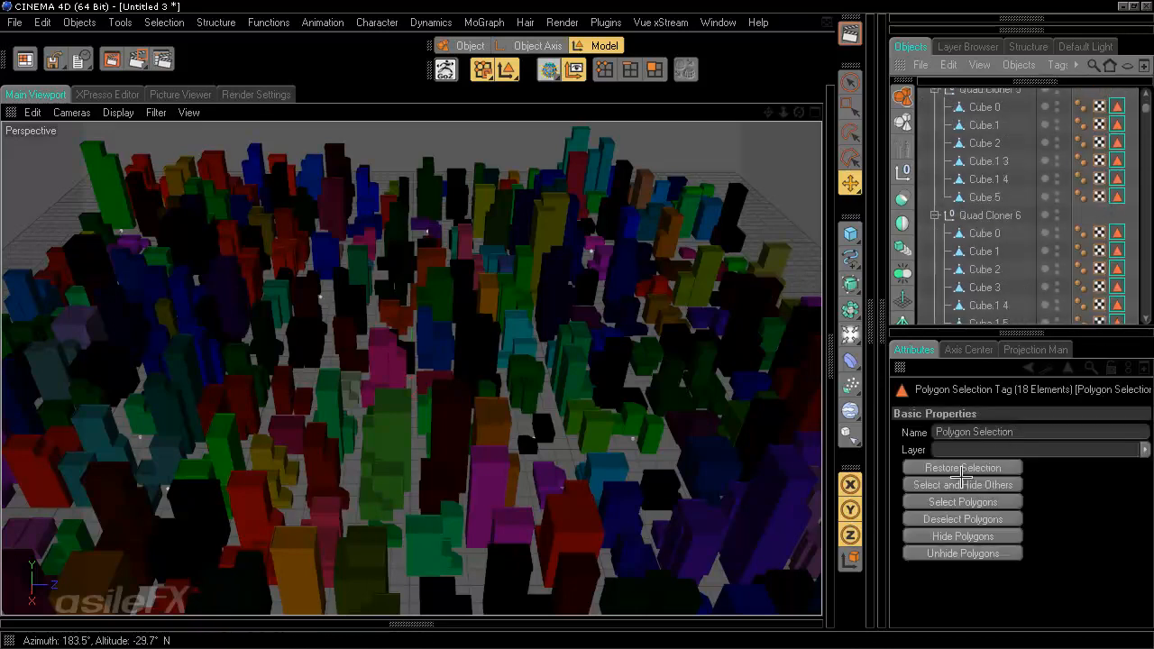
pyautogui.click(1135, 182)
pyautogui.scroll(2, 953, 234)
pyautogui.scroll(1, 952, 233)
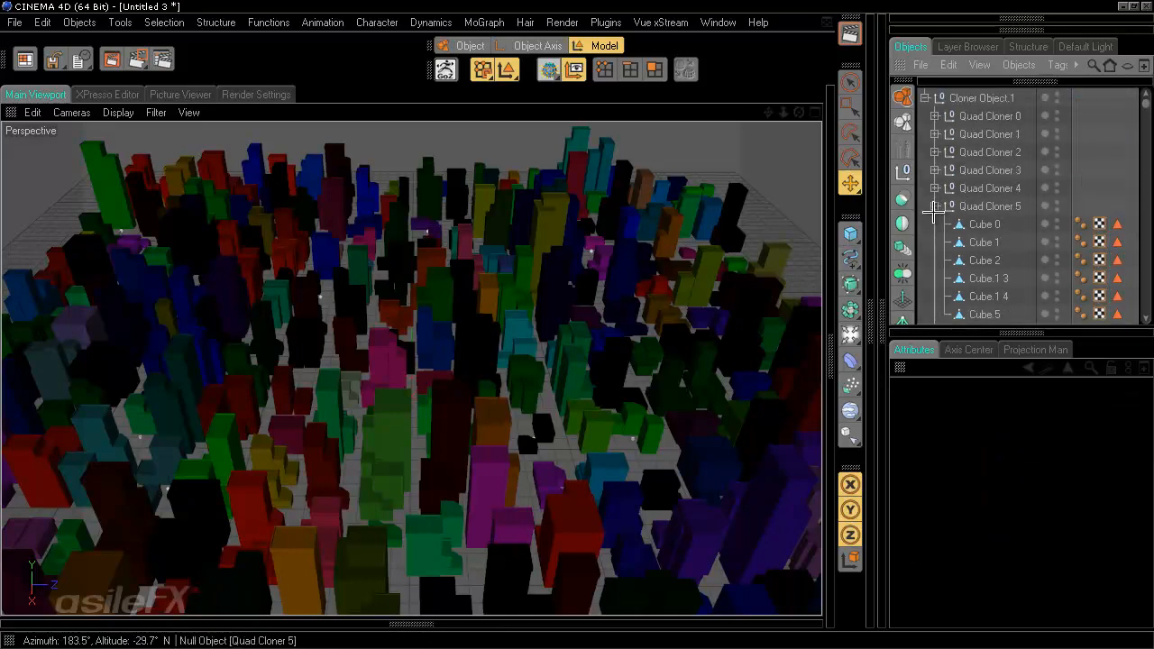
# Step: Collapse the remaining expanded groups, Quad Cloner 5 through Quad Cloner 7
pyautogui.click(935, 207)
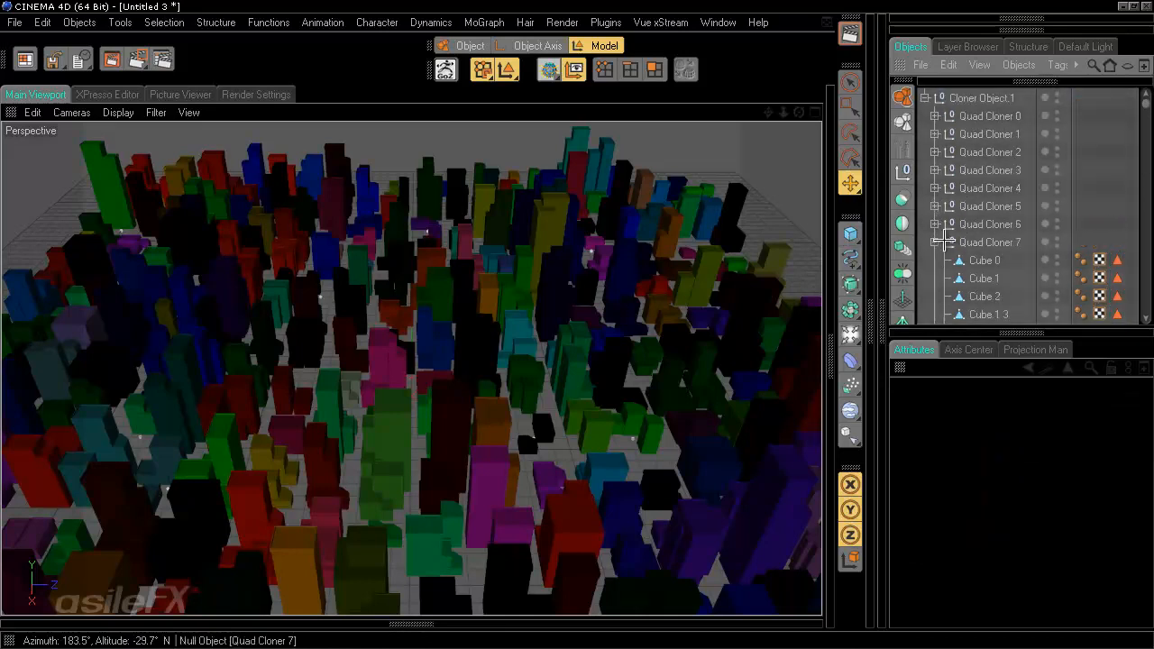
pyautogui.click(933, 241)
pyautogui.scroll(-3, 986, 226)
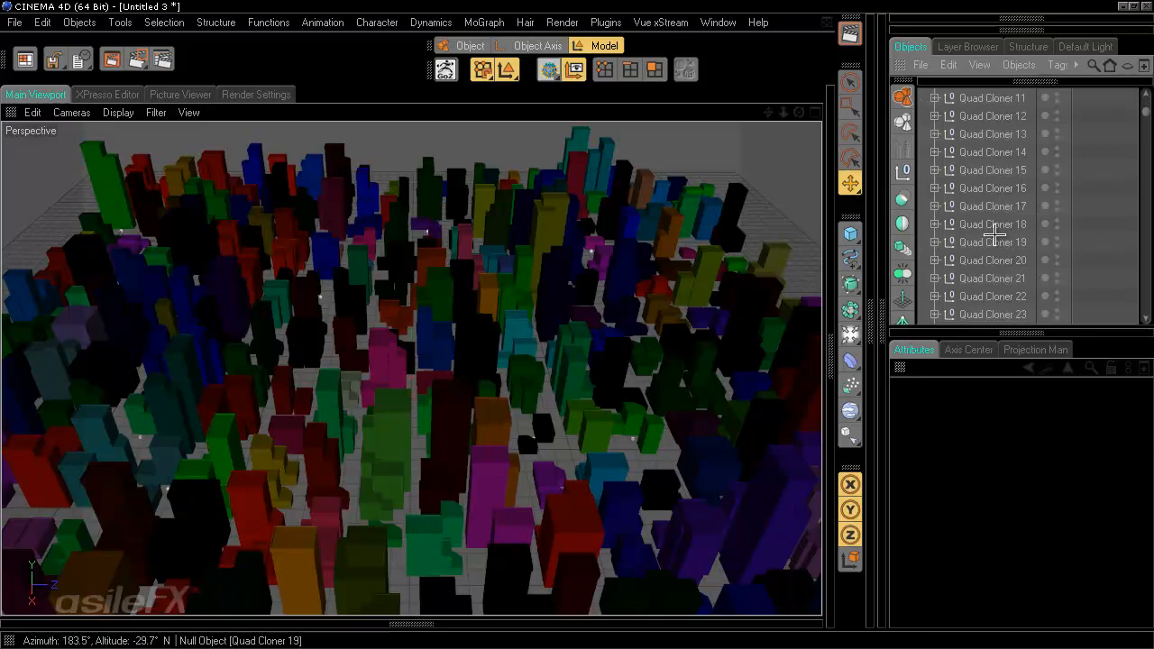
pyautogui.scroll(3, 986, 226)
# Step: Collapse the whole Cloner Object.1 hierarchy and add a Connect object to the scene
pyautogui.click(937, 98)
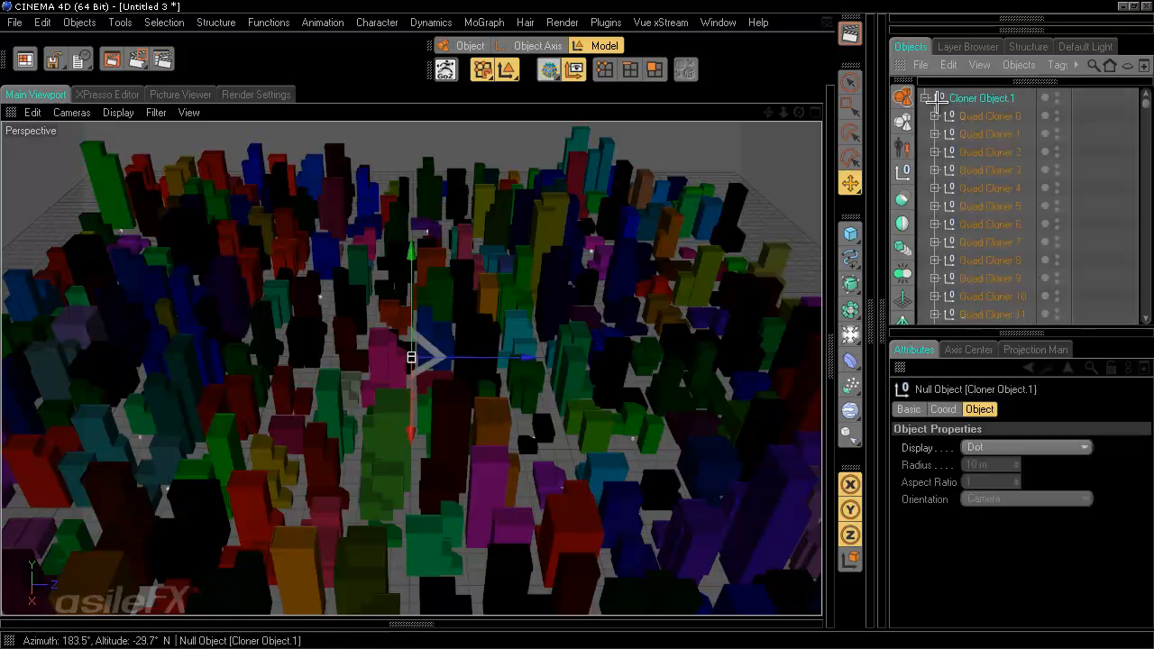
pyautogui.click(924, 98)
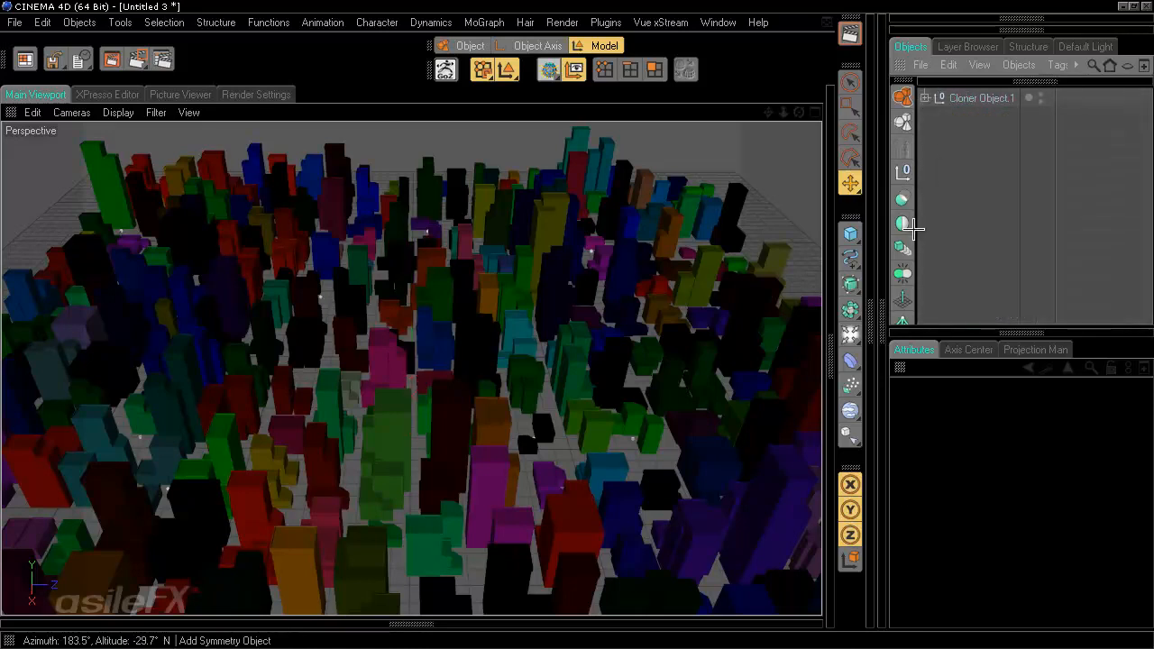
pyautogui.click(908, 283)
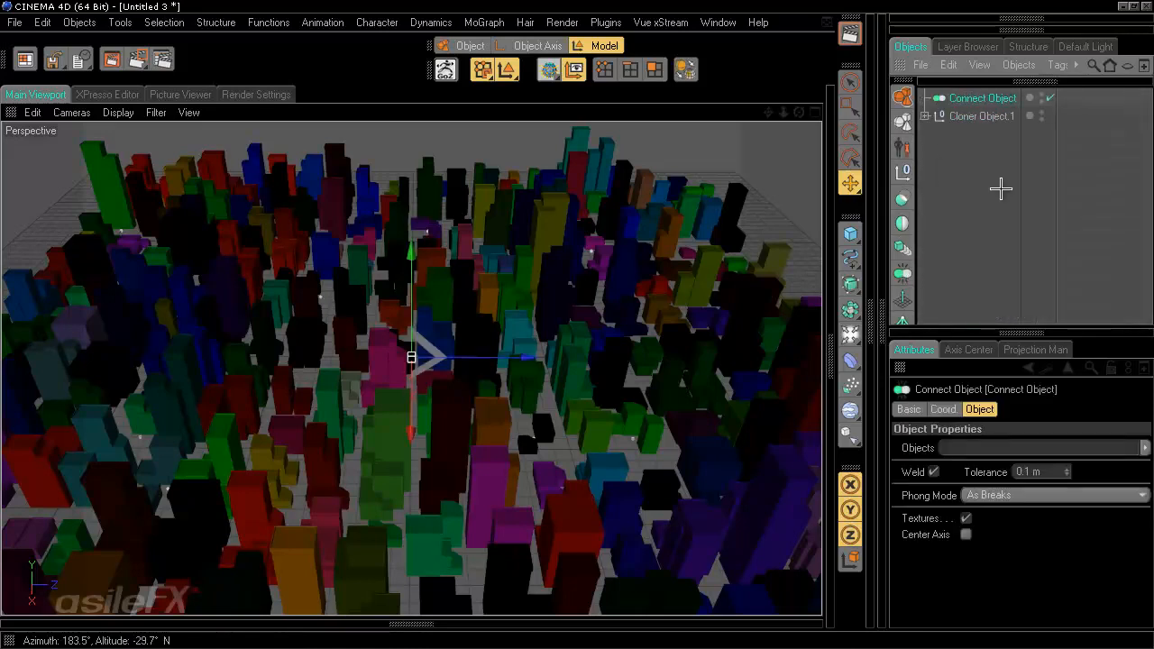
# Step: Nest Cloner Object.1 under the Connect object with Weld turned off and convert the hierarchy into one polygon mesh
pyautogui.moveTo(982, 116); pyautogui.dragTo(977, 200)
pyautogui.click(990, 101)
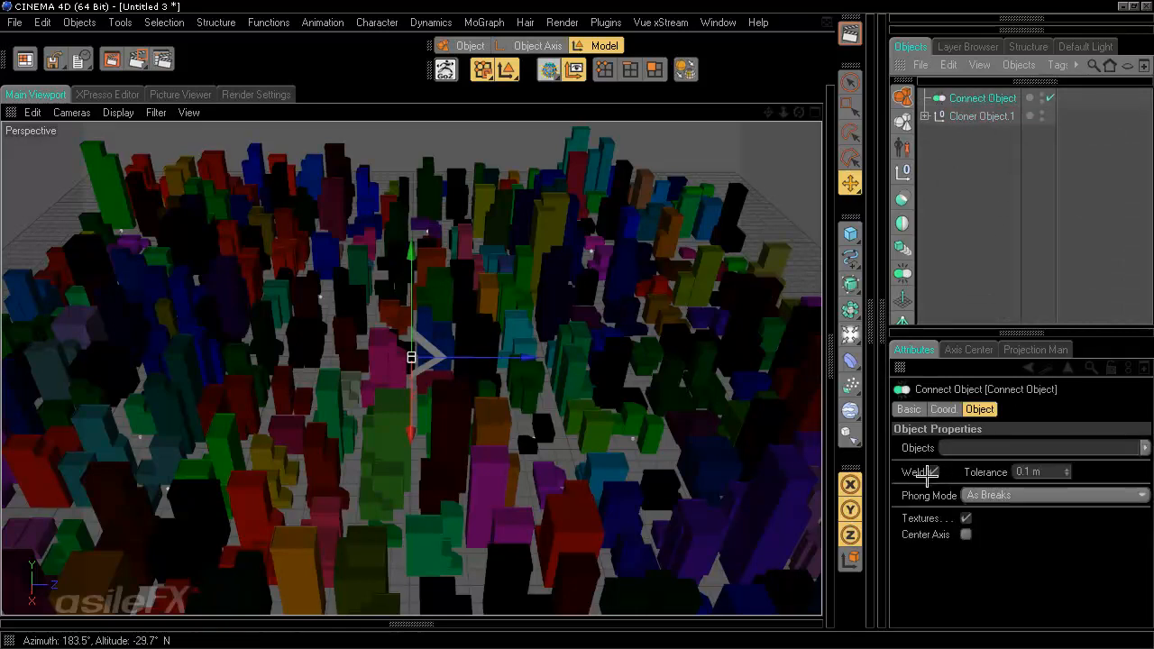
pyautogui.click(965, 172)
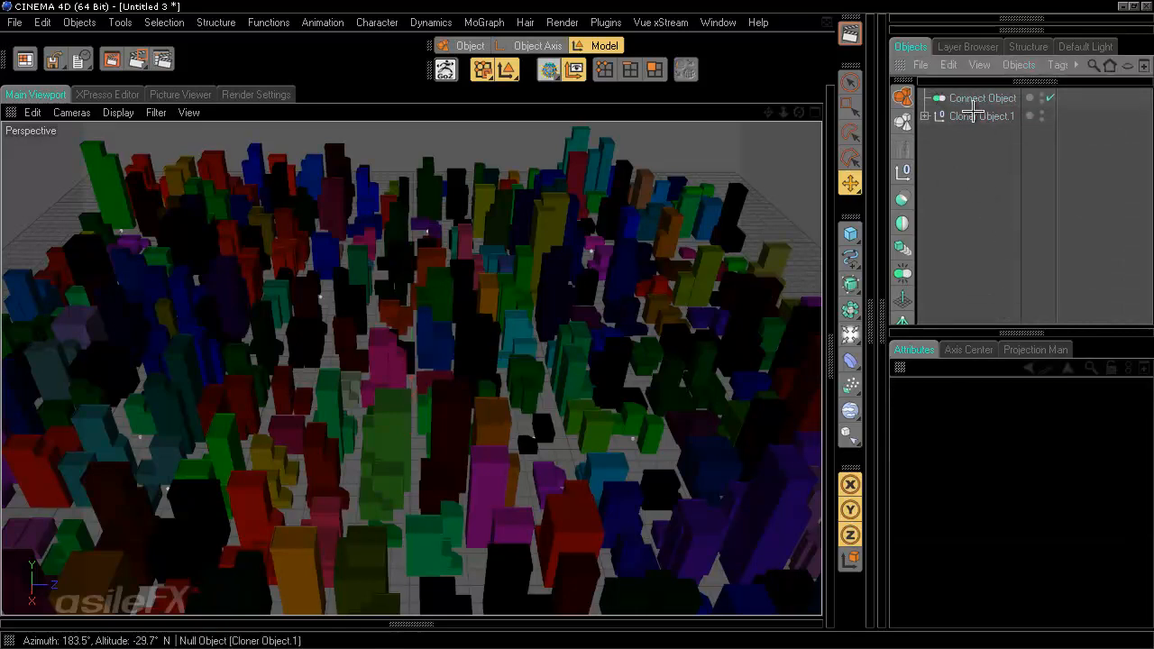
pyautogui.moveTo(973, 107); pyautogui.dragTo(974, 96)
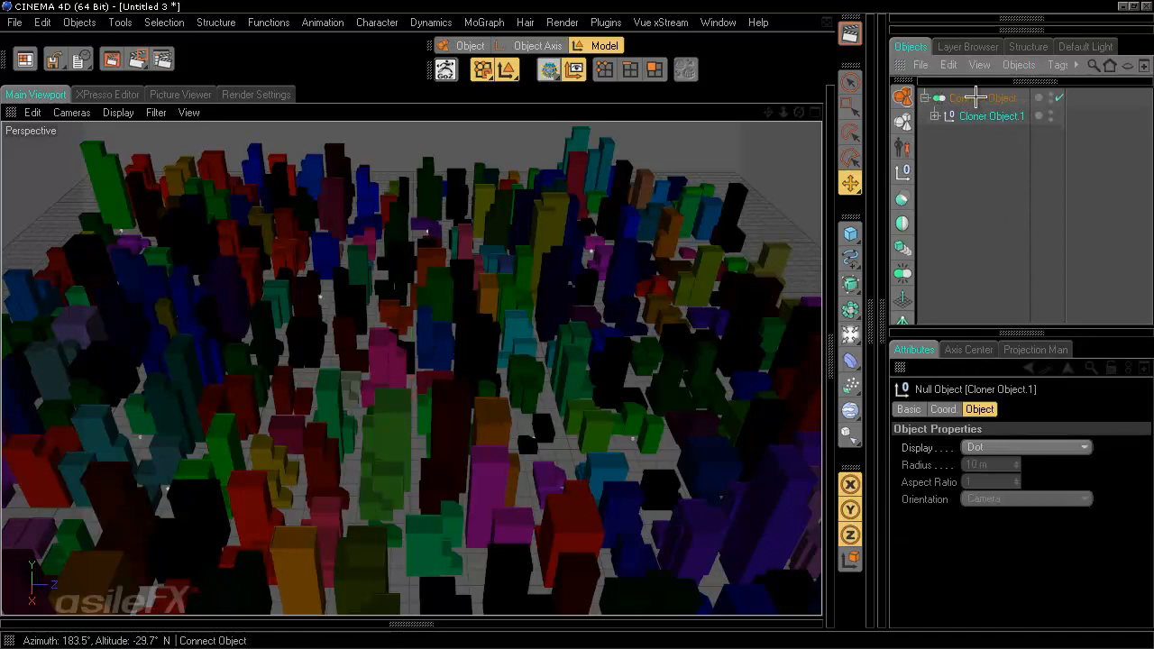
pyautogui.click(986, 100)
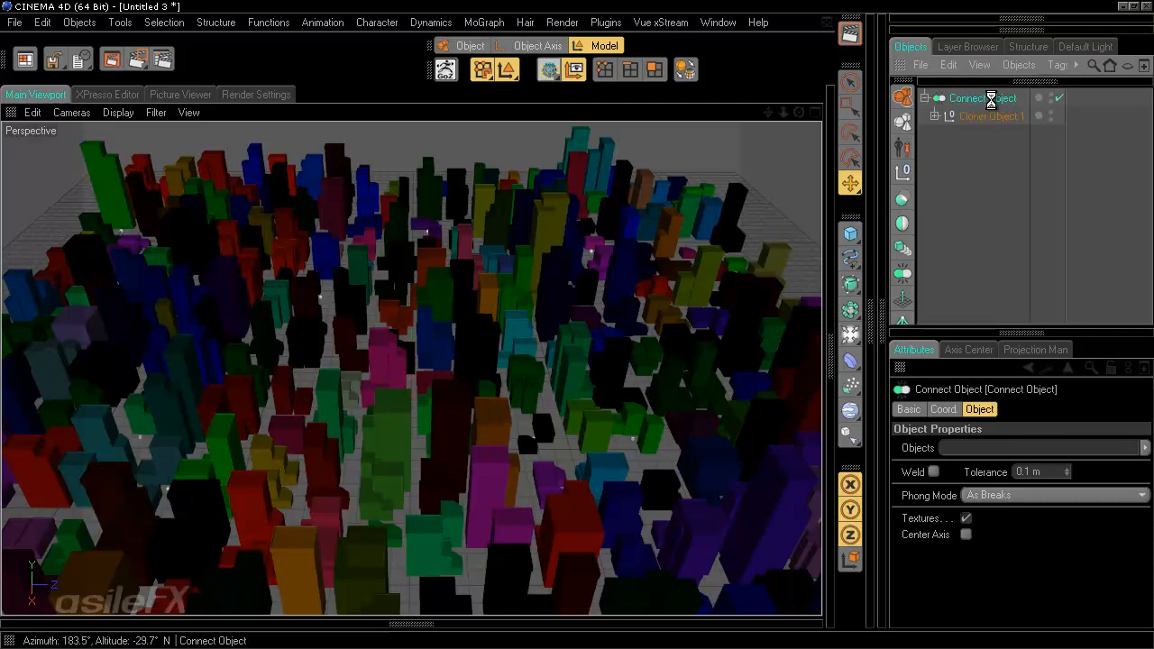
pyautogui.press('c')
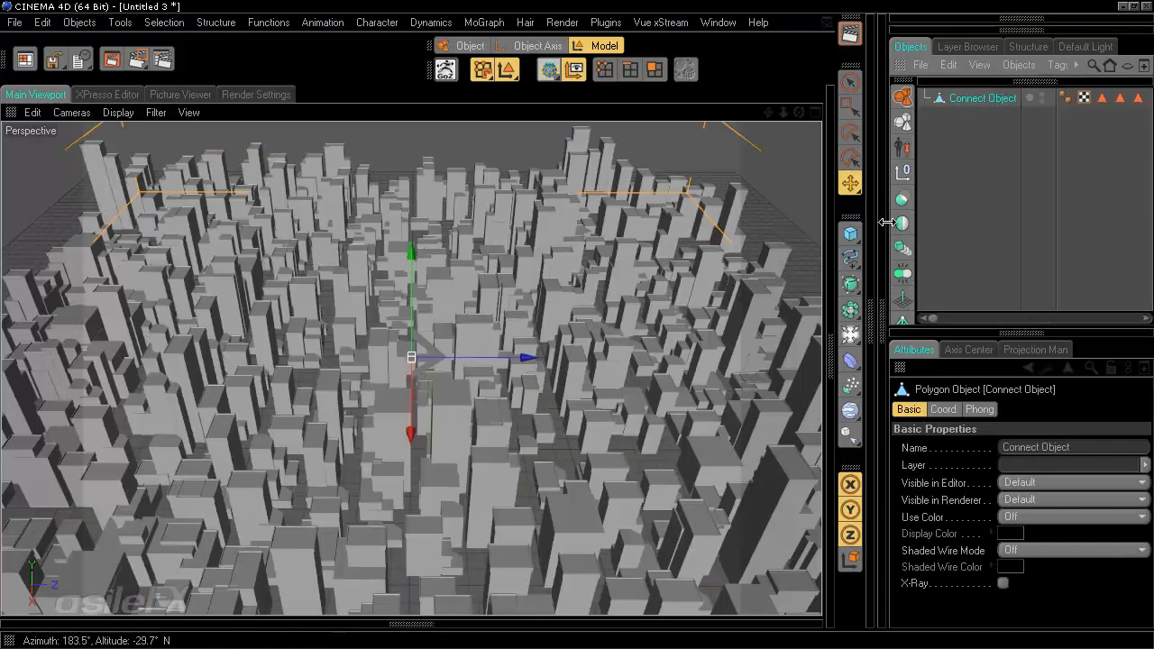
# Step: Examine the full row of selection tags on the merged Connect Object in a widened object list, then restore the layout
pyautogui.moveTo(887, 222); pyautogui.dragTo(186, 189)
pyautogui.moveTo(358, 319); pyautogui.dragTo(1149, 286)
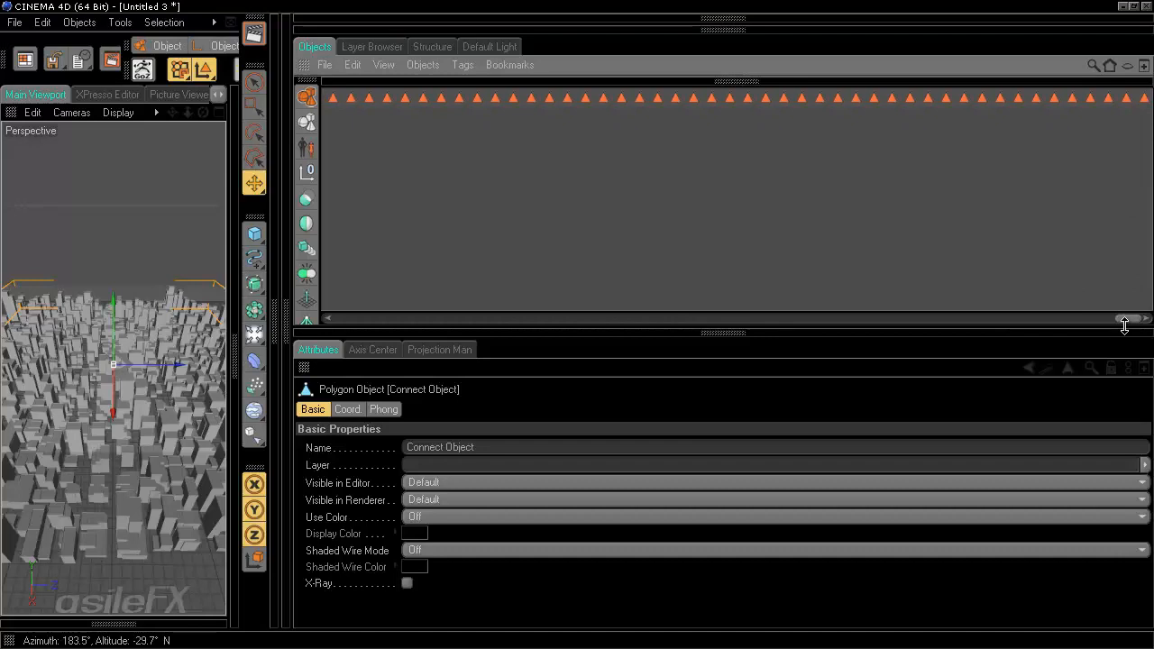
pyautogui.moveTo(1130, 317); pyautogui.dragTo(337, 315)
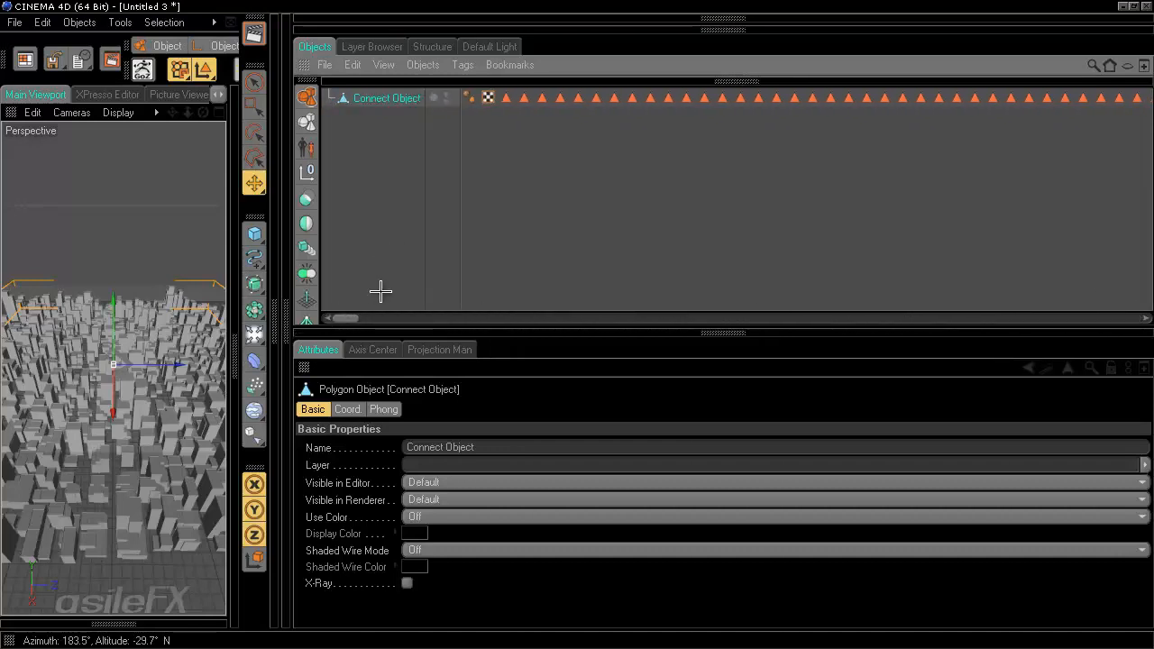
pyautogui.moveTo(524, 98); pyautogui.dragTo(523, 98)
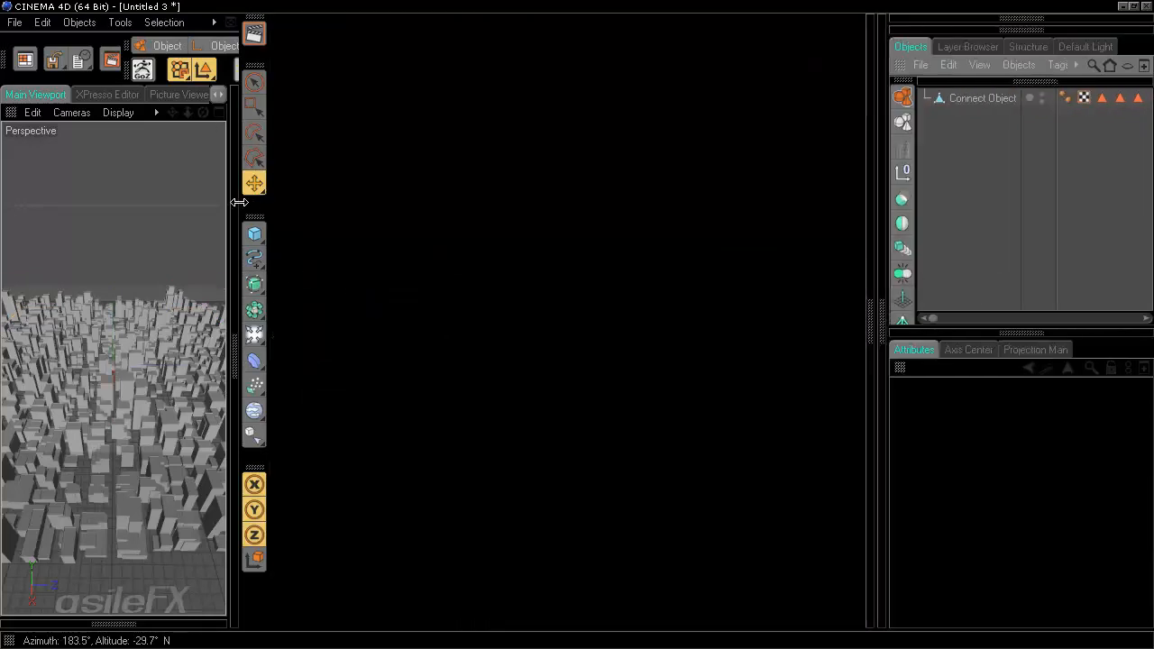
pyautogui.moveTo(239, 202); pyautogui.dragTo(826, 225)
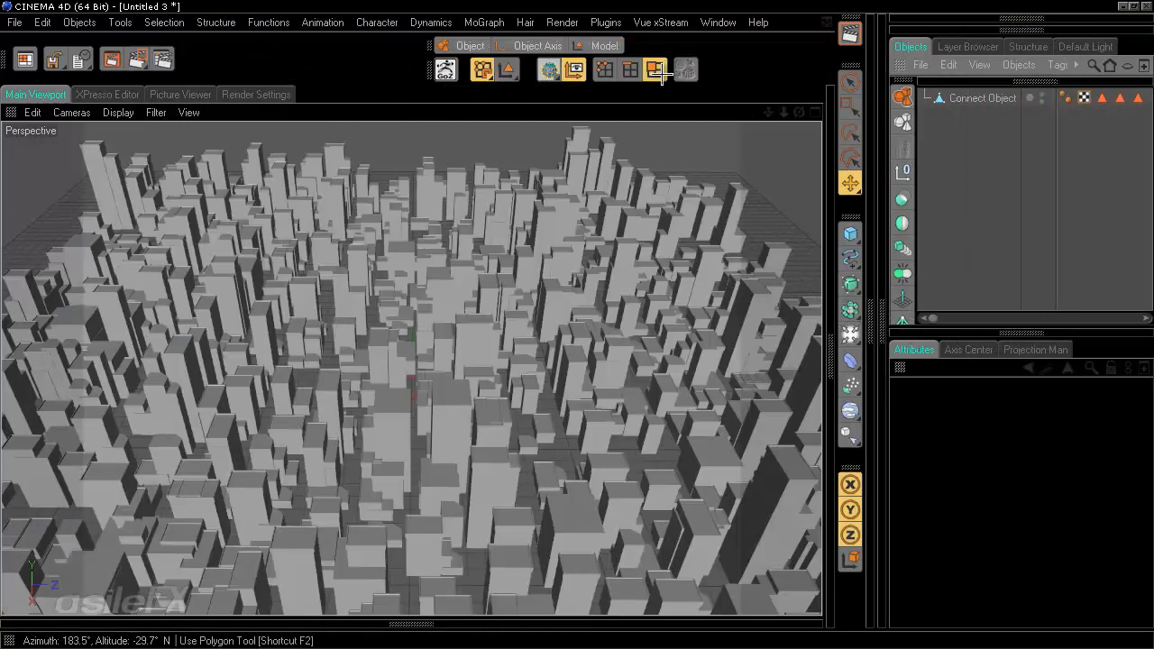
# Step: Examine the selected polygons of the merged city mesh in polygon mode, along with its first Polygon Selection tag
pyautogui.click(969, 97)
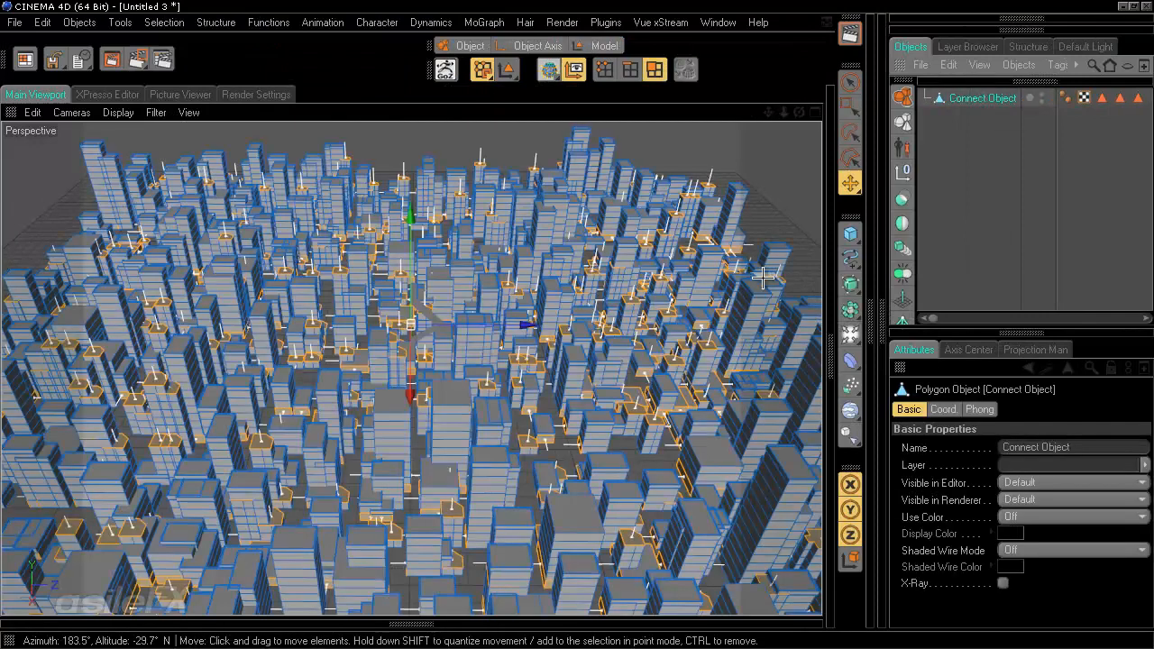
pyautogui.keyDown('alt'); pyautogui.moveTo(621, 287); pyautogui.dragTo(579, 325); pyautogui.keyUp('alt')
pyautogui.keyDown('alt'); pyautogui.moveTo(646, 268); pyautogui.dragTo(577, 322); pyautogui.keyUp('alt')
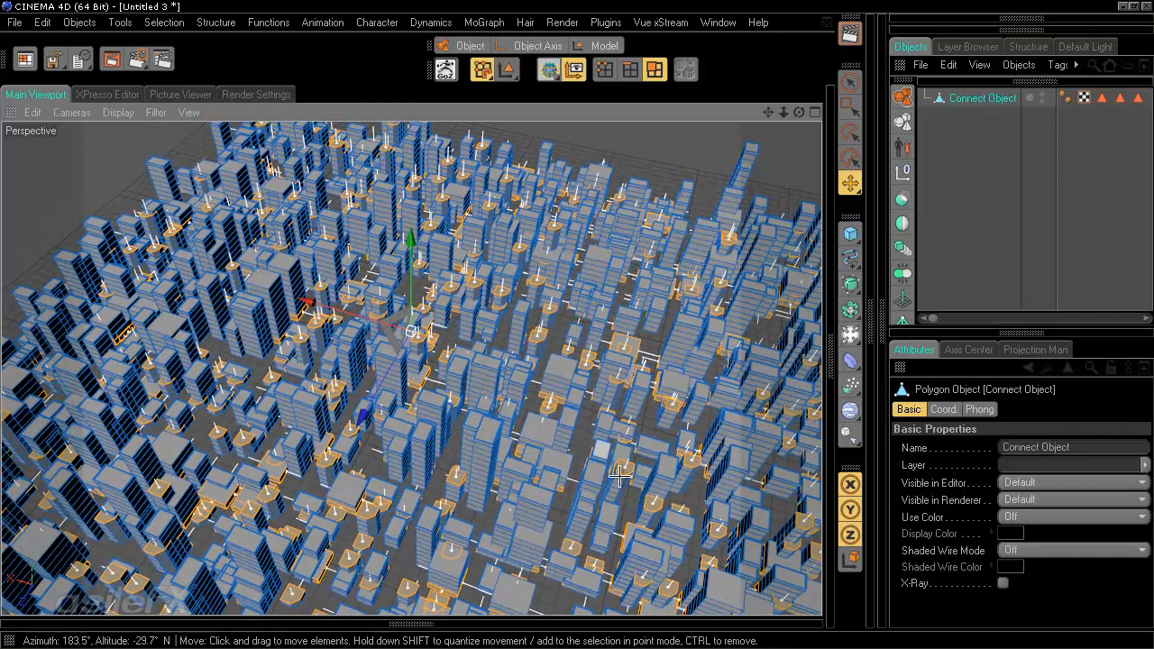
pyautogui.keyDown('alt'); pyautogui.moveTo(577, 323); pyautogui.dragTo(577, 325); pyautogui.keyUp('alt')
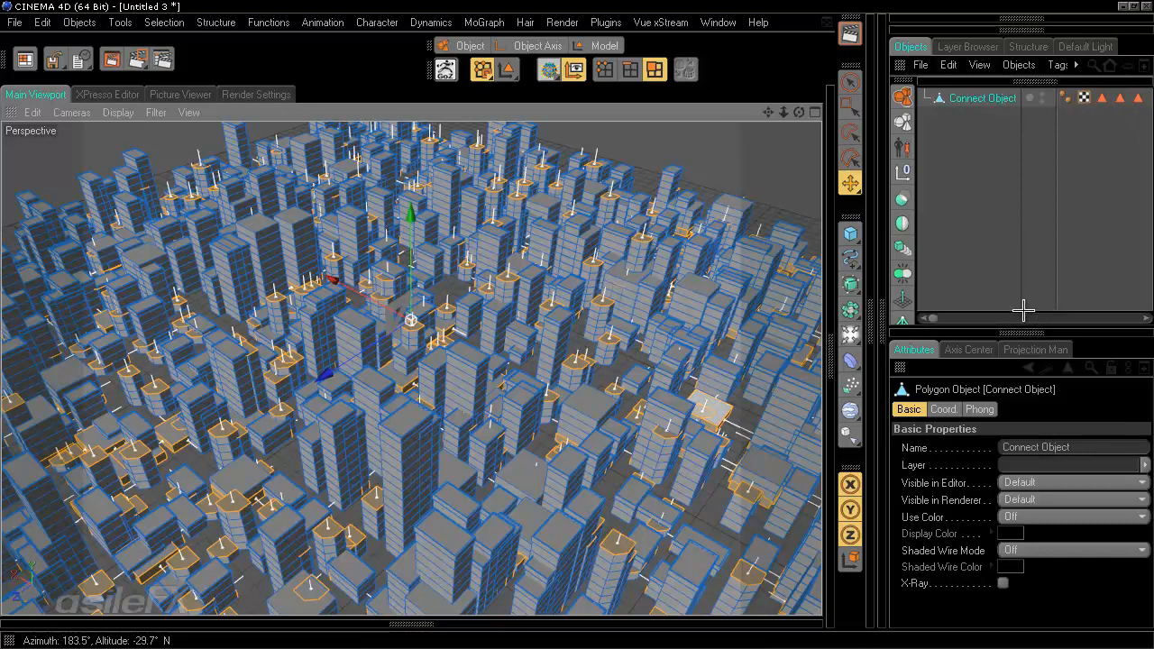
pyautogui.click(1101, 97)
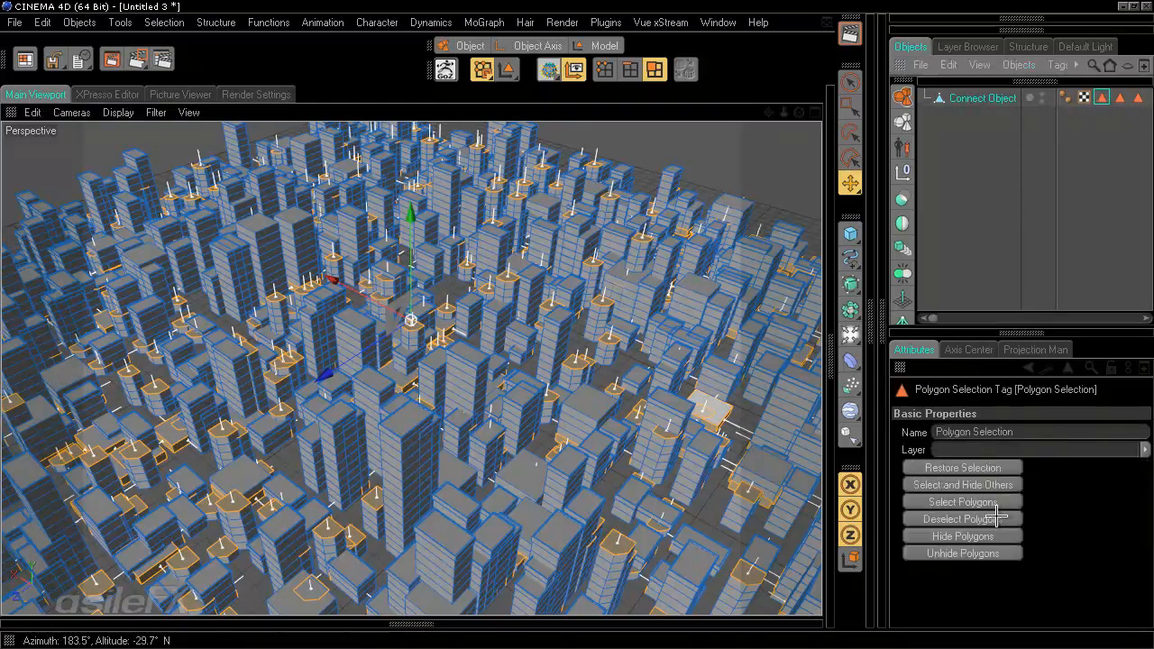
pyautogui.click(974, 192)
pyautogui.scroll(-3, 353, 349)
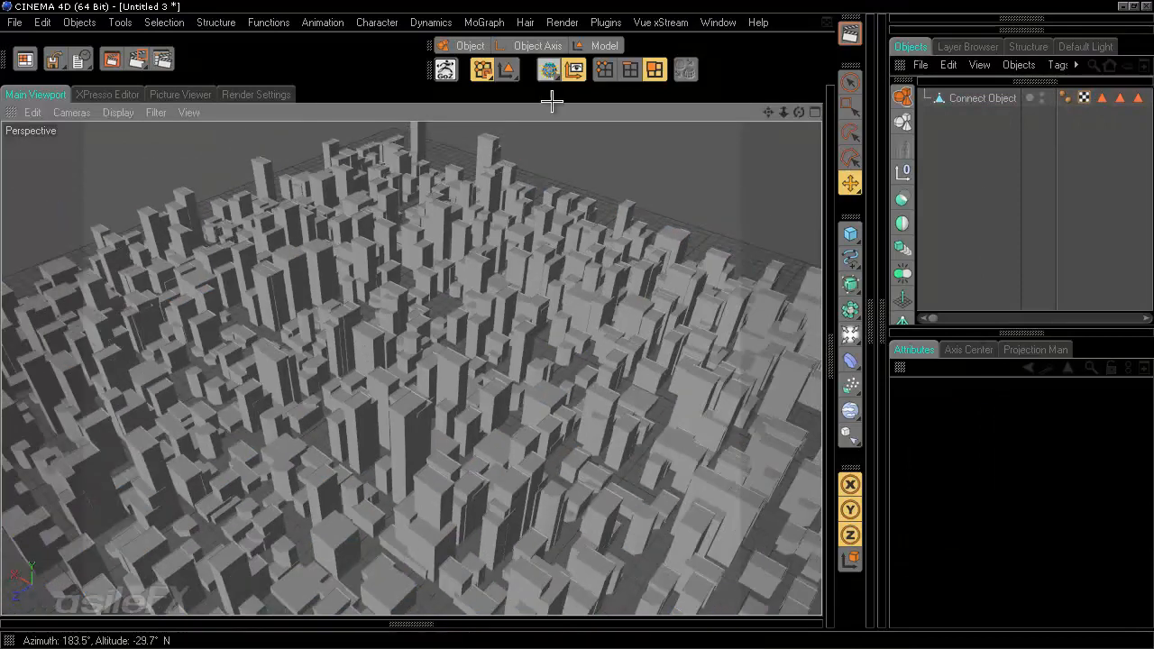
pyautogui.keyDown('alt'); pyautogui.moveTo(438, 373); pyautogui.dragTo(576, 326); pyautogui.keyUp('alt')
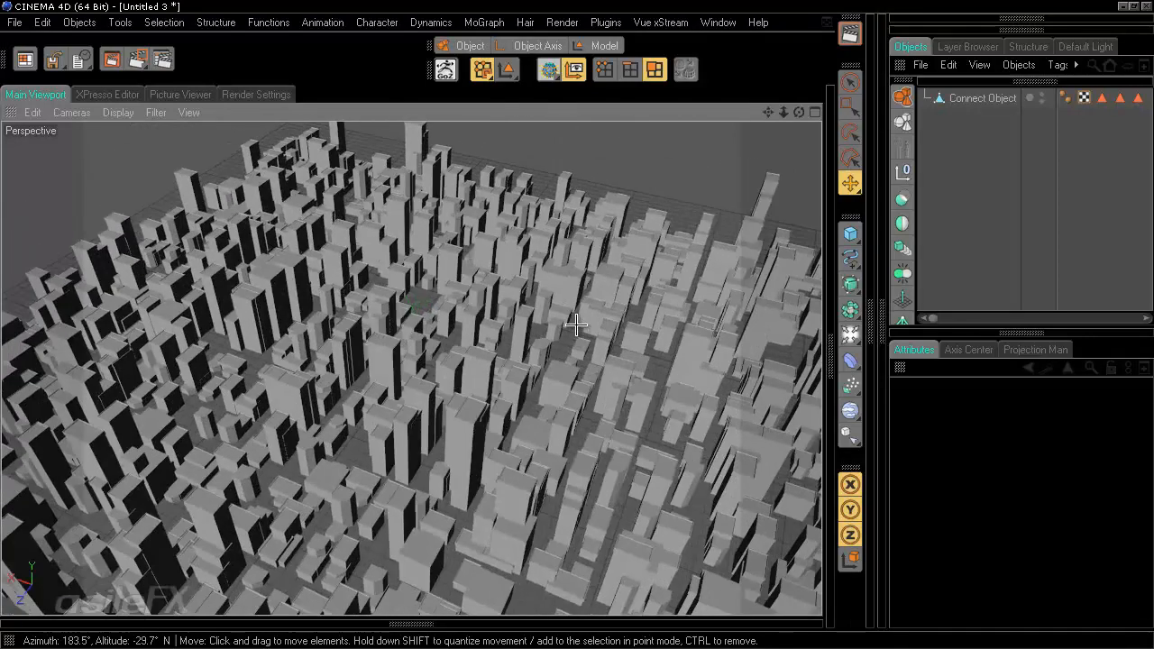
# Step: Delete the merged Connect Object from the scene in model mode
pyautogui.click(961, 99)
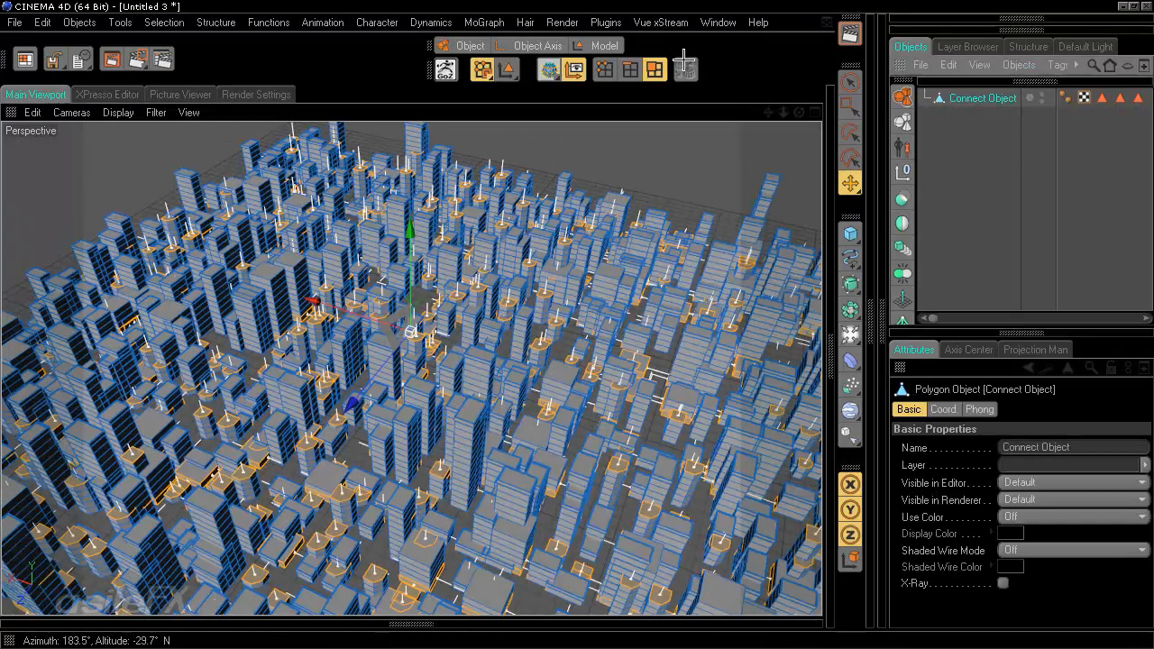
pyautogui.click(602, 45)
pyautogui.press('Delete')
# Step: Switch to the CityGen_007.c4d scene and delete the converted Cloner Object.1 null hierarchy
pyautogui.click(14, 22)
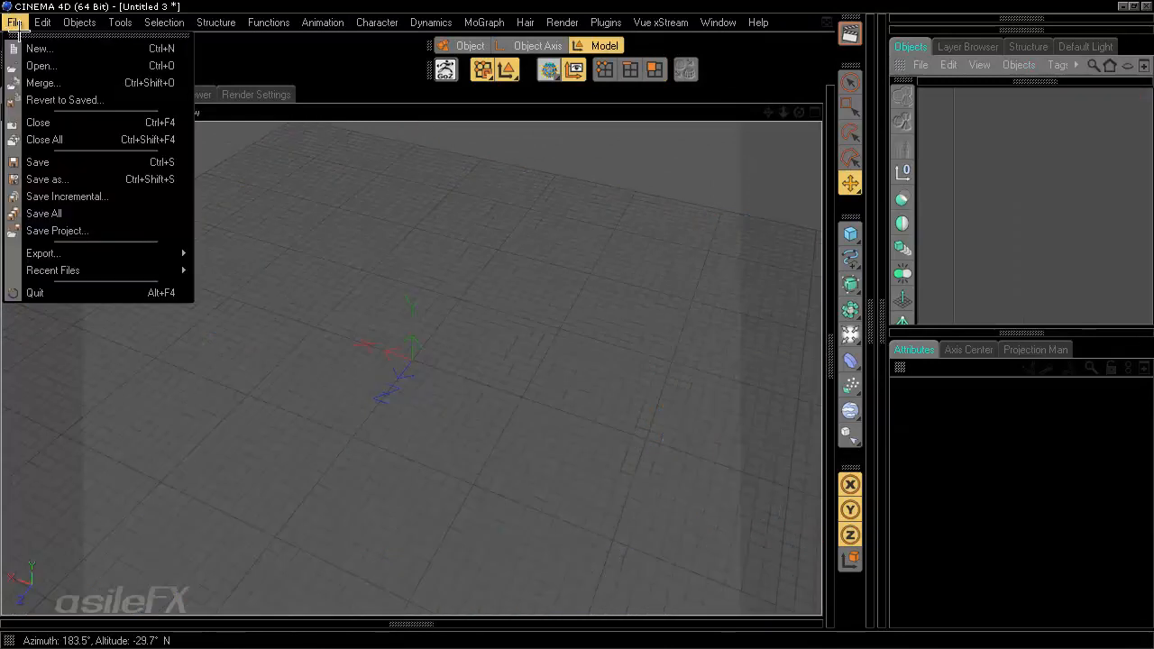
pyautogui.click(648, 6)
pyautogui.click(718, 22)
pyautogui.click(752, 474)
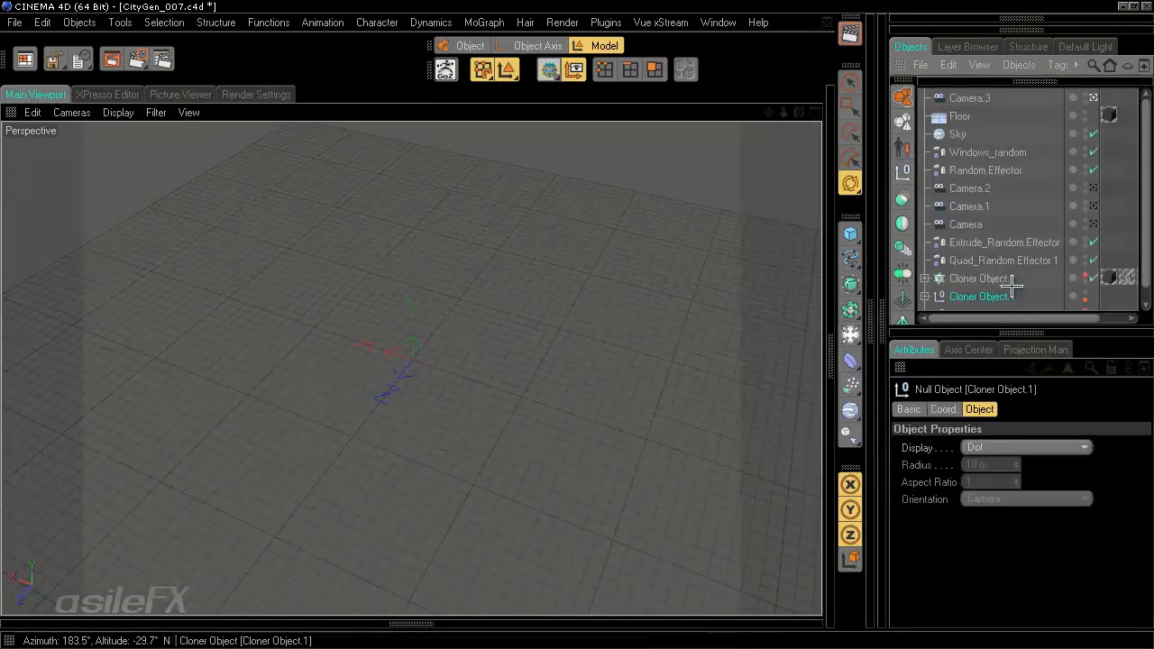
pyautogui.press('Delete')
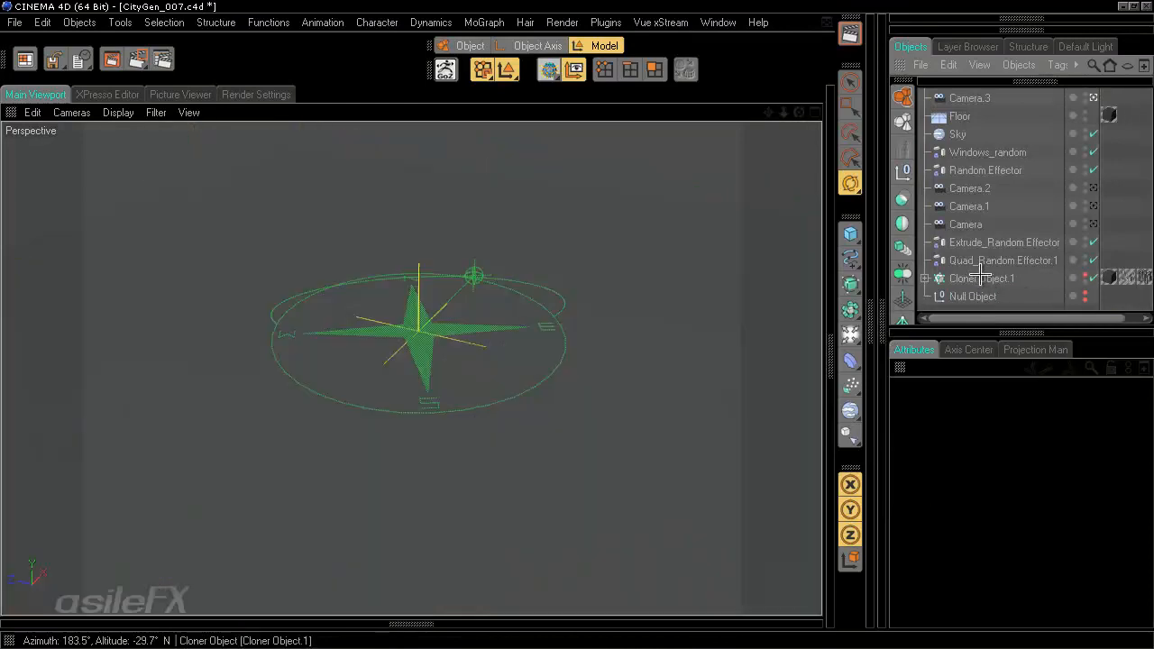
# Step: Show the original Cloner Object.1 in the viewport and expand it to reach the cubes inside Quad Cloner
pyautogui.click(980, 276)
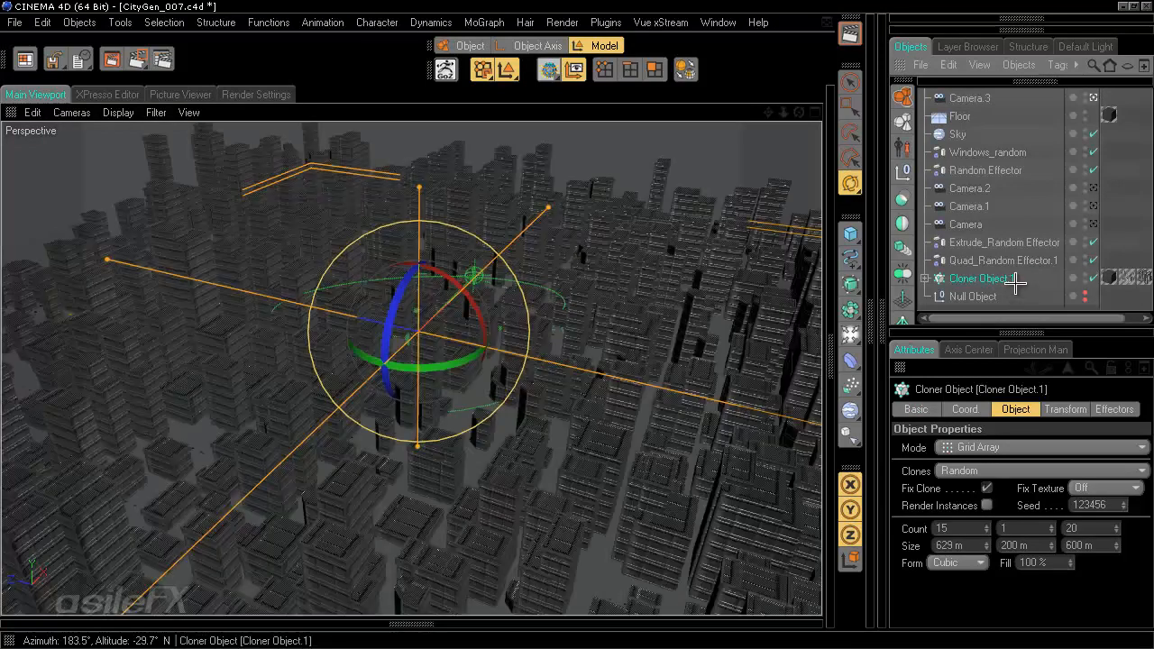
pyautogui.click(925, 278)
pyautogui.scroll(-2, 985, 205)
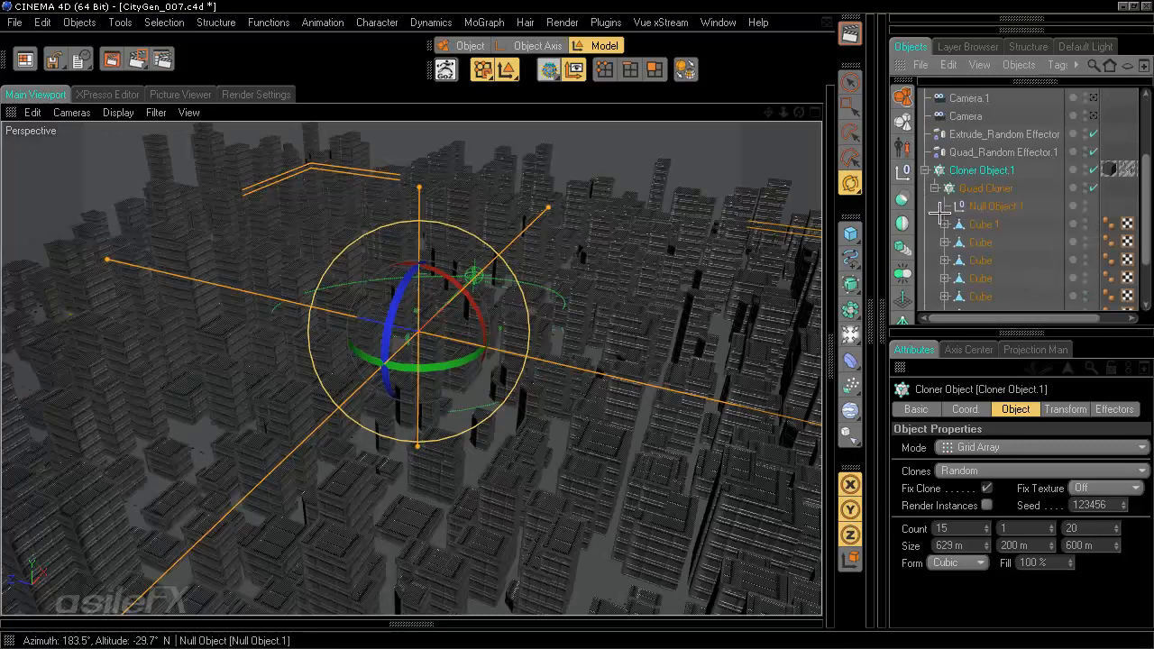
pyautogui.scroll(-2, 942, 212)
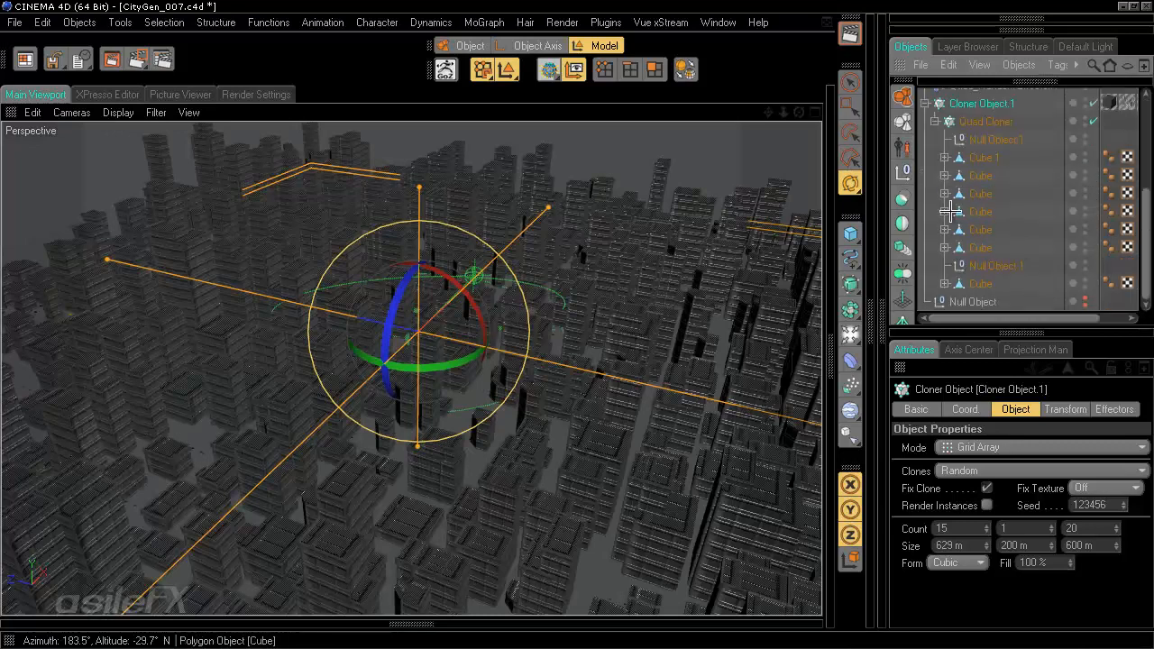
# Step: Select Cube.1 and disable both the Cloner Object.1 and Quad Cloner generators
pyautogui.click(983, 158)
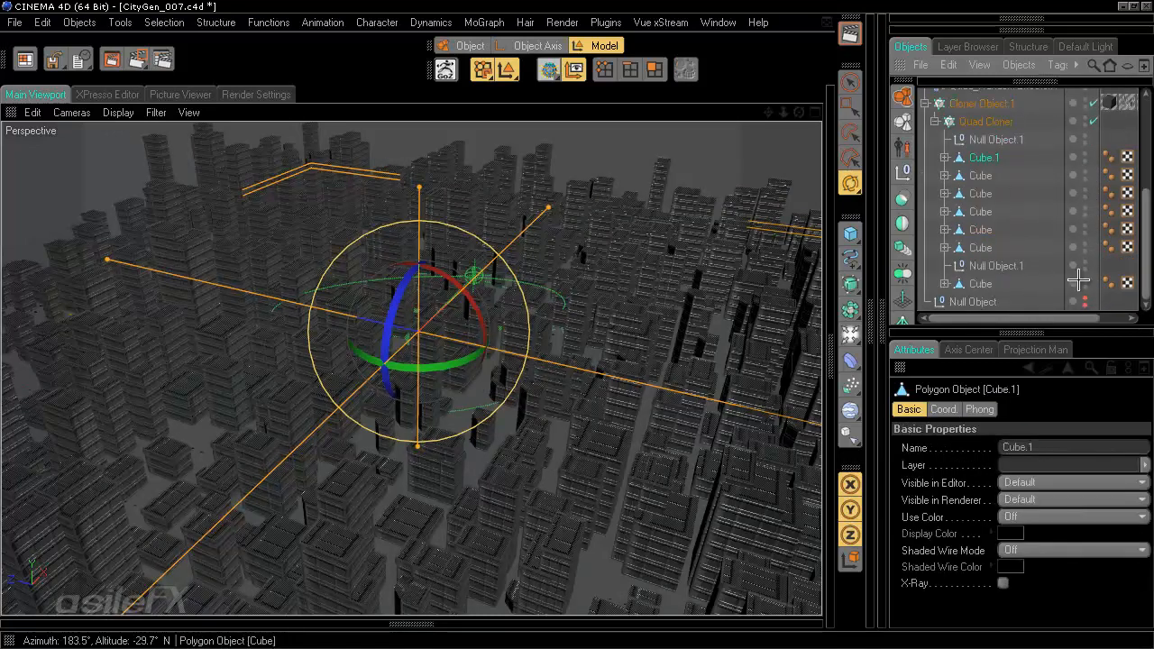
pyautogui.scroll(3, 1022, 225)
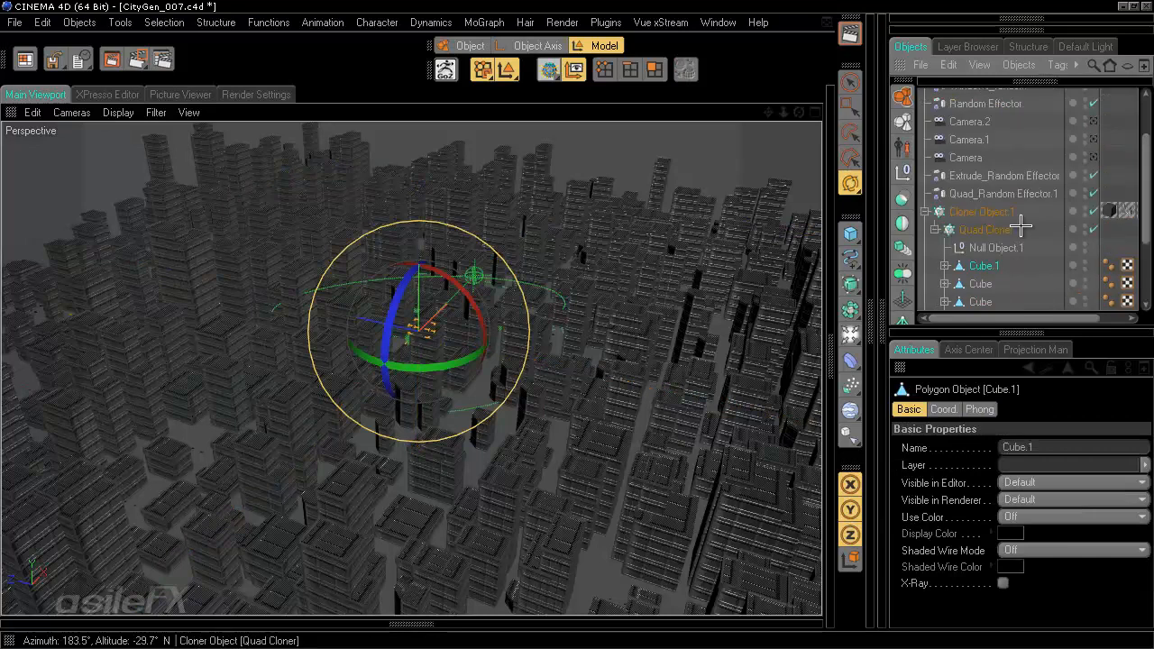
pyautogui.click(1092, 212)
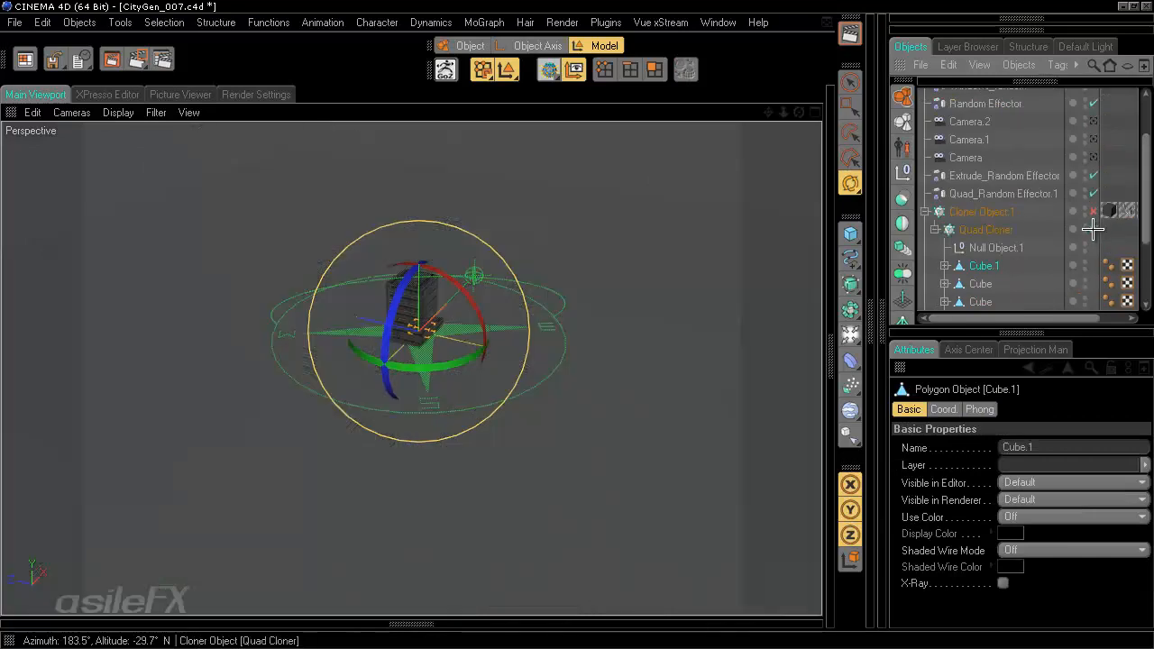
pyautogui.click(1093, 230)
# Step: Select the roof polygon of Cube.1 in polygon mode with Live Selection
pyautogui.scroll(5, 610, 290)
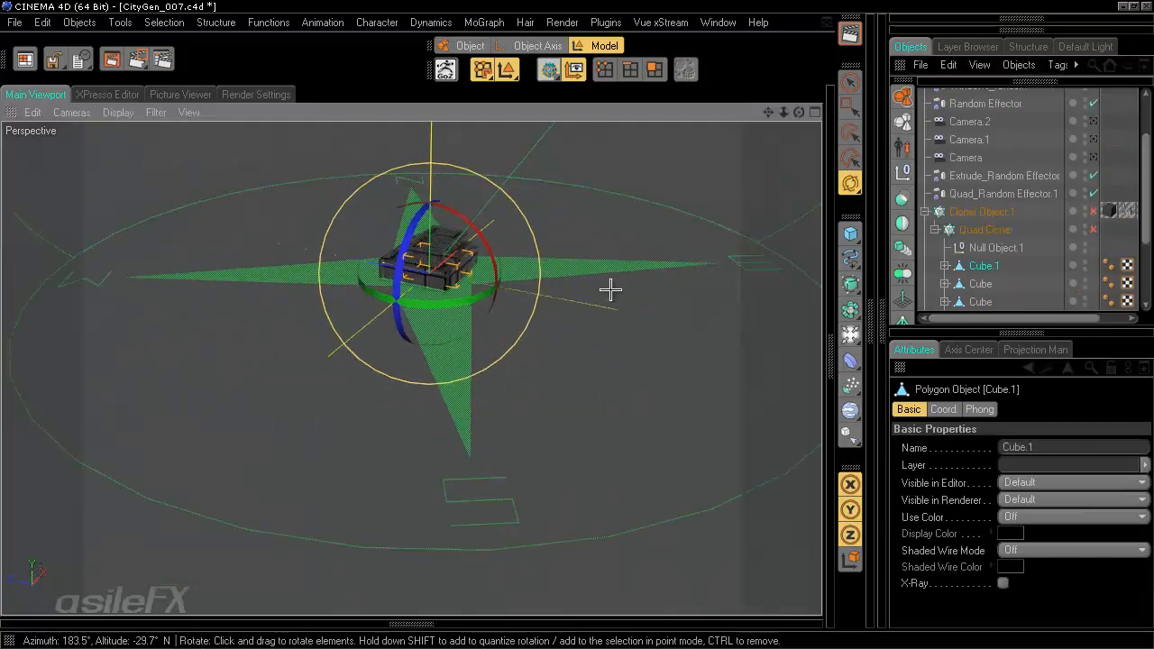
pyautogui.keyDown('alt'); pyautogui.moveTo(577, 331); pyautogui.dragTo(631, 301, button='middle'); pyautogui.keyUp('alt')
pyautogui.scroll(8, 631, 301)
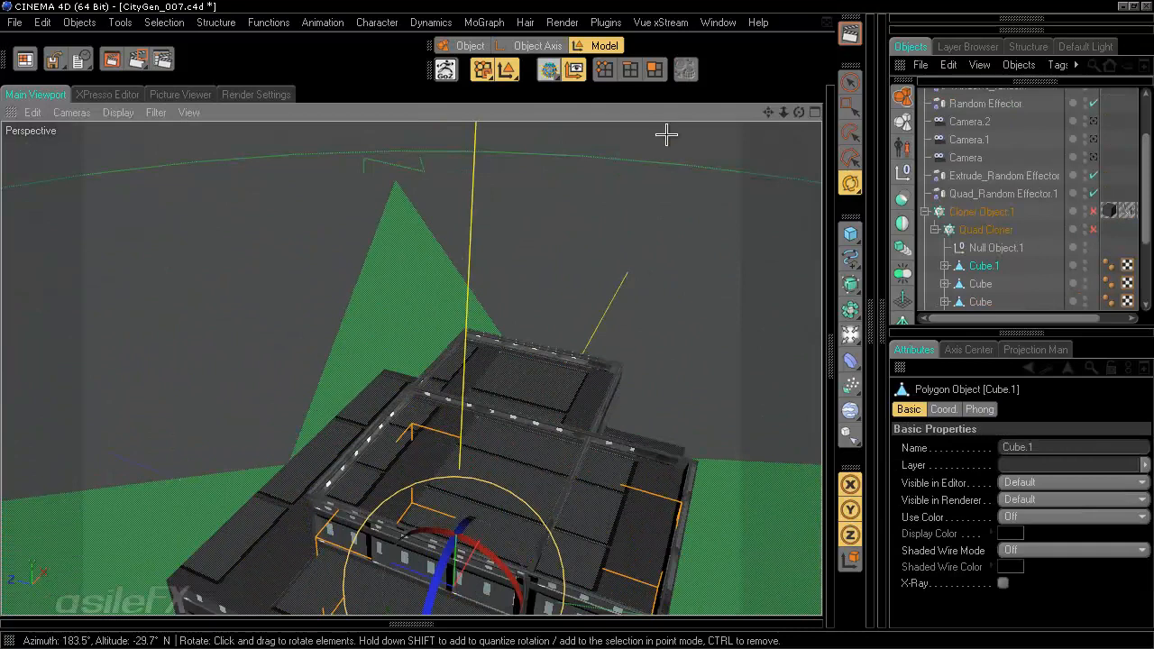
pyautogui.click(660, 63)
pyautogui.keyDown('alt'); pyautogui.moveTo(595, 310); pyautogui.dragTo(611, 339); pyautogui.keyUp('alt')
pyautogui.press('9')
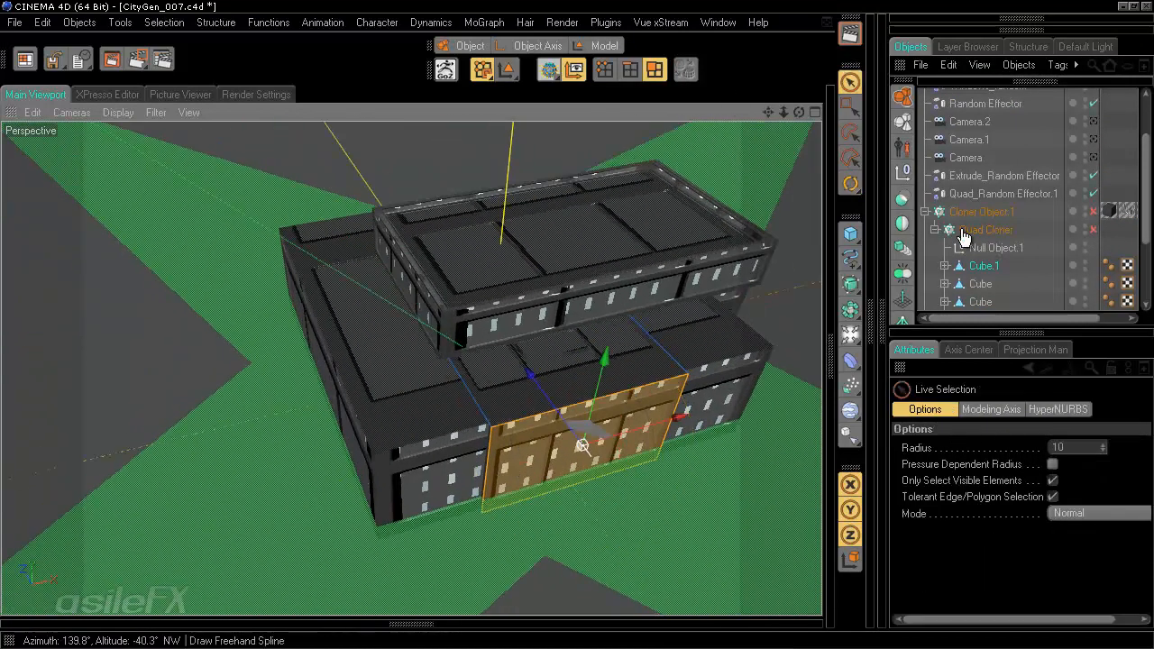
pyautogui.click(654, 347)
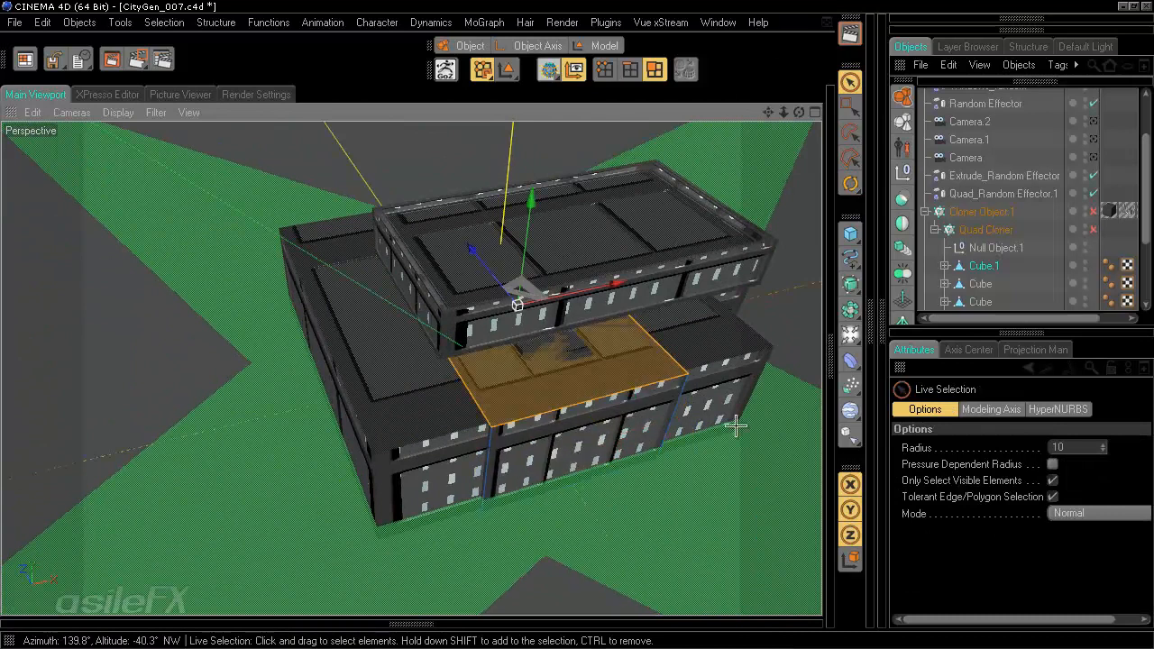
# Step: Select the roof polygon of the first Cube listed below Cube.1 and check the selection up close
pyautogui.click(980, 283)
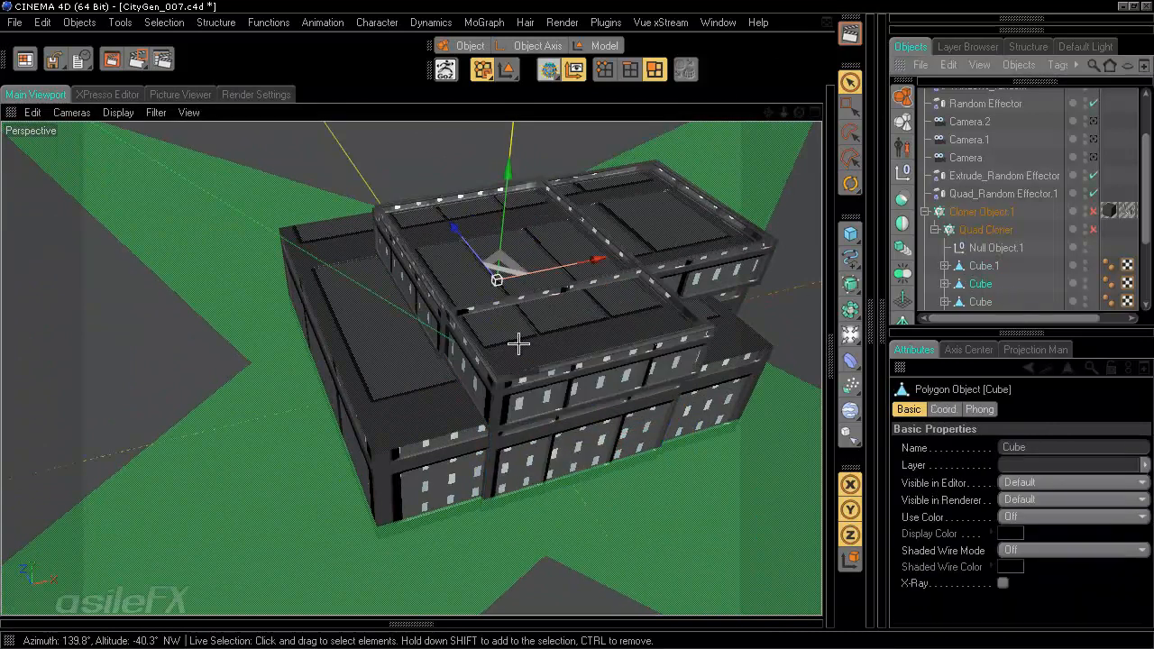
pyautogui.moveTo(518, 341)
pyautogui.mouseDown()
pyautogui.moveTo(625, 196)
pyautogui.moveTo(580, 350)
pyautogui.mouseUp()
pyautogui.keyDown('alt'); pyautogui.moveTo(610, 401); pyautogui.dragTo(580, 357); pyautogui.keyUp('alt')
pyautogui.keyDown('alt'); pyautogui.moveTo(580, 357); pyautogui.dragTo(642, 466, button='right'); pyautogui.keyUp('alt')
pyautogui.scroll(5, 642, 466)
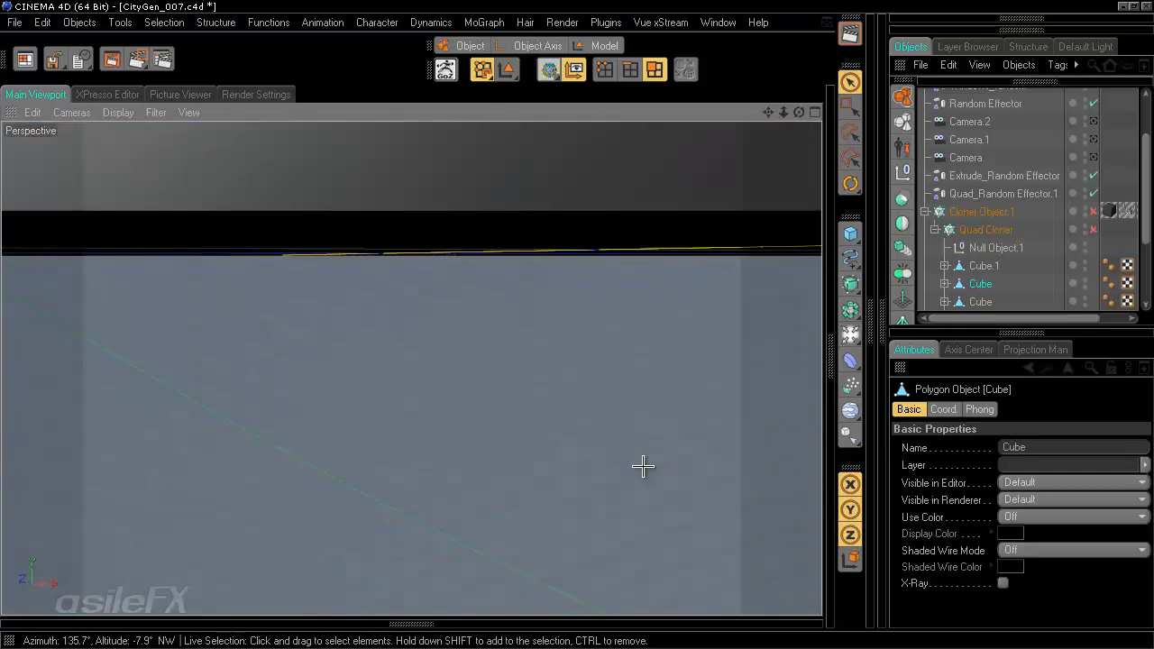
pyautogui.scroll(-4, 575, 329)
pyautogui.scroll(-3, 575, 330)
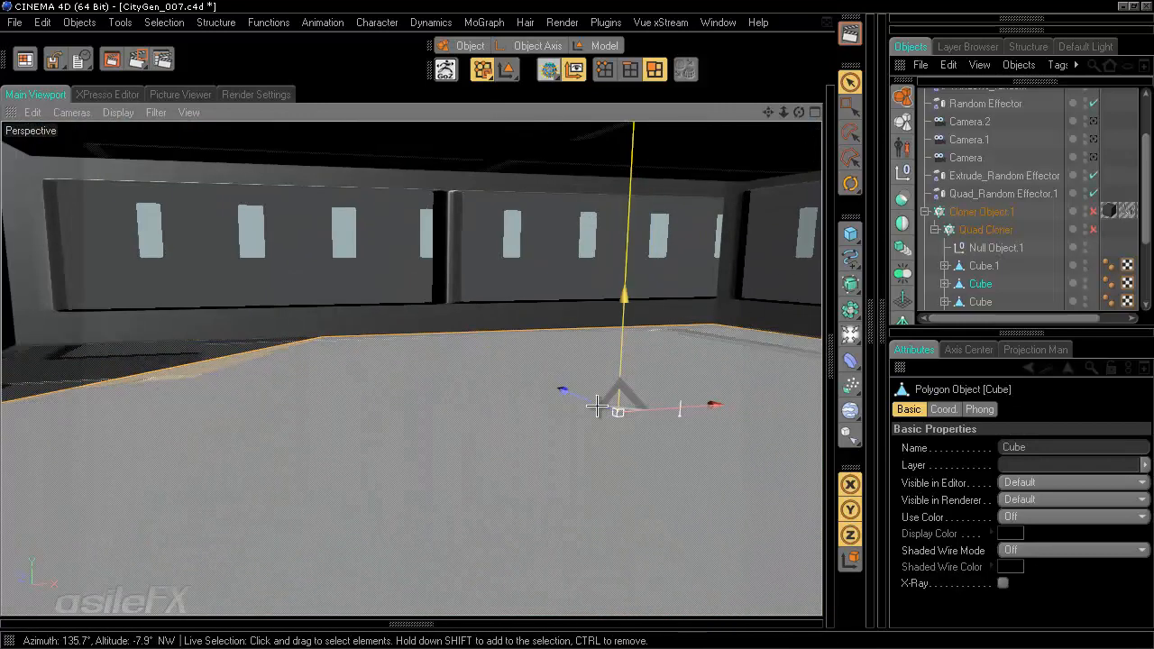
pyautogui.scroll(-5, 705, 328)
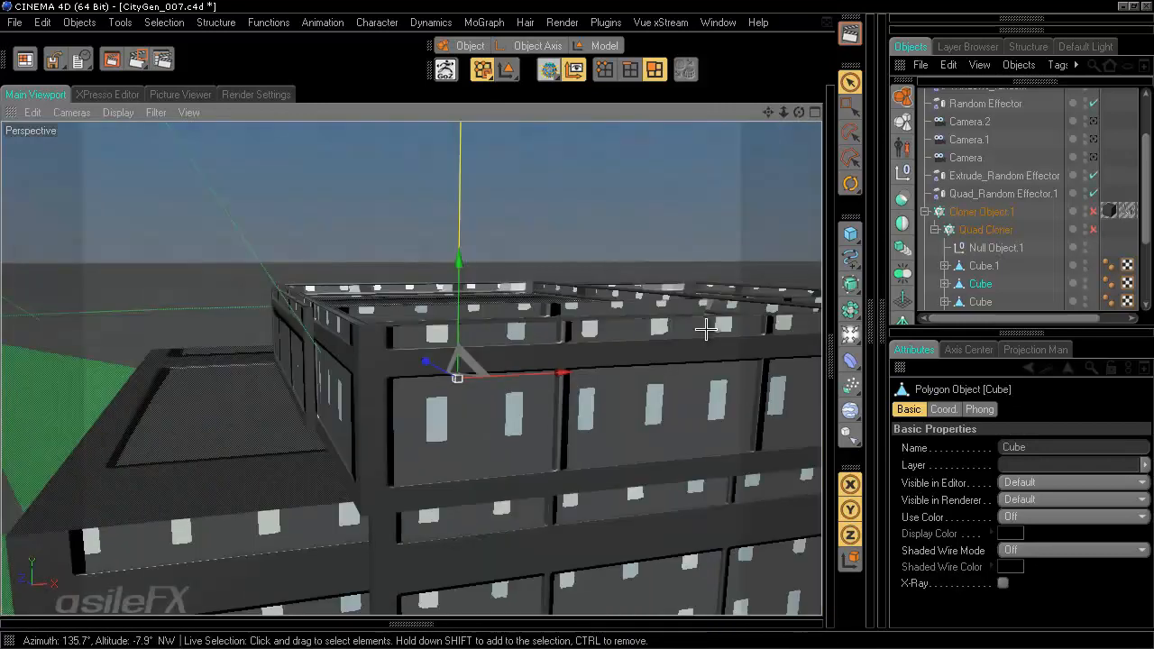
# Step: Select the roof polygon of the second Cube listed below Cube.1
pyautogui.click(982, 300)
pyautogui.keyDown('alt'); pyautogui.moveTo(687, 323); pyautogui.dragTo(576, 323); pyautogui.keyUp('alt')
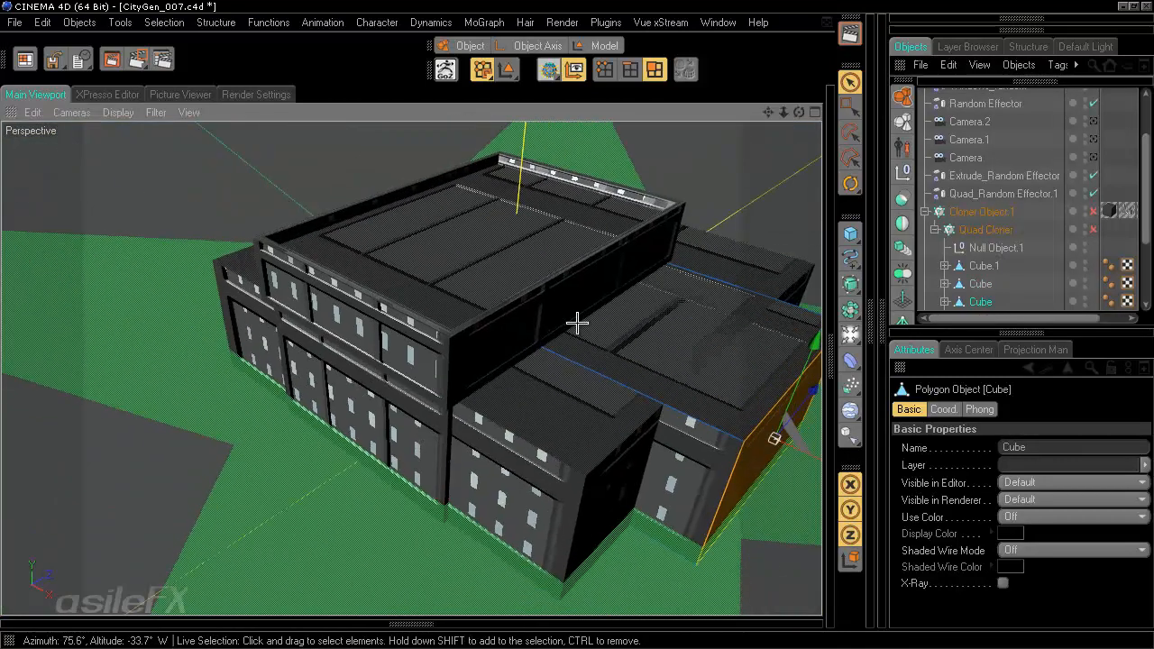
pyautogui.click(691, 316)
# Step: Select the roof polygon of the third Cube listed below Cube.1
pyautogui.scroll(-3, 1009, 275)
pyautogui.click(982, 211)
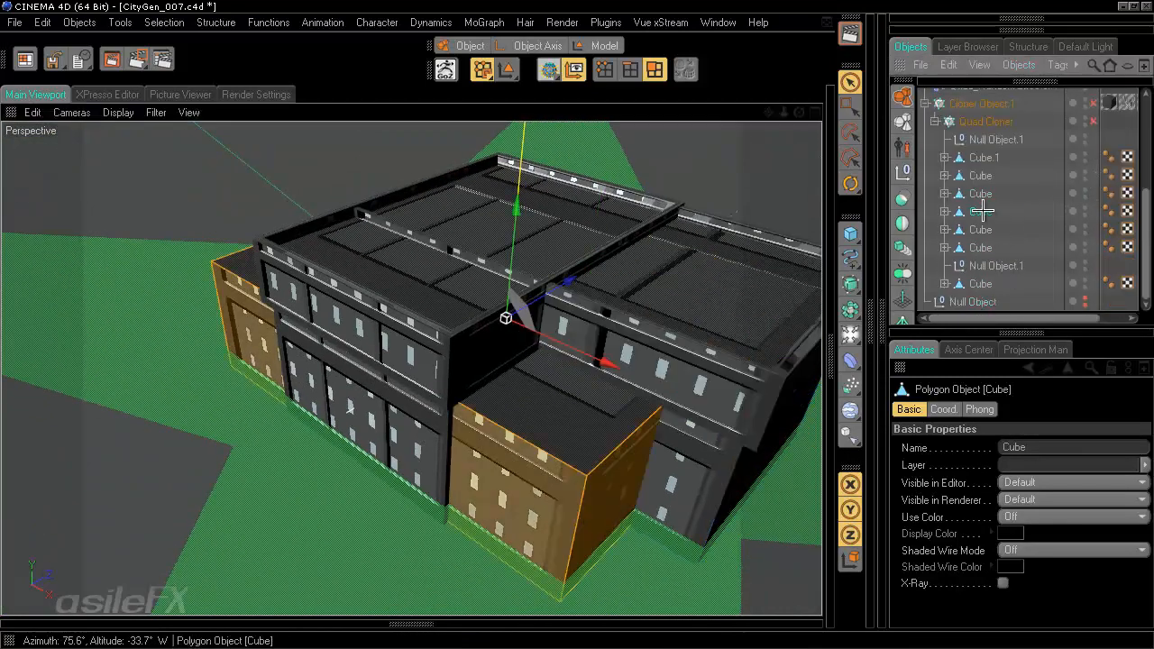
pyautogui.keyDown('alt'); pyautogui.moveTo(512, 327); pyautogui.dragTo(584, 330); pyautogui.keyUp('alt')
pyautogui.click(585, 382)
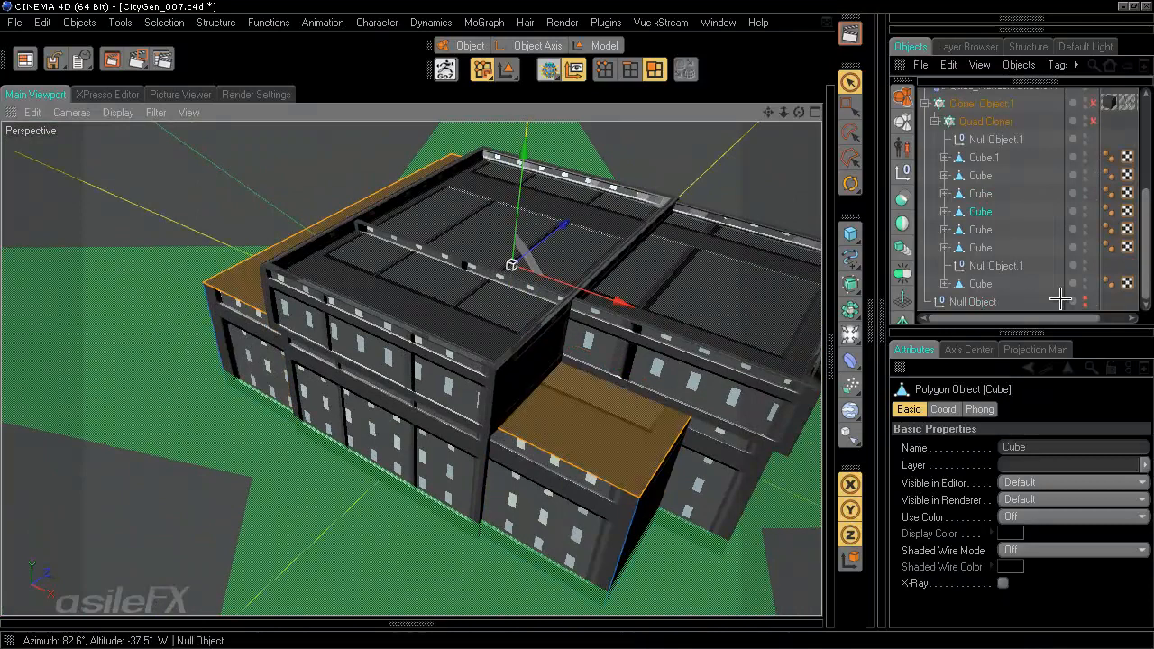
# Step: Turn on X-Ray viewport display and select the roof polygon of the fourth Cube listed below Cube.1
pyautogui.click(987, 230)
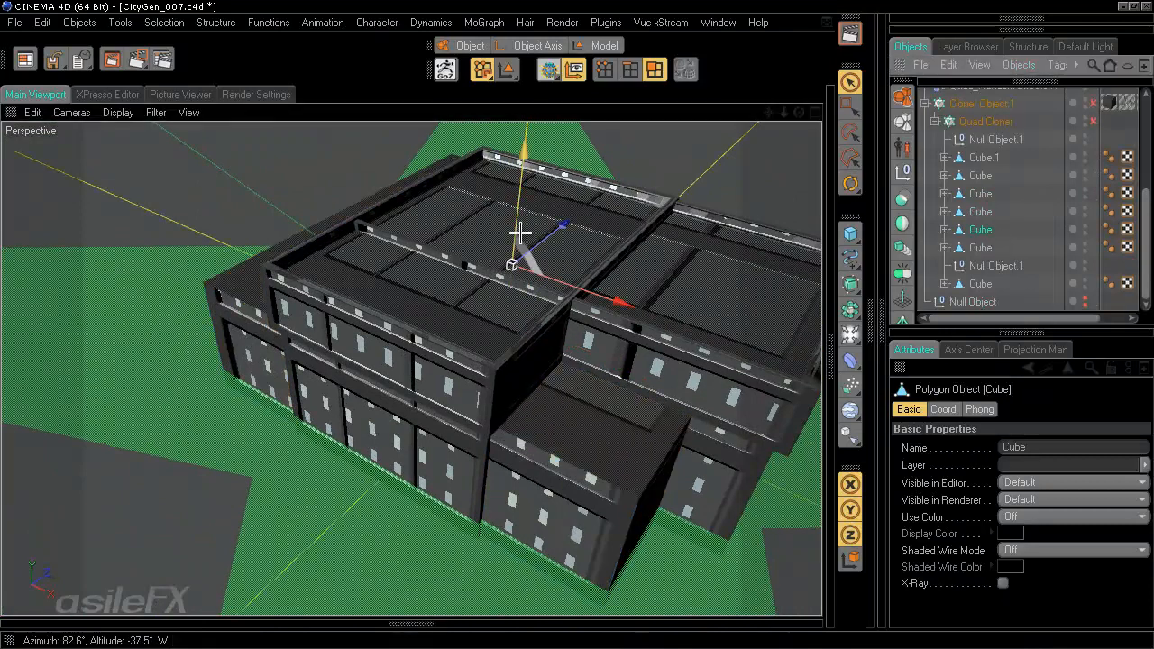
pyautogui.keyDown('alt'); pyautogui.moveTo(496, 335); pyautogui.dragTo(219, 289); pyautogui.keyUp('alt')
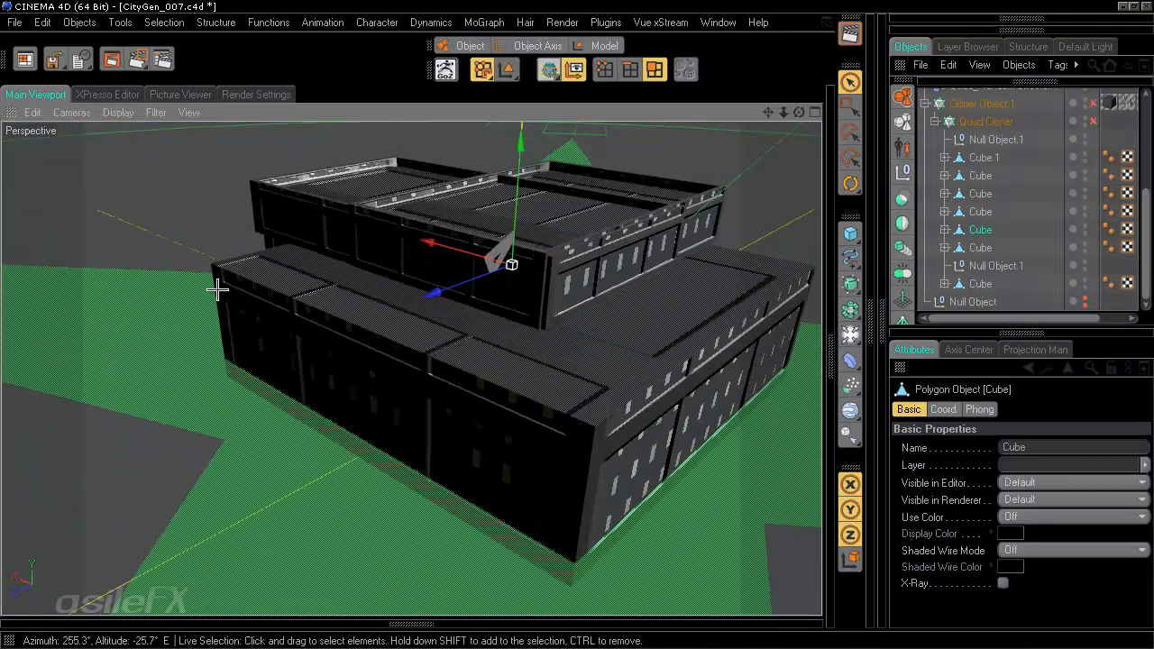
pyautogui.click(118, 112)
pyautogui.click(180, 548)
pyautogui.keyDown('alt'); pyautogui.moveTo(571, 364); pyautogui.dragTo(575, 326); pyautogui.keyUp('alt')
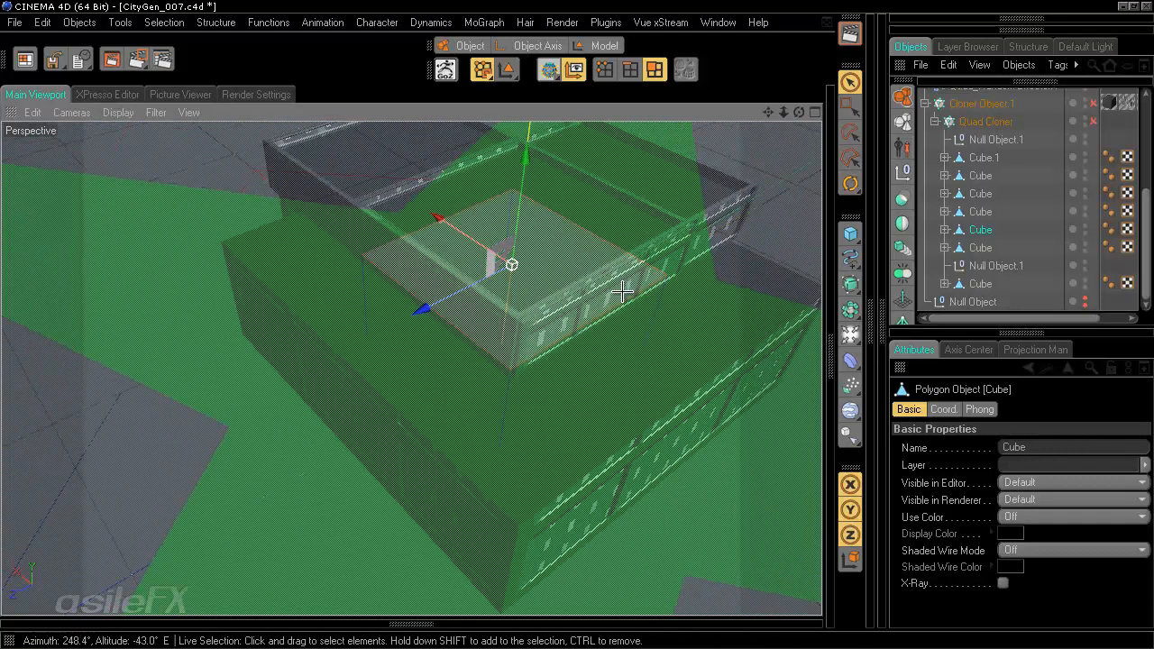
# Step: Select the roof polygons of the fifth Cube and of the last Cube in the Quad Cloner
pyautogui.click(982, 254)
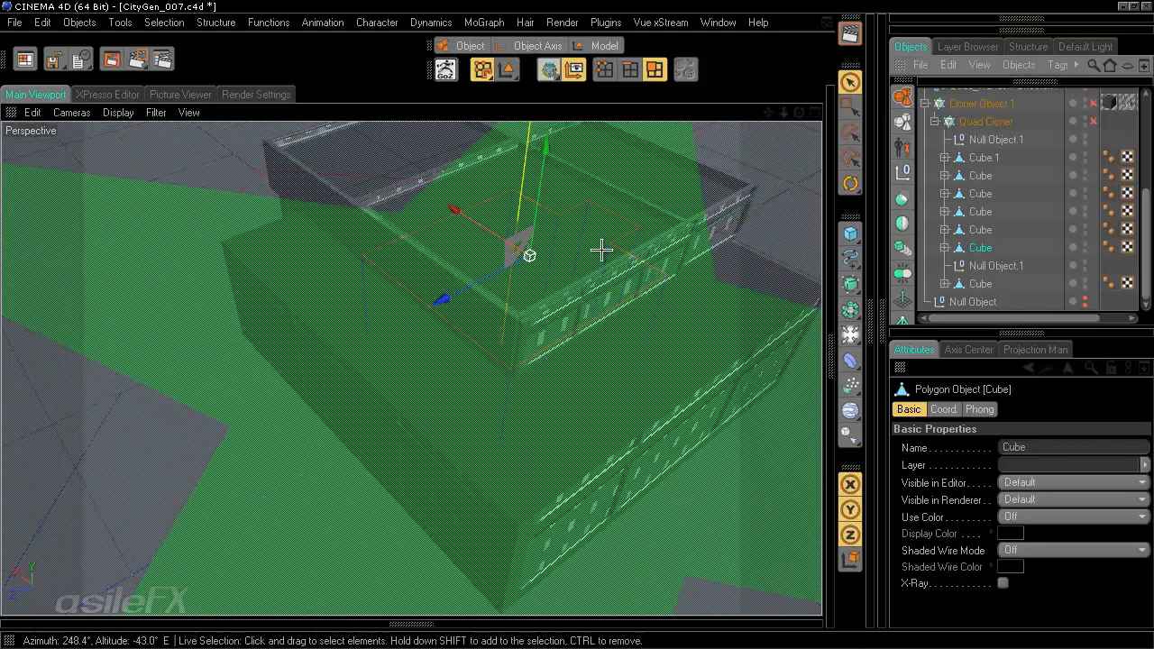
pyautogui.click(979, 283)
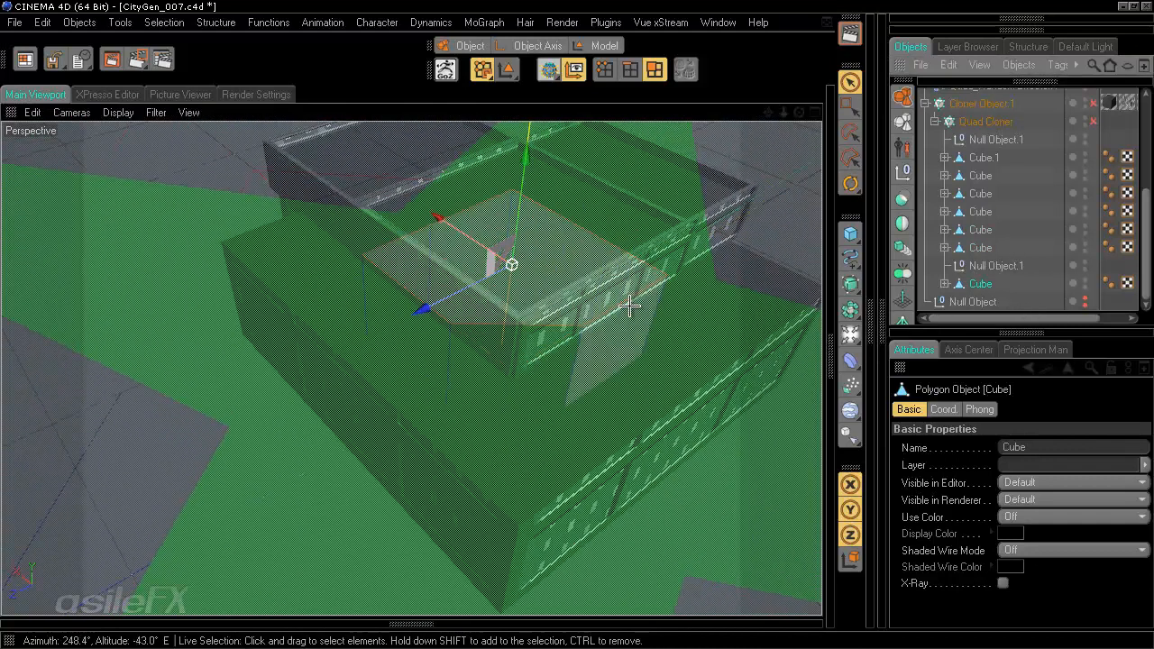
pyautogui.moveTo(598, 326)
pyautogui.keyDown('alt'); pyautogui.mouseDown()
pyautogui.moveTo(553, 314)
pyautogui.moveTo(613, 325)
pyautogui.moveTo(577, 326)
pyautogui.mouseUp(); pyautogui.keyUp('alt')
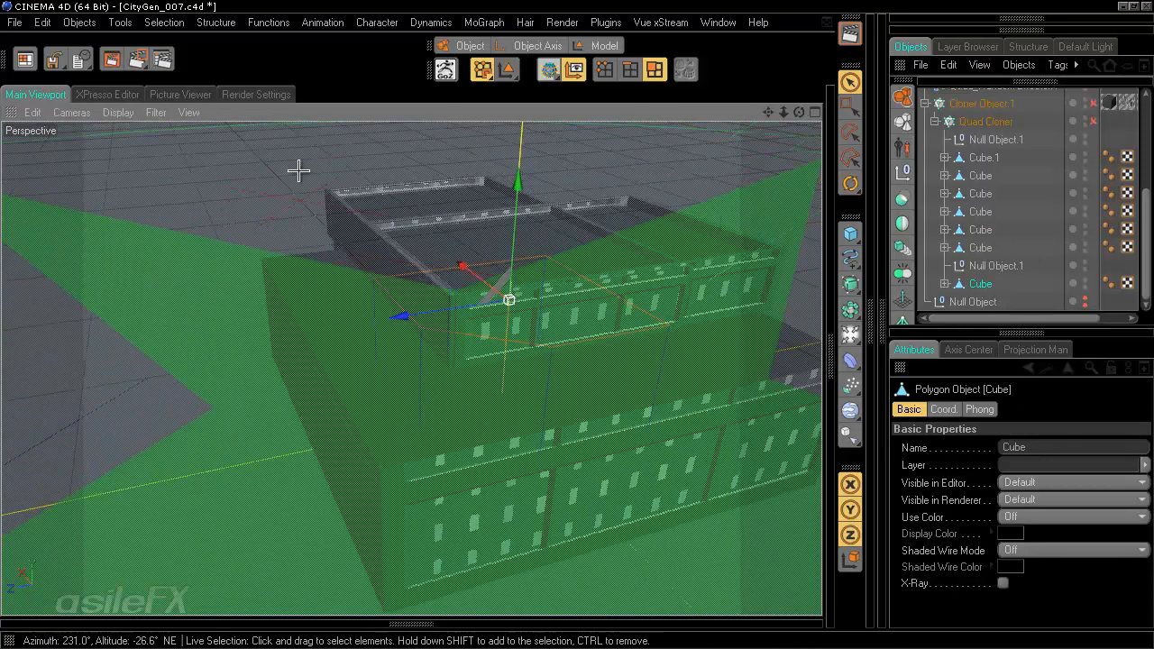
# Step: Turn off X-Ray viewport display and inspect the building's roof surfaces up close
pyautogui.click(120, 113)
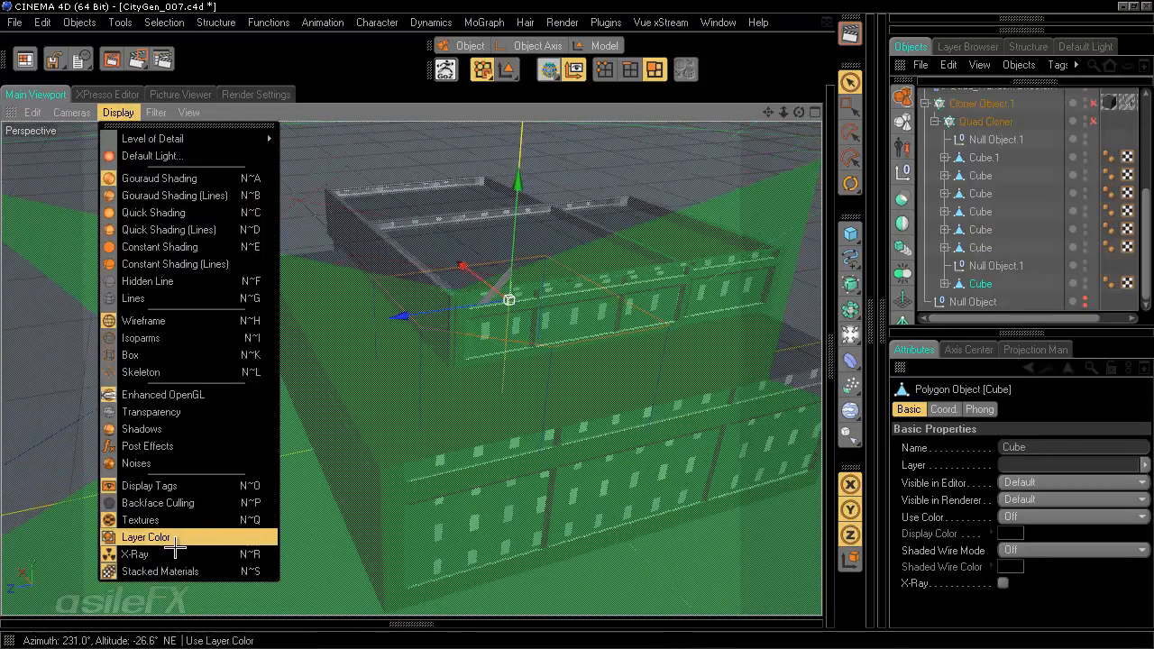
pyautogui.click(163, 553)
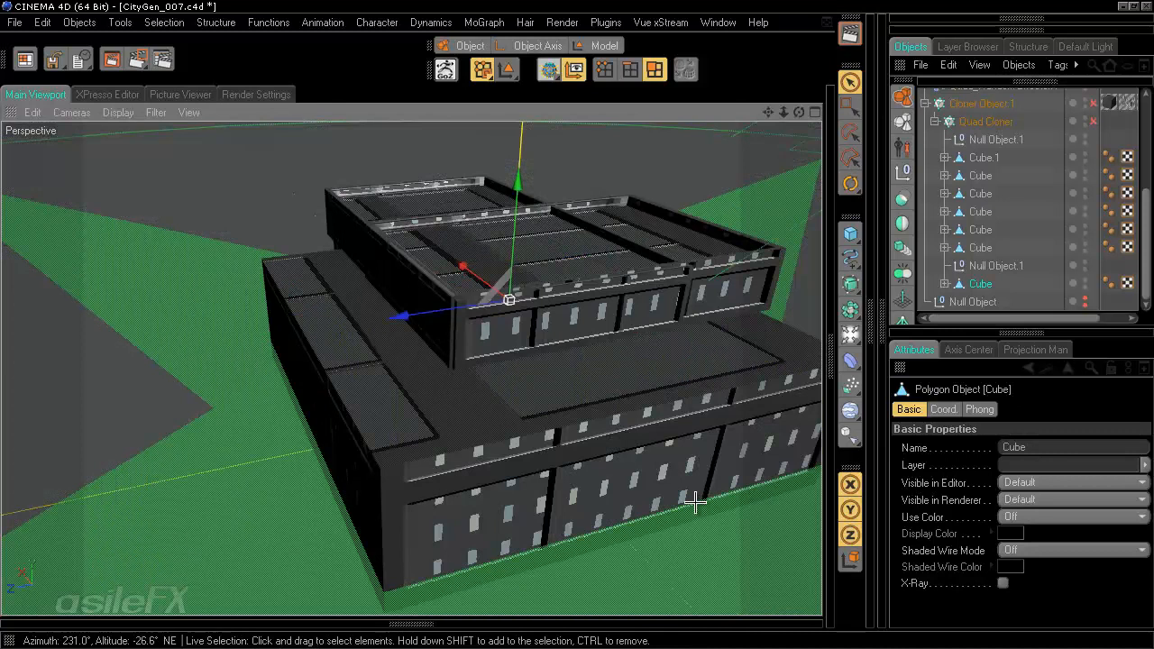
pyautogui.scroll(-2, 695, 502)
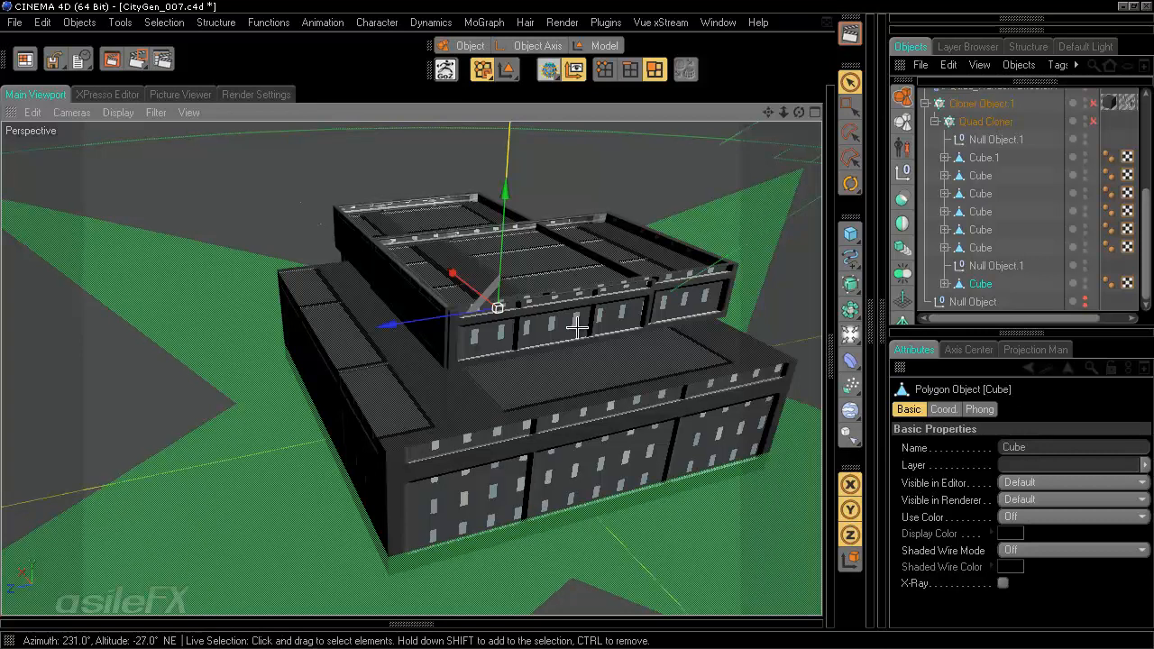
pyautogui.keyDown('alt'); pyautogui.moveTo(664, 244); pyautogui.dragTo(576, 325); pyautogui.keyUp('alt')
pyautogui.scroll(3, 573, 324)
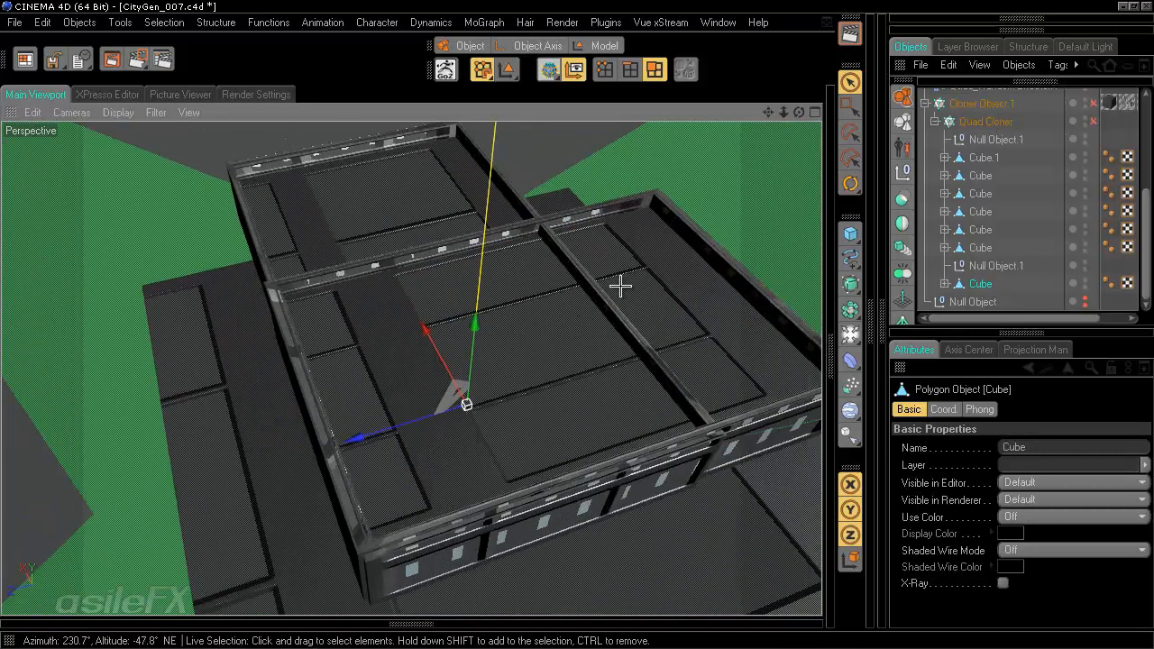
pyautogui.scroll(3, 613, 293)
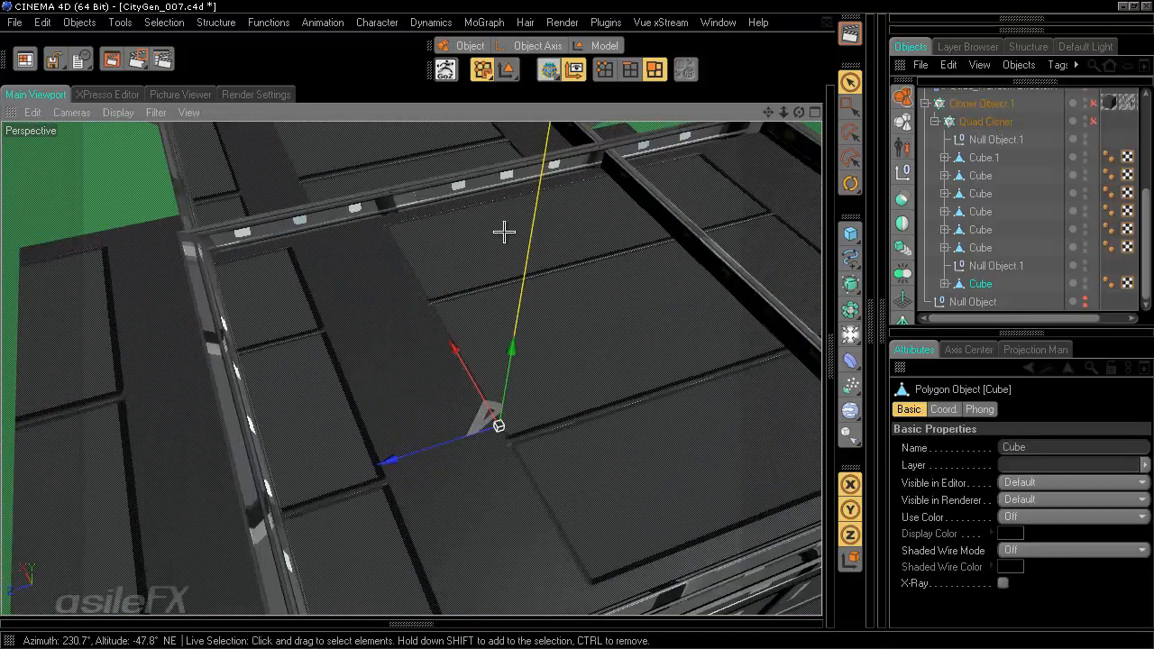
pyautogui.keyDown('alt'); pyautogui.moveTo(595, 297); pyautogui.dragTo(624, 235); pyautogui.keyUp('alt')
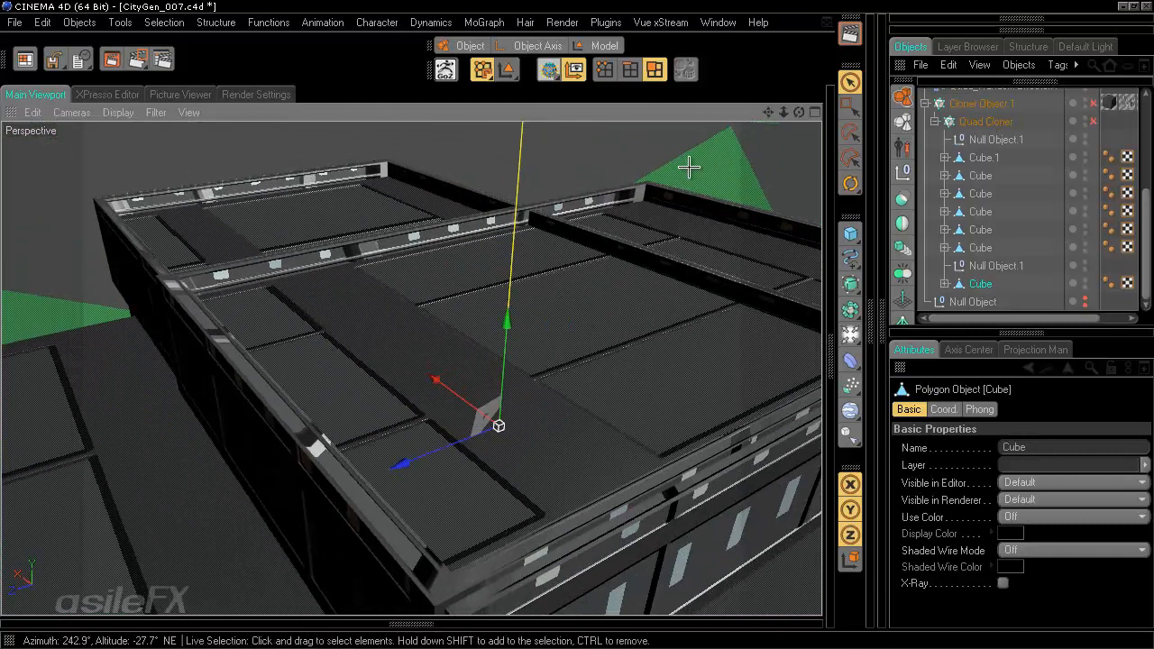
# Step: Return to Model mode and expand Cube.1's child objects
pyautogui.click(607, 50)
pyautogui.click(633, 212)
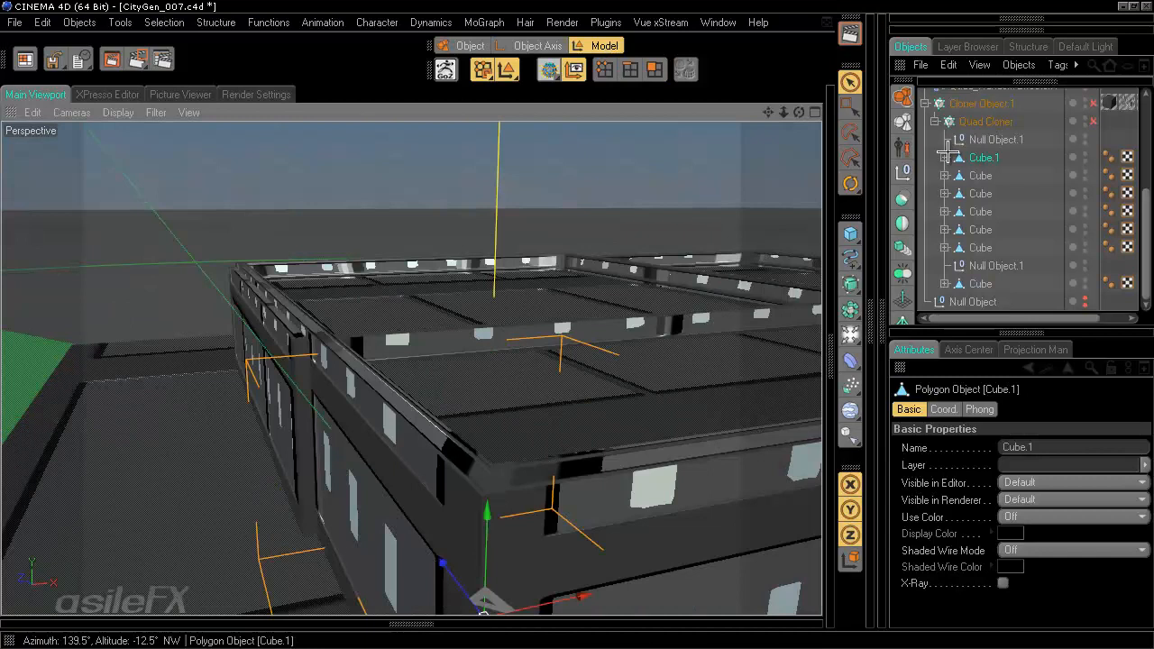
pyautogui.click(947, 162)
pyautogui.click(943, 157)
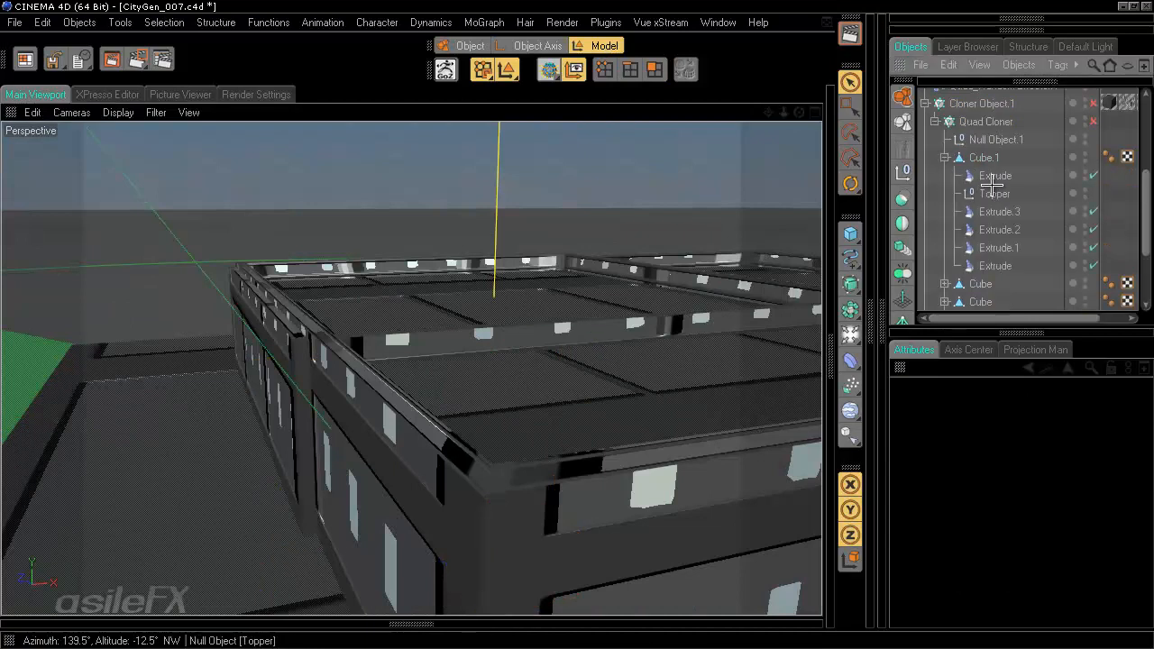
# Step: Expand the child objects of the first three Cubes listed below Cube.1
pyautogui.click(944, 283)
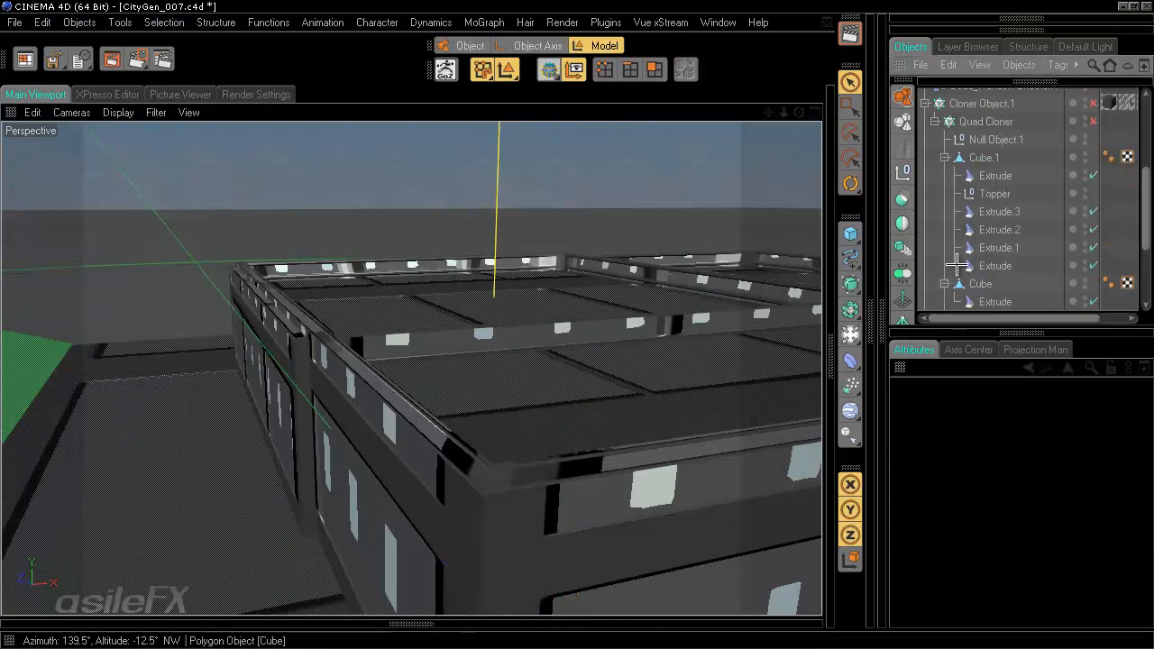
pyautogui.scroll(-3, 956, 261)
pyautogui.click(944, 211)
pyautogui.scroll(-3, 944, 211)
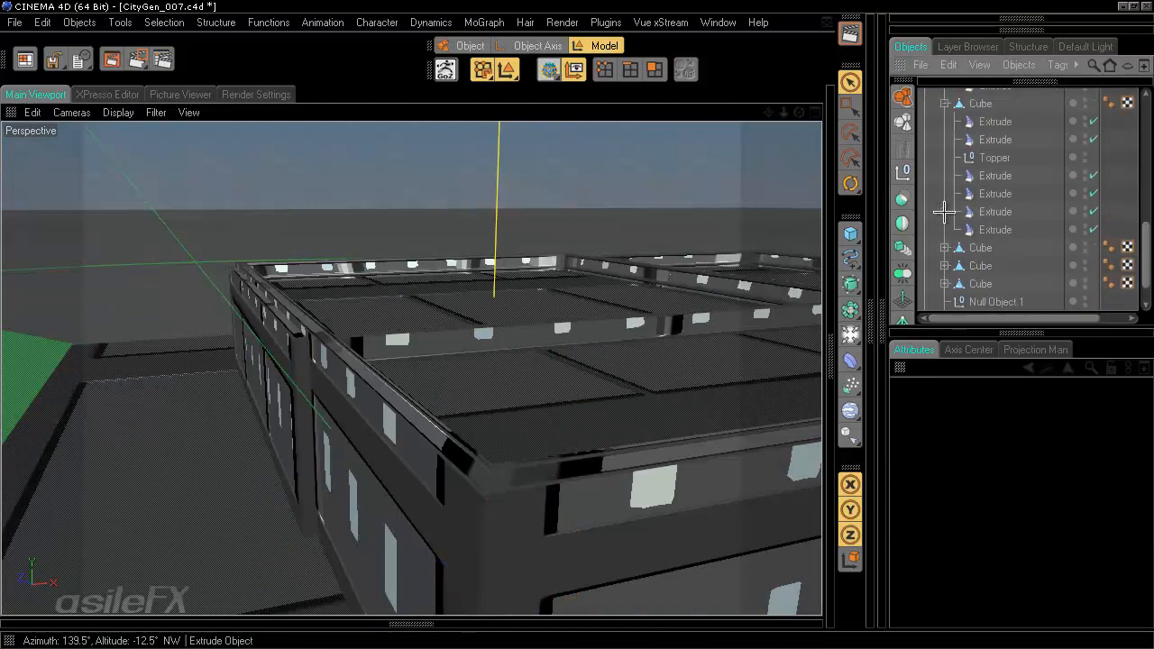
pyautogui.click(943, 246)
pyautogui.scroll(5, 943, 243)
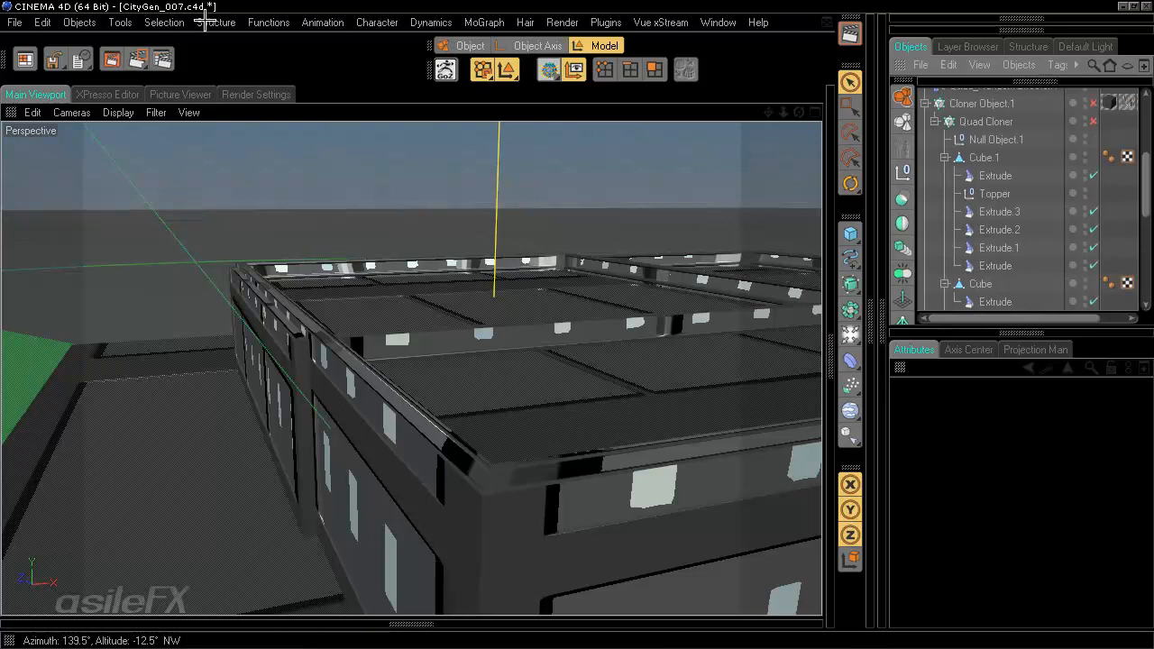
# Step: Select Cube.1 in polygon mode, review the available selection commands and inspect its selected roof polygon
pyautogui.click(164, 23)
pyautogui.click(164, 23)
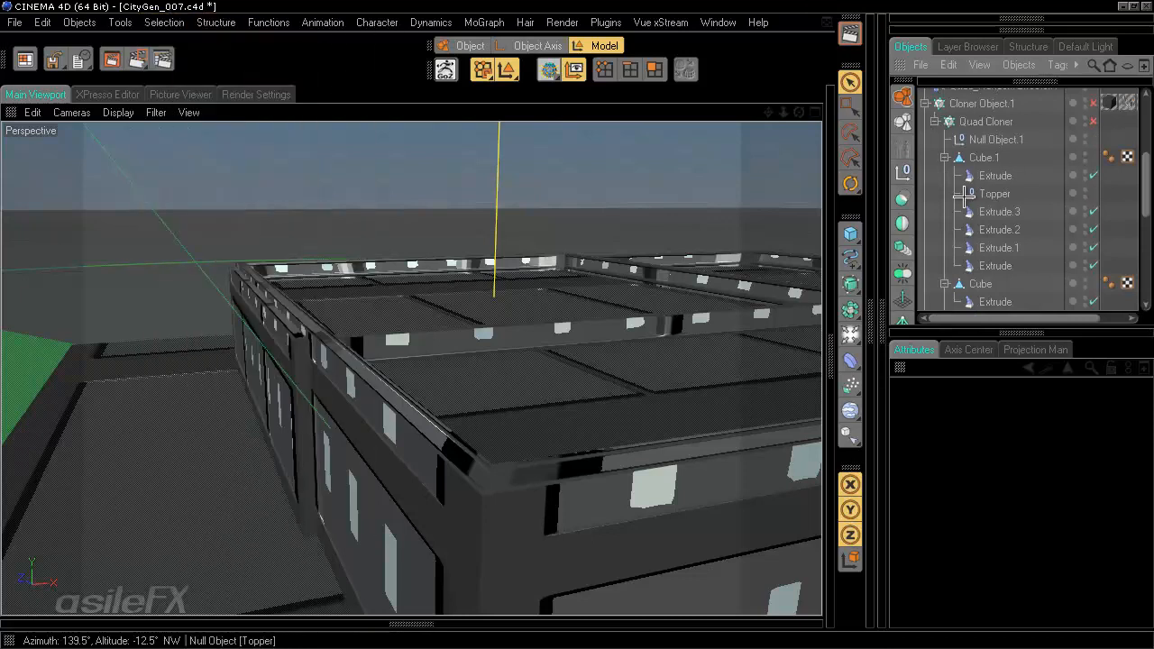
pyautogui.click(983, 158)
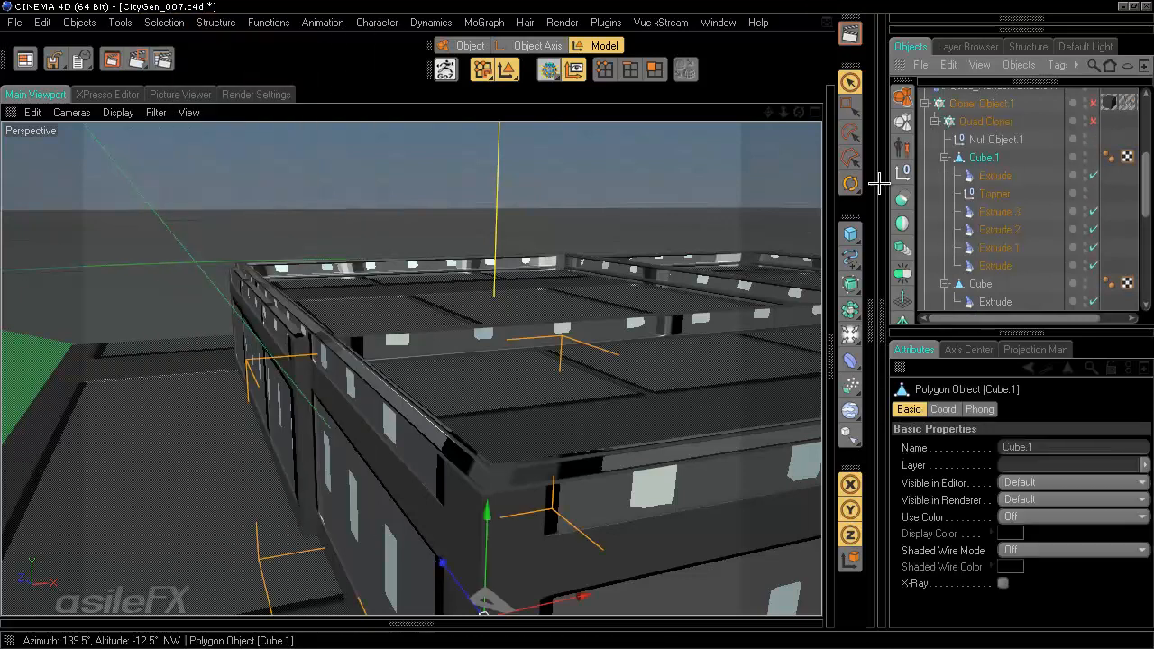
pyautogui.click(164, 22)
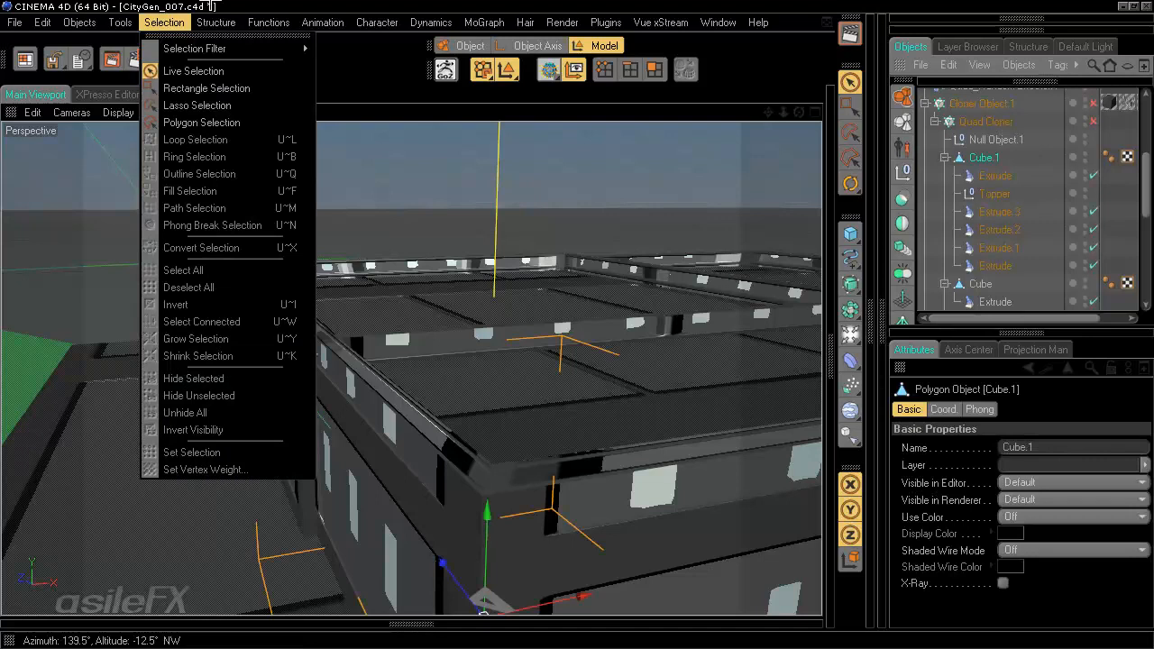
pyautogui.click(402, 85)
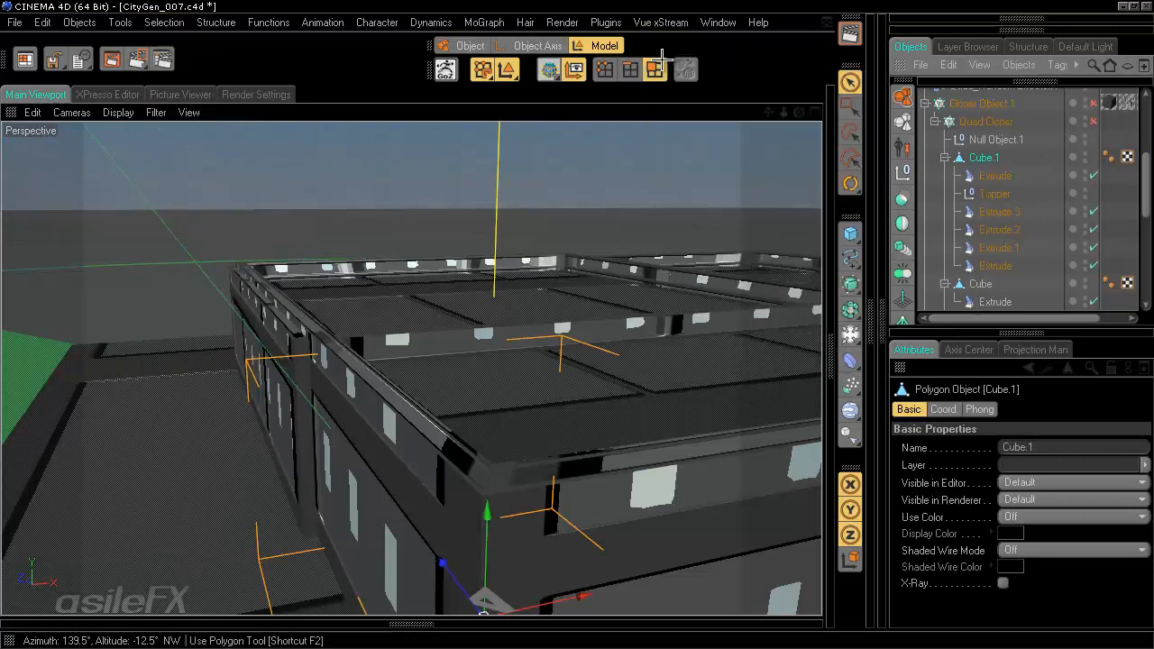
pyautogui.click(164, 22)
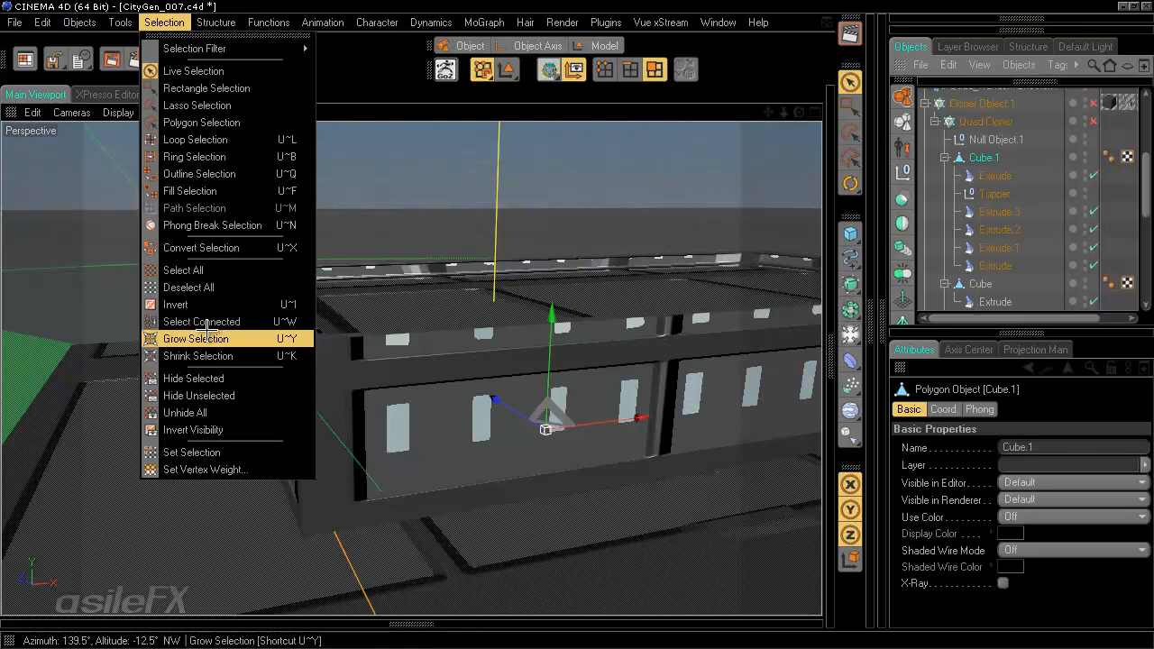
pyautogui.click(673, 4)
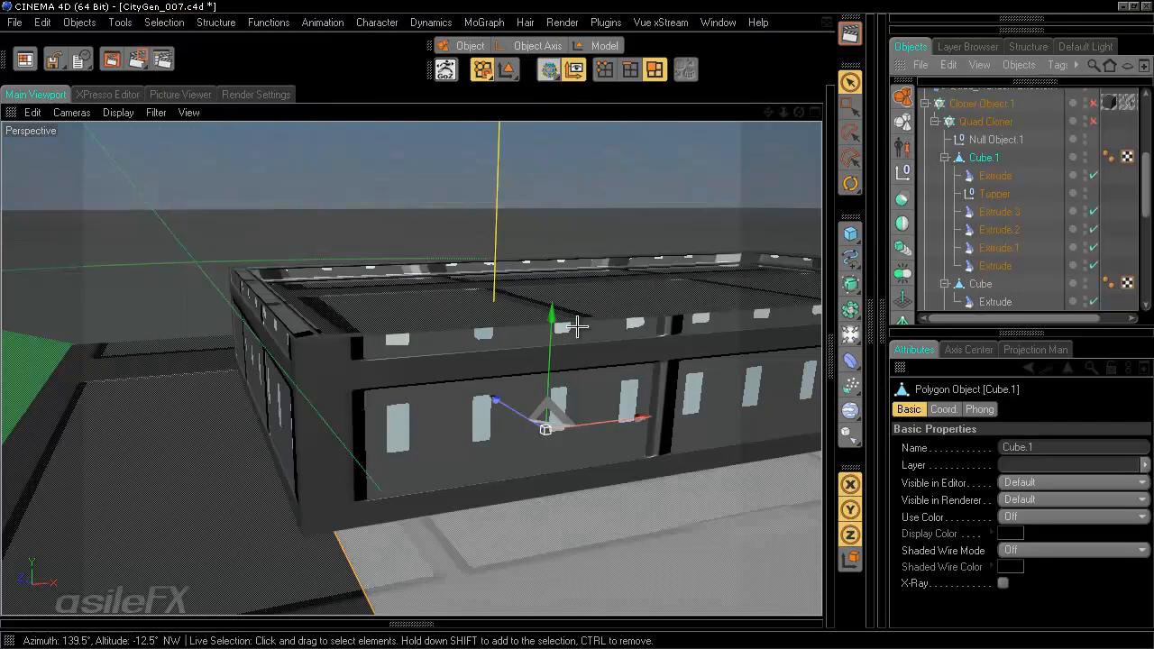
pyautogui.keyDown('alt'); pyautogui.moveTo(574, 326); pyautogui.dragTo(578, 324); pyautogui.keyUp('alt')
pyautogui.scroll(-2, 788, 446)
pyautogui.keyDown('alt'); pyautogui.moveTo(775, 446); pyautogui.dragTo(437, 380); pyautogui.keyUp('alt')
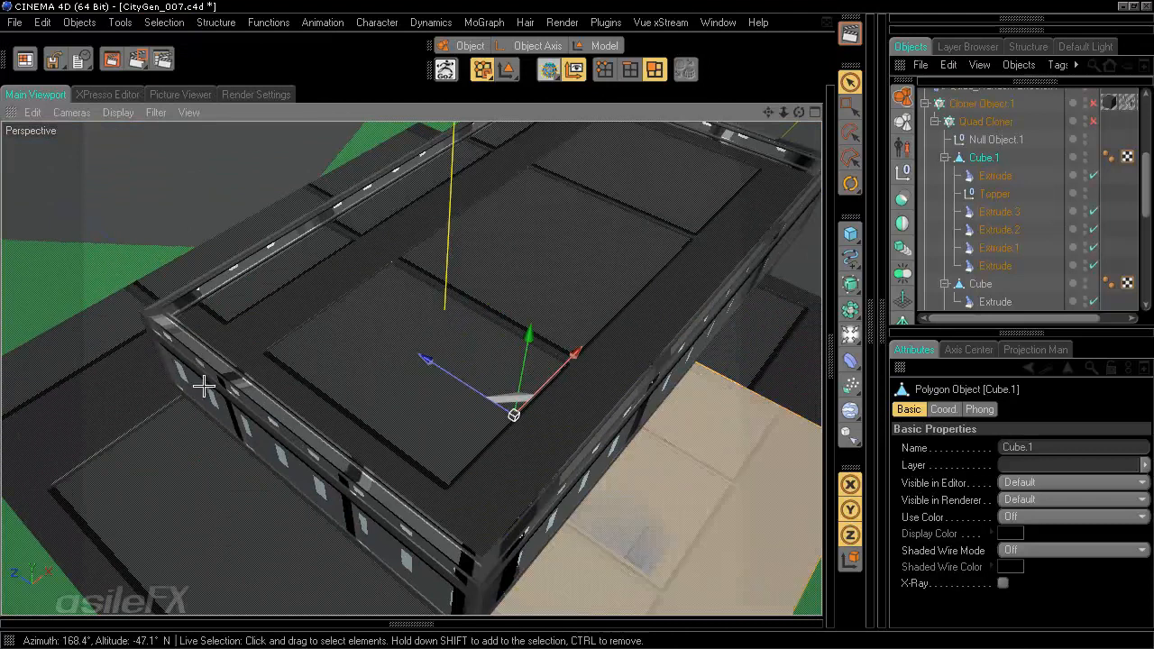
pyautogui.scroll(-4, 225, 394)
pyautogui.keyDown('alt'); pyautogui.moveTo(577, 322); pyautogui.dragTo(654, 368); pyautogui.keyUp('alt')
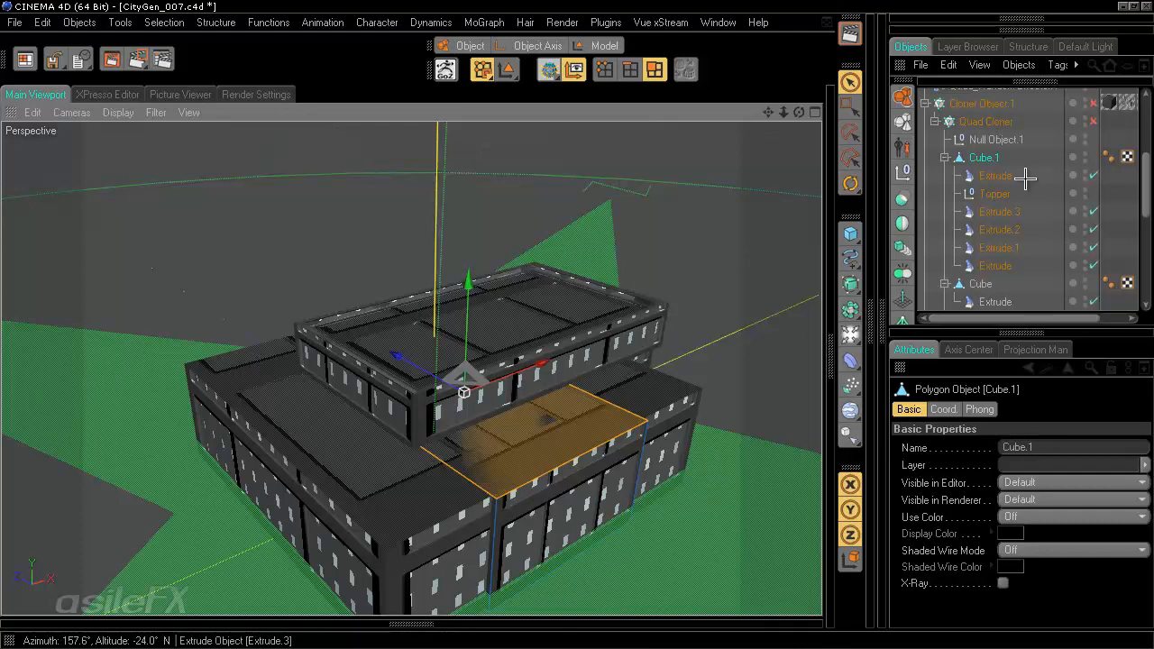
# Step: Copy Cube.1's Topper null and the four Extrude objects below it into the first Cube listed below
pyautogui.click(995, 193)
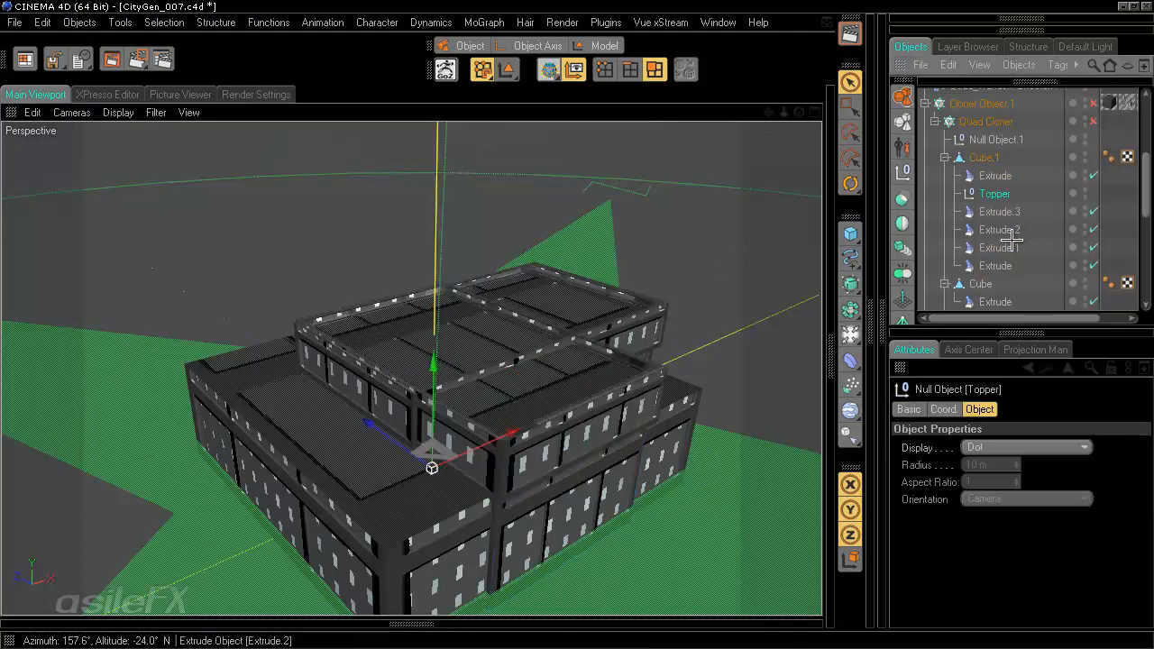
pyautogui.keyDown('shift'); pyautogui.click(1005, 265); pyautogui.keyUp('shift')
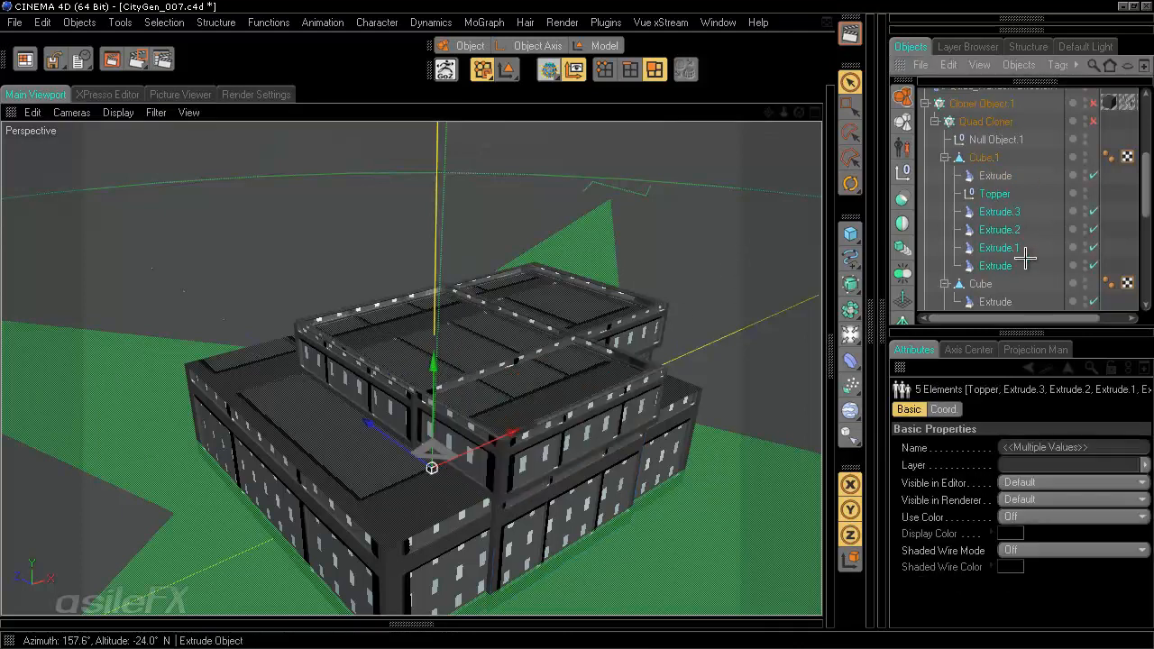
pyautogui.scroll(-6, 1020, 246)
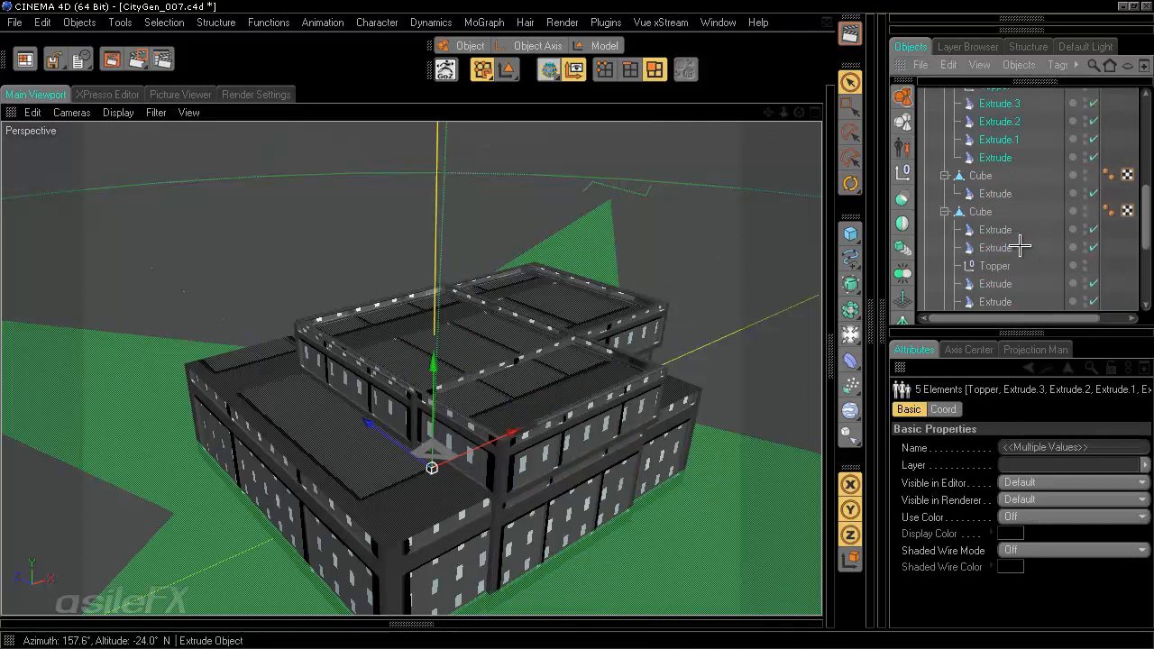
pyautogui.scroll(10, 999, 217)
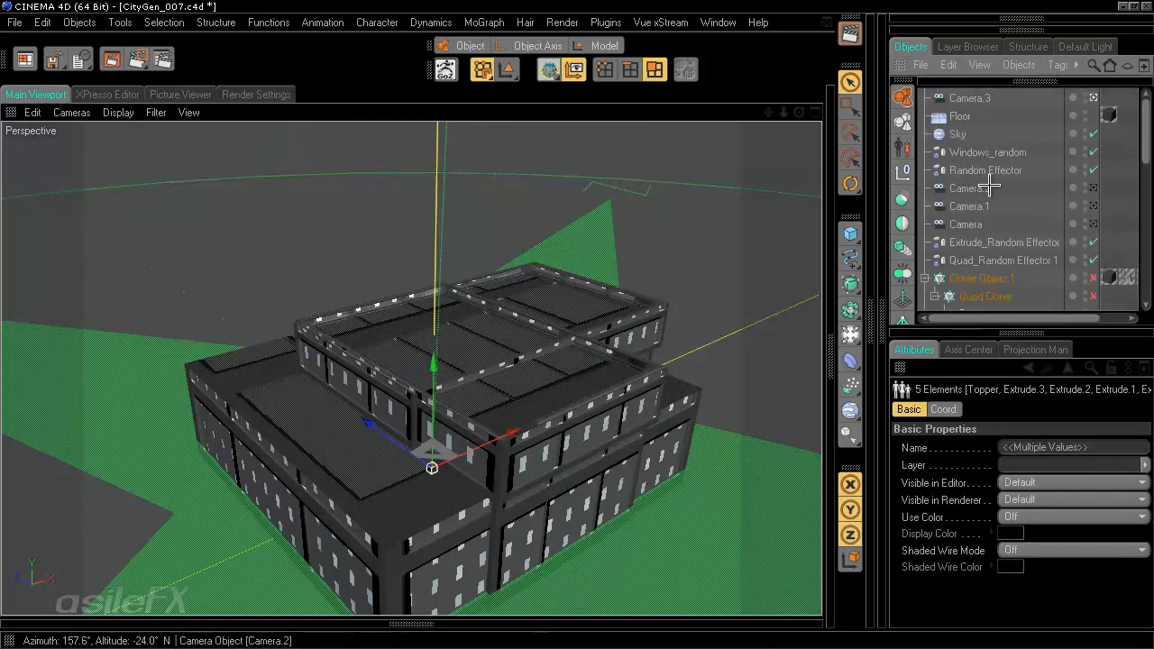
pyautogui.scroll(5, 1003, 232)
pyautogui.moveTo(1000, 243)
pyautogui.mouseDown()
pyautogui.moveTo(1006, 311)
pyautogui.moveTo(975, 296)
pyautogui.moveTo(991, 309)
pyautogui.moveTo(991, 201)
pyautogui.moveTo(1002, 224)
pyautogui.mouseUp()
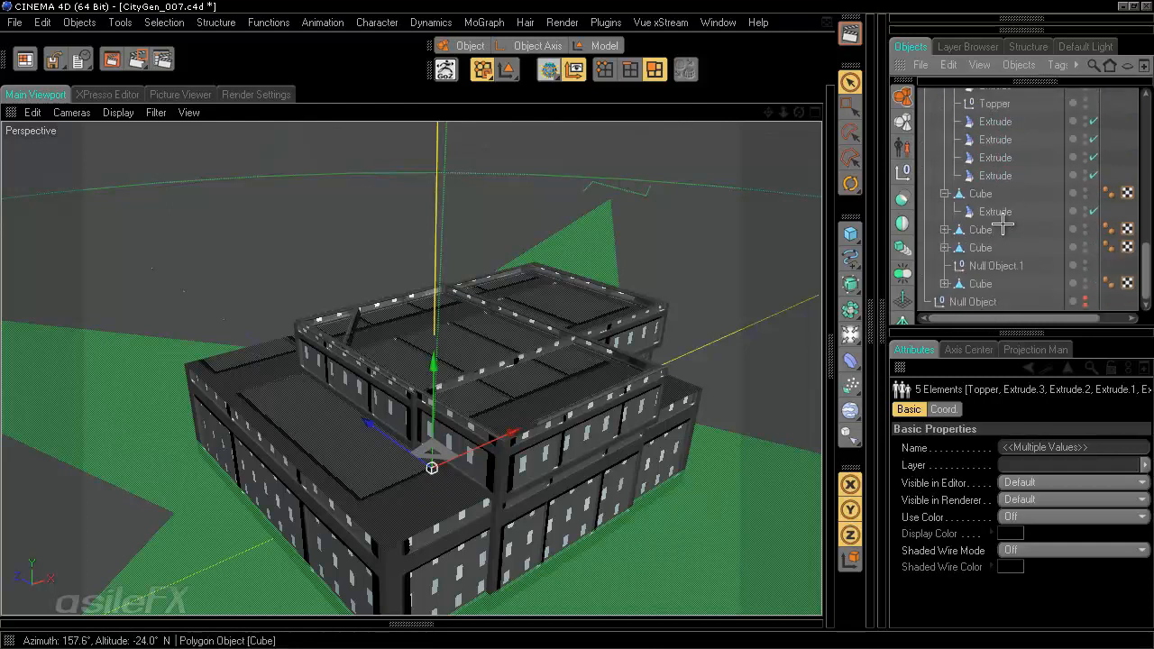
# Step: Expand the remaining collapsed Cubes and copy the Topper null and its four Extrude objects into the Cubes still lacking them
pyautogui.click(944, 230)
pyautogui.click(943, 247)
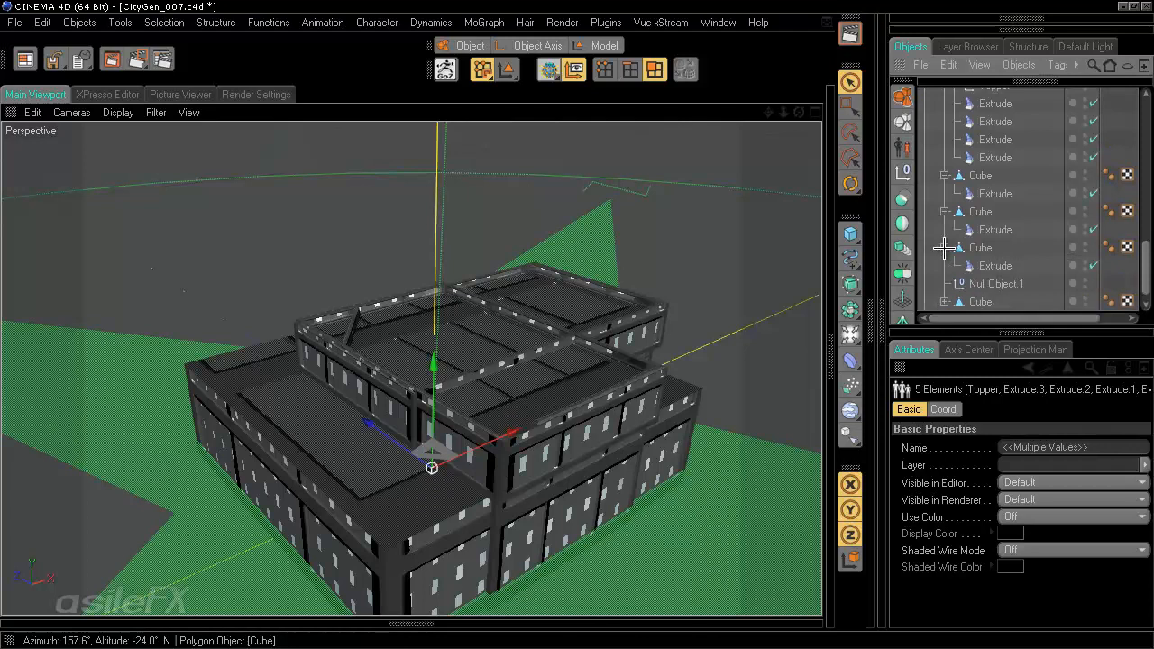
pyautogui.scroll(-1, 947, 248)
pyautogui.click(943, 283)
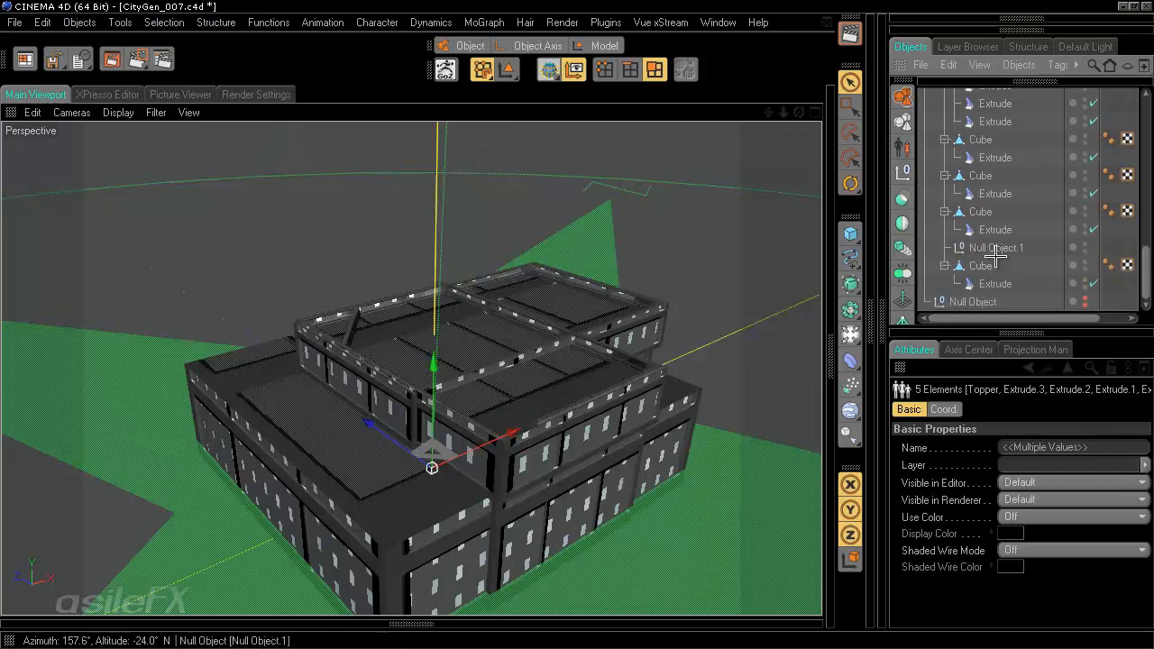
pyautogui.scroll(5, 1036, 257)
pyautogui.moveTo(960, 104); pyautogui.dragTo(1000, 186)
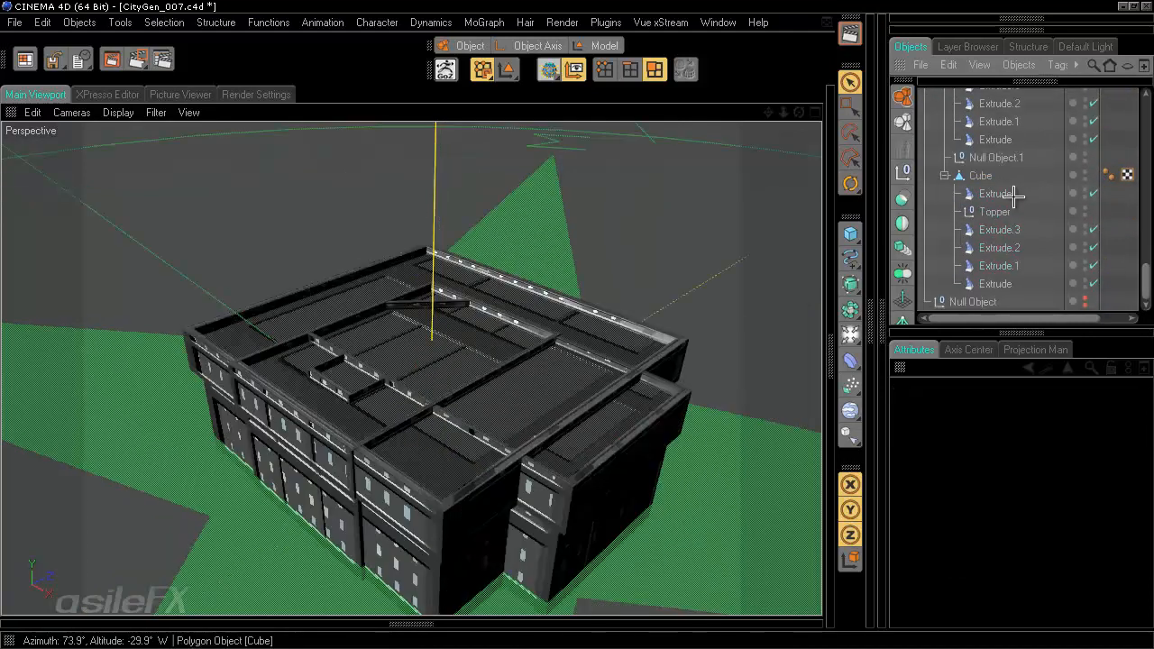
# Step: Collapse the child objects of all expanded Cubes, including Cube.1, under Quad Cloner
pyautogui.click(945, 176)
pyautogui.scroll(2, 982, 180)
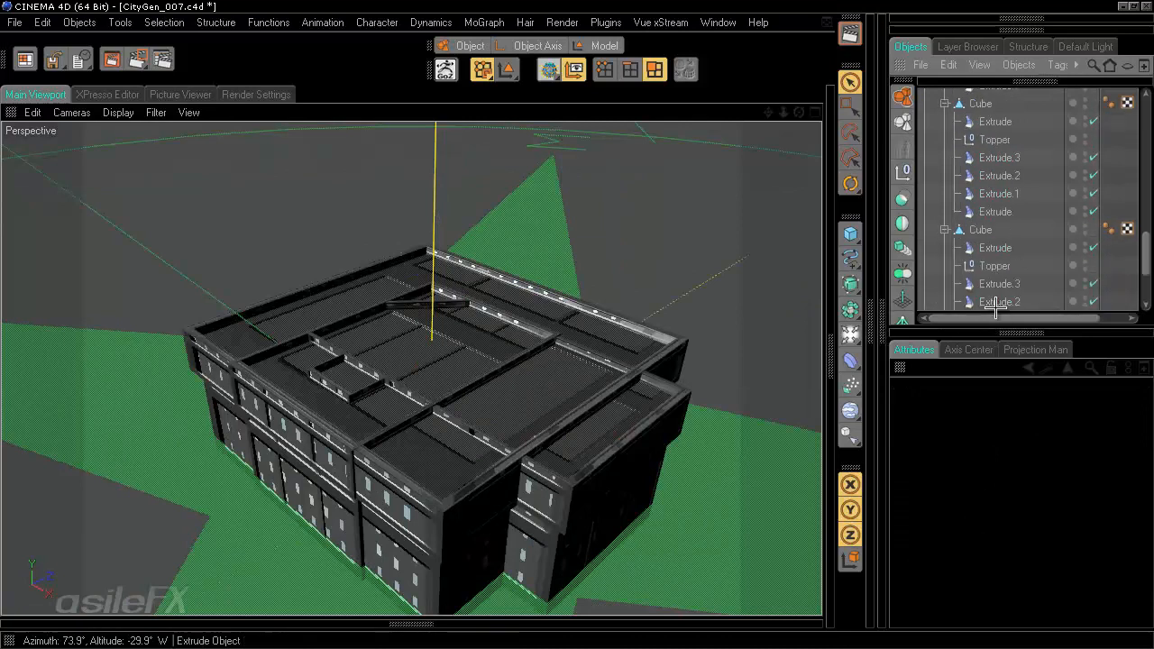
pyautogui.click(944, 230)
pyautogui.click(945, 104)
pyautogui.scroll(2, 1006, 311)
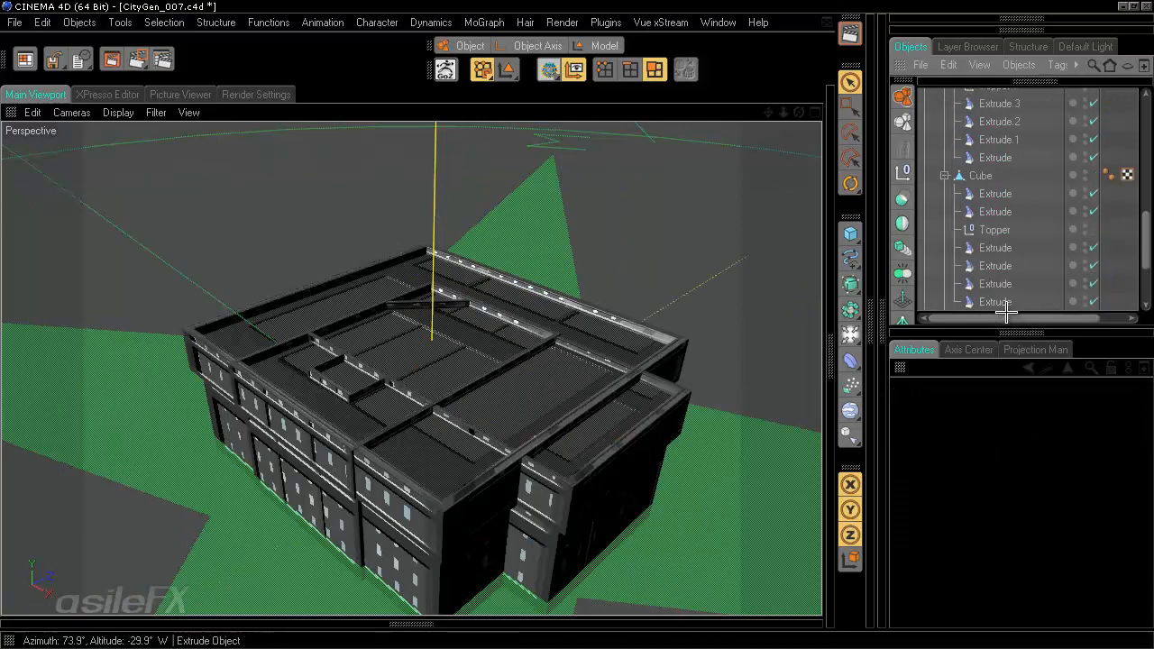
pyautogui.scroll(2, 1004, 229)
pyautogui.click(944, 158)
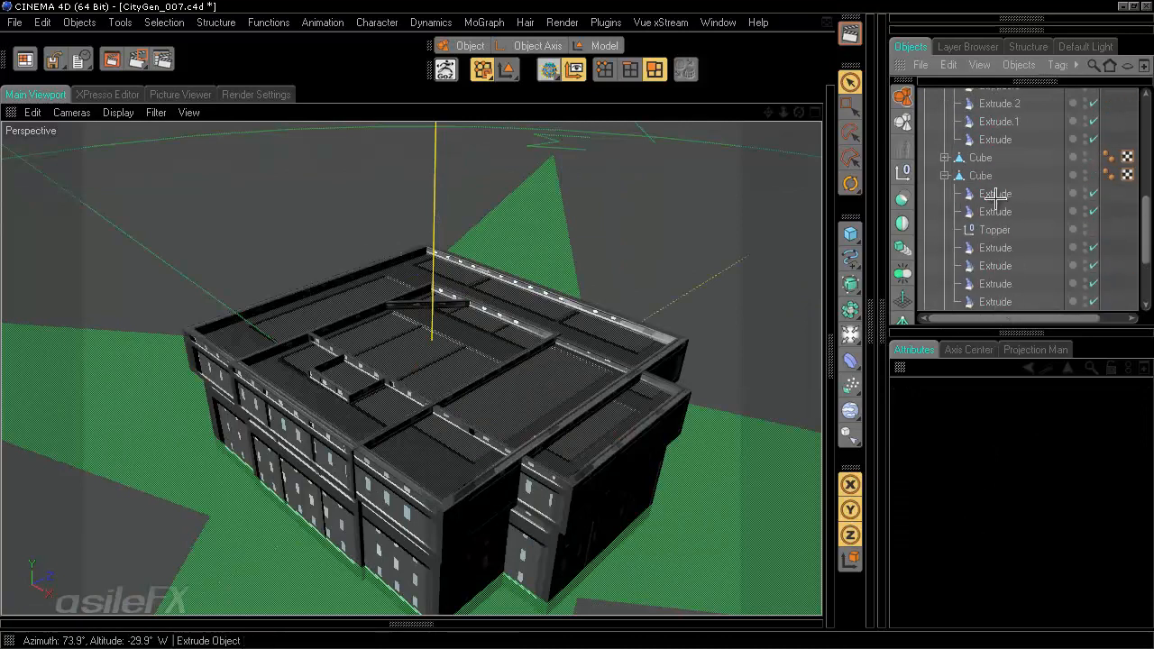
pyautogui.scroll(2, 995, 202)
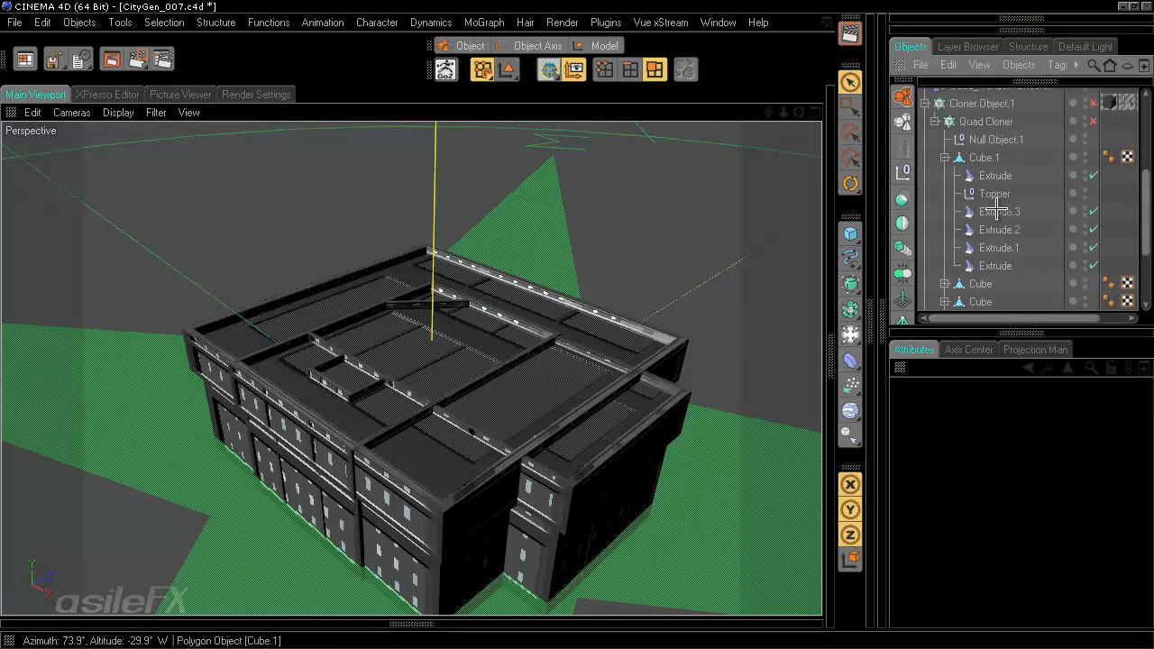
pyautogui.click(944, 158)
pyautogui.scroll(2, 1018, 308)
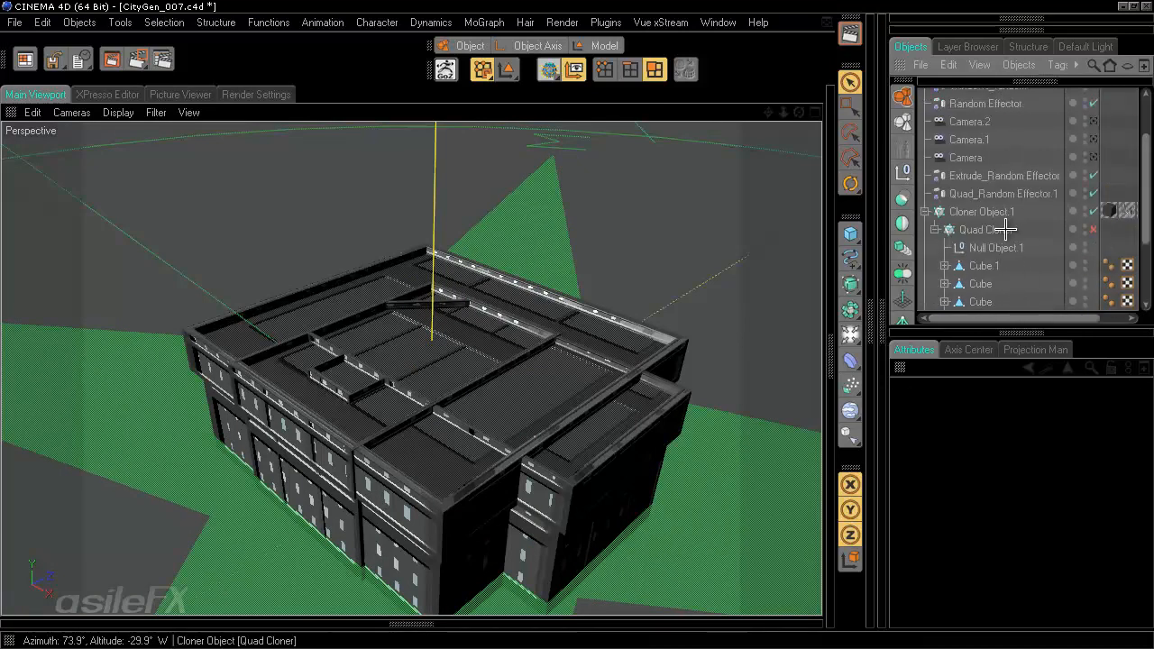
# Step: Enable Cloner Object.1 and Quad Cloner to regenerate the full city, and work in Model mode
pyautogui.scroll(-15, 1038, 235)
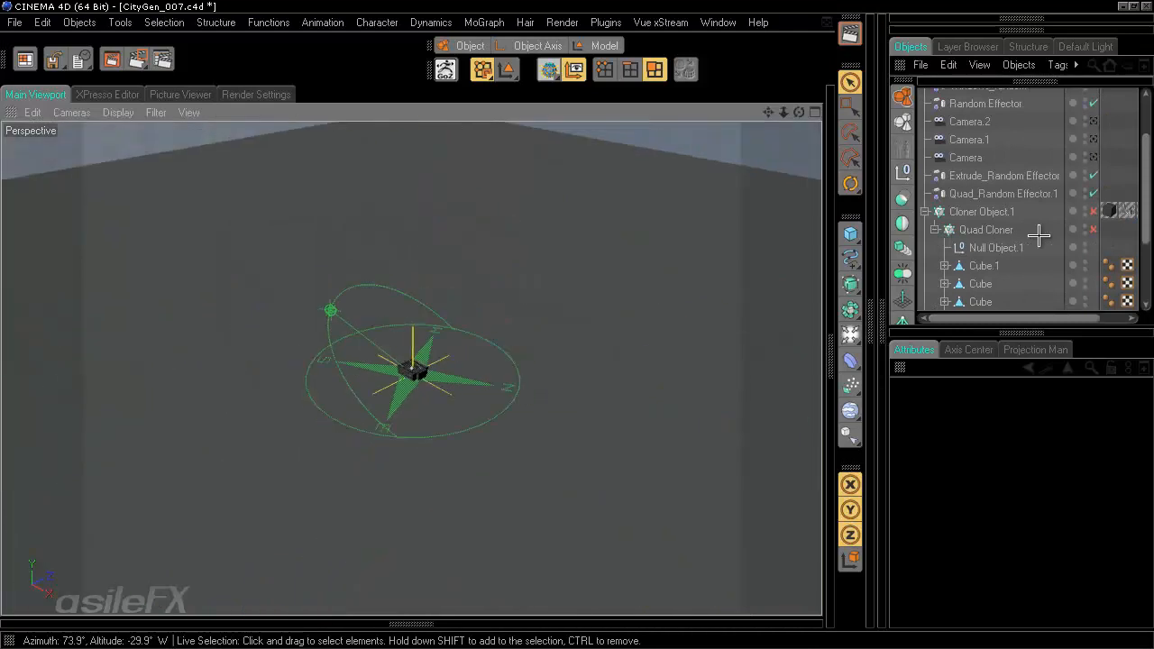
pyautogui.scroll(2, 1038, 235)
pyautogui.click(1093, 212)
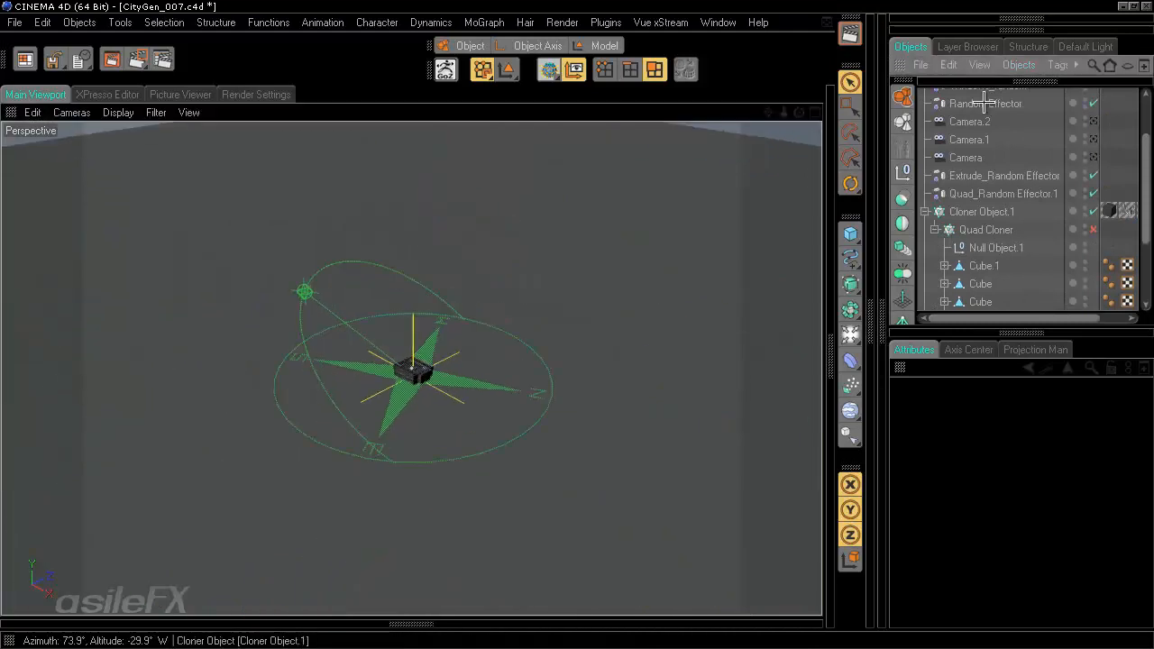
pyautogui.click(1093, 229)
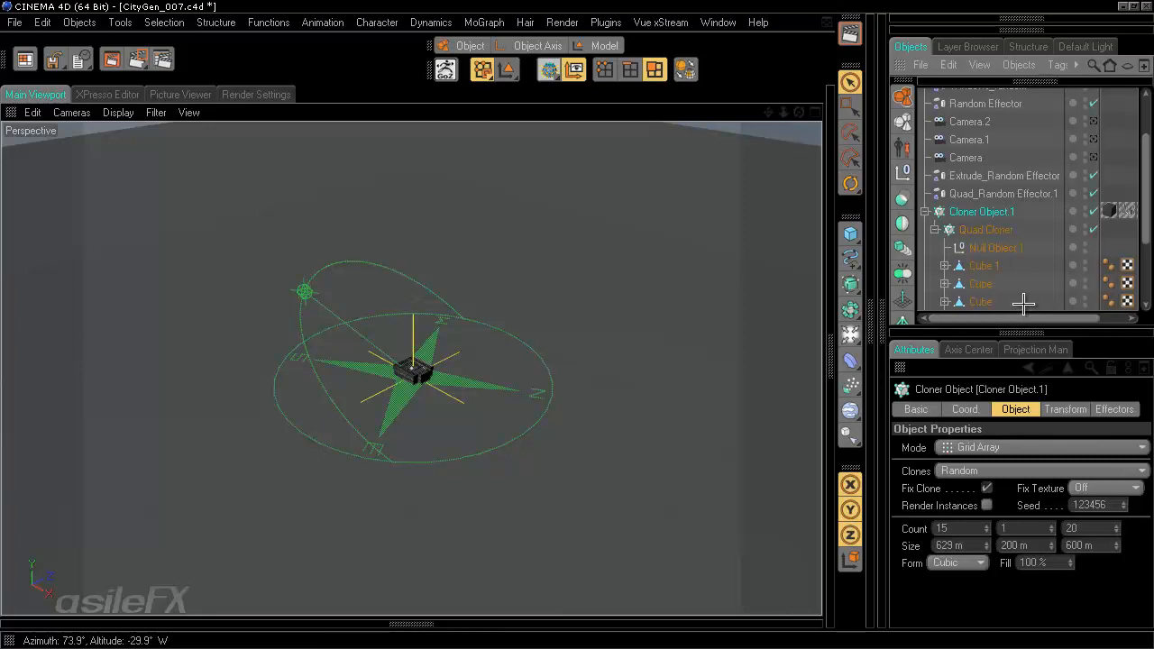
pyautogui.press('Return')
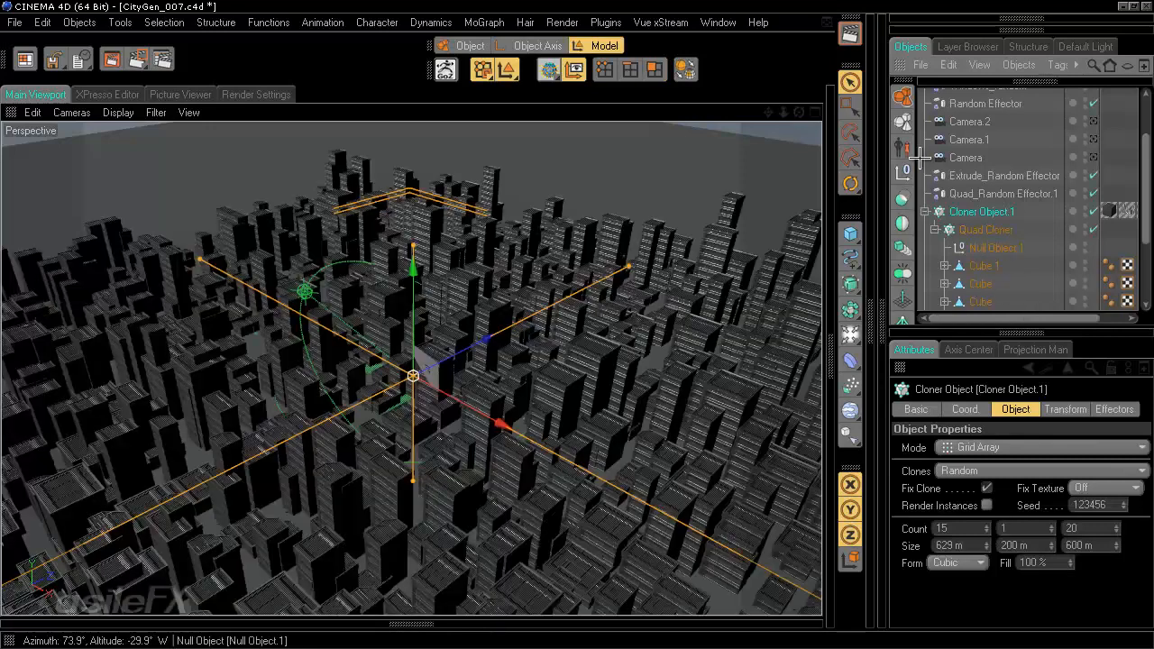
# Step: Review the commands available for Cloner Object.1 and compare its clone settings with Quad Cloner's
pyautogui.rightClick(969, 212)
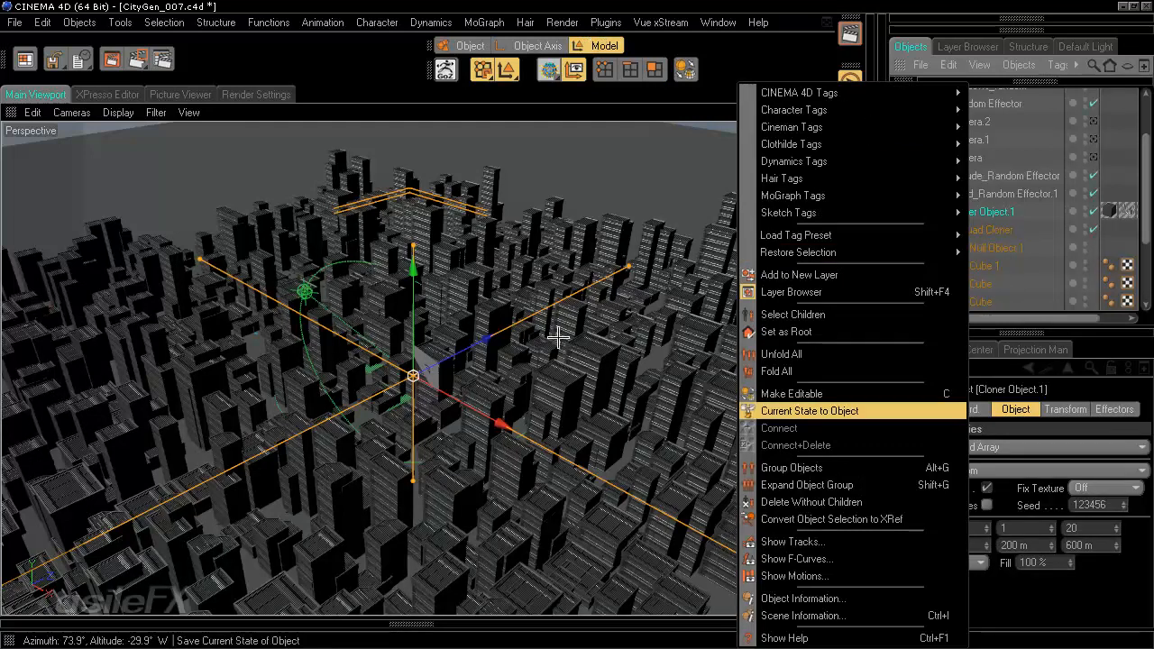
pyautogui.click(709, 386)
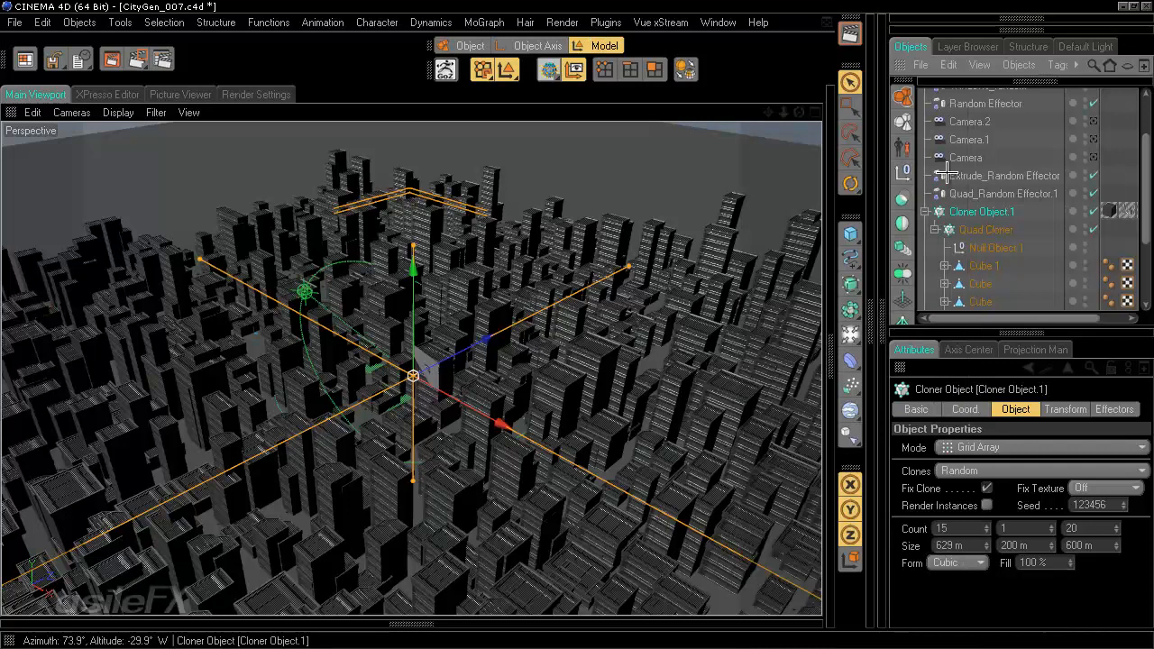
pyautogui.press('Down')
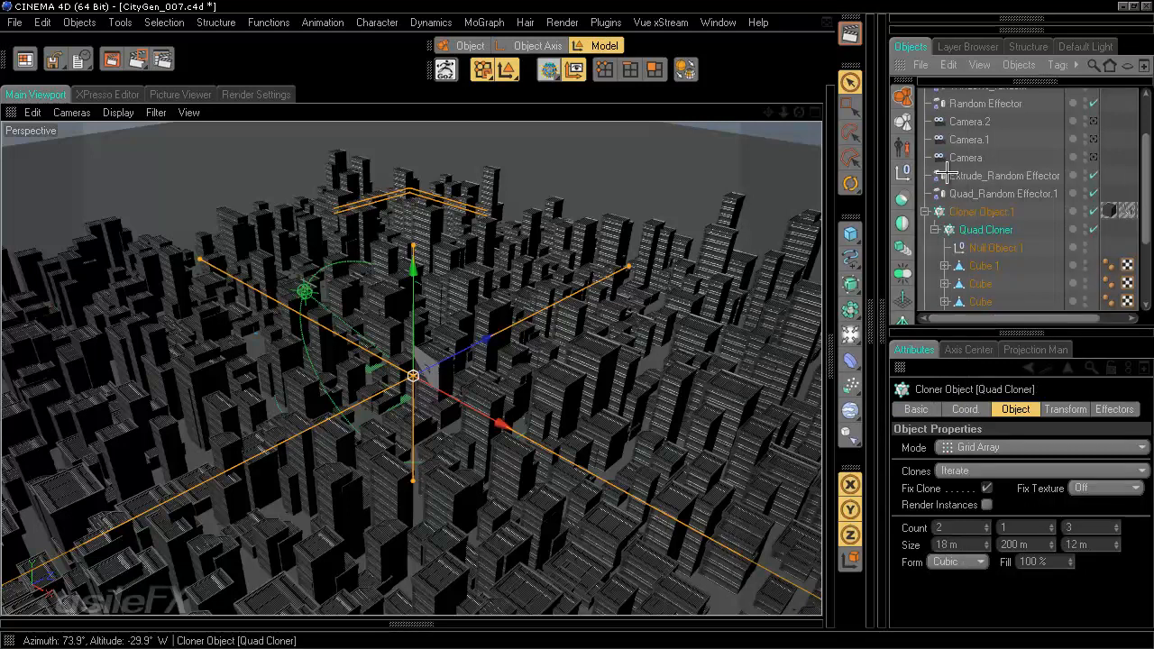
pyautogui.press('Up')
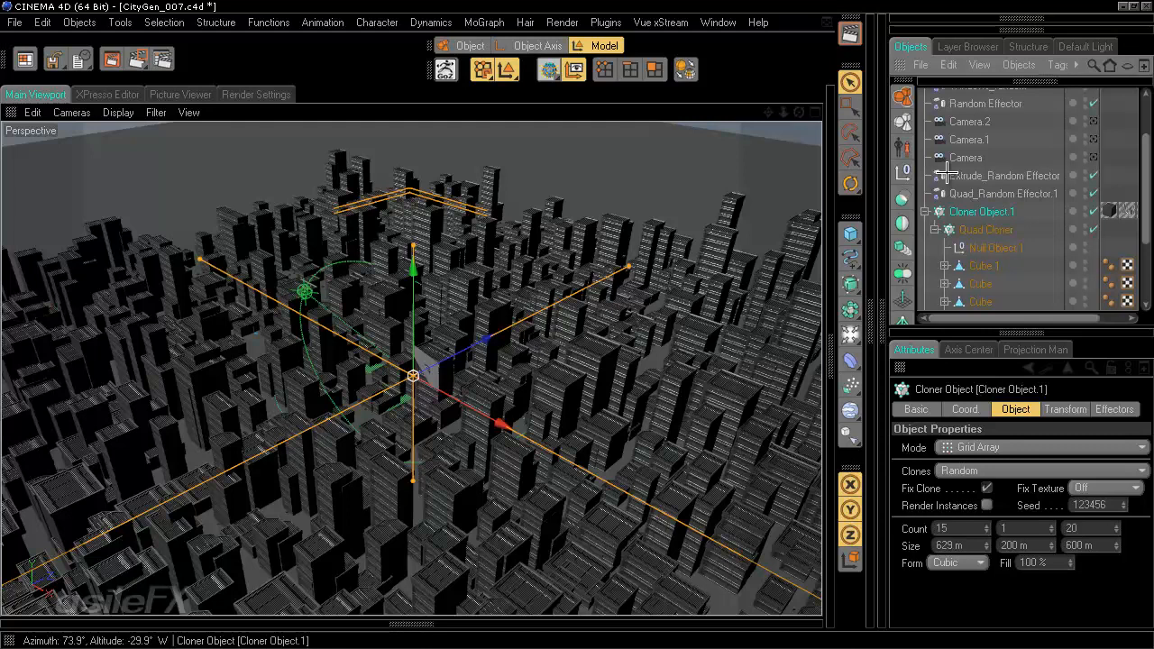
pyautogui.press('Down')
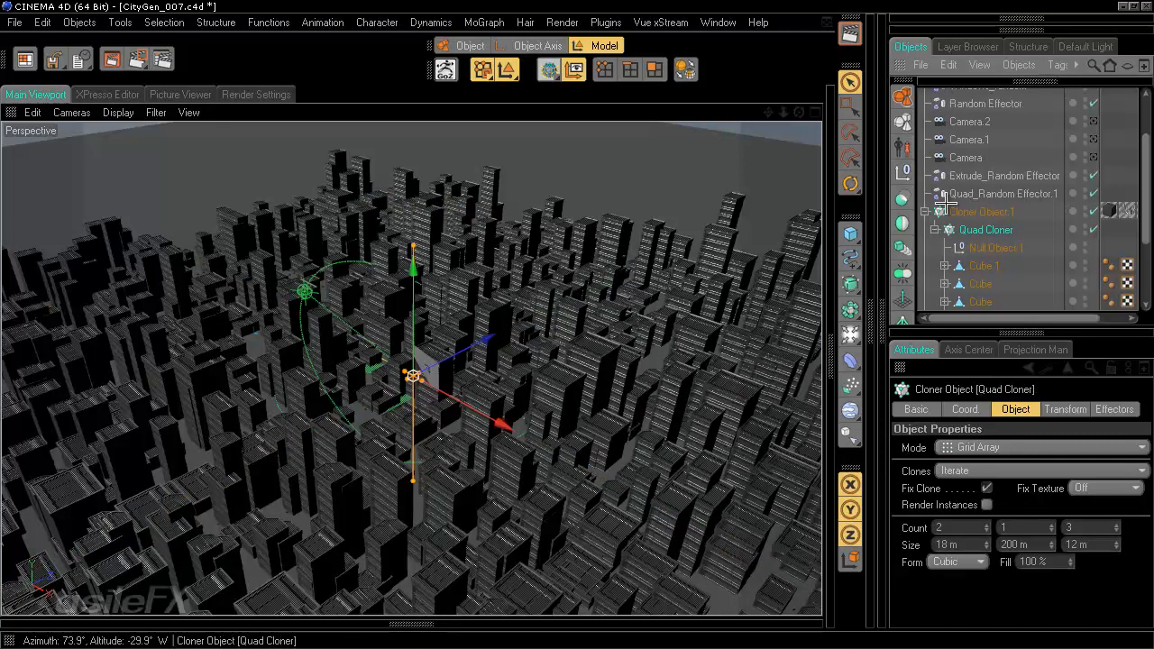
pyautogui.press('Up')
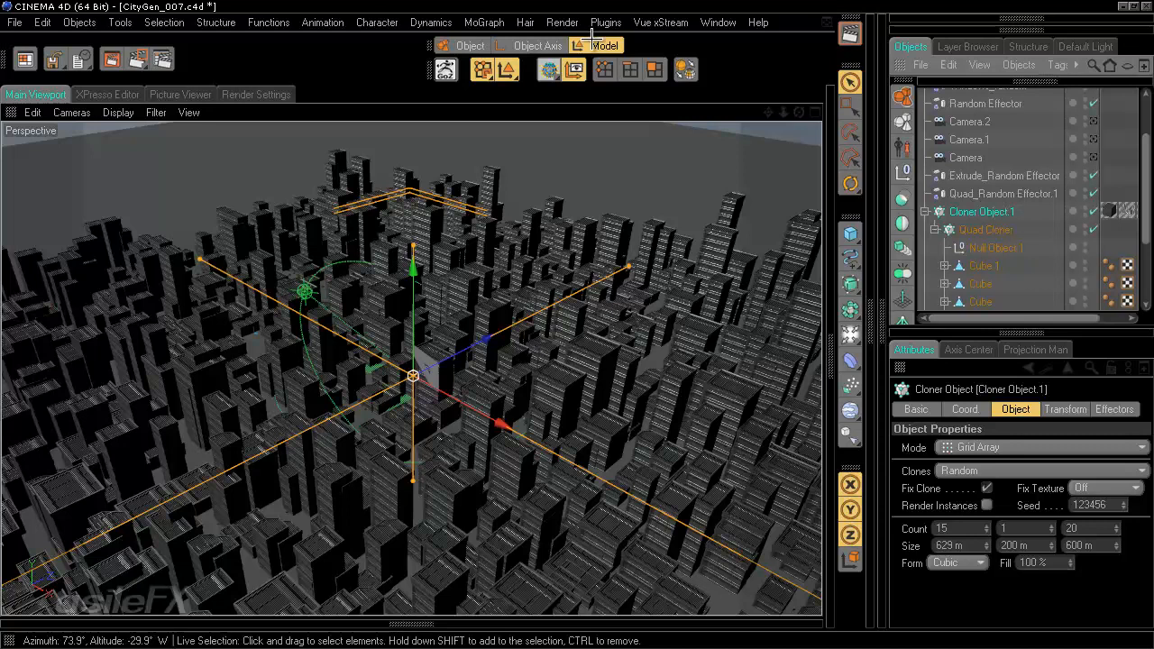
# Step: Convert Cloner Object.1 with Current State to Object and leave the original cloner collapsed
pyautogui.rightClick(965, 211)
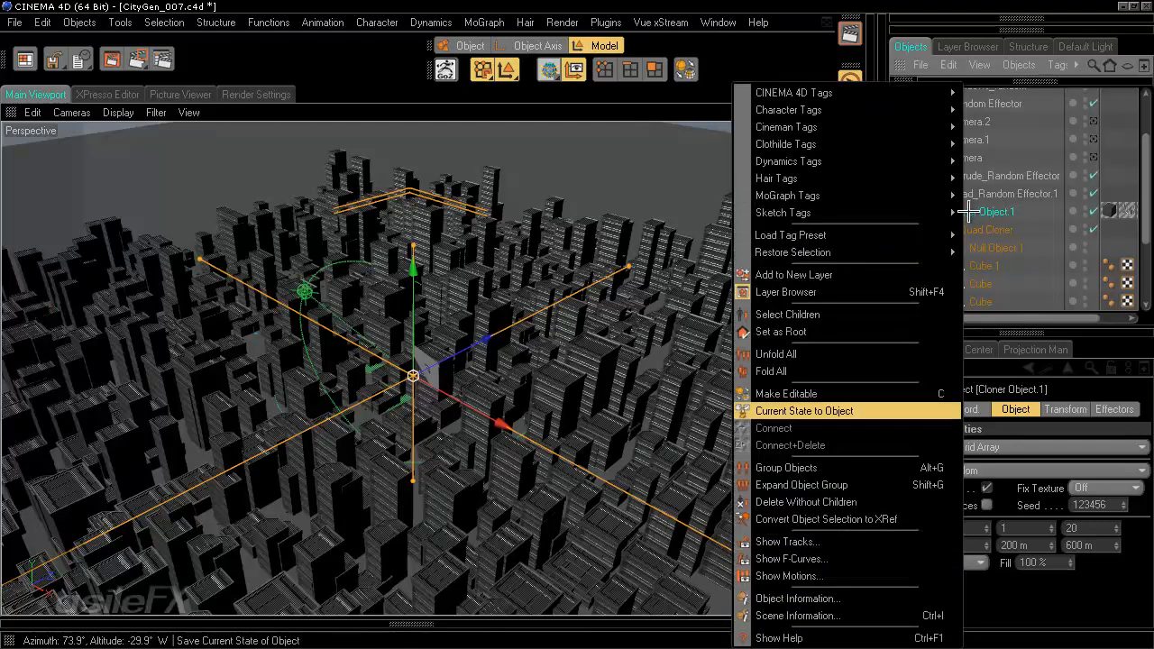
pyautogui.click(931, 409)
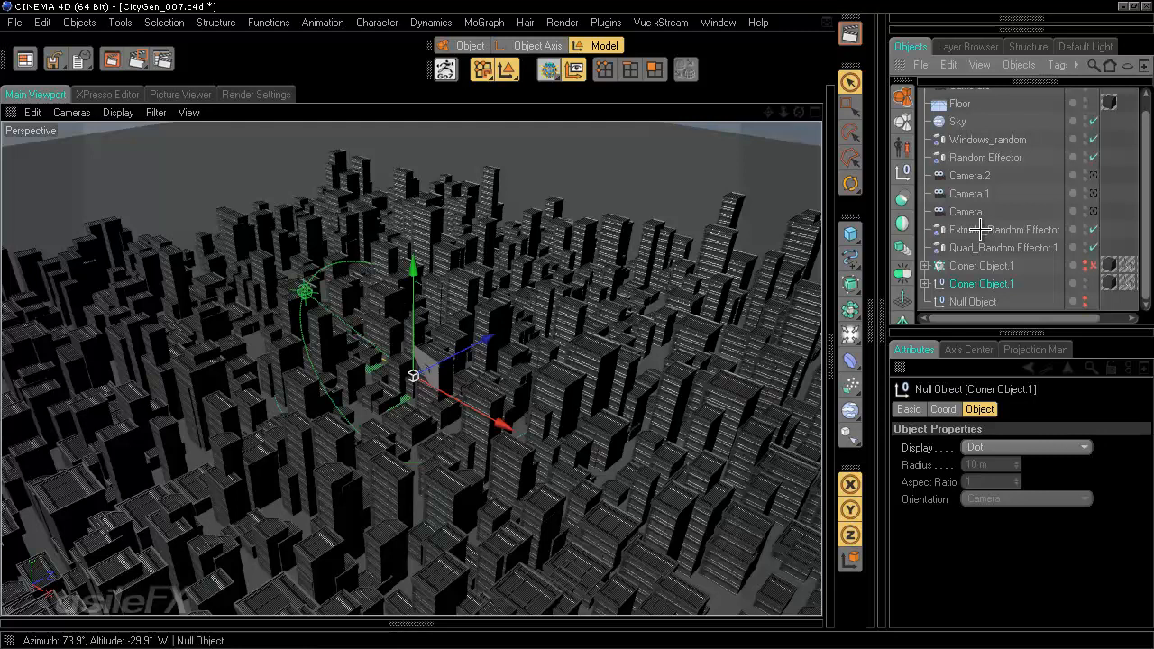
pyautogui.click(925, 266)
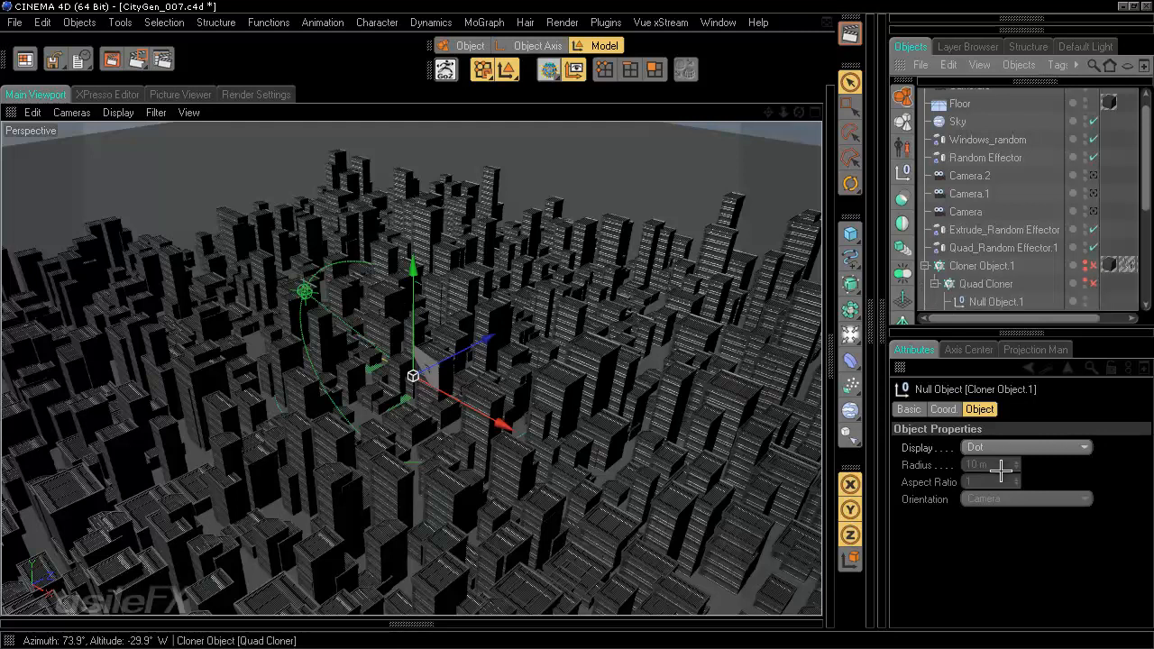
pyautogui.hotkey('ctrl', 'z')
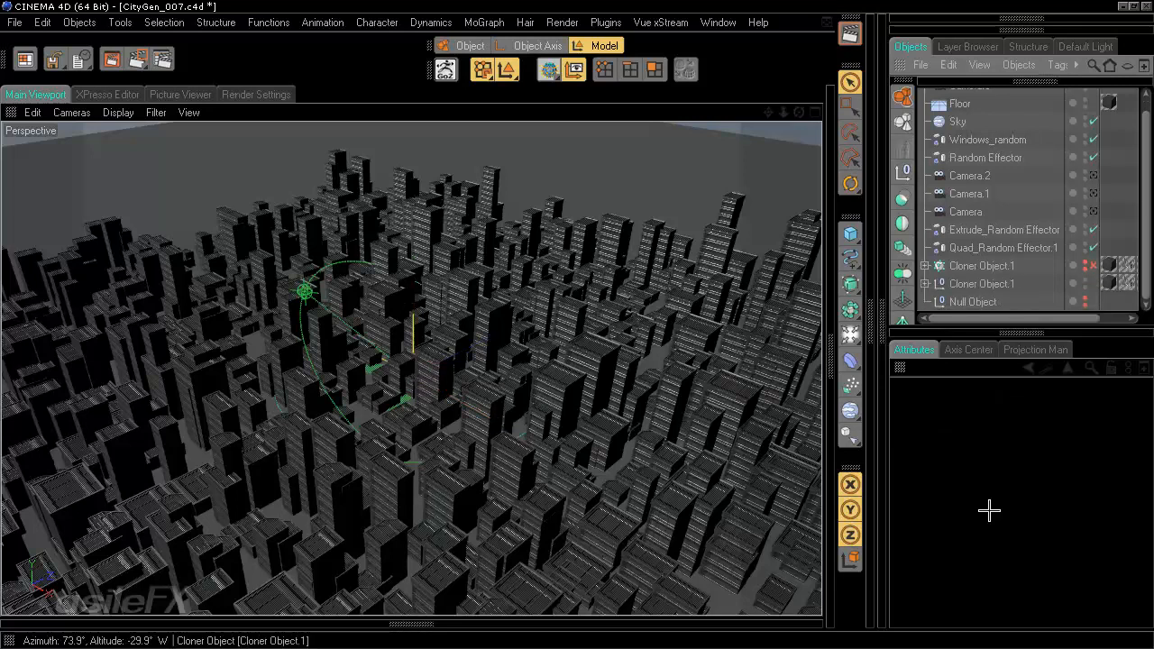
# Step: Disable the Windows_random, Random Effector, Extrude_Random Effector and Quad_Random Effector.1 effectors
pyautogui.scroll(1, 972, 212)
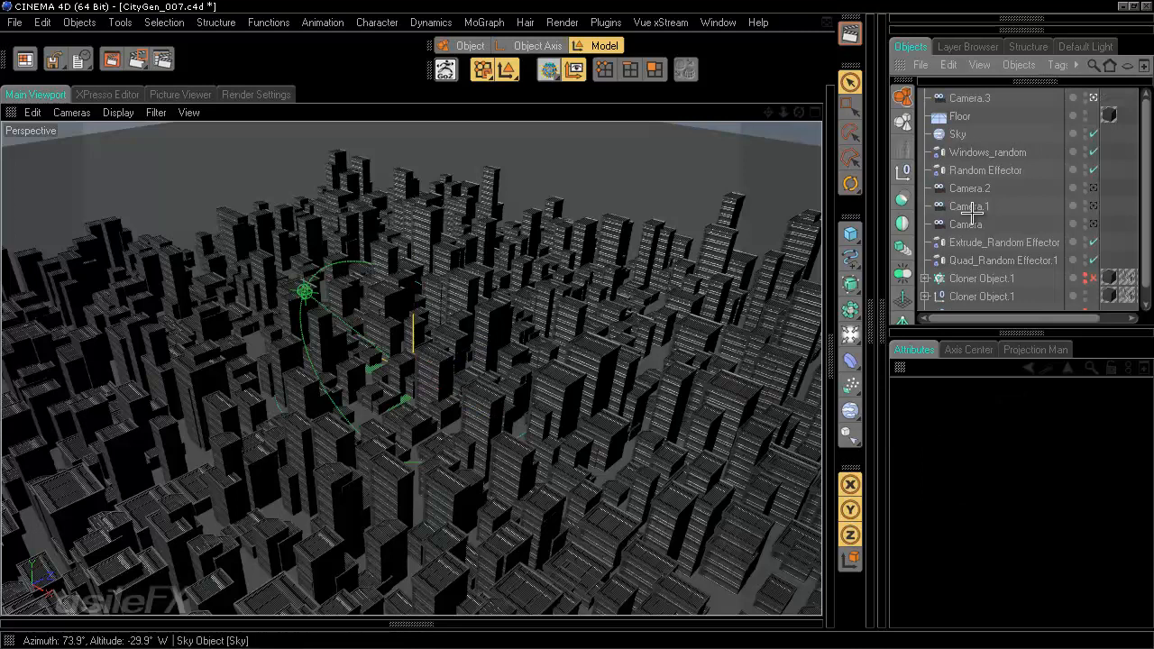
pyautogui.click(1093, 170)
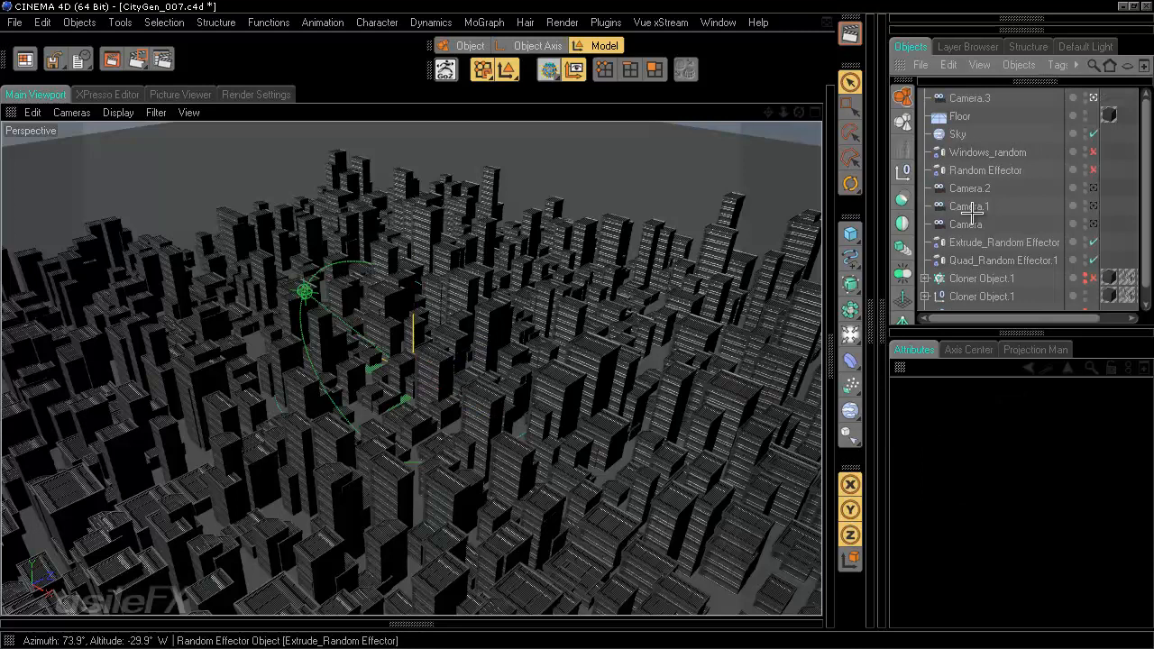
pyautogui.scroll(-1, 971, 213)
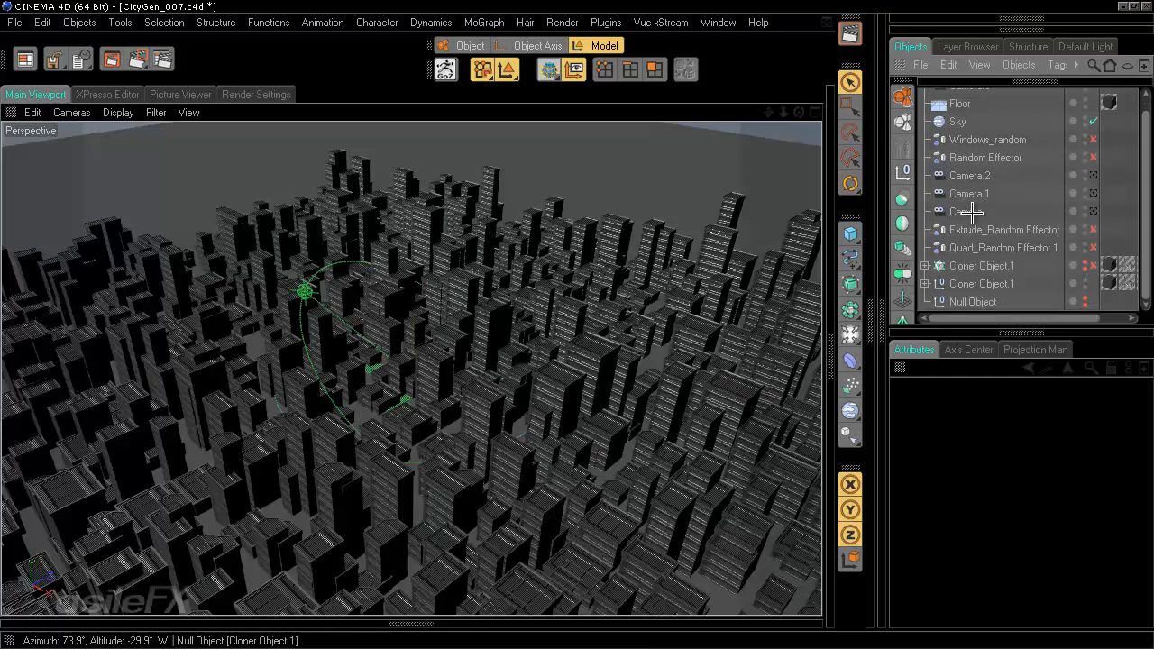
# Step: Move the converted Cloner Object.1 null to the head of the object hierarchy
pyautogui.click(981, 283)
pyautogui.scroll(1, 972, 212)
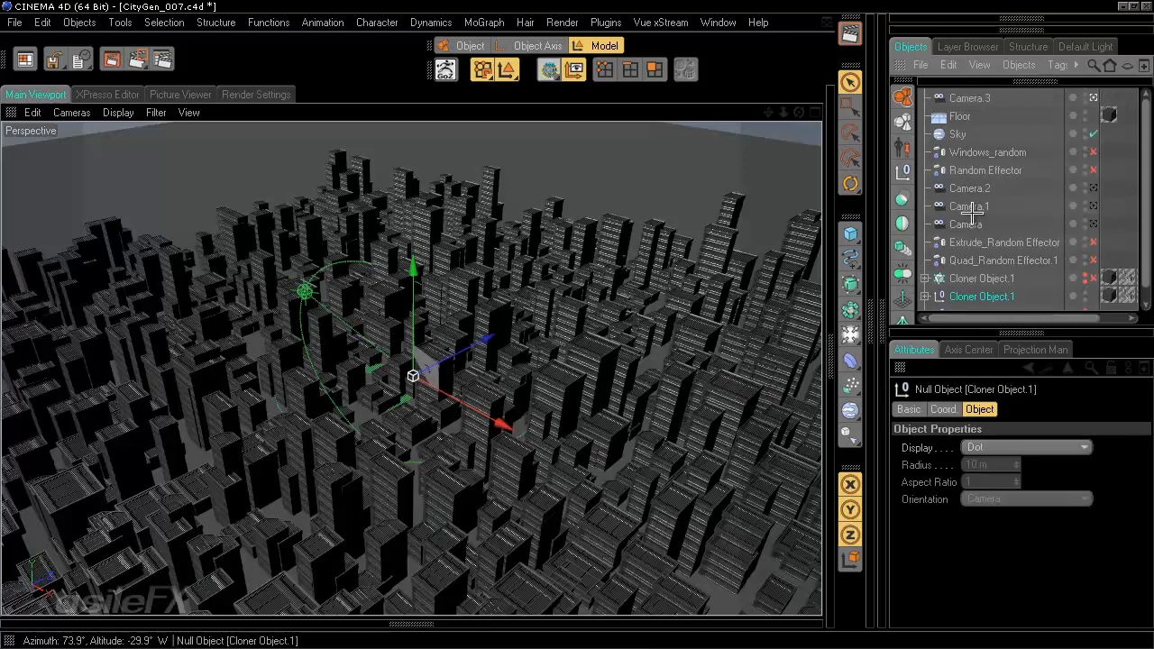
pyautogui.scroll(1, 971, 213)
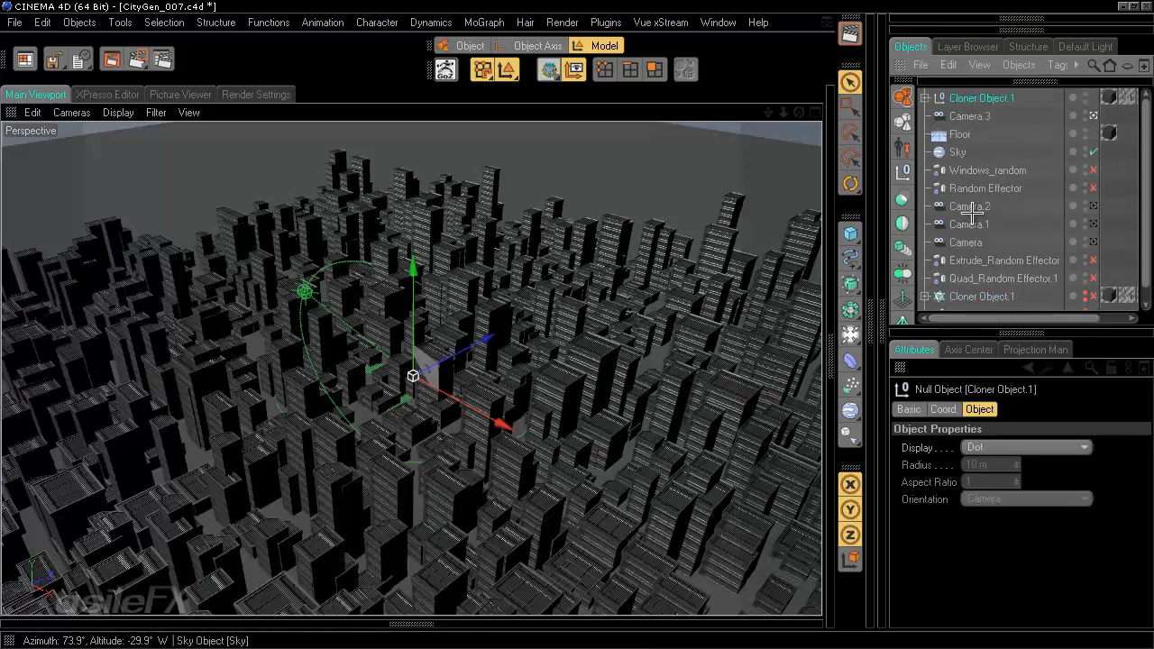
# Step: Add a Connect Object with Weld off, nest the converted Cloner Object.1 null in it, and make it editable
pyautogui.click(902, 273)
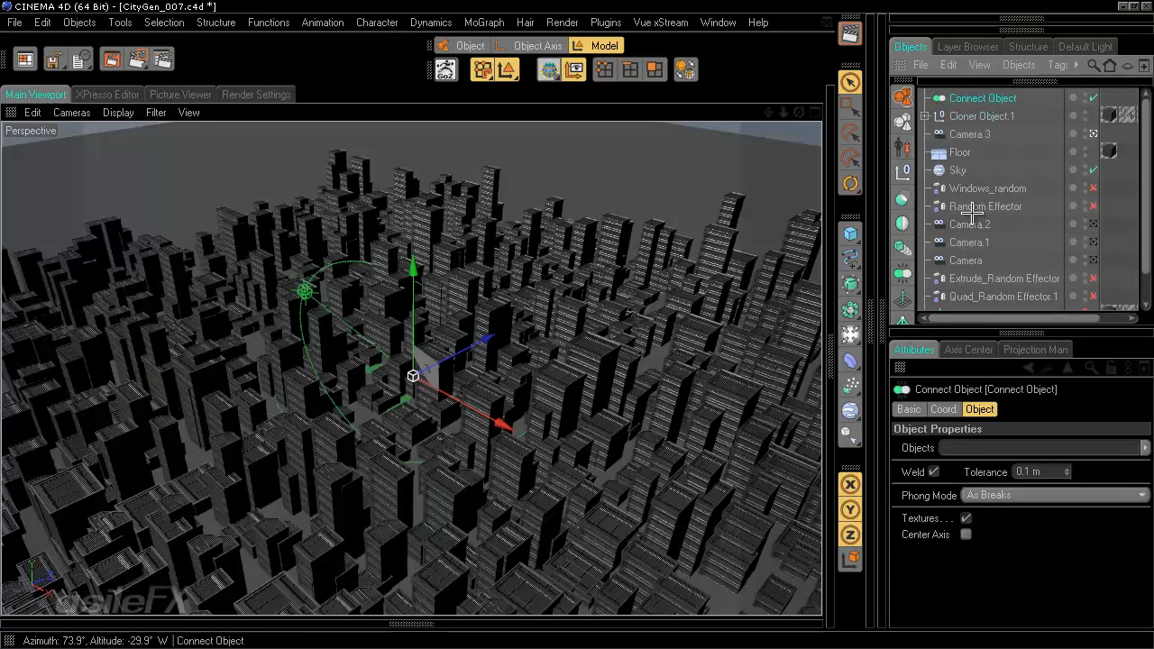
pyautogui.click(934, 471)
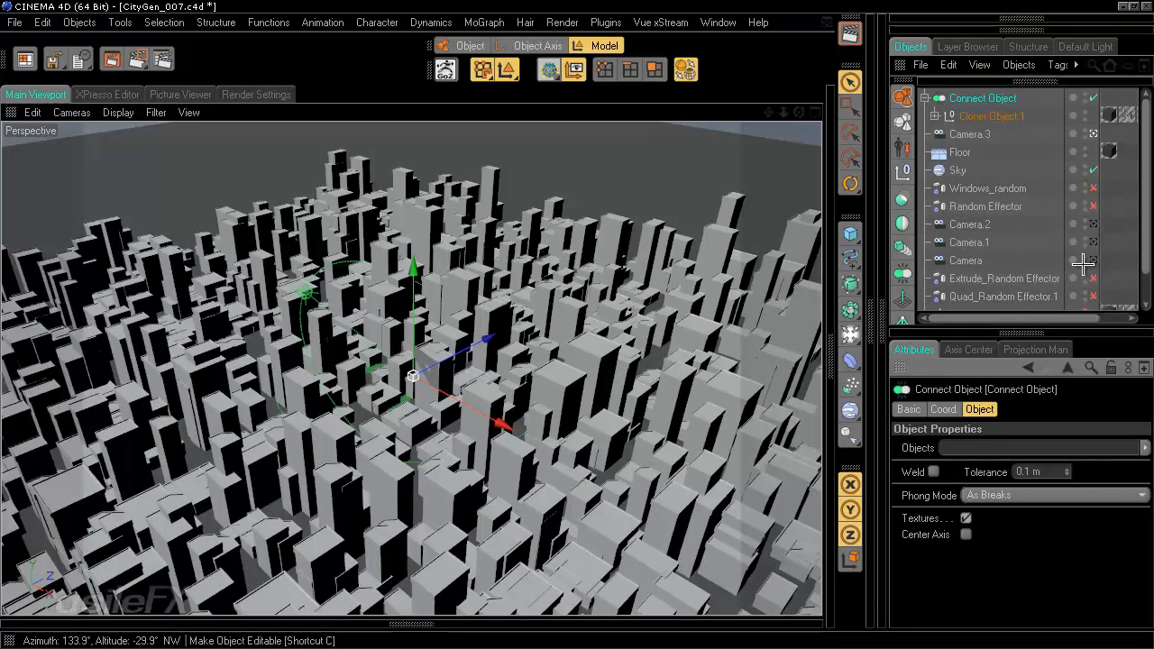
pyautogui.press('c')
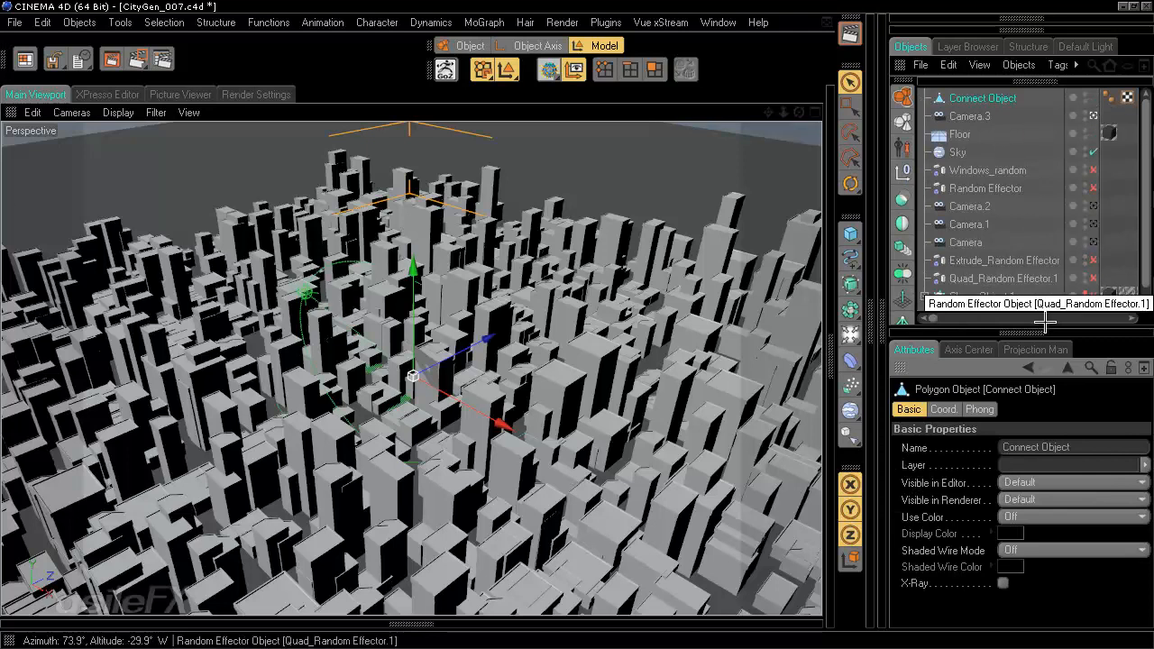
# Step: Display the object tags vertically and expand the Tags folder of the Connect Object
pyautogui.click(1007, 321)
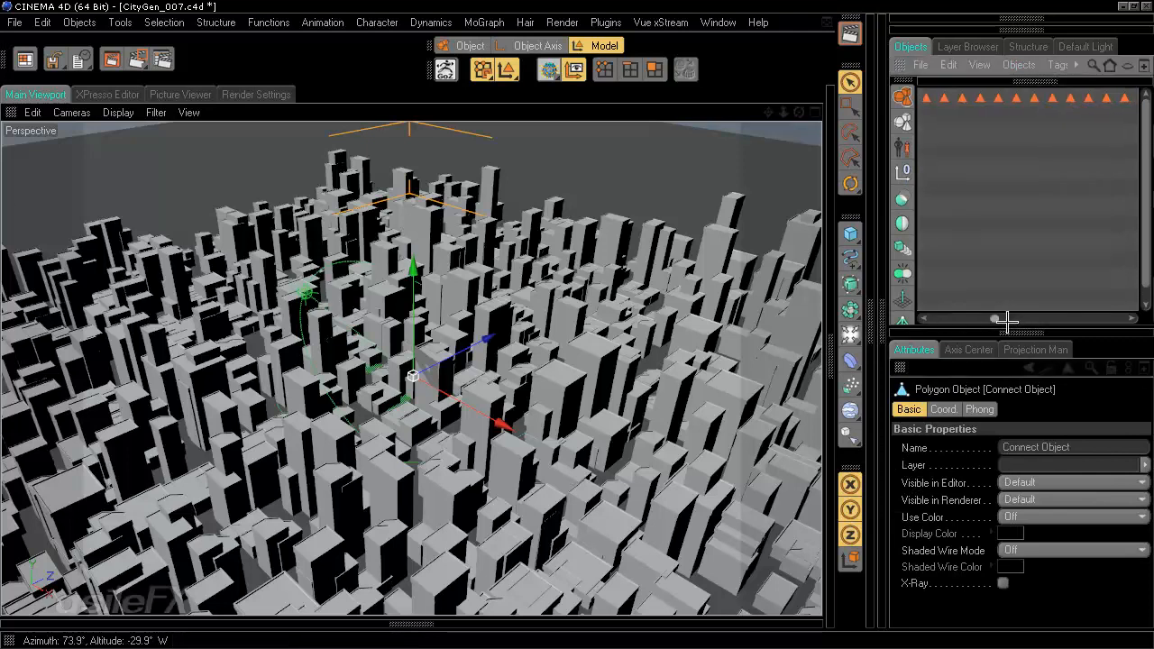
pyautogui.hscroll(5, 1007, 321)
pyautogui.hscroll(-8, 1007, 320)
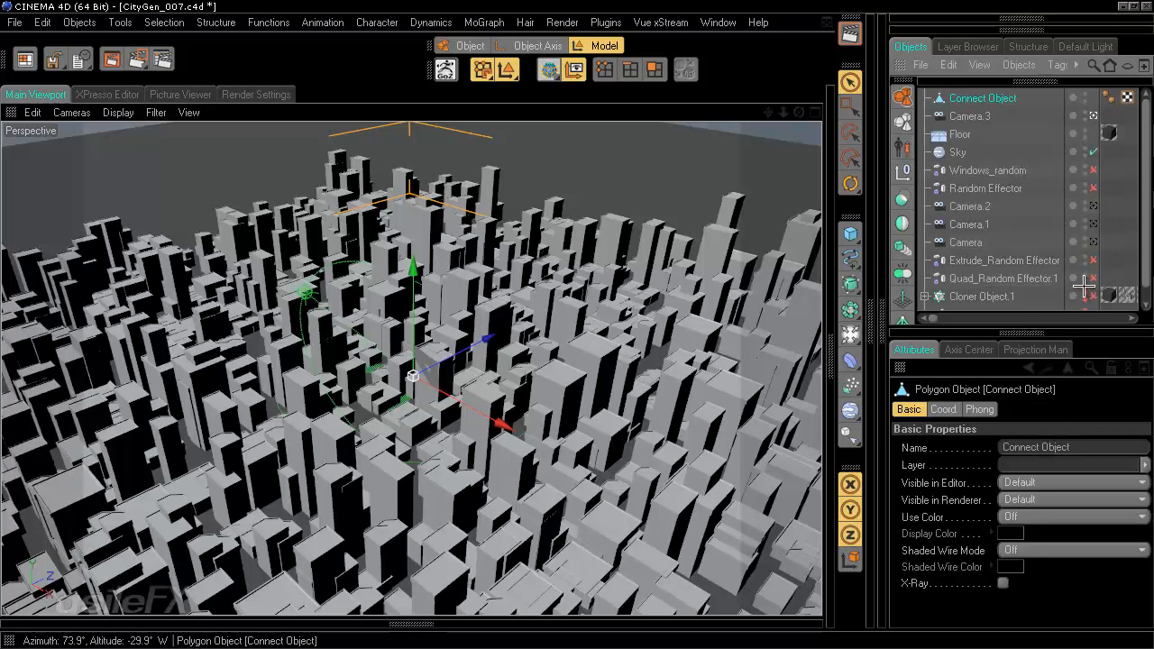
pyautogui.click(978, 65)
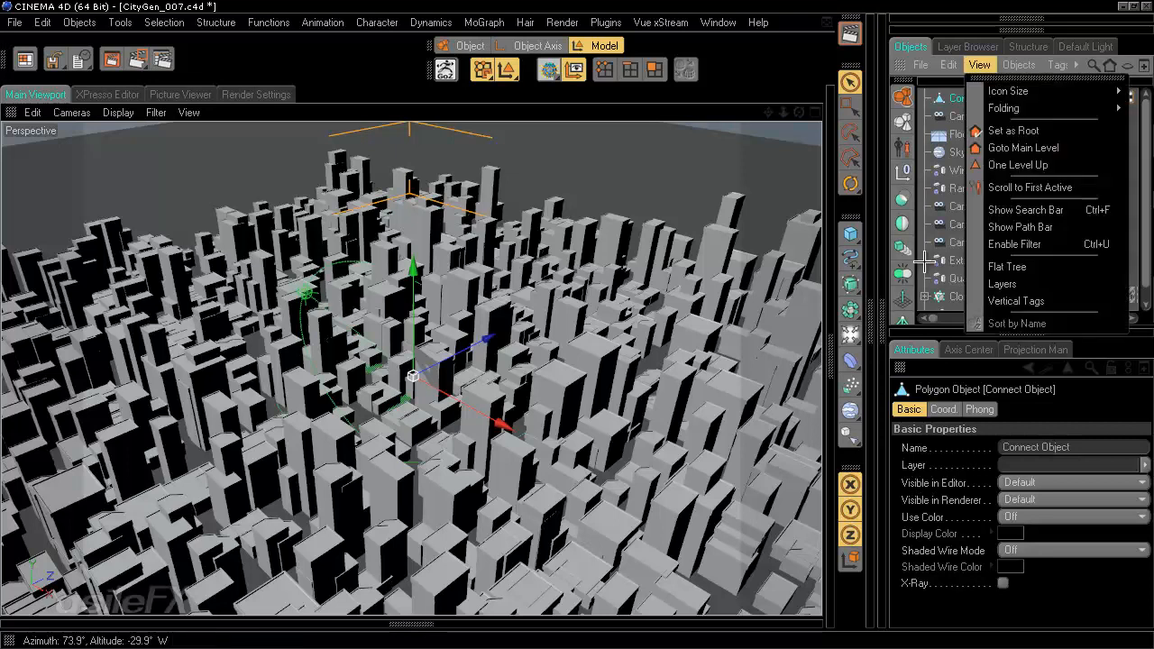
pyautogui.click(1015, 301)
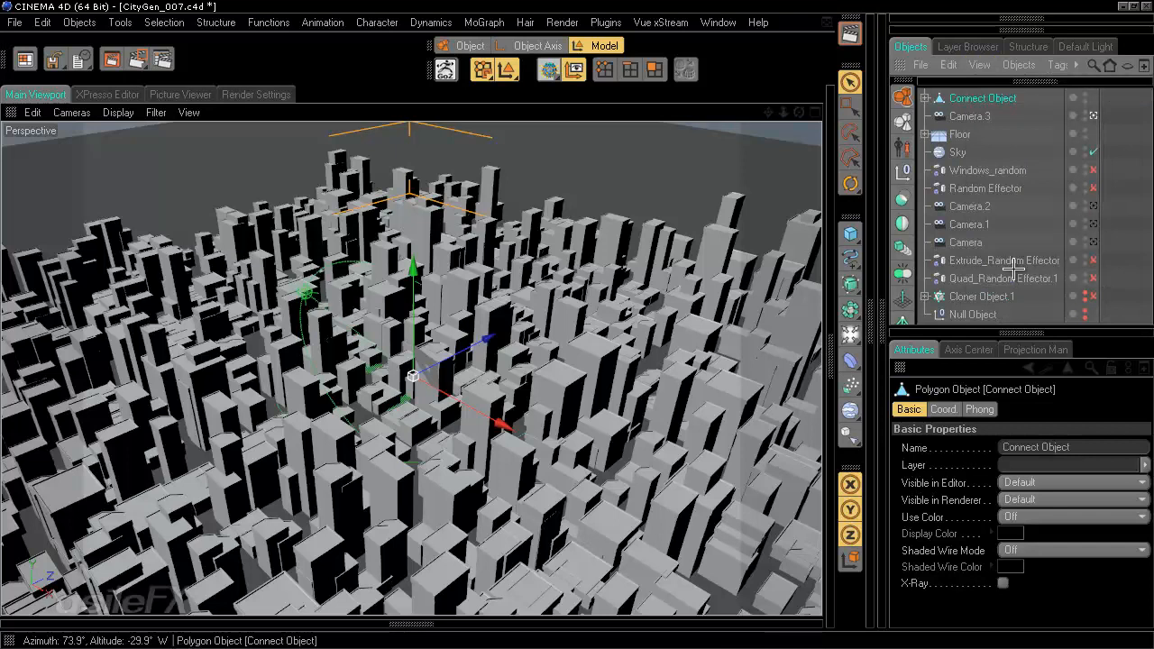
pyautogui.click(925, 98)
pyautogui.click(935, 116)
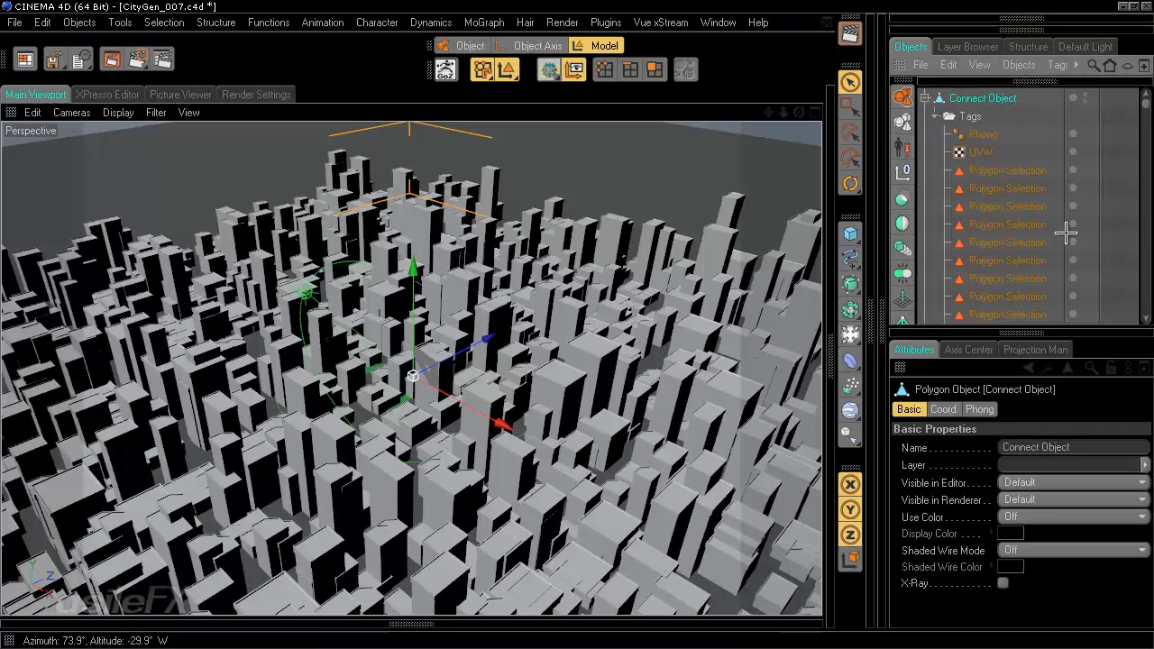
# Step: Delete all Polygon Selection tags from the Connect Object, keeping its Phong and UVW tags
pyautogui.click(1091, 154)
pyautogui.scroll(-10, 1092, 151)
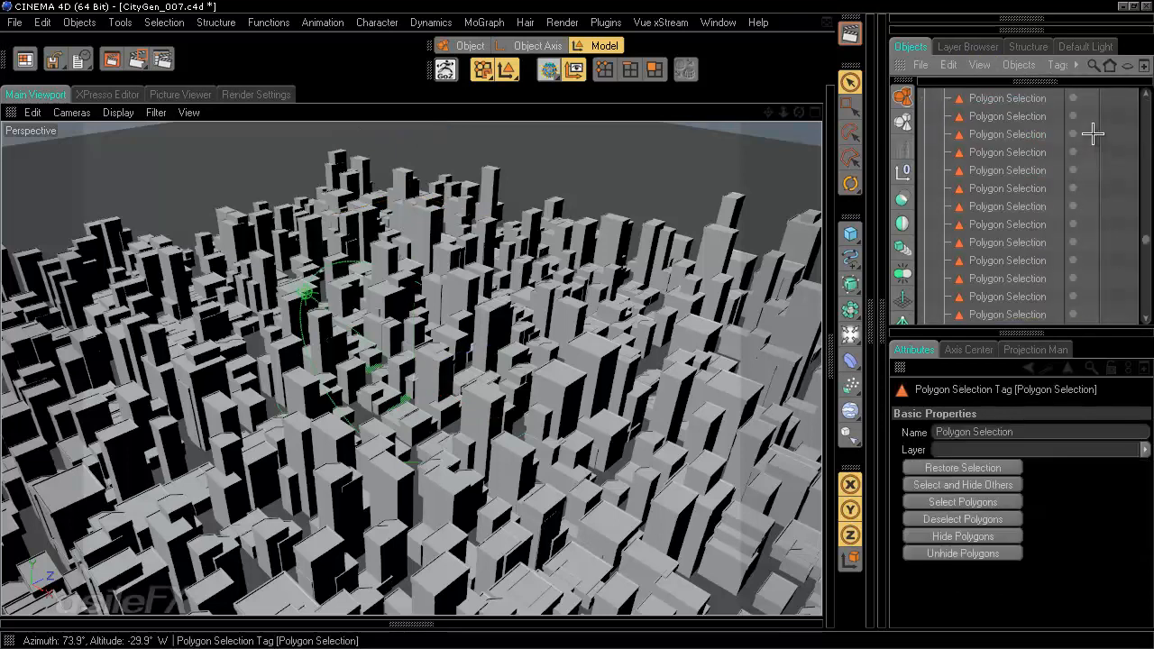
pyautogui.scroll(2, 1092, 151)
pyautogui.scroll(-2, 1091, 157)
pyautogui.scroll(1, 1093, 170)
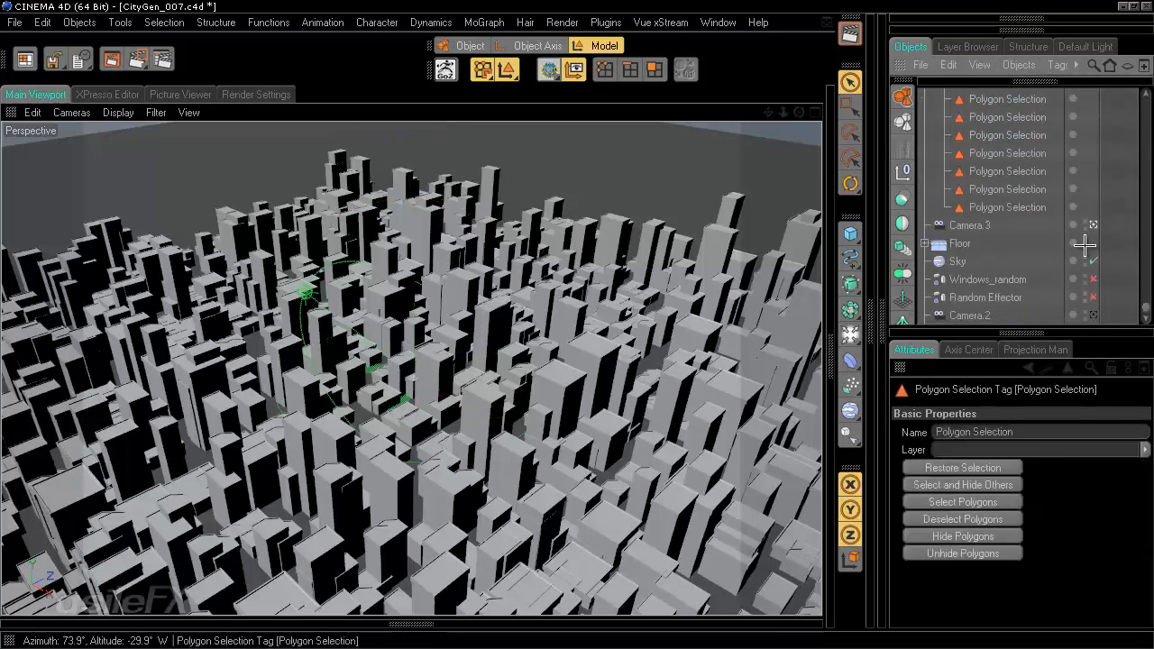
pyautogui.keyDown('shift'); pyautogui.click(1089, 238); pyautogui.keyUp('shift')
pyautogui.press('Delete')
pyautogui.scroll(3, 991, 260)
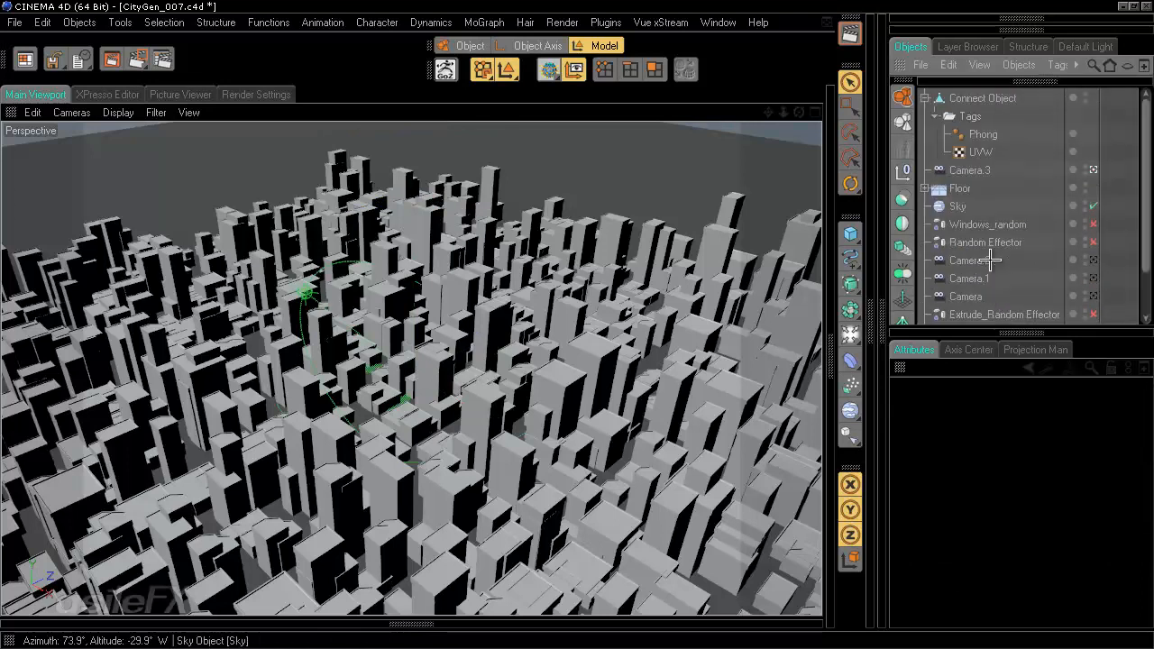
pyautogui.click(924, 98)
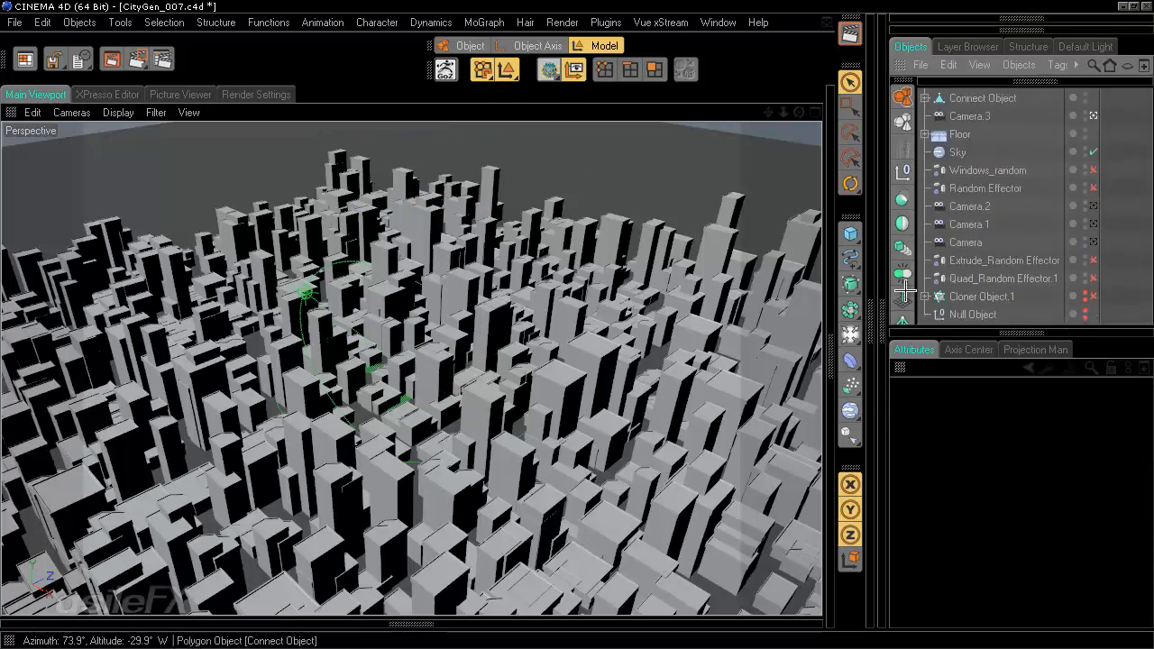
pyautogui.click(978, 64)
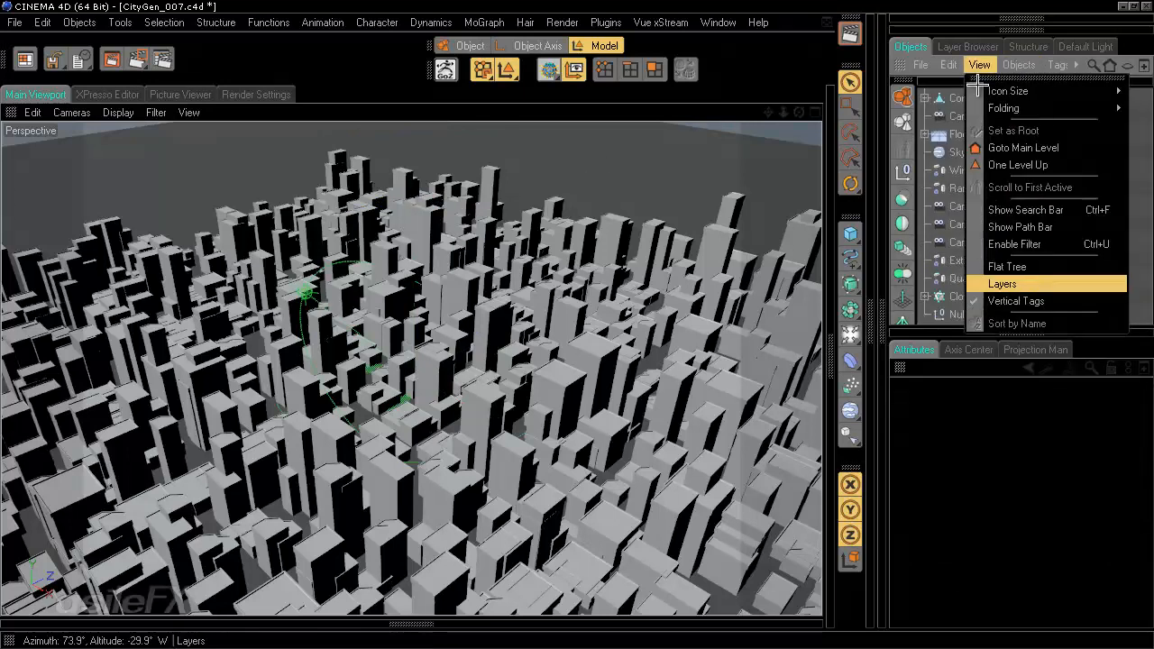
pyautogui.click(1003, 283)
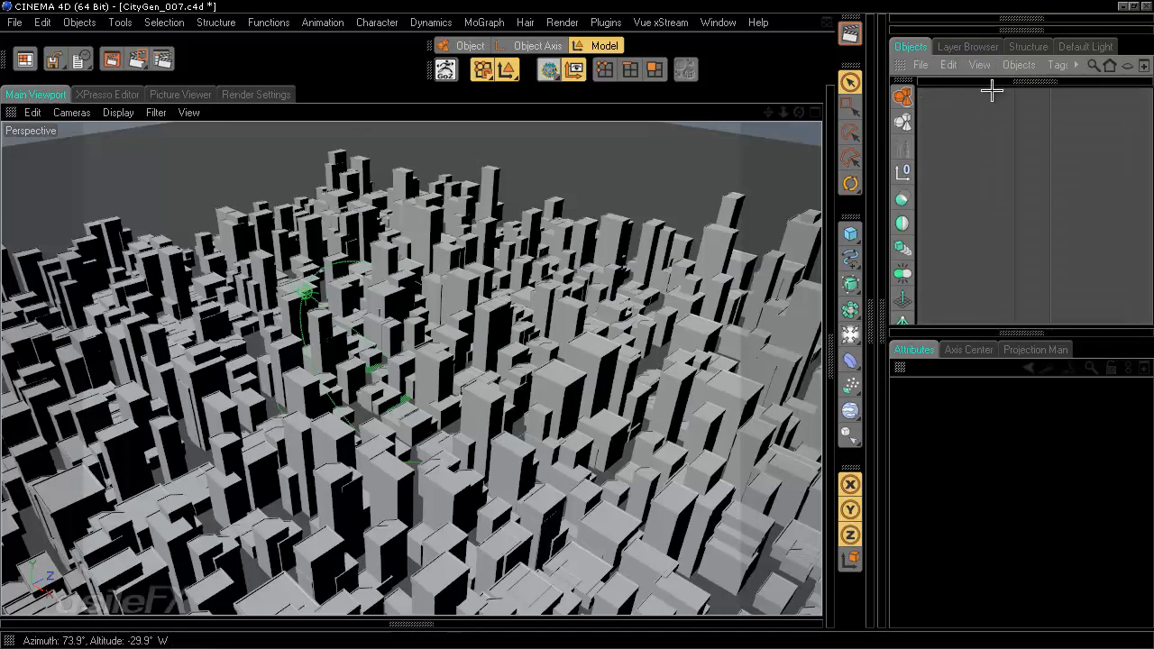
pyautogui.click(979, 64)
pyautogui.click(1005, 283)
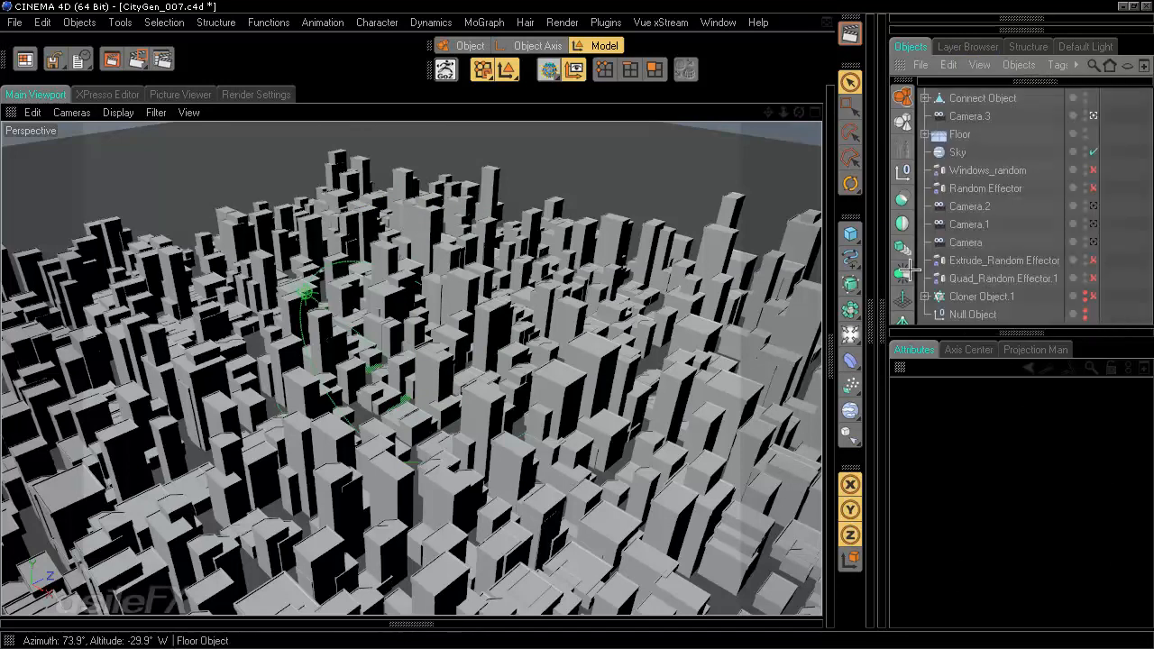
# Step: Turn off the vertical tag display so the tags sit beside their objects
pyautogui.click(979, 64)
pyautogui.click(976, 105)
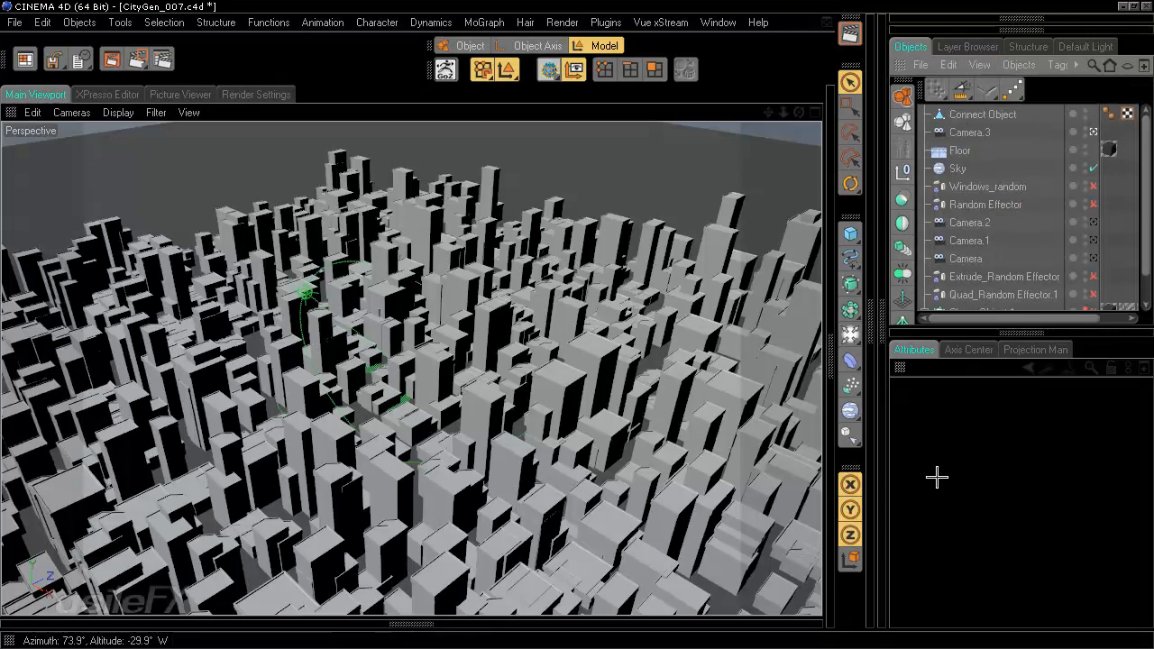
# Step: Store the selected roof polygons of the Connect Object as a Polygon Selection tag named Top
pyautogui.click(975, 98)
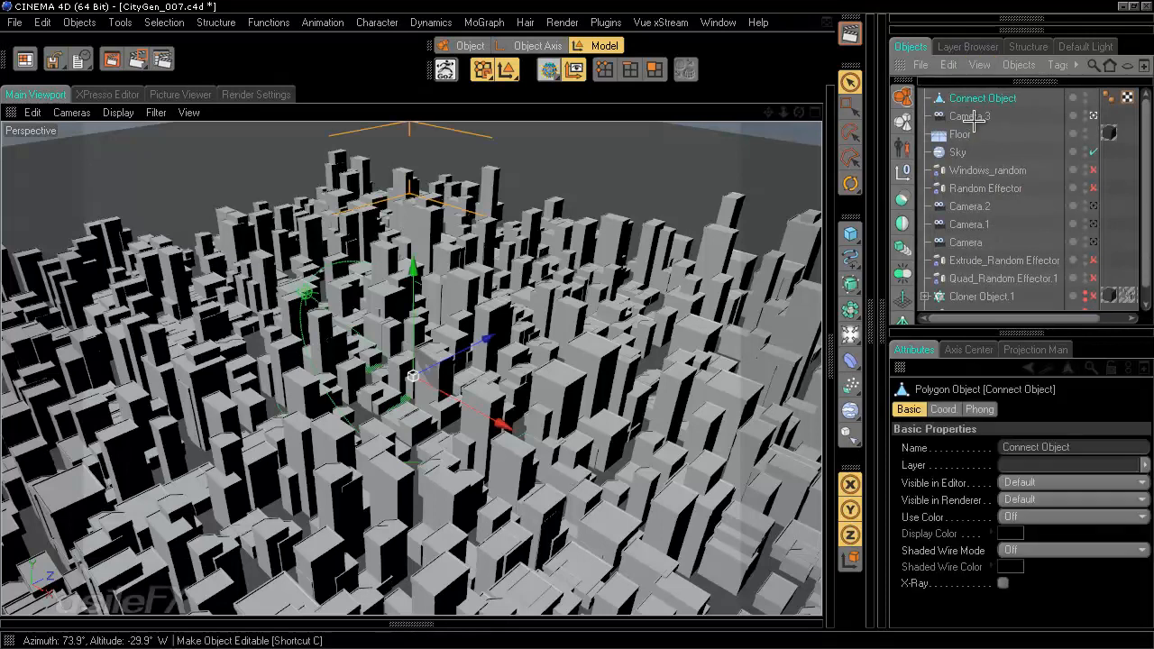
pyautogui.press('F2')
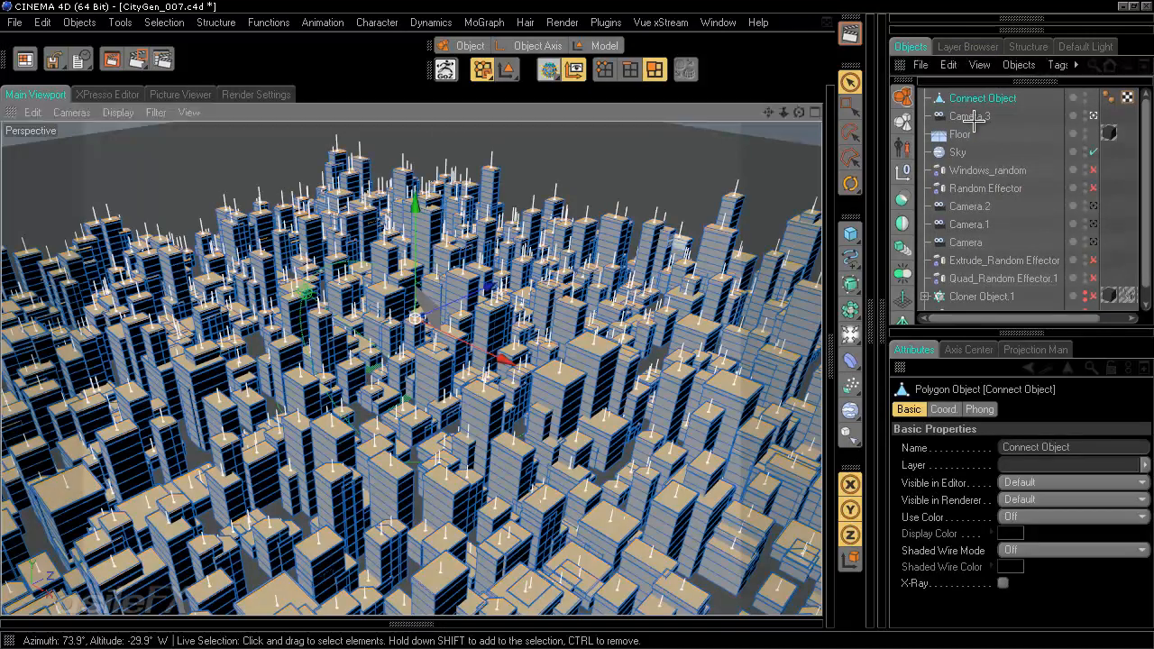
pyautogui.moveTo(414, 318)
pyautogui.keyDown('alt'); pyautogui.mouseDown()
pyautogui.moveTo(388, 383)
pyautogui.moveTo(293, 378)
pyautogui.mouseUp(); pyautogui.keyUp('alt')
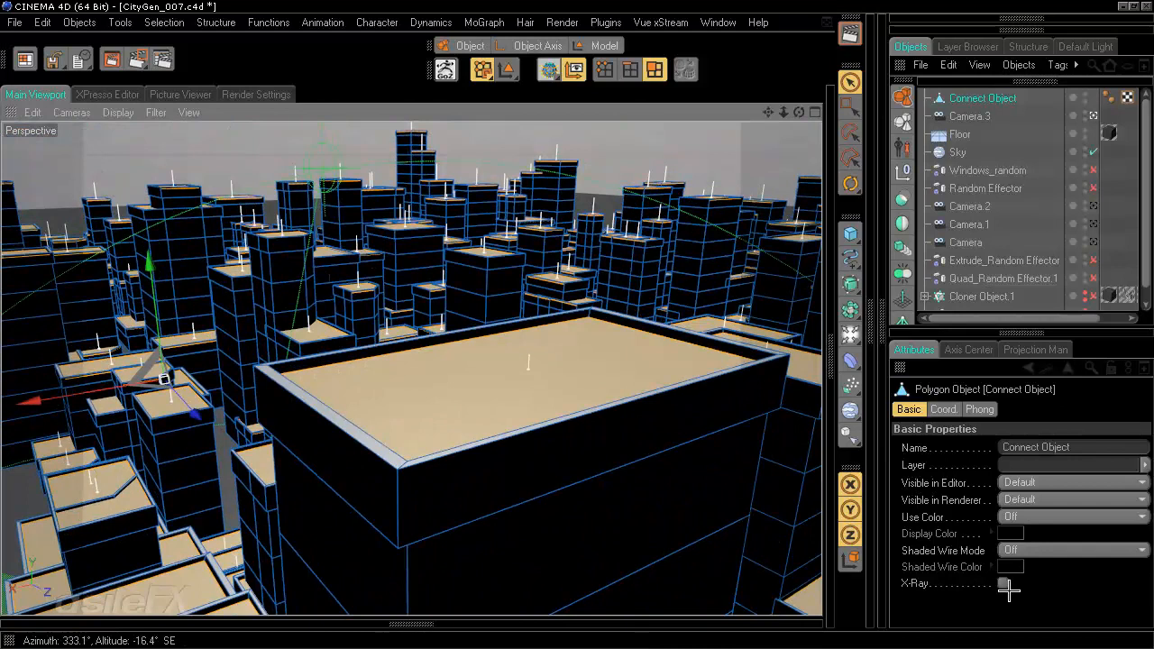
pyautogui.click(164, 23)
pyautogui.click(195, 453)
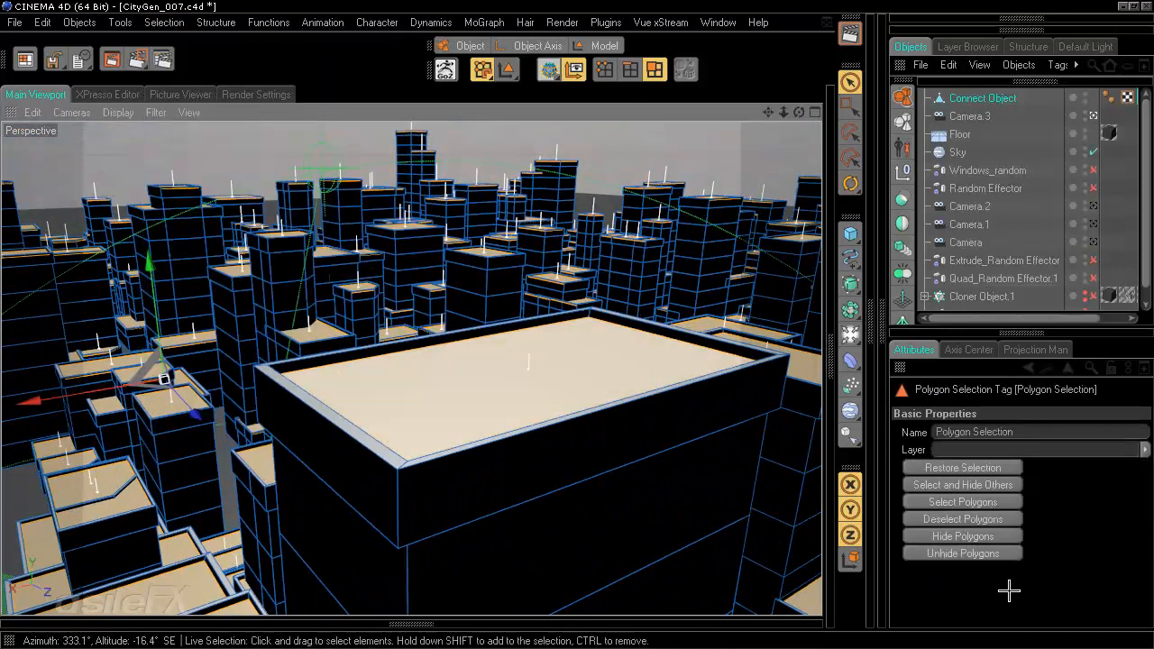
pyautogui.moveTo(885, 225)
pyautogui.mouseDown()
pyautogui.moveTo(811, 226)
pyautogui.moveTo(824, 226)
pyautogui.mouseUp()
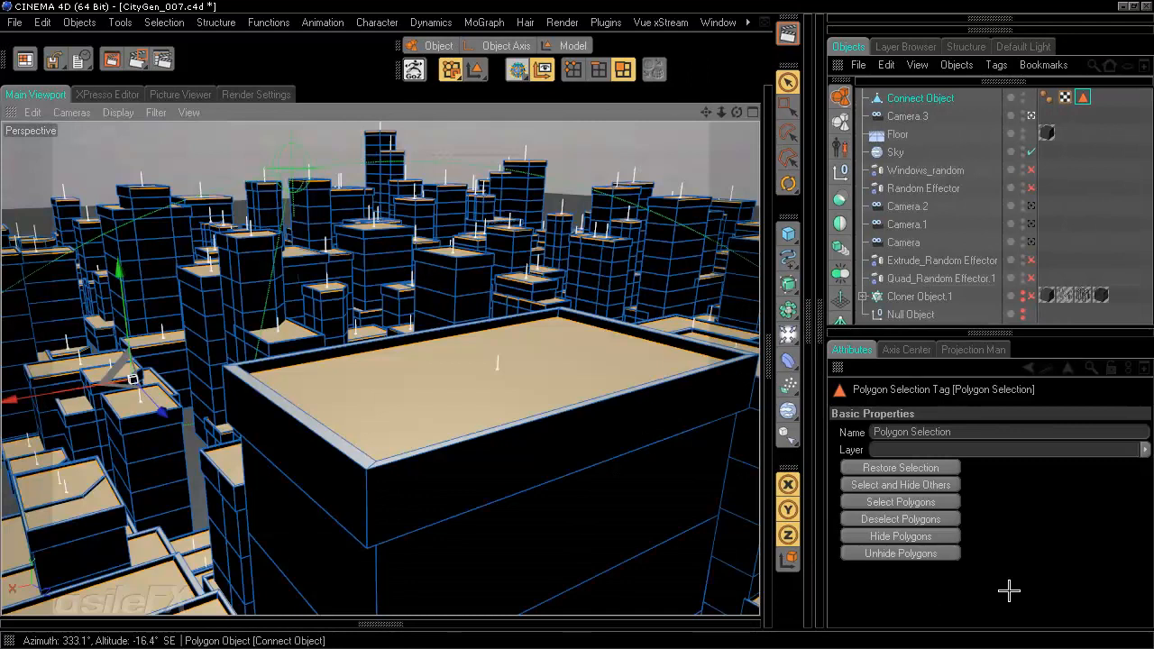
pyautogui.moveTo(957, 432); pyautogui.dragTo(818, 431)
pyautogui.write('Top')
pyautogui.press('Return')
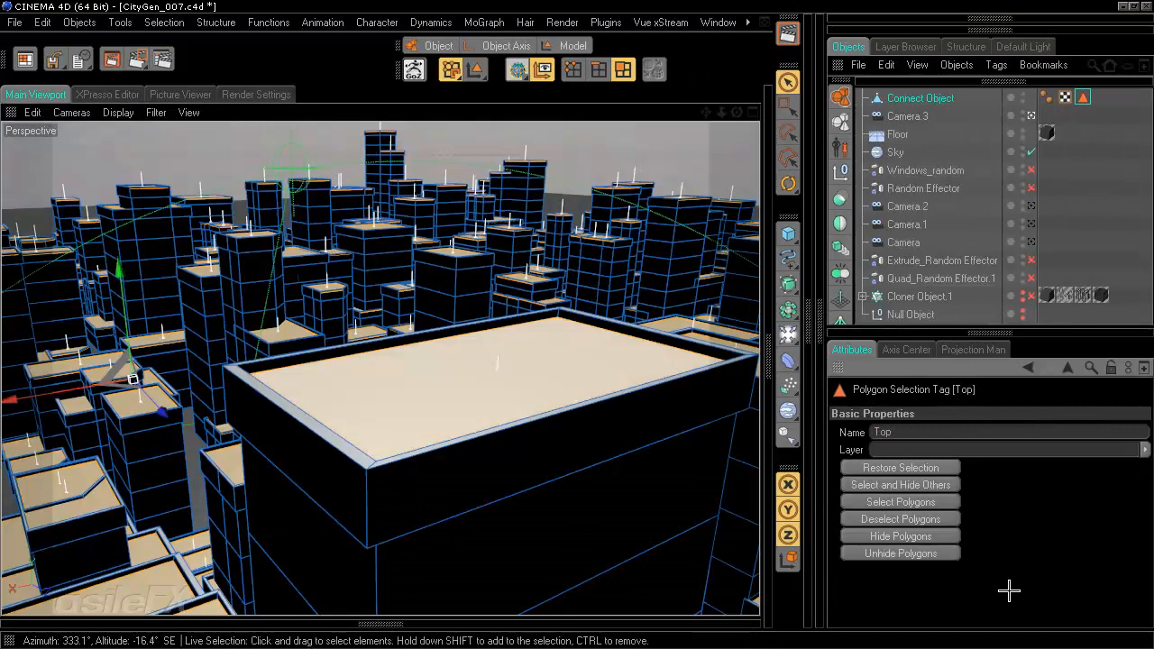
# Step: Grow the Connect Object's roof polygon selection four times to cover the building caps, including their rims, outer sides and undersides
pyautogui.scroll(-4, 299, 317)
pyautogui.keyDown('alt'); pyautogui.moveTo(672, 225); pyautogui.dragTo(720, 269); pyautogui.keyUp('alt')
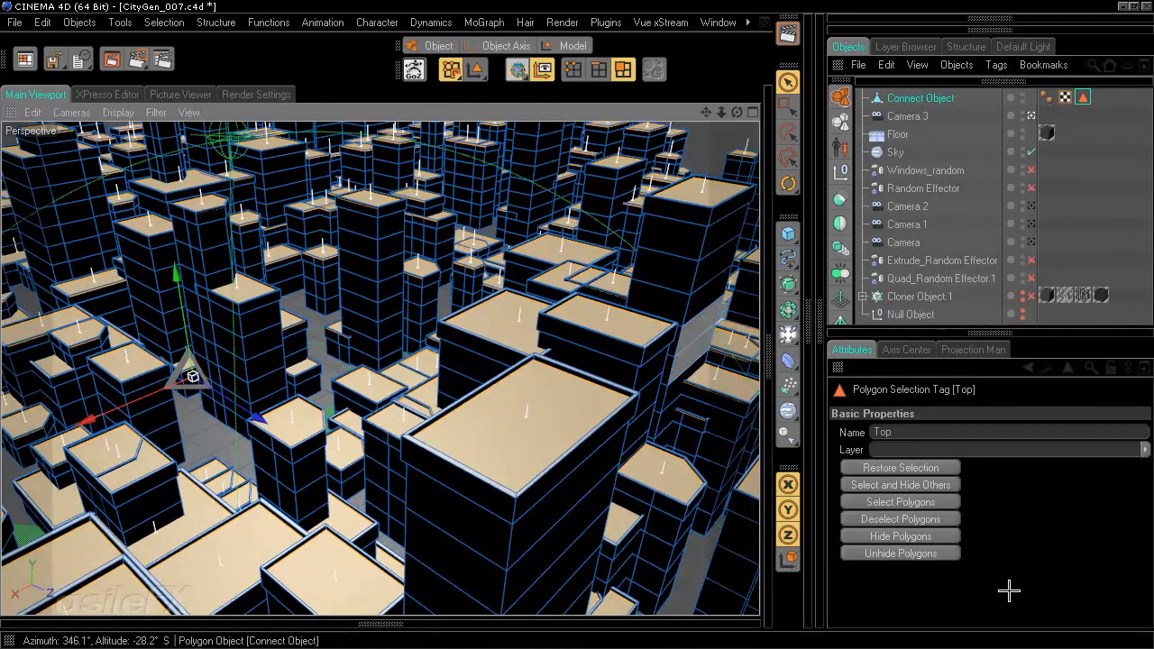
pyautogui.click(1095, 163)
pyautogui.click(920, 98)
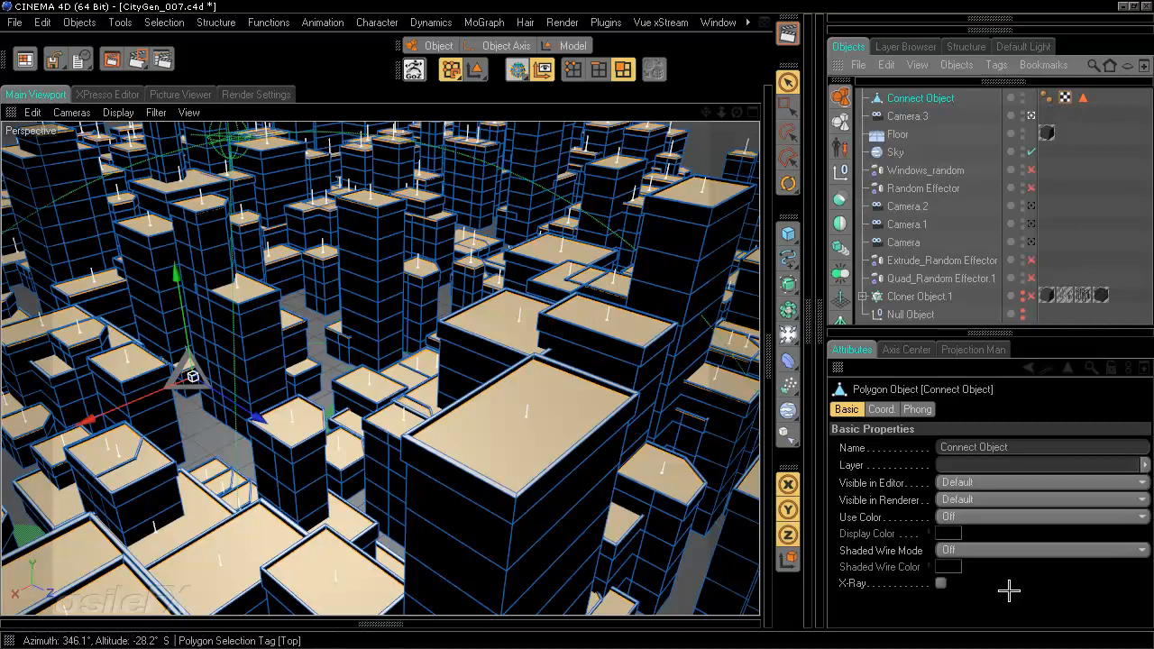
pyautogui.click(215, 23)
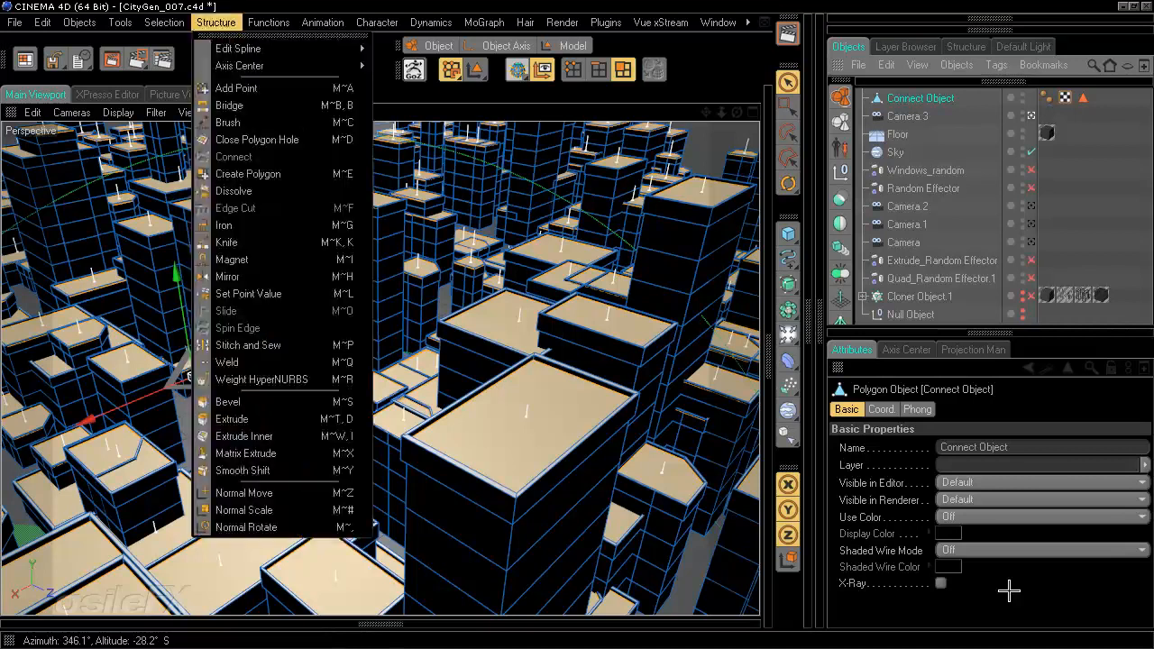
pyautogui.moveTo(164, 22)
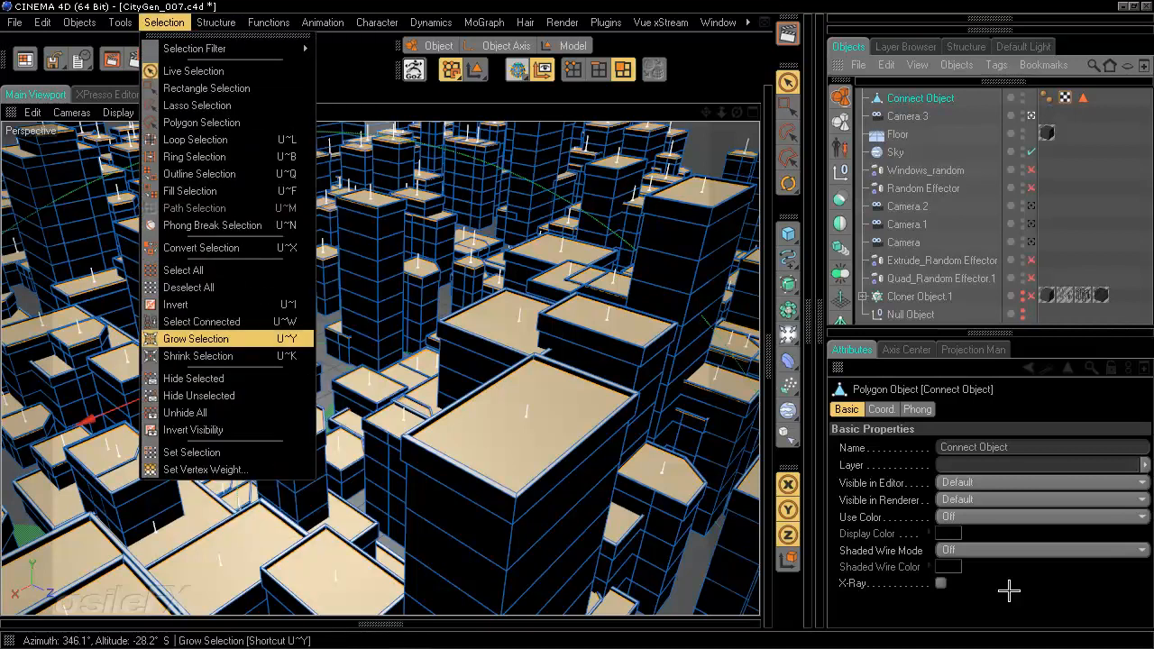
pyautogui.click(195, 338)
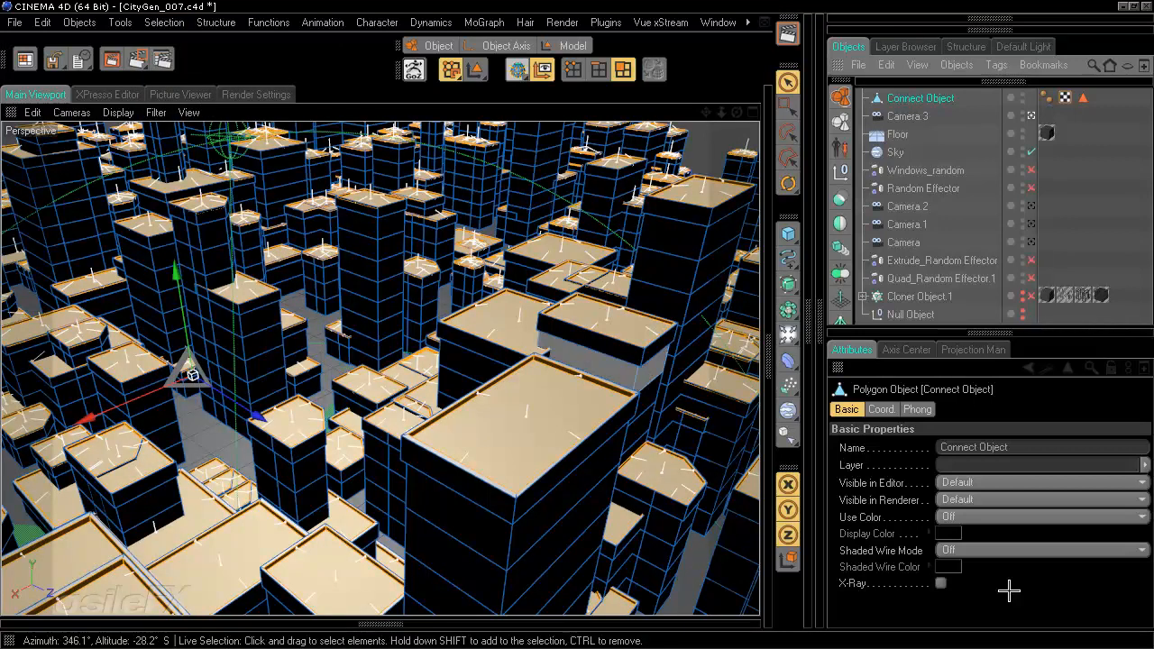
pyautogui.press('u')
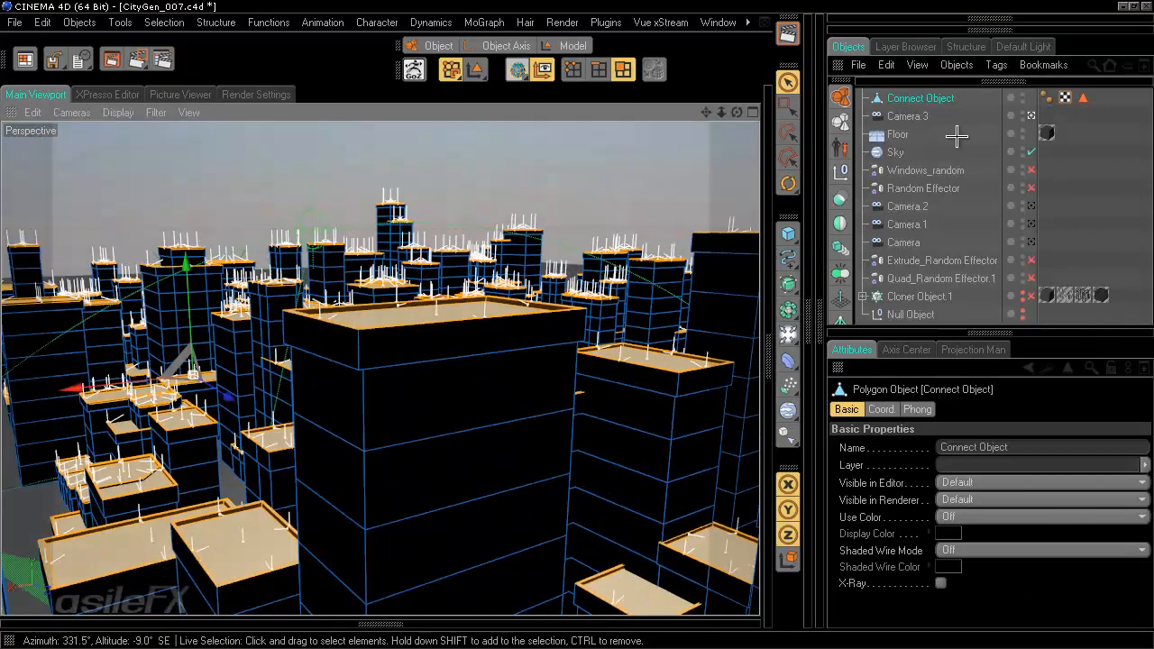
pyautogui.keyDown('alt'); pyautogui.moveTo(956, 136); pyautogui.dragTo(956, 86); pyautogui.keyUp('alt')
pyautogui.press('u')
pyautogui.press('y')
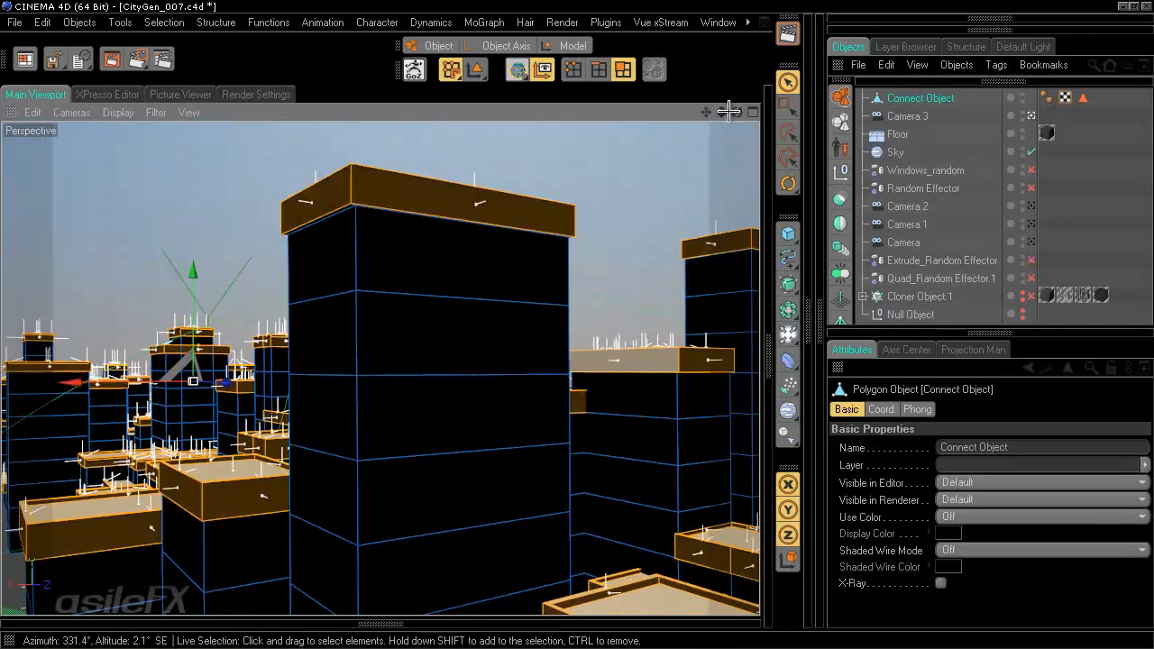
pyautogui.press('u')
pyautogui.press('y')
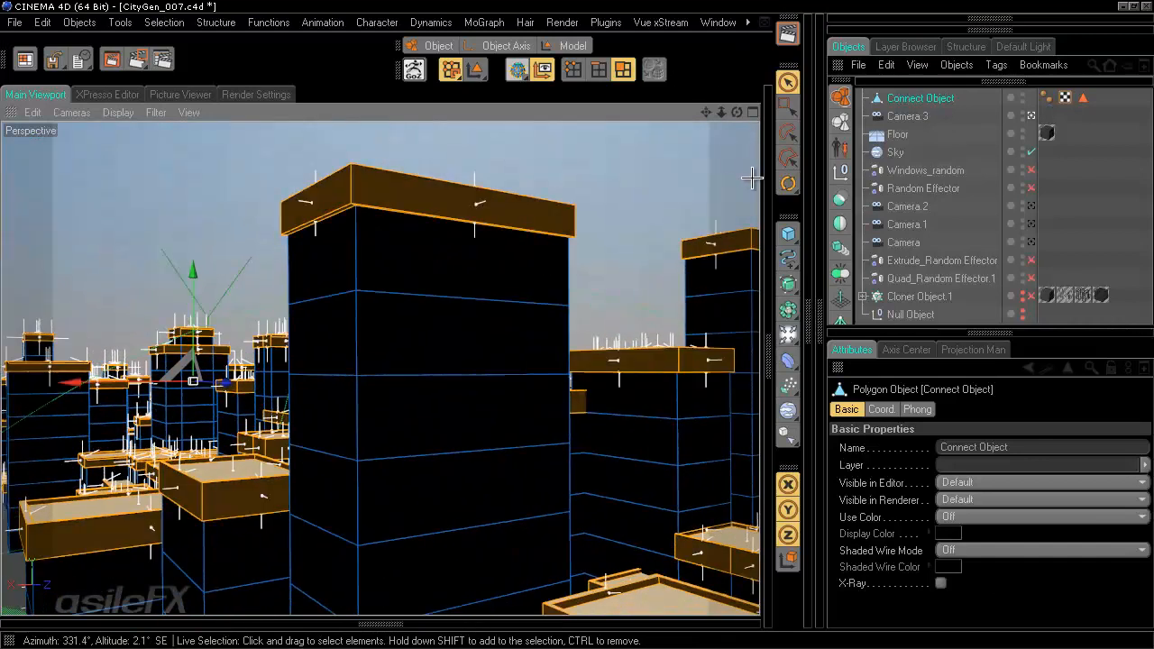
# Step: Store the grown cap selection as a Polygon Selection tag named Topper, return to Model mode and deselect the Connect Object
pyautogui.keyDown('alt'); pyautogui.moveTo(751, 177); pyautogui.dragTo(778, 216); pyautogui.keyUp('alt')
pyautogui.keyDown('alt'); pyautogui.moveTo(751, 177); pyautogui.dragTo(730, 177, button='right'); pyautogui.keyUp('alt')
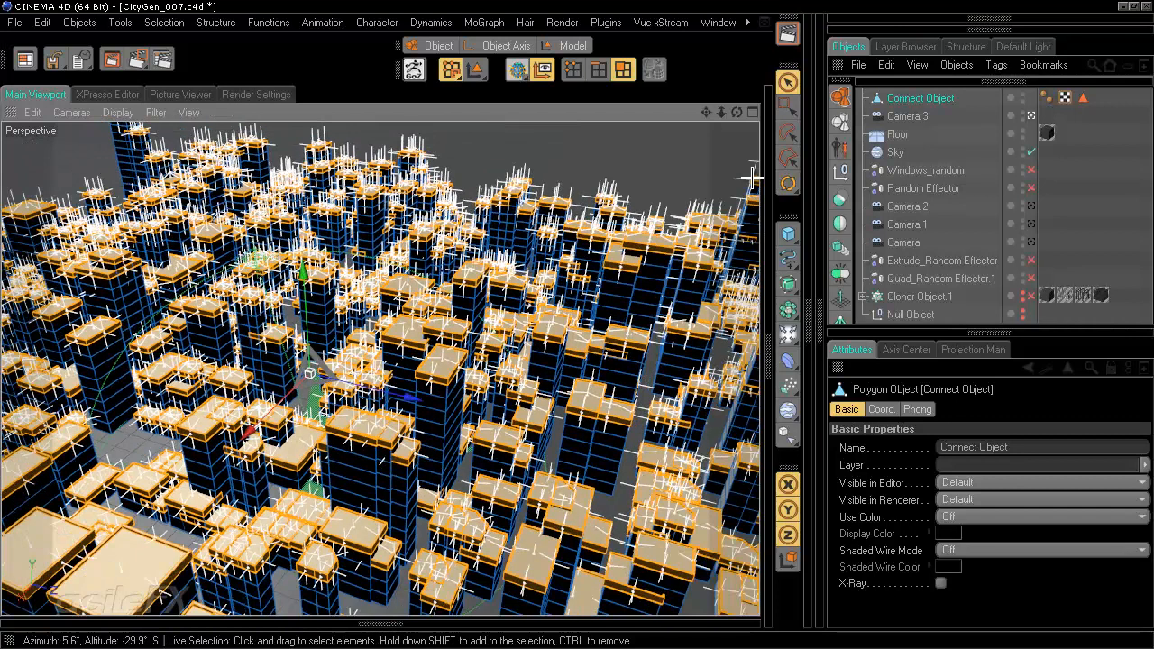
pyautogui.keyDown('alt'); pyautogui.moveTo(752, 178); pyautogui.dragTo(752, 178); pyautogui.keyUp('alt')
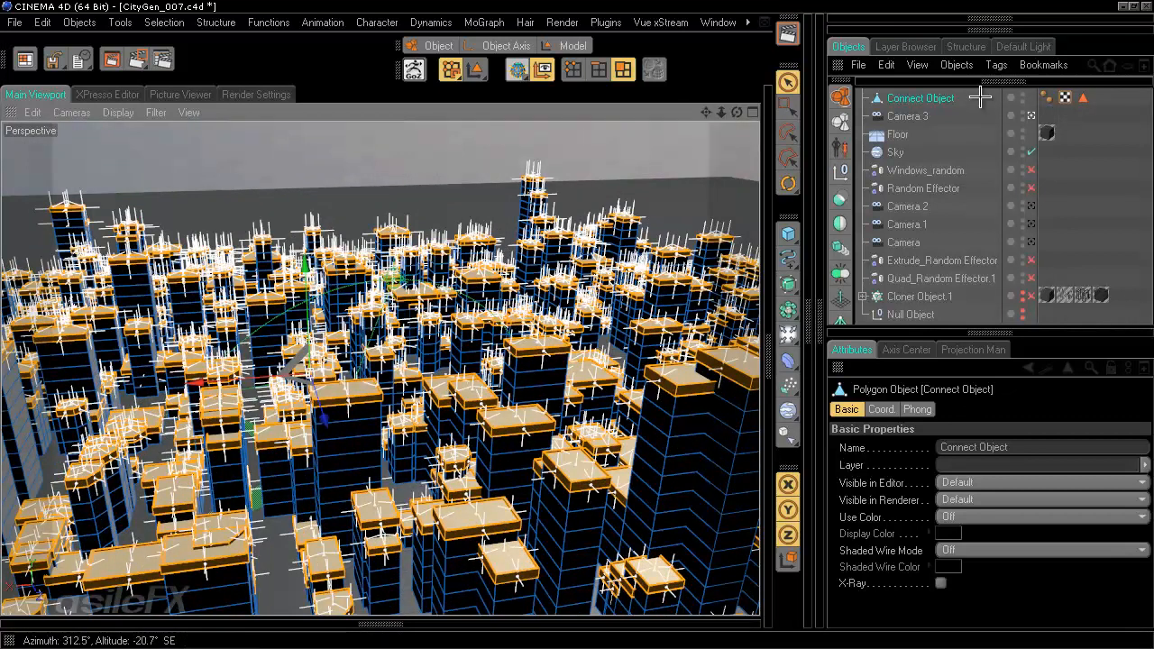
pyautogui.click(164, 23)
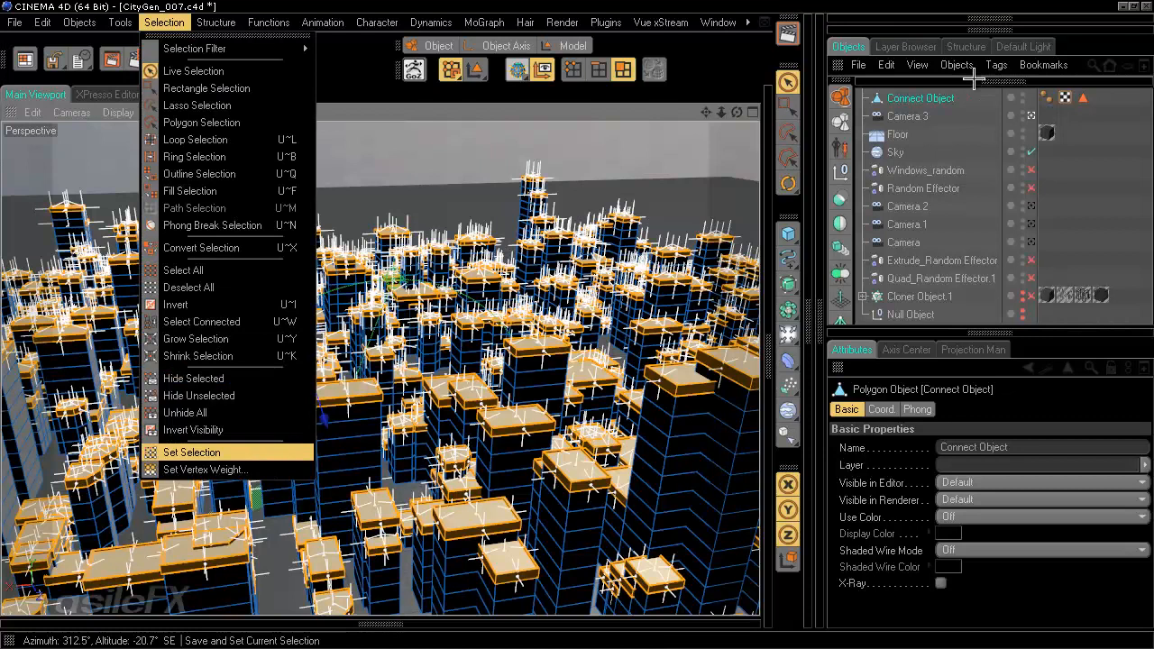
pyautogui.click(208, 453)
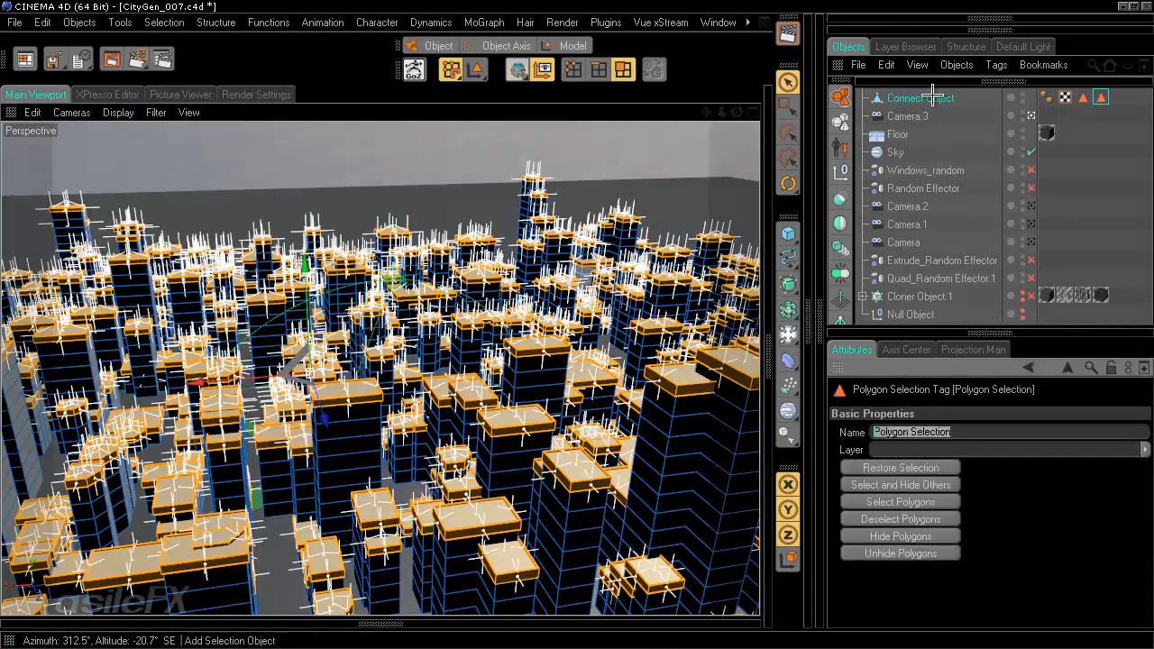
pyautogui.write('Topper')
pyautogui.press('Return')
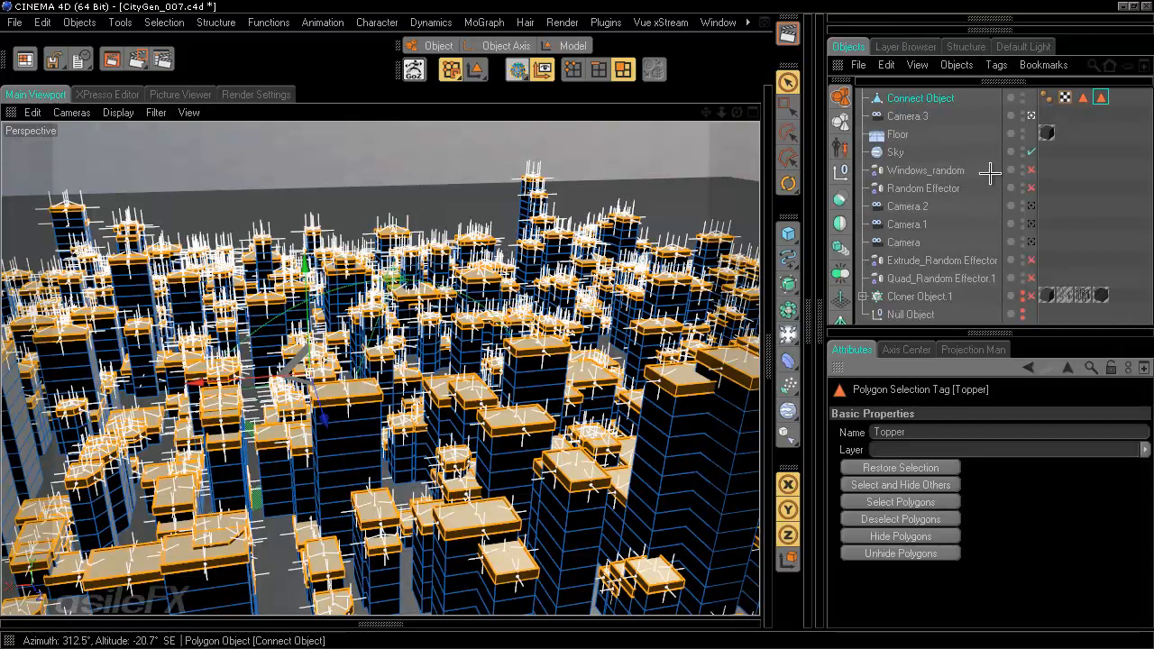
pyautogui.press('Return')
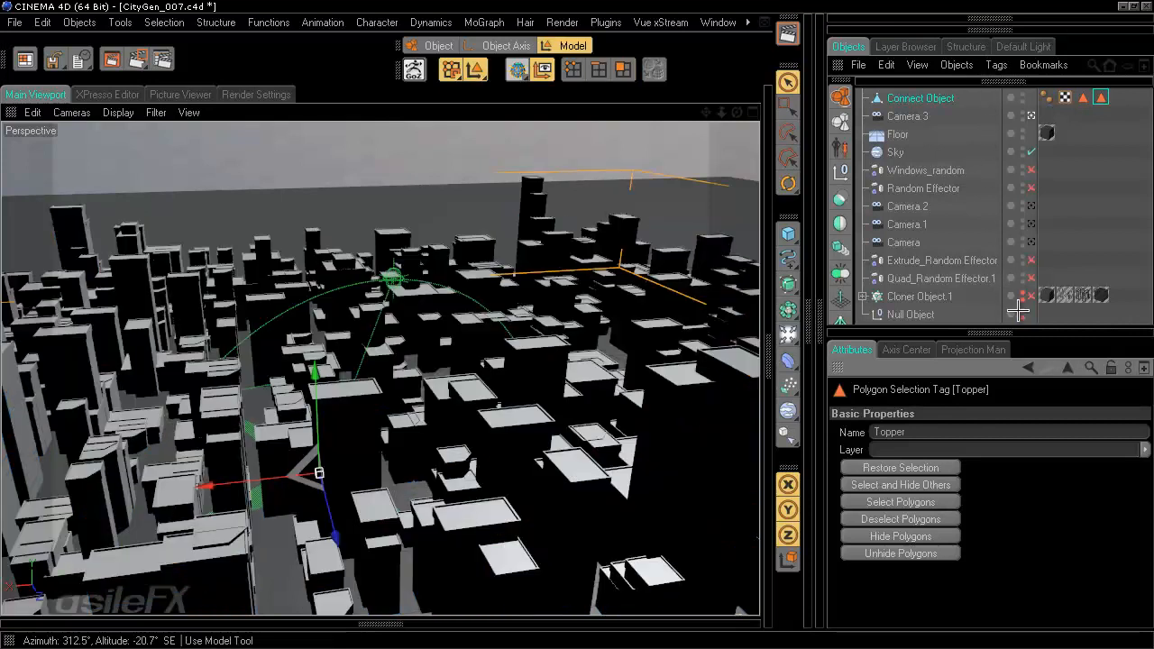
pyautogui.click(969, 114)
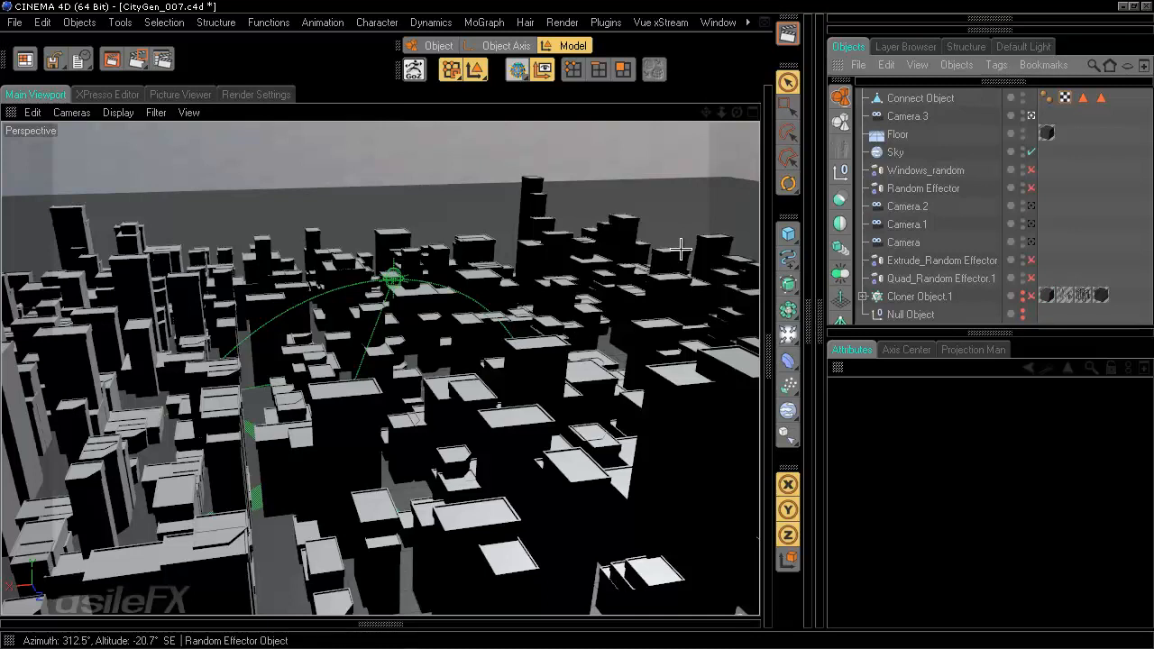
# Step: Add a MoGraph Fracture Object and set its mode to Explode Segments
pyautogui.keyDown('alt'); pyautogui.moveTo(577, 325); pyautogui.dragTo(824, 324); pyautogui.keyUp('alt')
pyautogui.keyDown('alt'); pyautogui.moveTo(577, 325); pyautogui.dragTo(775, 325, button='middle'); pyautogui.keyUp('alt')
pyautogui.keyDown('alt'); pyautogui.moveTo(577, 325); pyautogui.dragTo(183, 42); pyautogui.keyUp('alt')
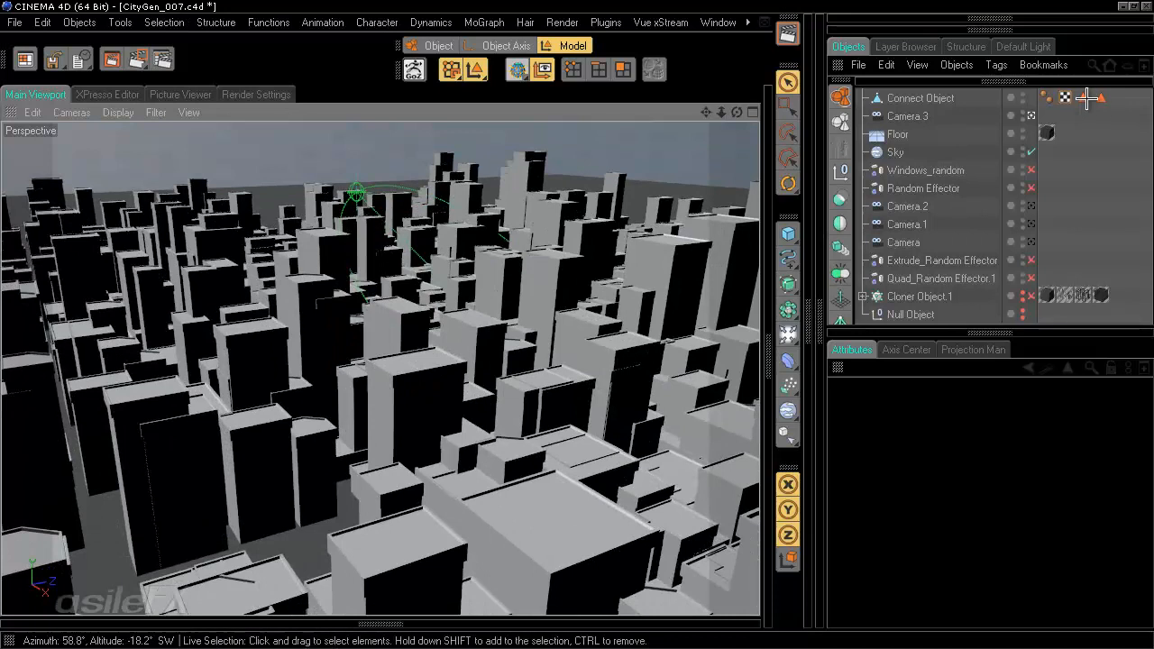
pyautogui.click(818, 419)
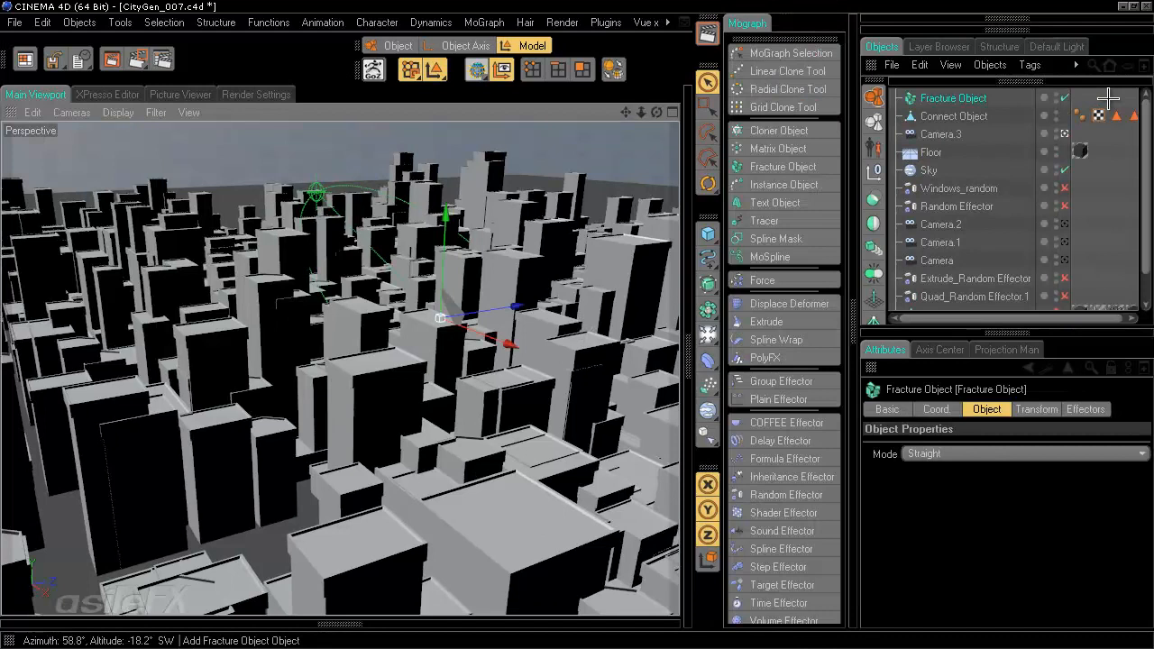
pyautogui.click(1019, 453)
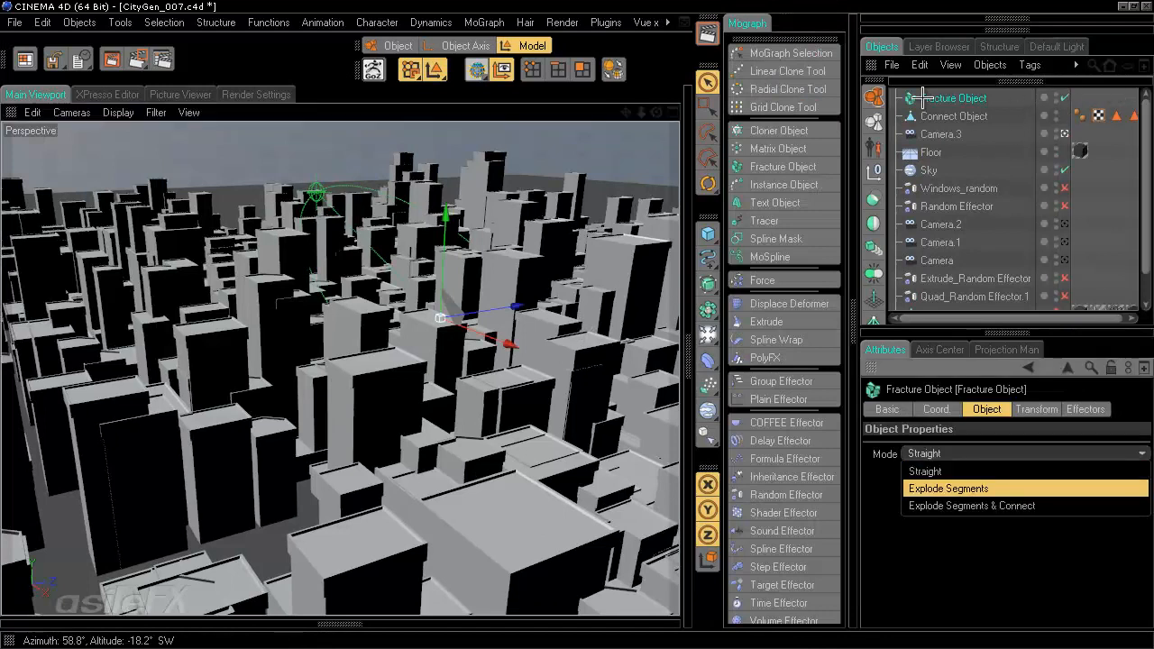
pyautogui.press('Return')
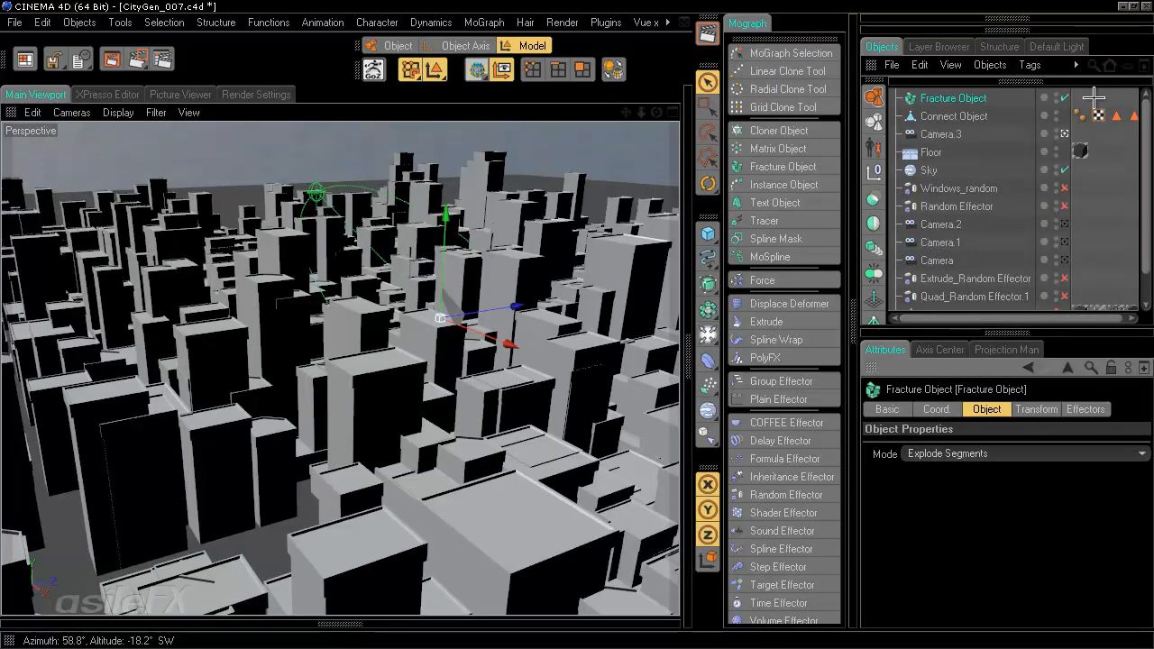
pyautogui.click(954, 117)
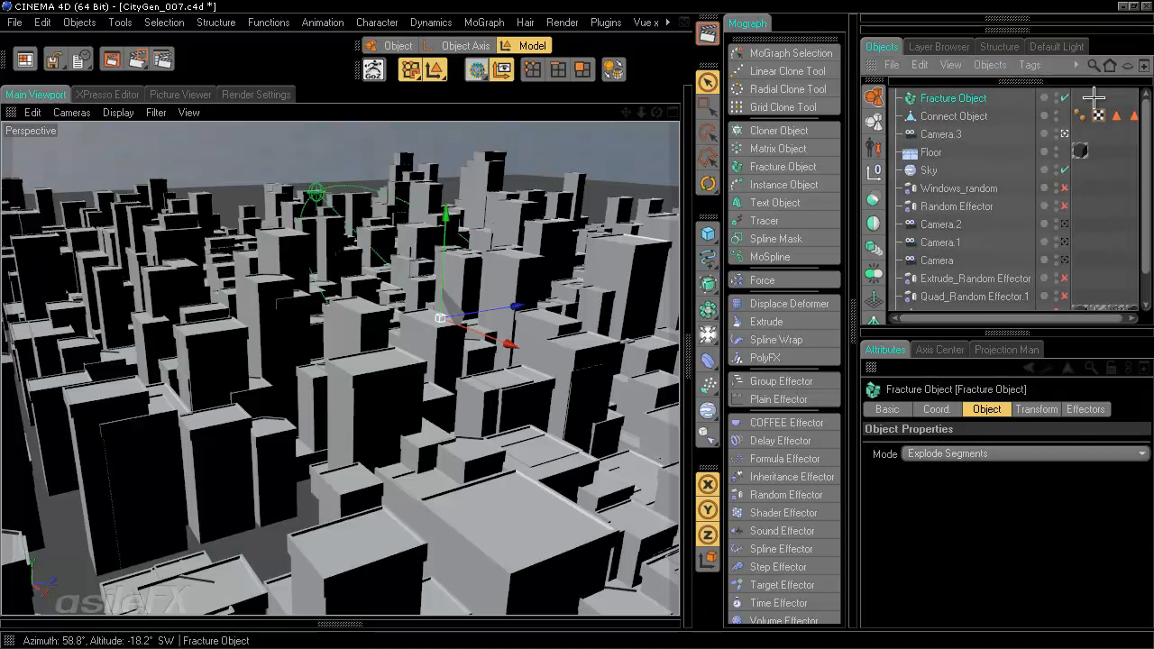
pyautogui.scroll(-3, 551, 145)
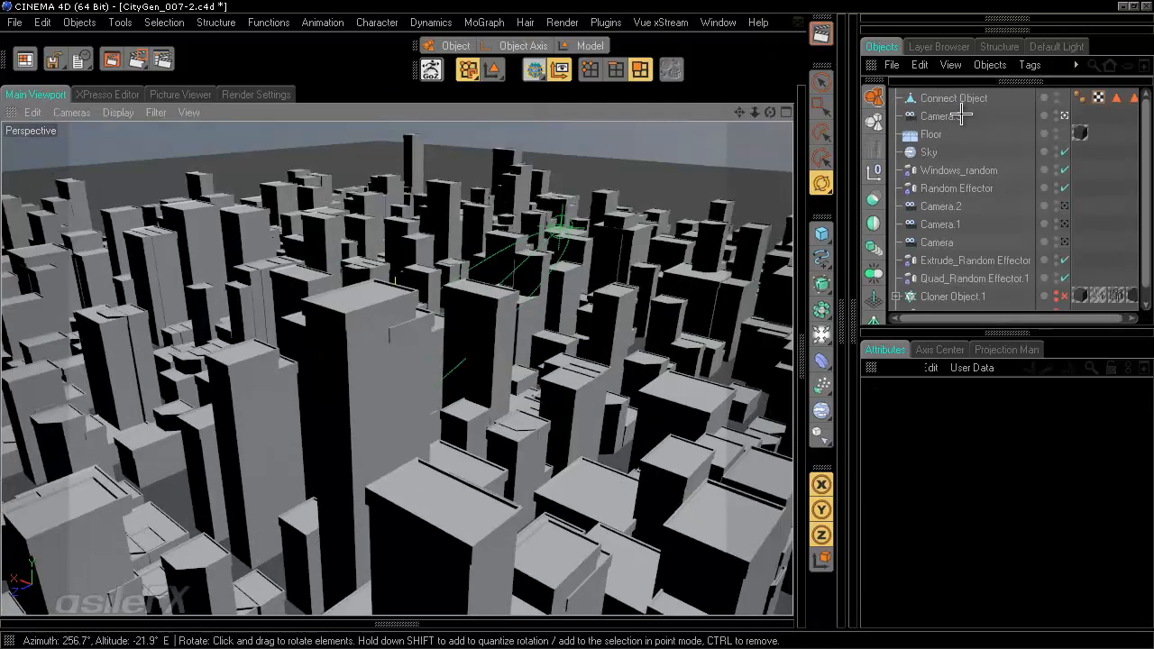
pyautogui.click(952, 97)
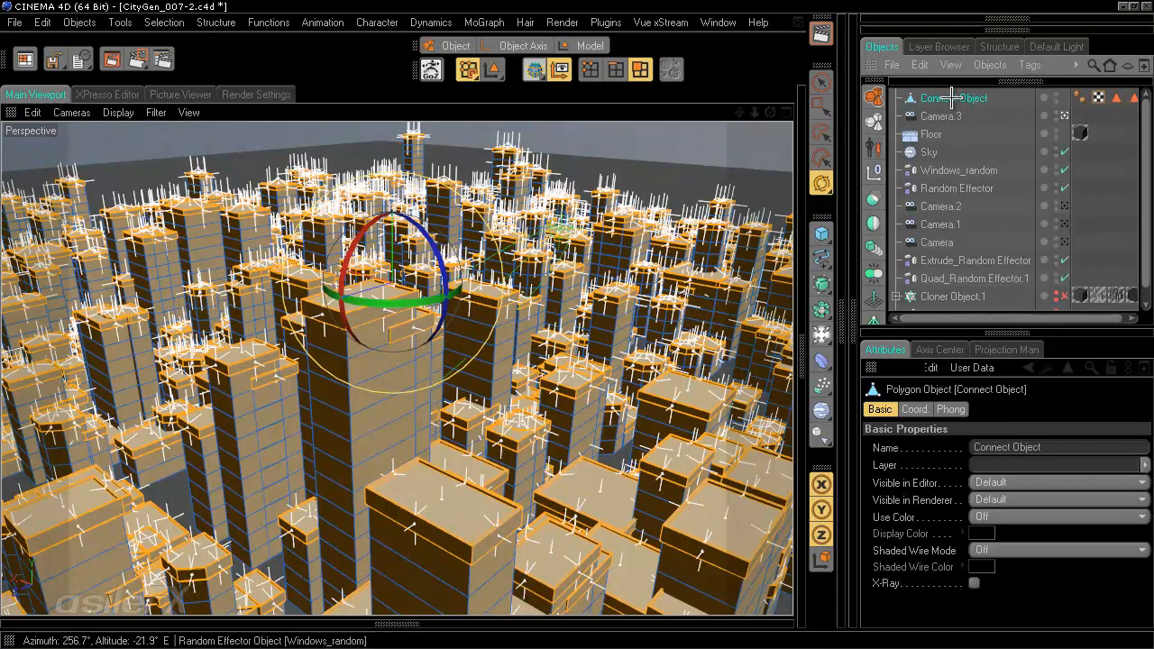
pyautogui.keyDown('ctrl'); pyautogui.click(951, 98); pyautogui.keyUp('ctrl')
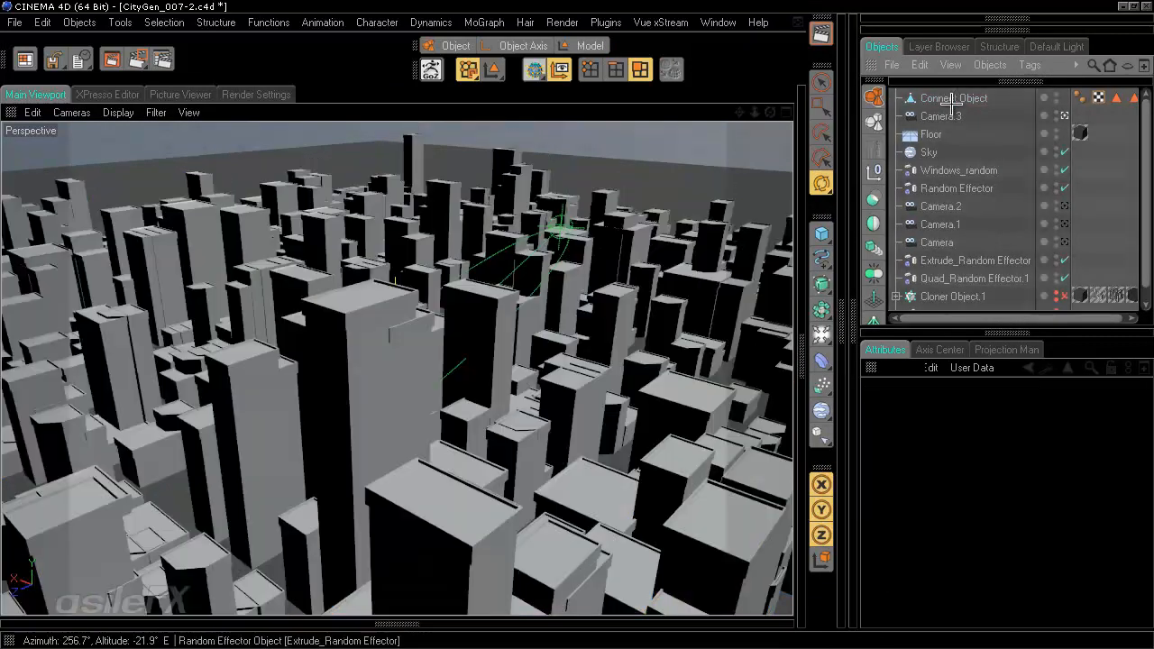
pyautogui.scroll(-1, 952, 97)
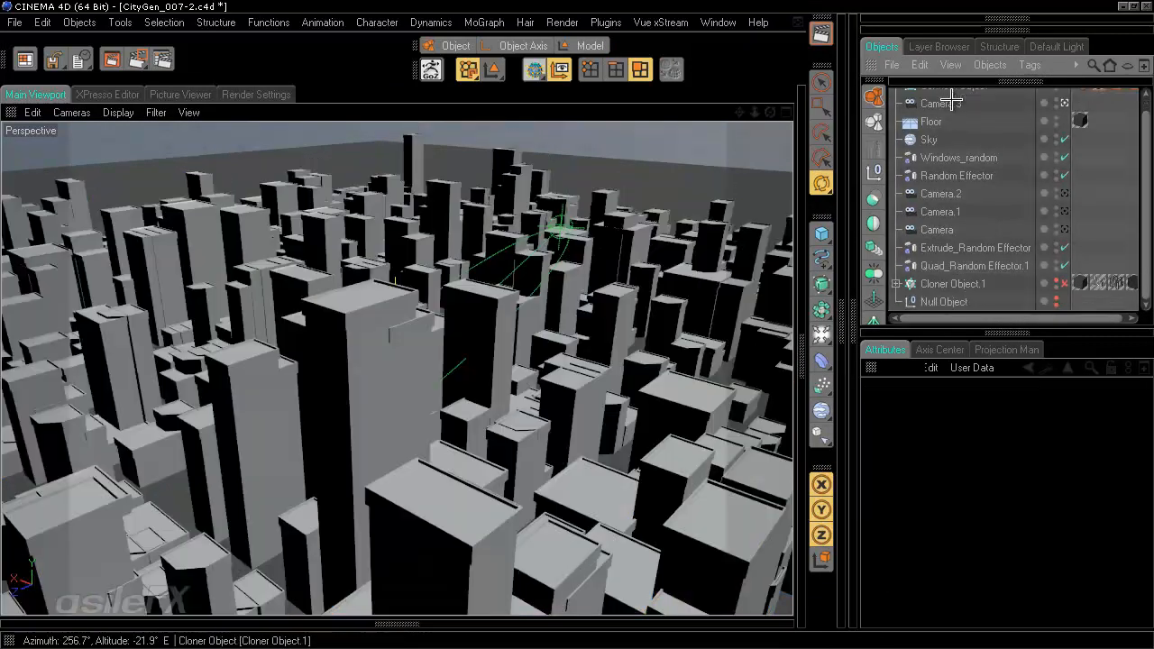
# Step: Re-enable the Cloner Object.1 generator and the Quad Cloner nested inside it
pyautogui.click(895, 284)
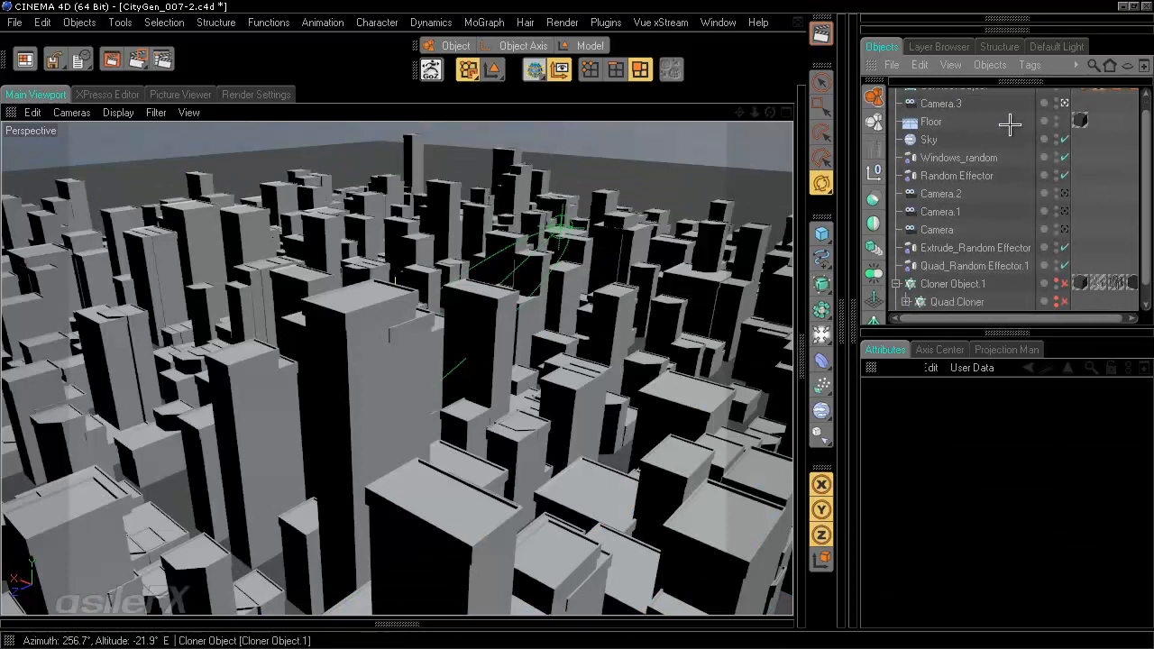
pyautogui.scroll(-1, 938, 139)
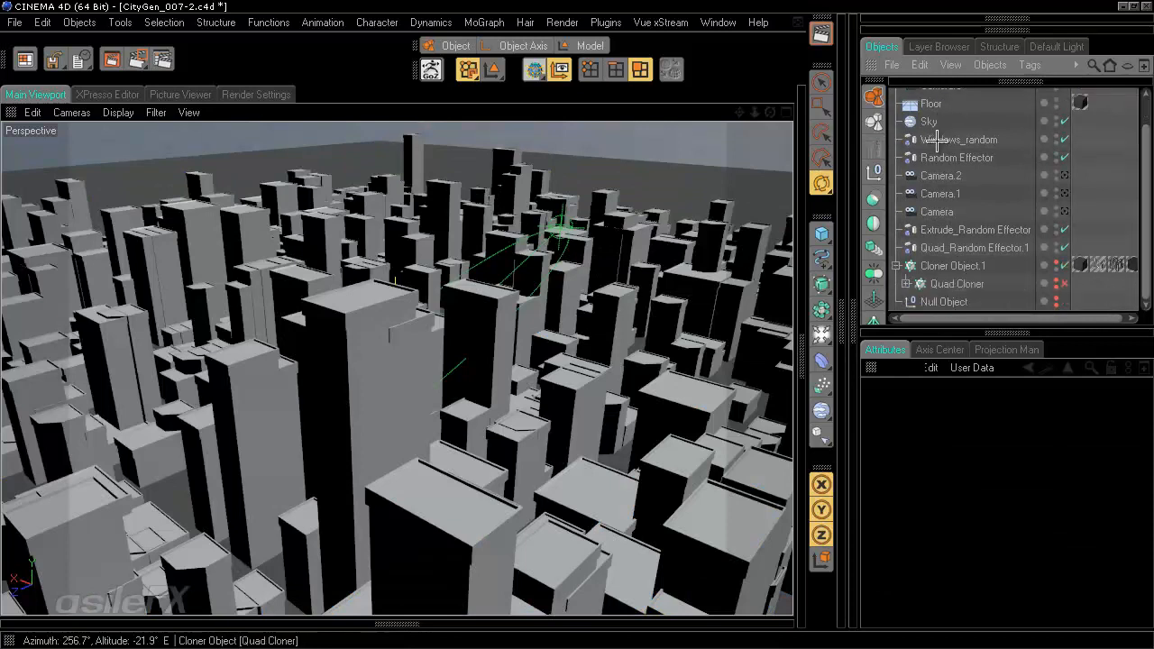
pyautogui.click(1044, 284)
pyautogui.press('Escape')
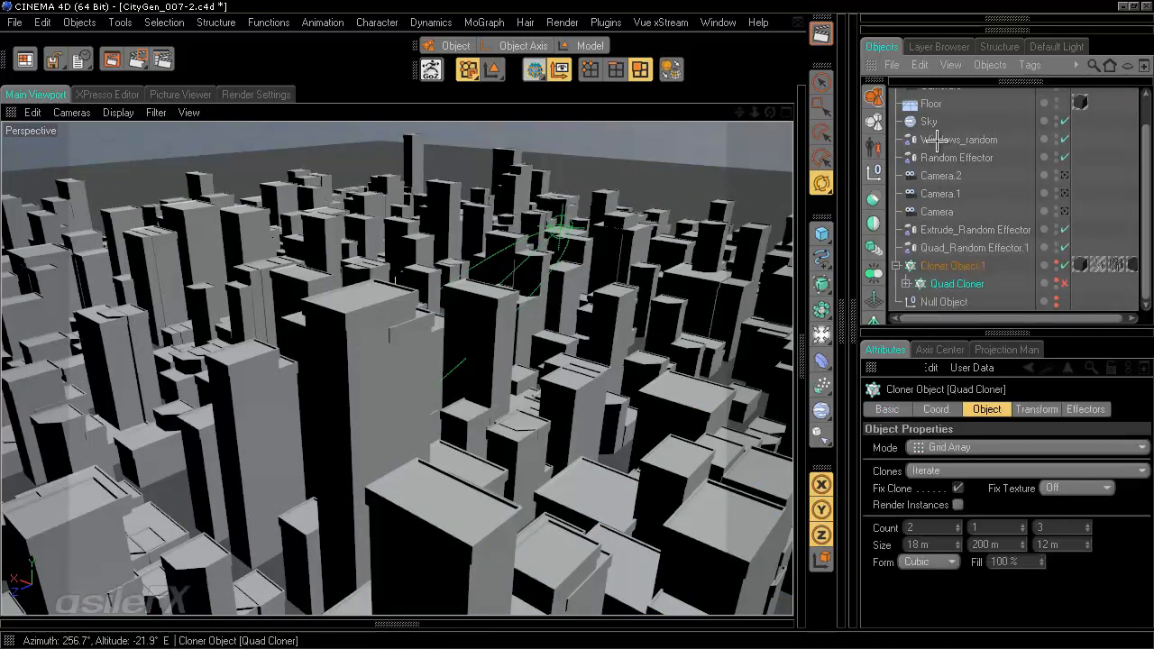
pyautogui.click(1064, 284)
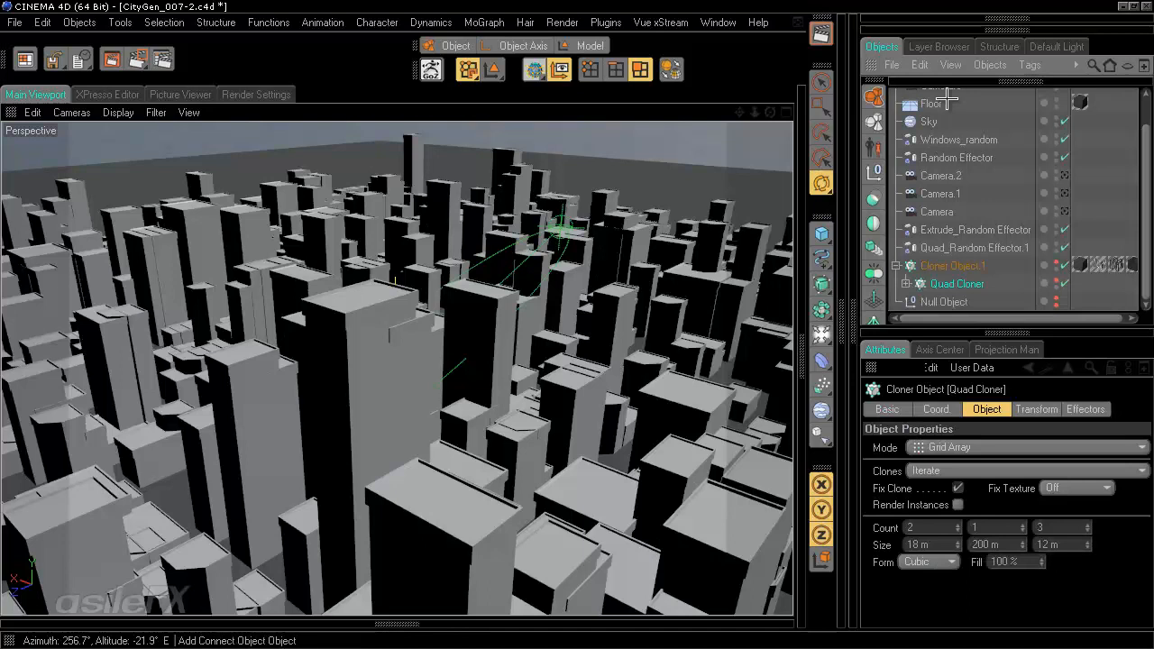
pyautogui.click(895, 266)
pyautogui.click(1005, 194)
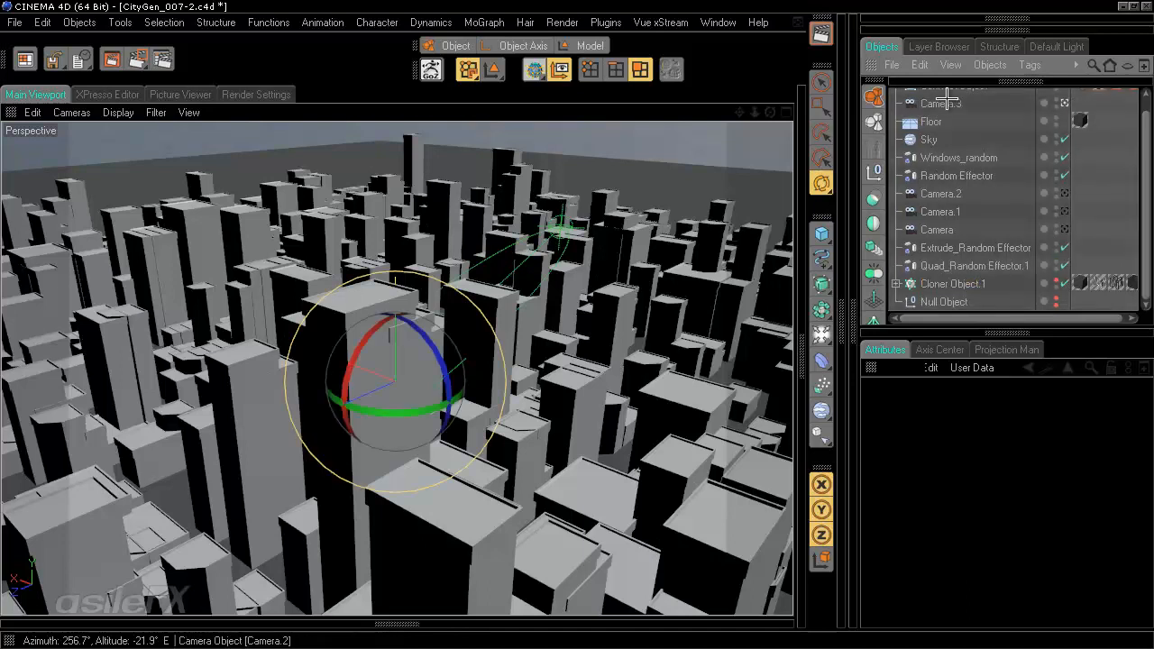
# Step: Split the selected building-cap polygons of the Connect Object into a separate polygon object
pyautogui.scroll(1, 946, 97)
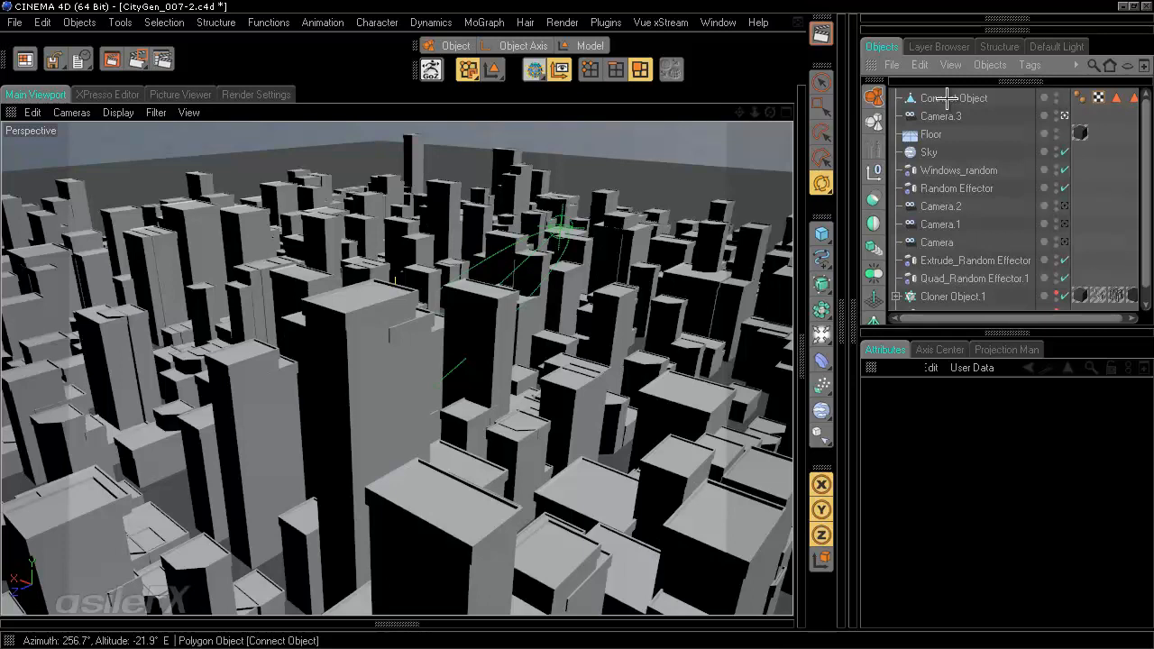
pyautogui.click(946, 99)
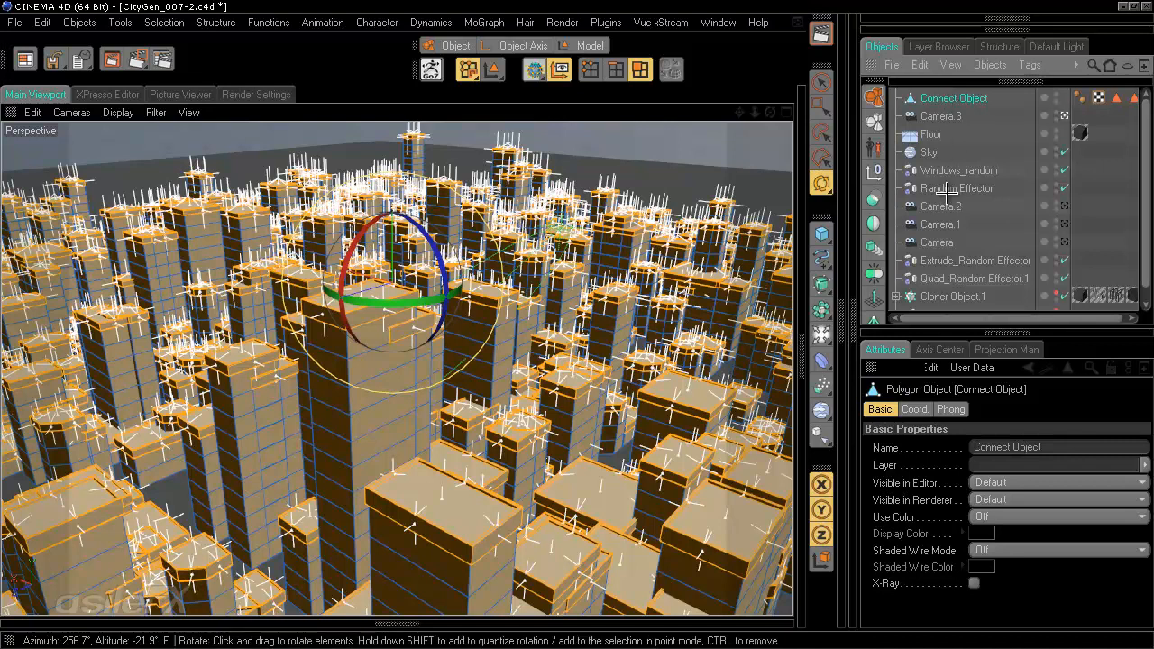
pyautogui.click(217, 22)
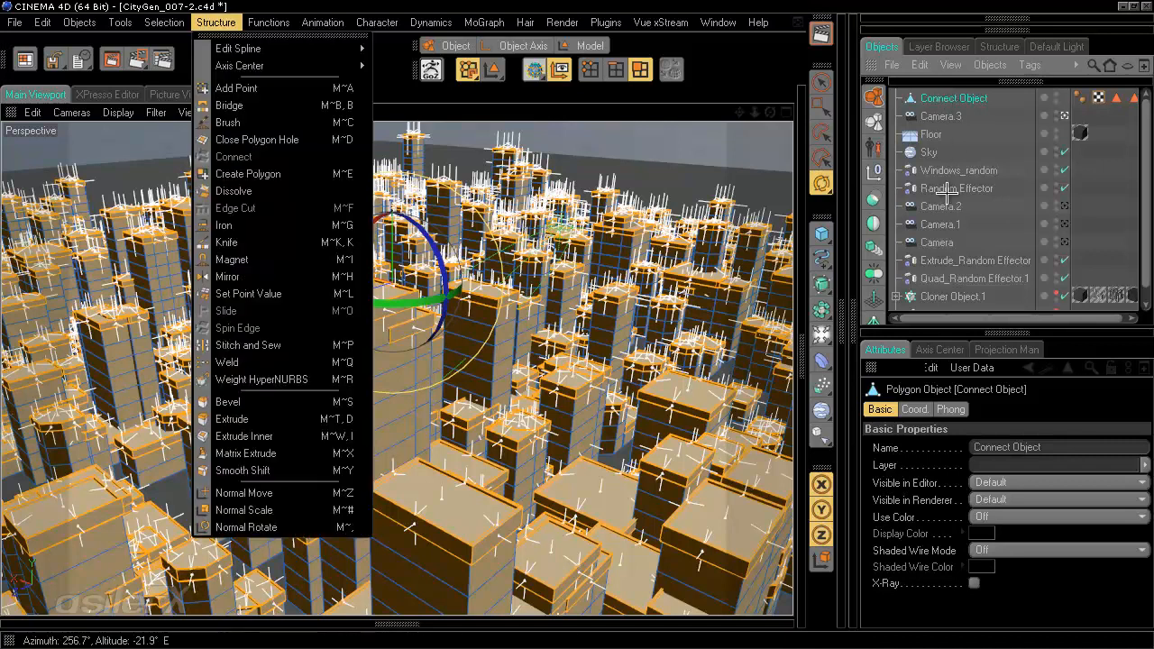
pyautogui.moveTo(269, 22)
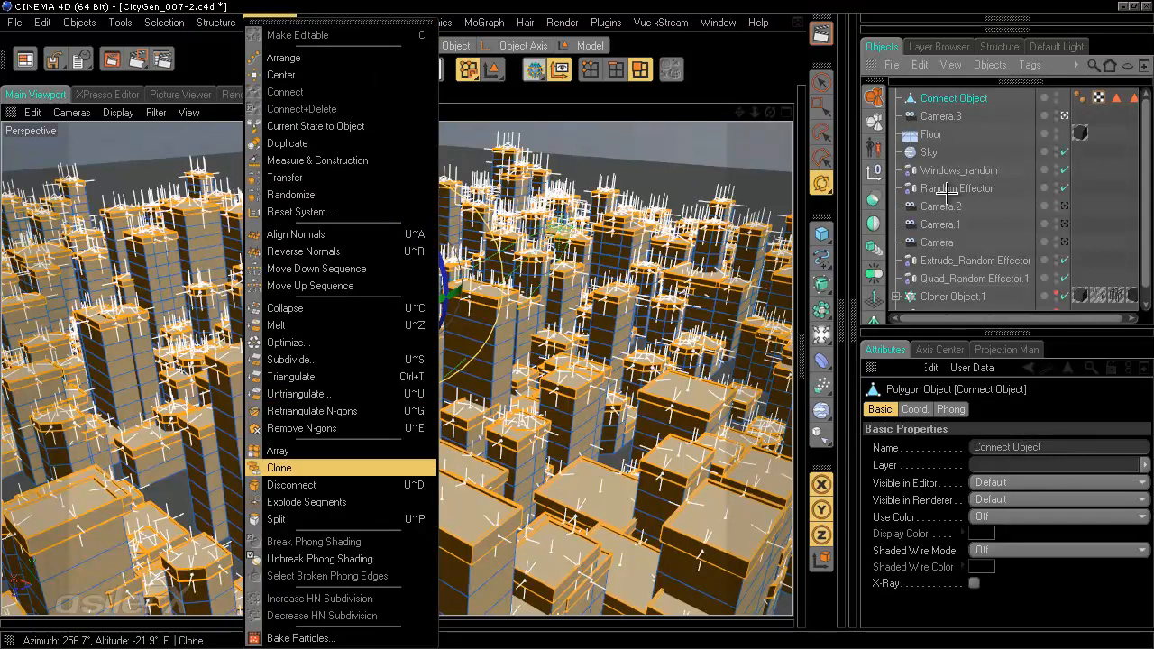
pyautogui.click(276, 519)
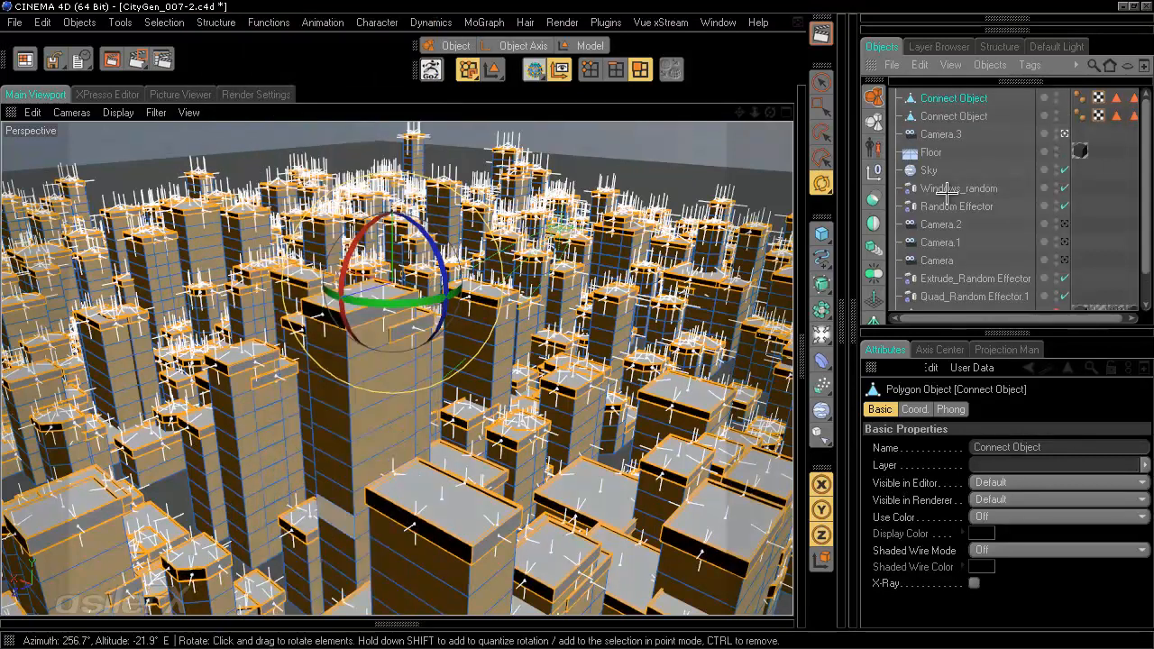
# Step: Hide the split caps object in the editor and turn off renderer visibility for the full-city Connect Object
pyautogui.press('Down')
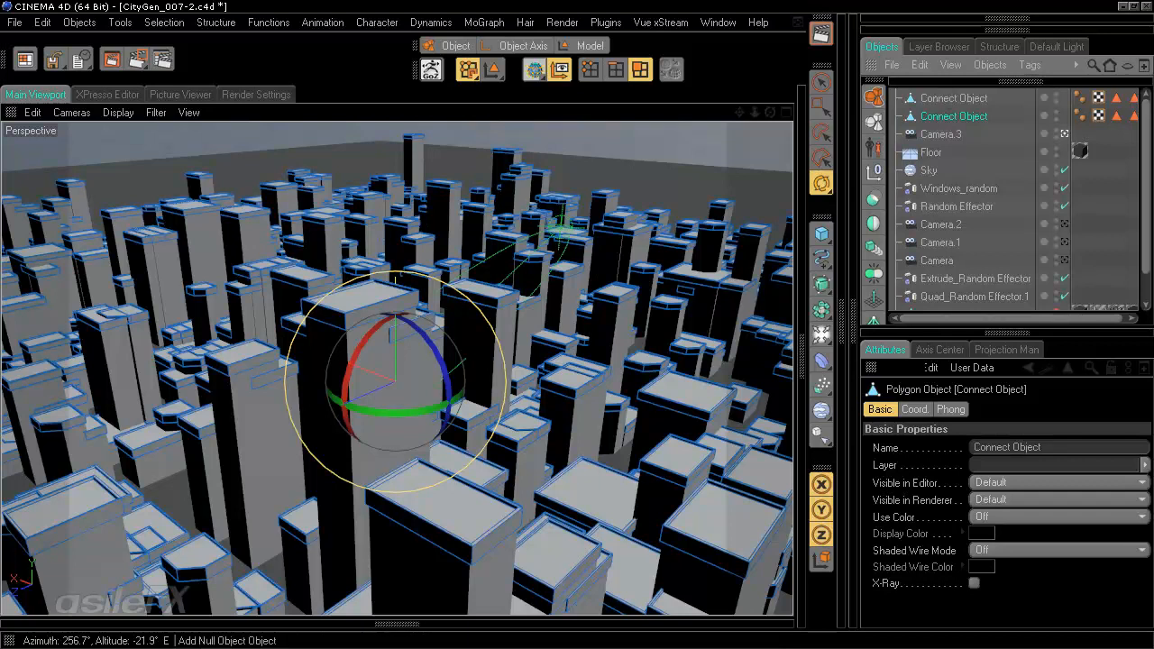
pyautogui.click(1001, 154)
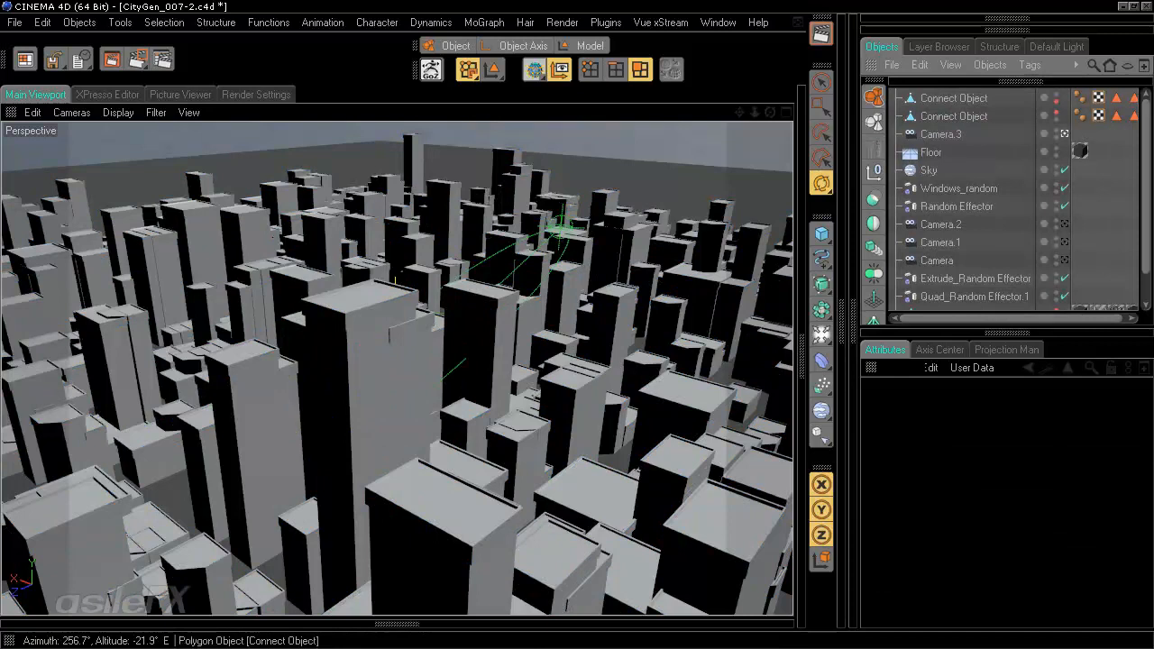
pyautogui.click(954, 116)
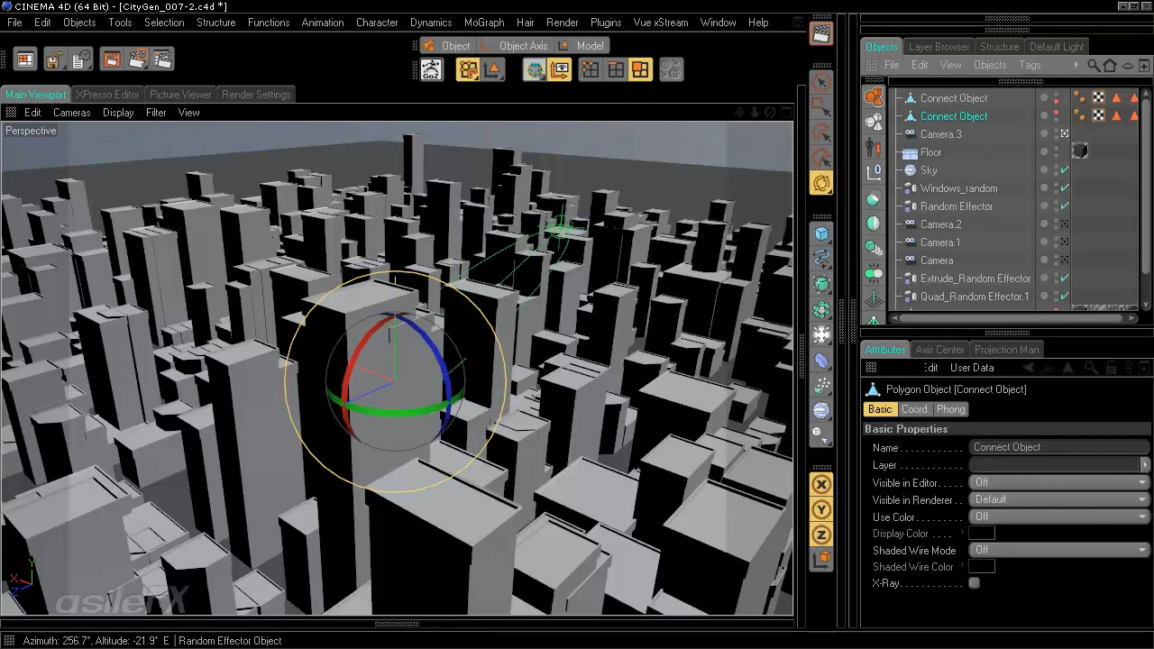
# Step: Delete the Topper null and the four Extrude deformers below it from Cube.1 in the Quad Cloner
pyautogui.scroll(-2, 965, 199)
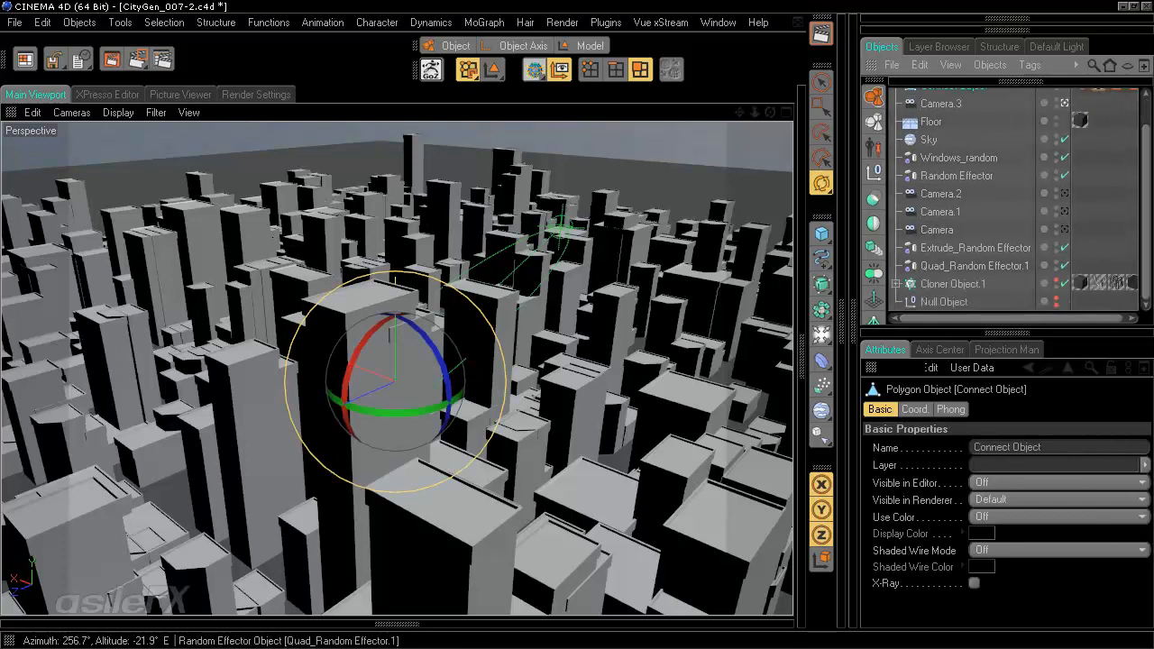
pyautogui.click(895, 283)
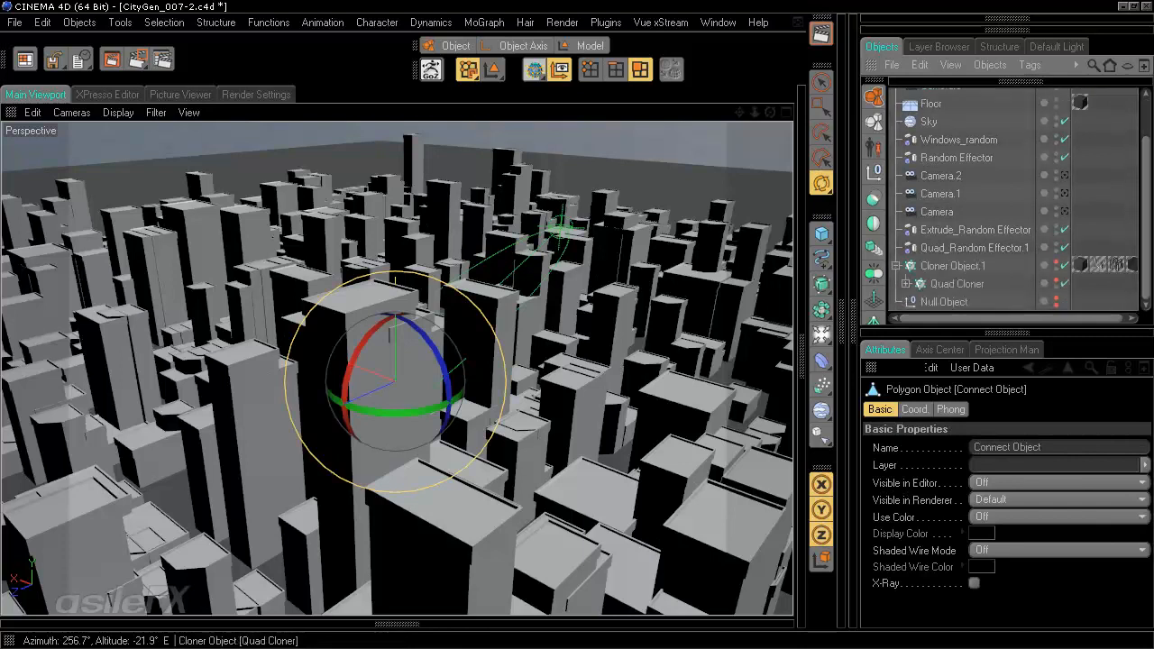
pyautogui.click(906, 284)
pyautogui.scroll(-6, 964, 225)
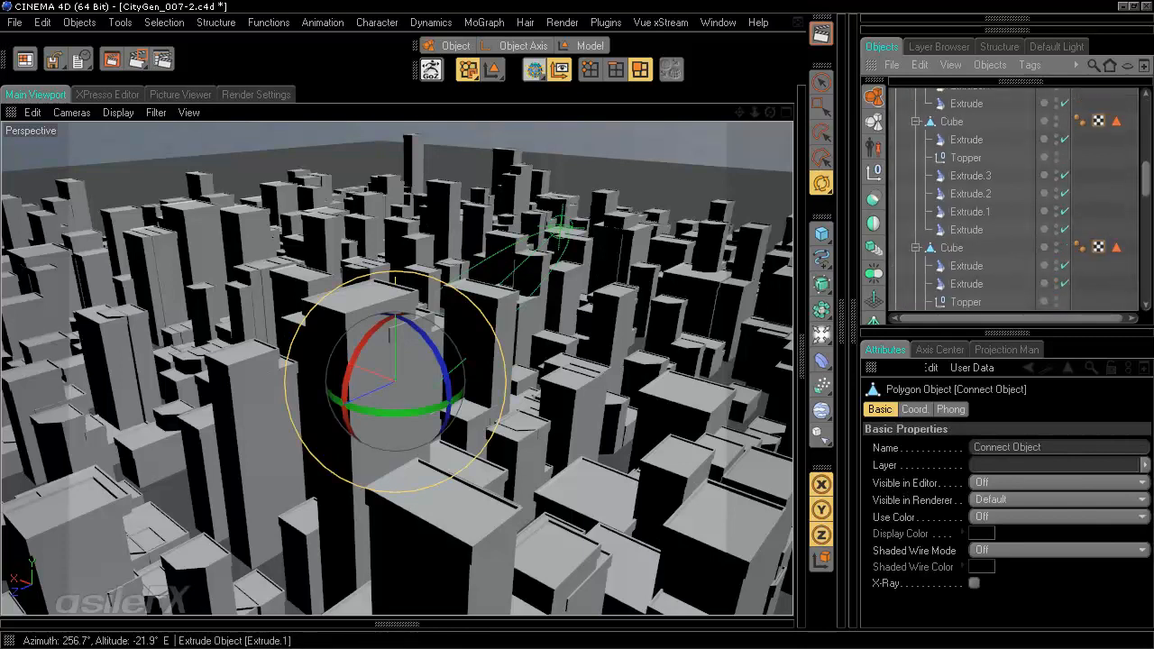
pyautogui.scroll(2, 964, 212)
pyautogui.scroll(2, 969, 270)
pyautogui.click(967, 248)
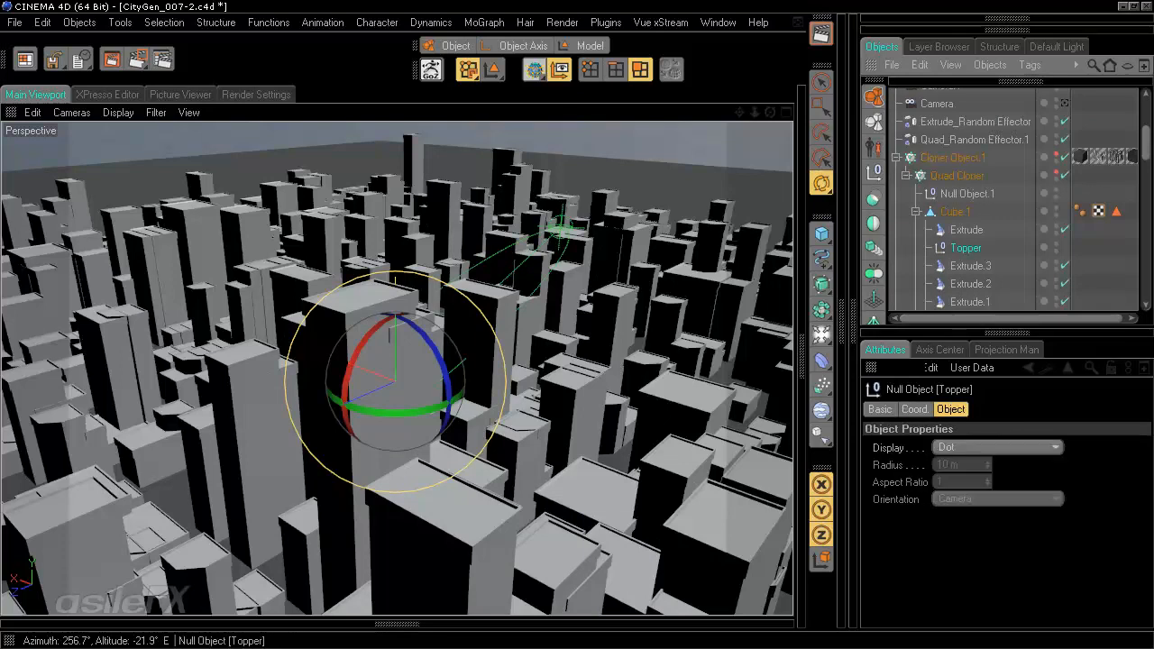
pyautogui.scroll(-2, 967, 249)
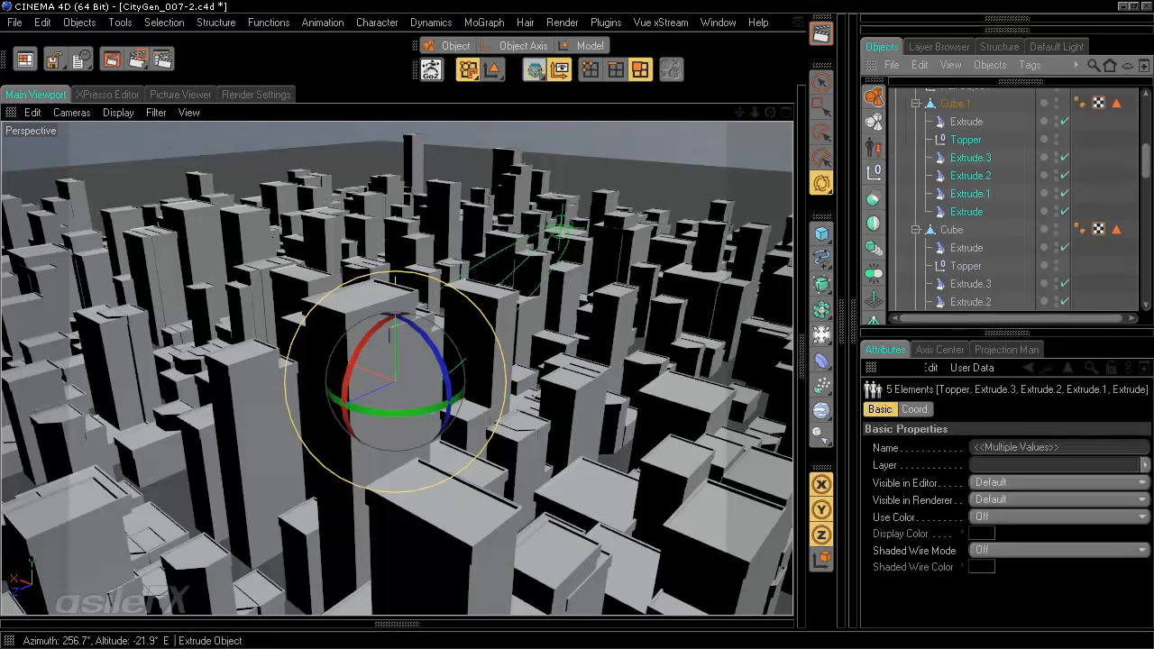
pyautogui.hotkey('ctrl', 'z')
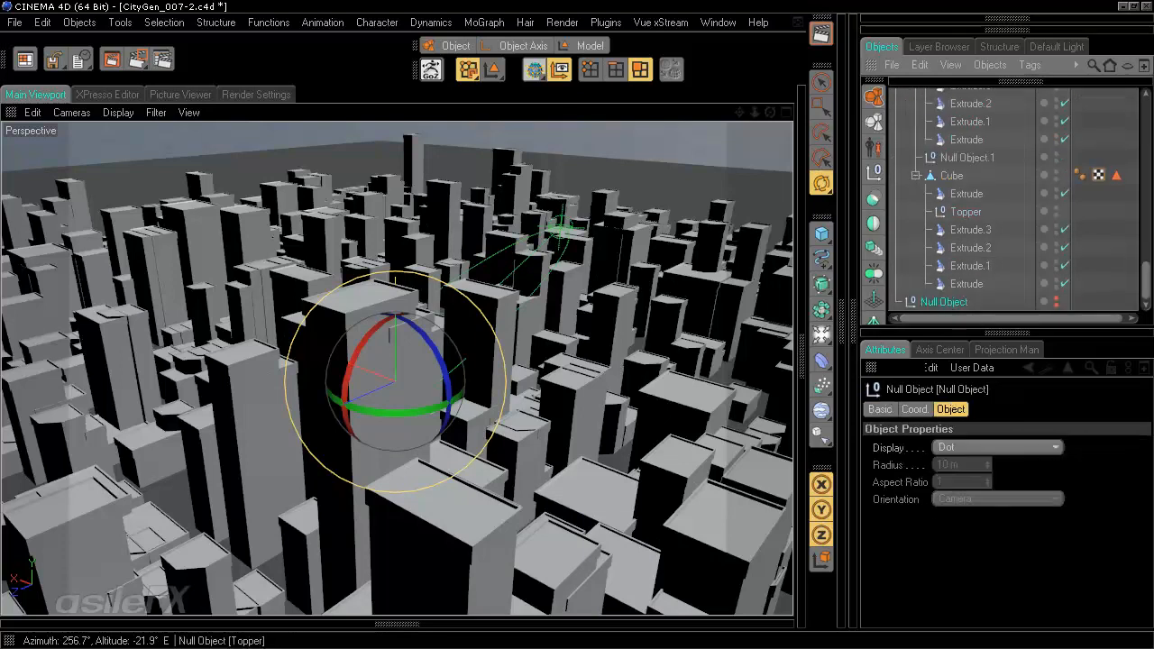
# Step: Delete the Topper nulls and the Extrude deformers below them from the two Cubes following Cube.1 in the Quad Cloner
pyautogui.scroll(13, 967, 212)
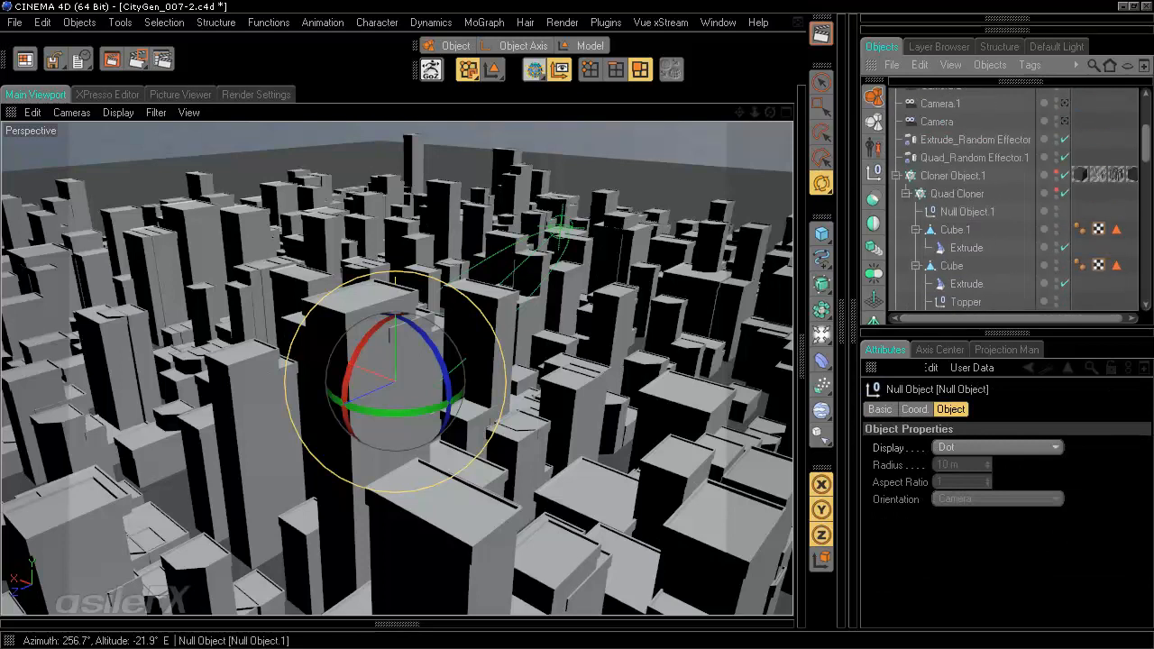
pyautogui.scroll(-2, 968, 212)
pyautogui.click(965, 194)
pyautogui.keyDown('shift'); pyautogui.click(966, 266); pyautogui.keyUp('shift')
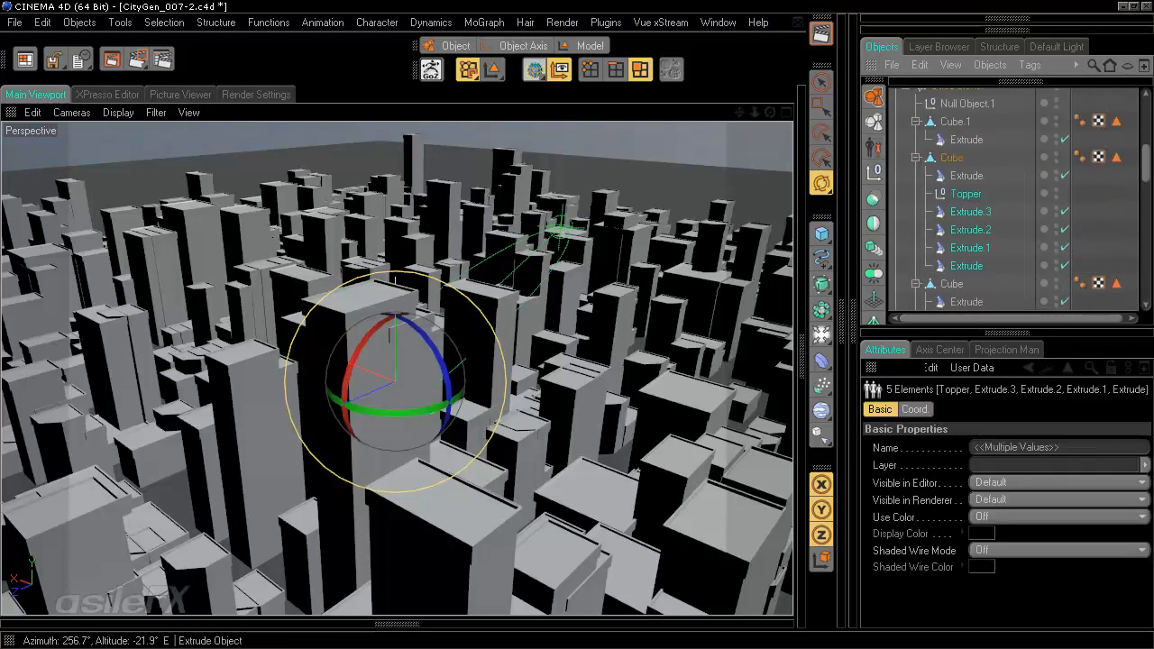
pyautogui.press('Delete')
pyautogui.click(966, 248)
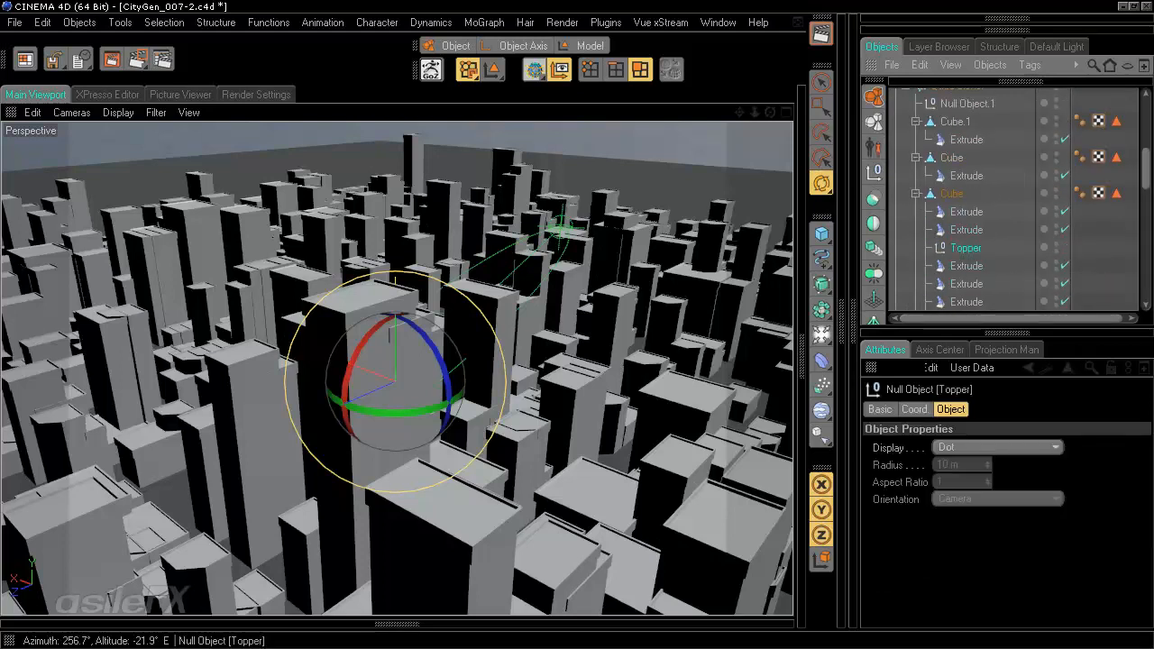
pyautogui.scroll(-2, 966, 248)
pyautogui.press('Delete')
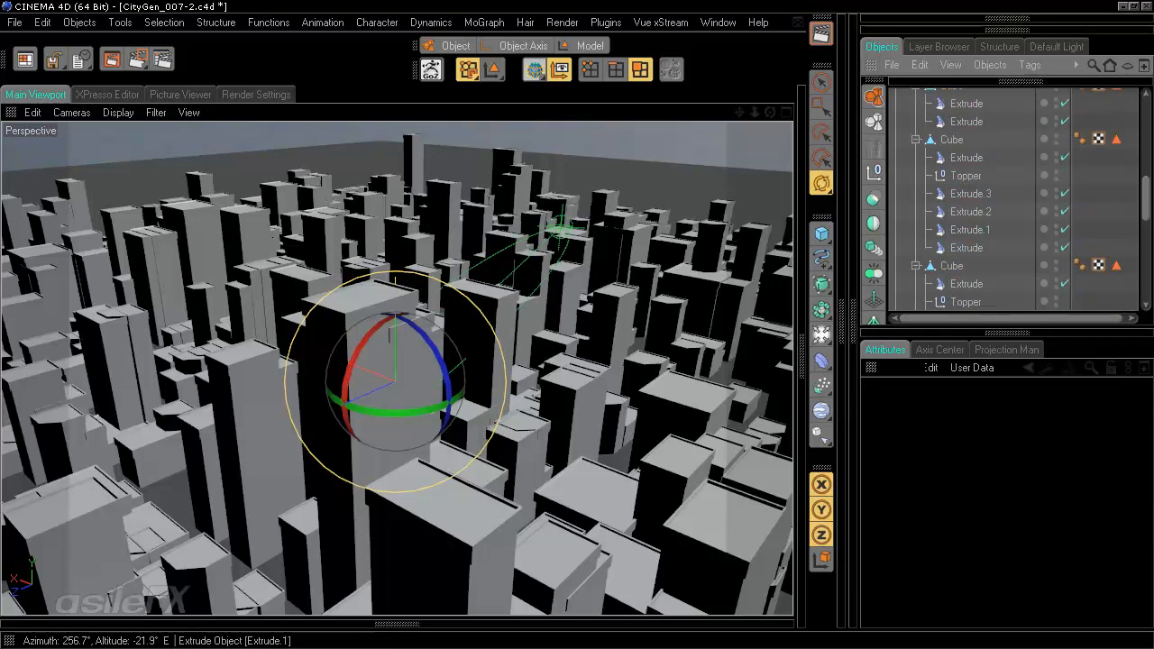
# Step: Skip one Cube and delete the Topper nulls and the four Extrude deformers below them from the two Cubes before the lower Null Object.1
pyautogui.scroll(-2, 966, 230)
pyautogui.click(965, 194)
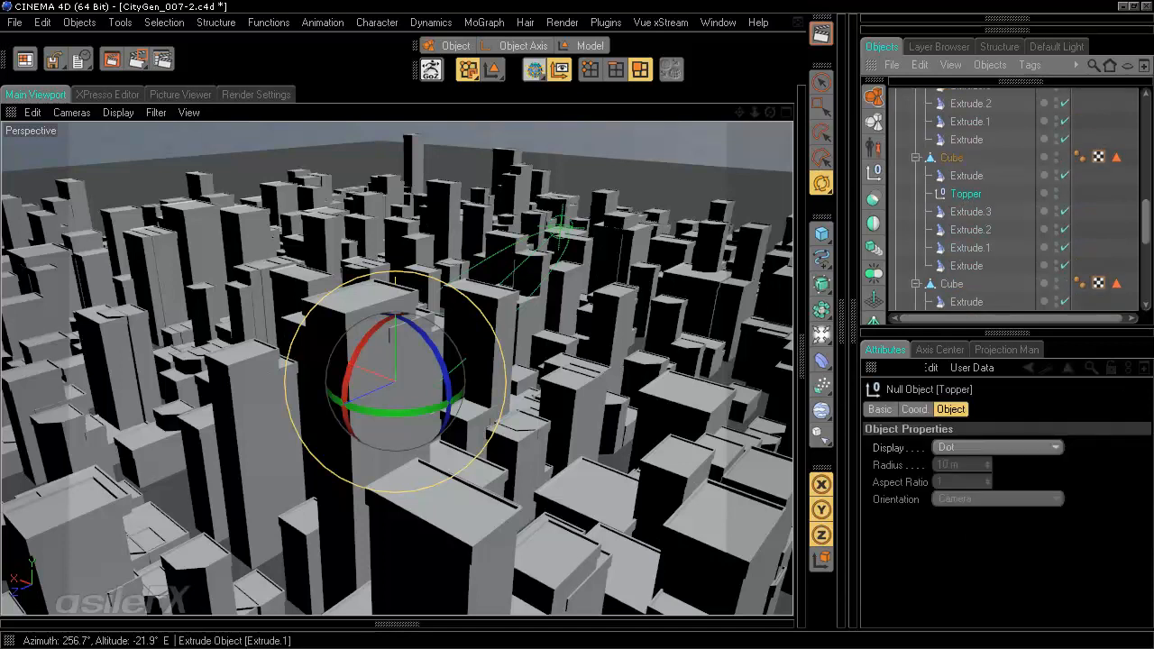
pyautogui.keyDown('shift'); pyautogui.click(966, 265); pyautogui.keyUp('shift')
pyautogui.press('Delete')
pyautogui.scroll(-2, 966, 261)
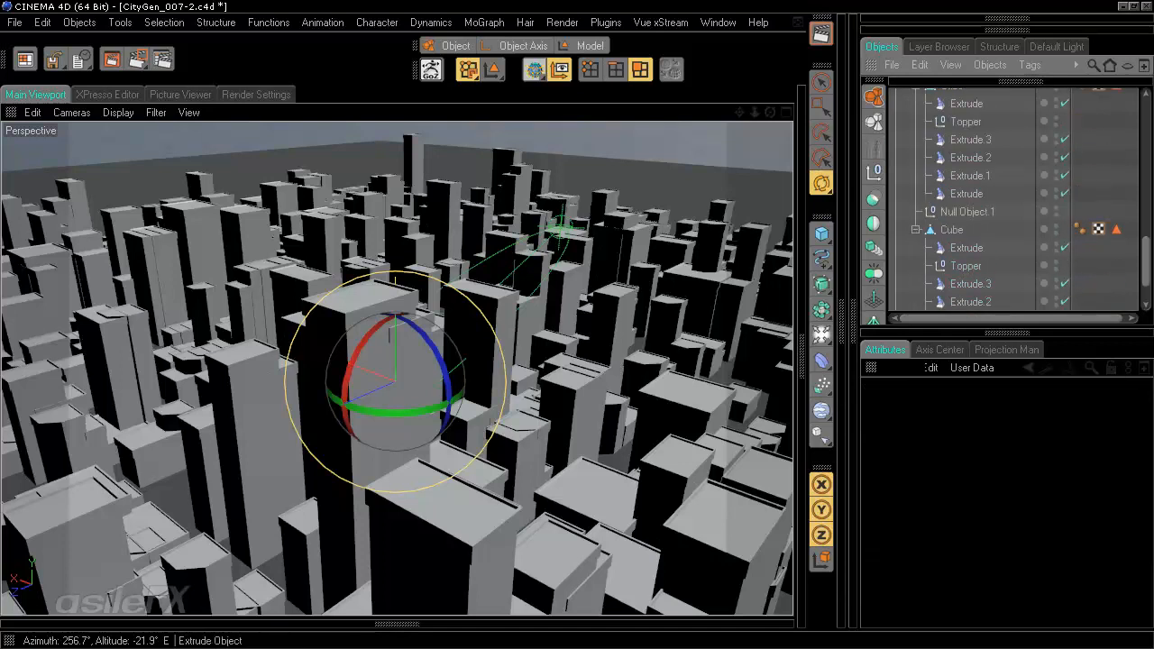
pyautogui.click(965, 122)
pyautogui.keyDown('shift'); pyautogui.click(967, 194); pyautogui.keyUp('shift')
pyautogui.press('Delete')
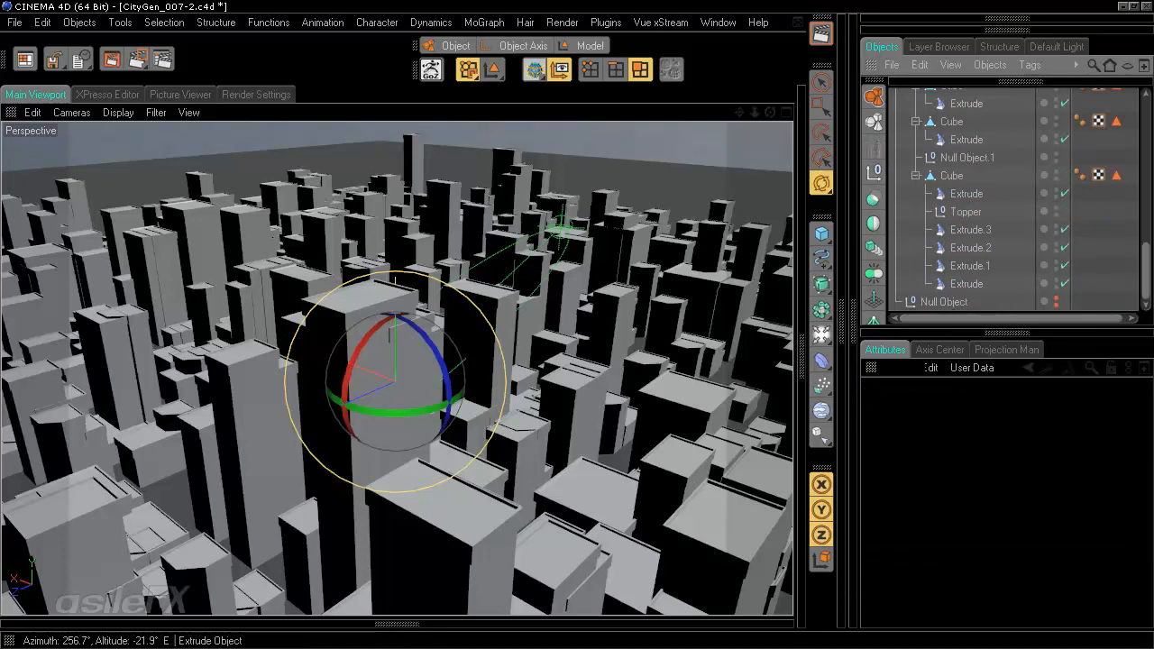
# Step: Delete the Topper null and the four Extrude deformers below it from both the last Cube and the skipped middle Cube
pyautogui.click(965, 212)
pyautogui.keyDown('shift'); pyautogui.click(966, 284); pyautogui.keyUp('shift')
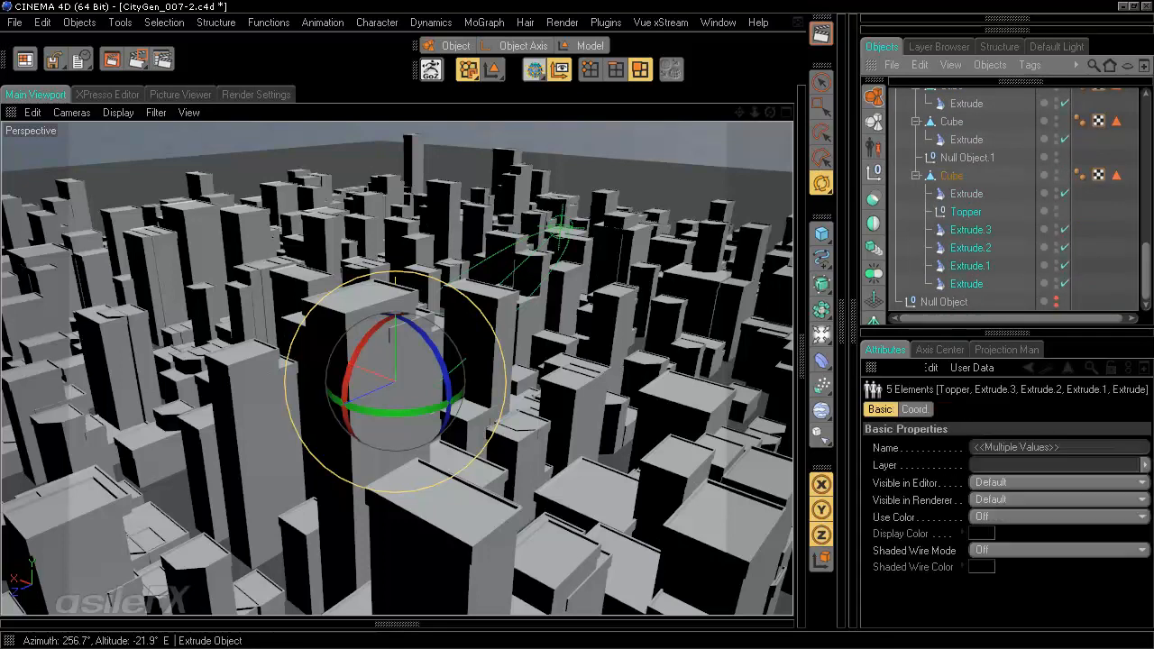
pyautogui.press('Delete')
pyautogui.scroll(2, 966, 199)
pyautogui.click(966, 192)
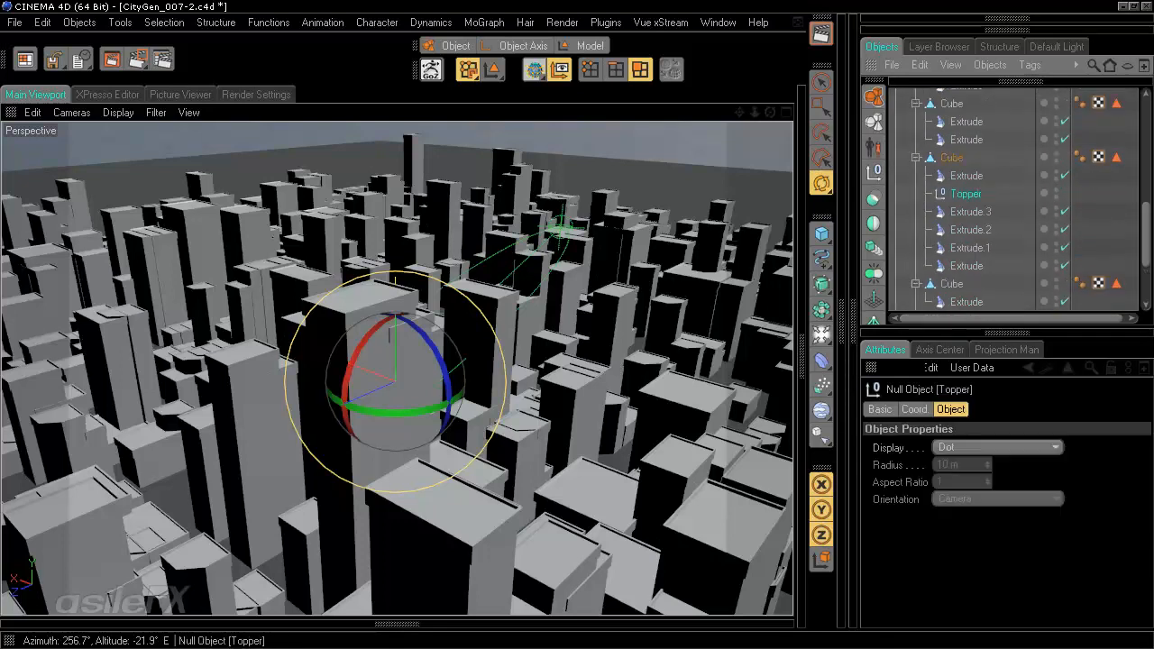
pyautogui.keyDown('shift'); pyautogui.click(966, 265); pyautogui.keyUp('shift')
pyautogui.press('Delete')
# Step: Render the active view to check the city with its split caps
pyautogui.scroll(3, 965, 207)
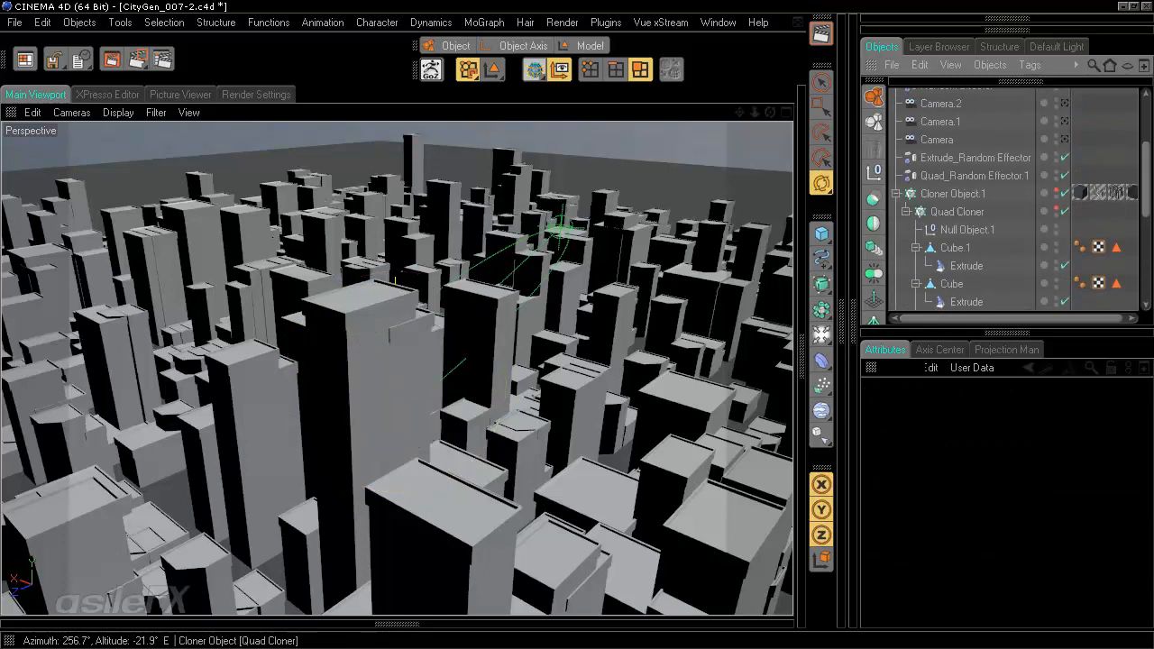
pyautogui.scroll(3, 960, 217)
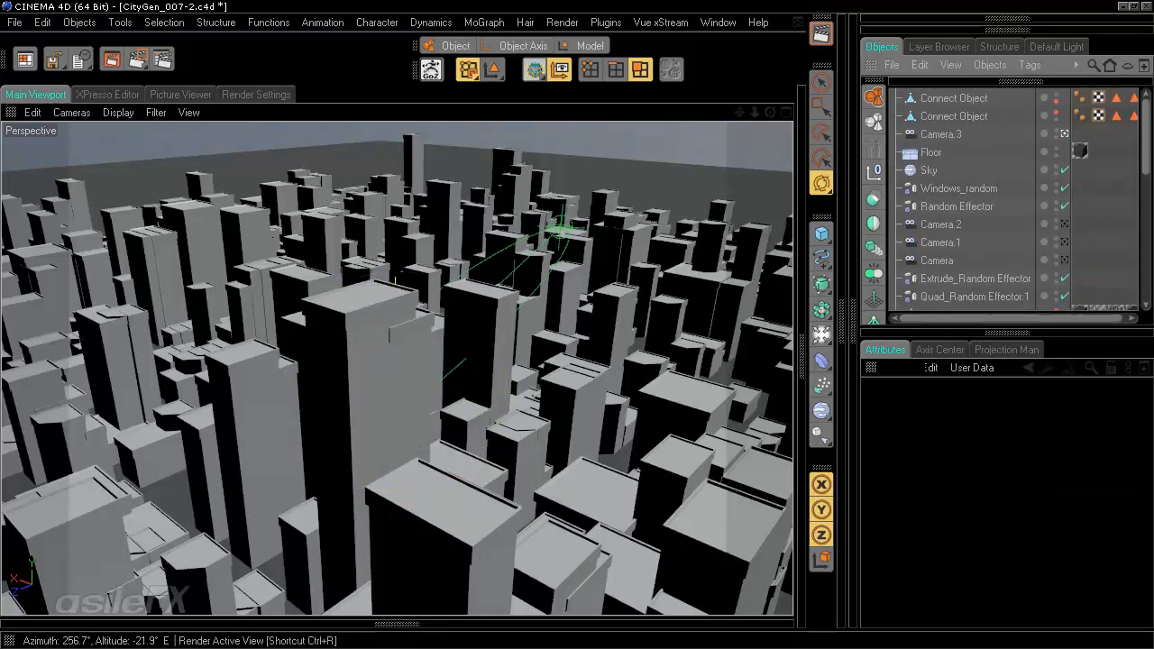
pyautogui.hotkey('ctrl', 'r')
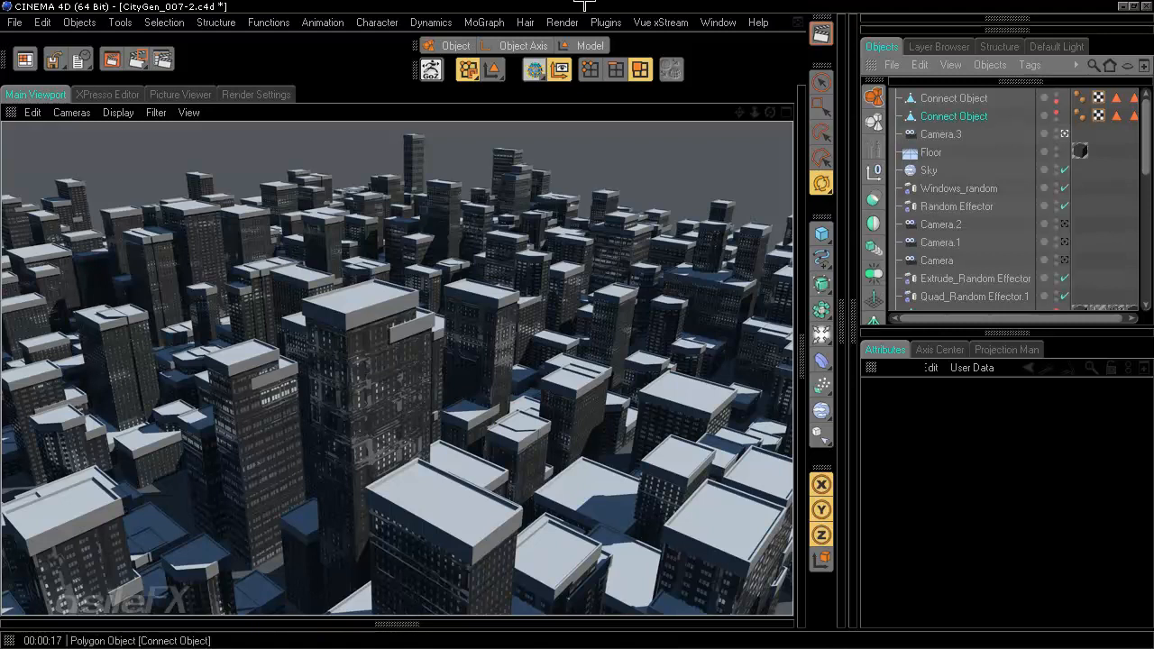
# Step: Rename the split caps object Toppers and the full-city Connect Object Building Preview
pyautogui.doubleClick(954, 116)
pyautogui.write('Toppers')
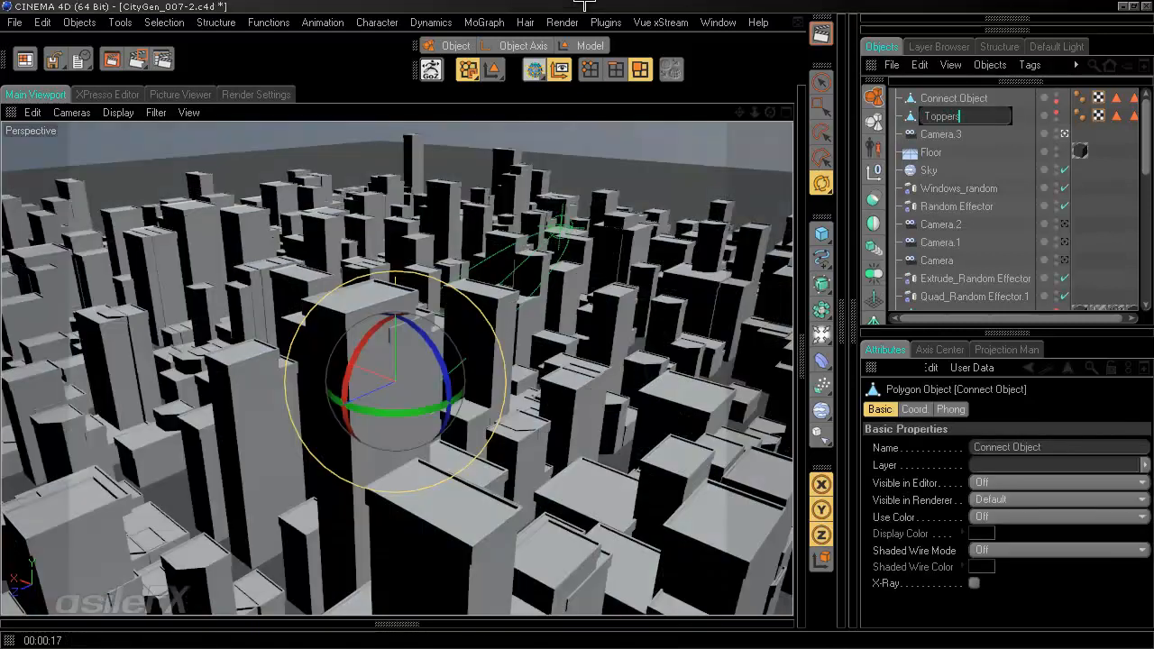
pyautogui.press('Return')
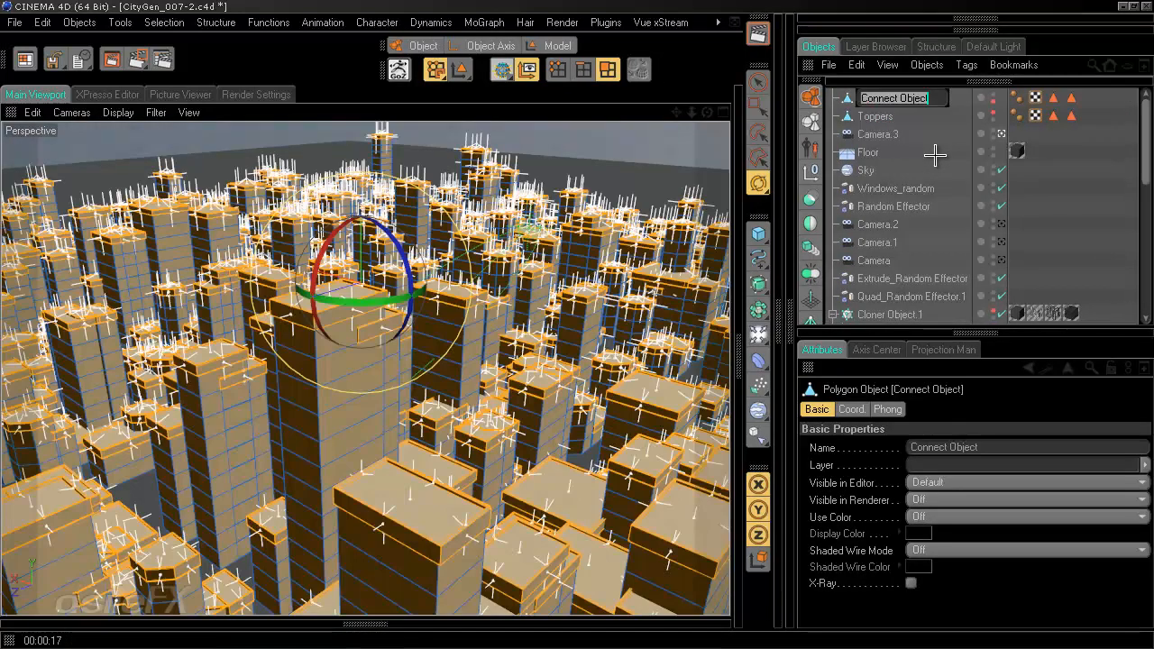
pyautogui.write('B')
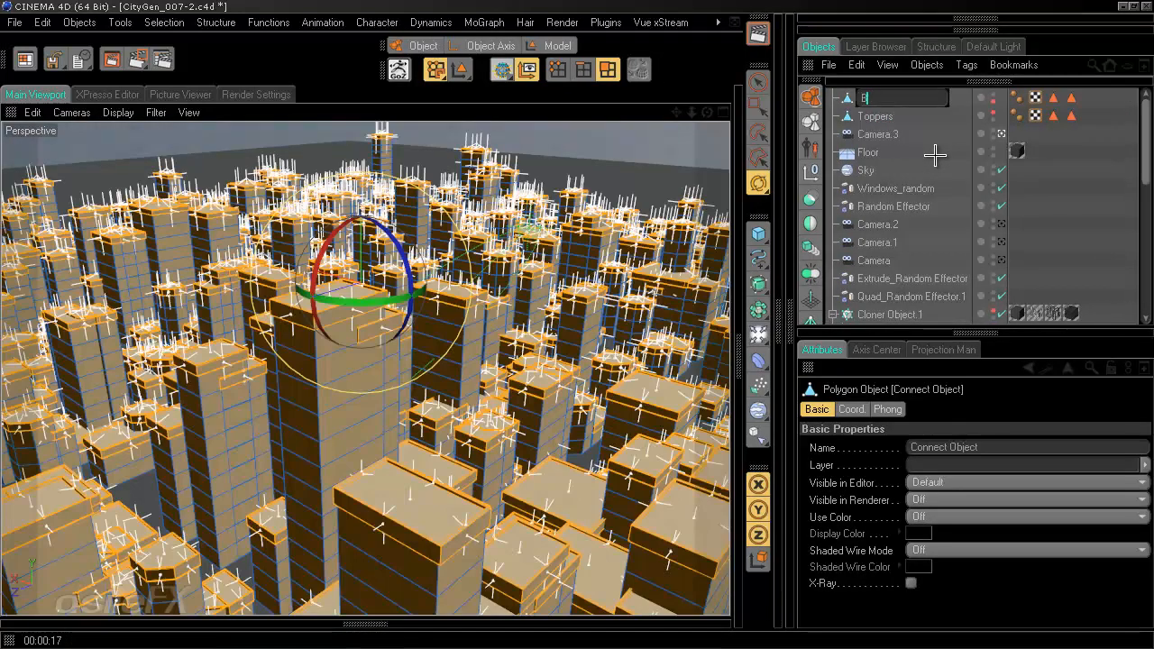
pyautogui.write('uilding Preview')
pyautogui.press('Return')
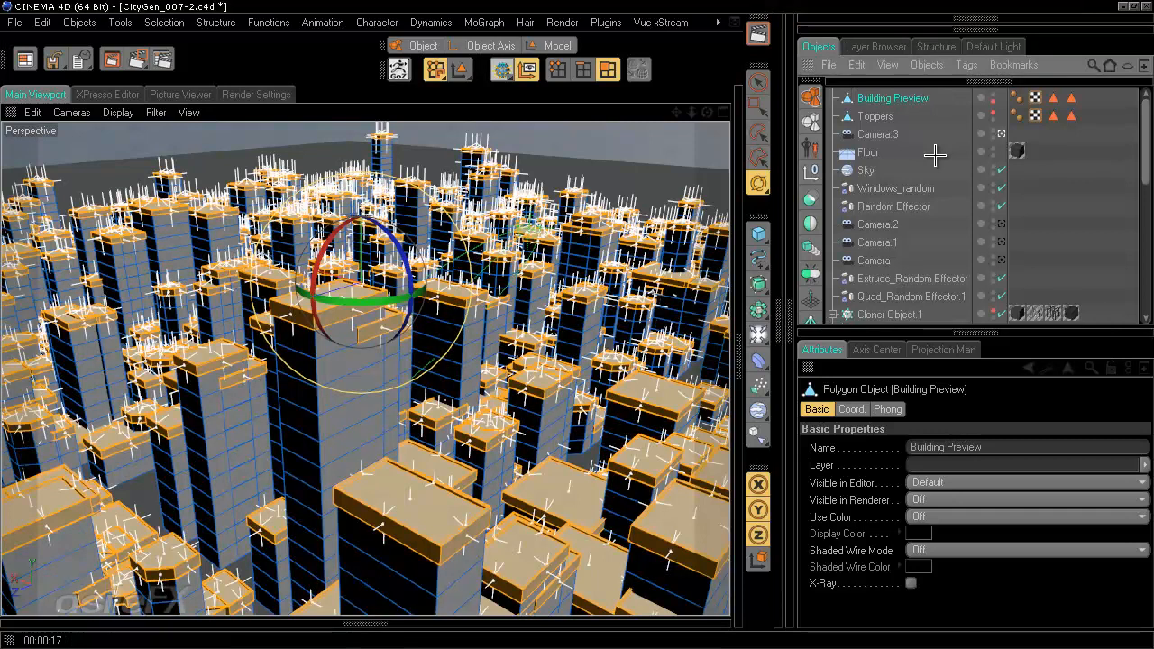
# Step: Return to Model mode, clear the object selection and apply the Buildings material to the Toppers object
pyautogui.click(549, 45)
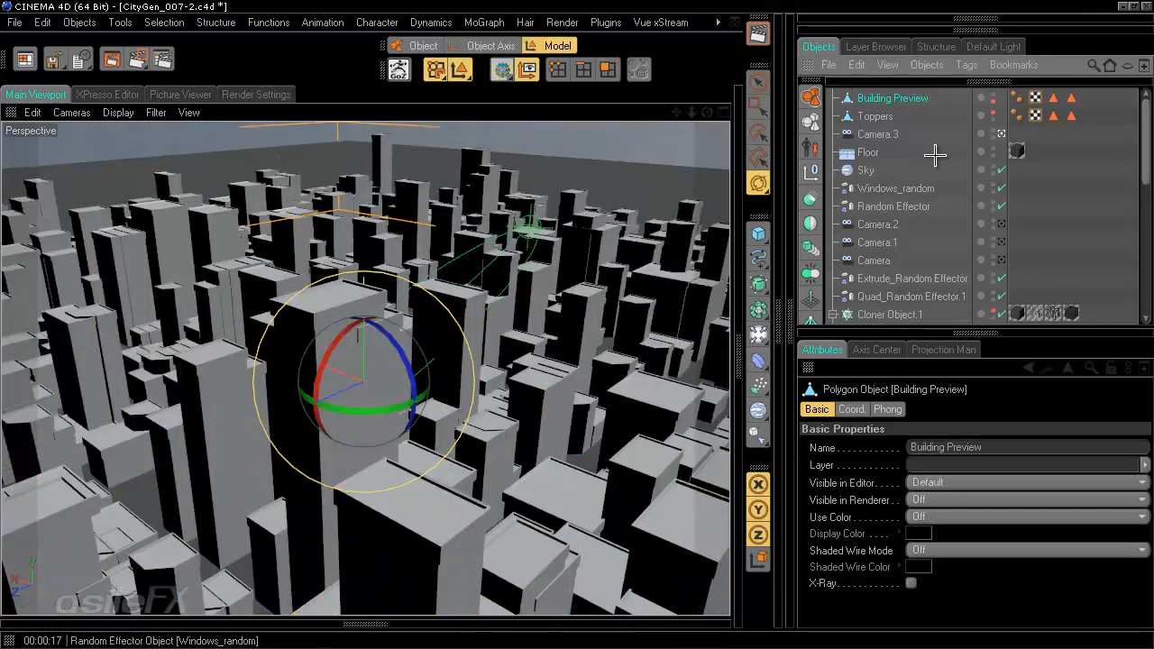
pyautogui.click(934, 155)
pyautogui.click(365, 623)
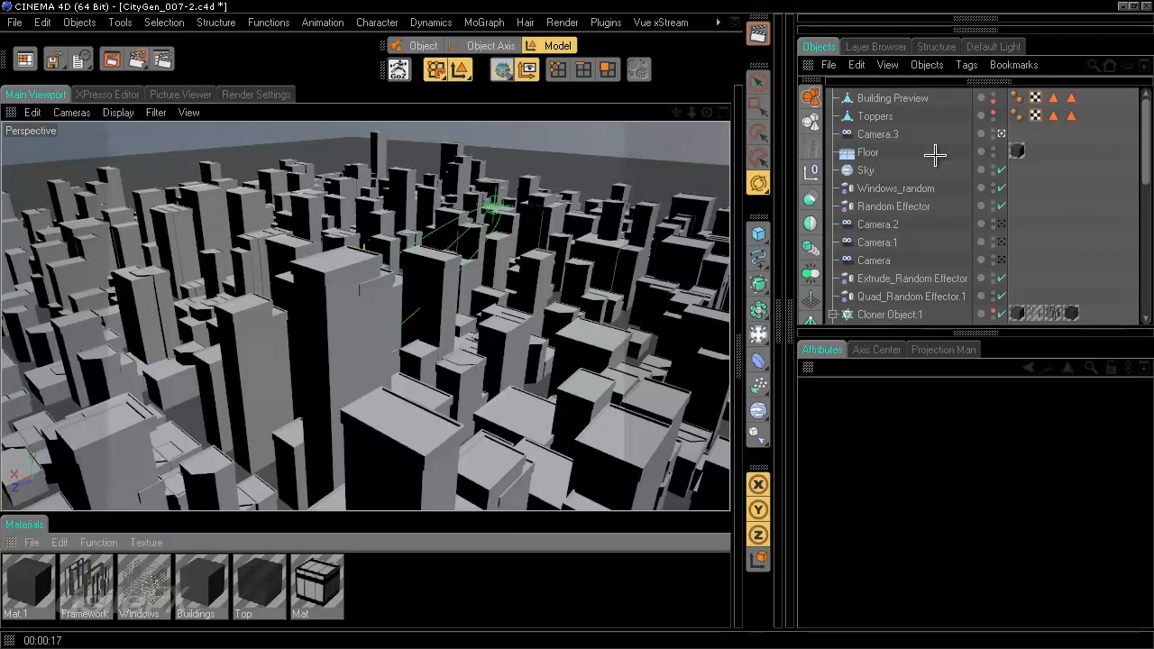
pyautogui.moveTo(201, 583); pyautogui.dragTo(874, 116)
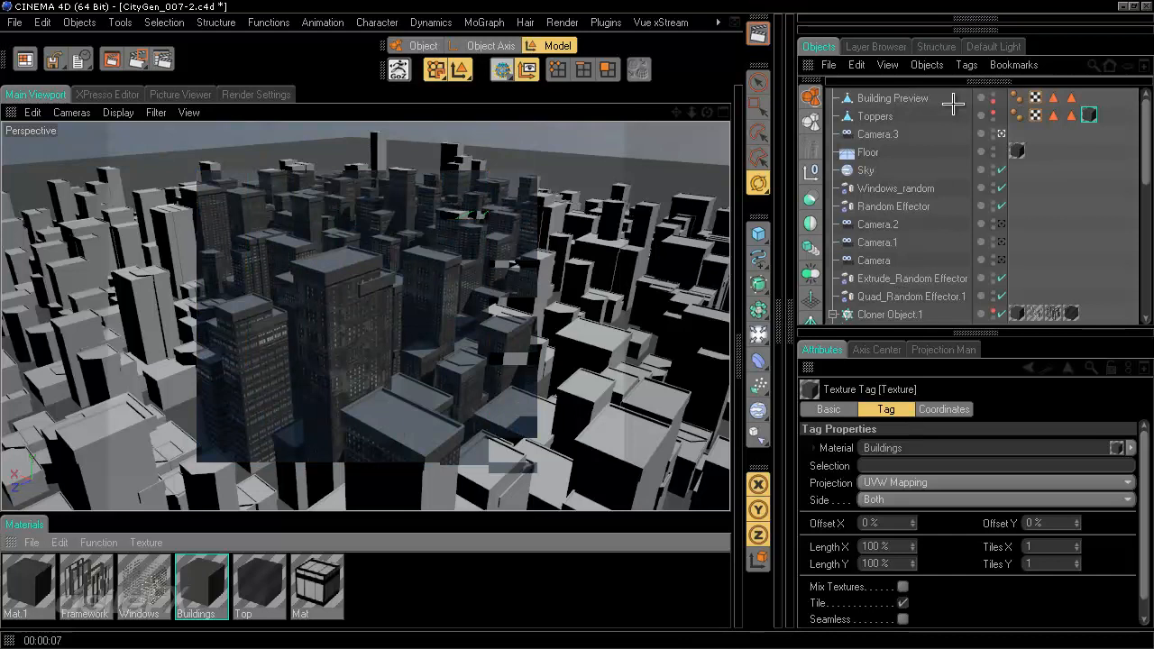
# Step: Apply the Top material to Toppers, restricted to the Top polygon selection, and render the view to check it
pyautogui.moveTo(260, 584); pyautogui.dragTo(875, 116)
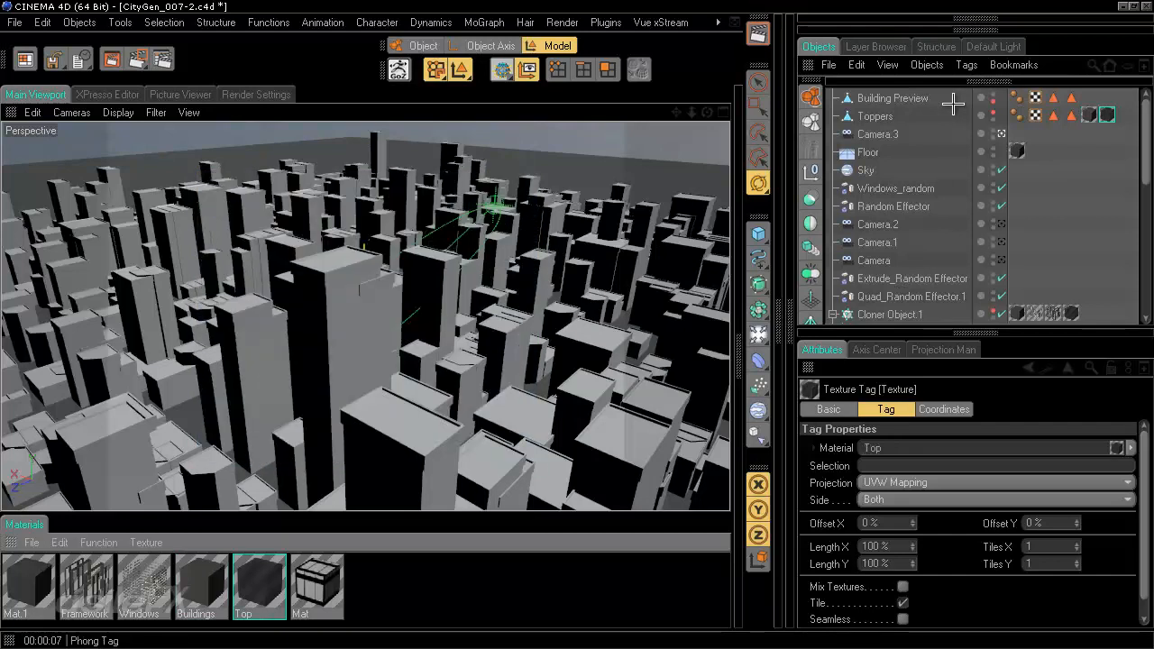
pyautogui.click(1053, 115)
pyautogui.moveTo(1052, 116); pyautogui.dragTo(952, 465)
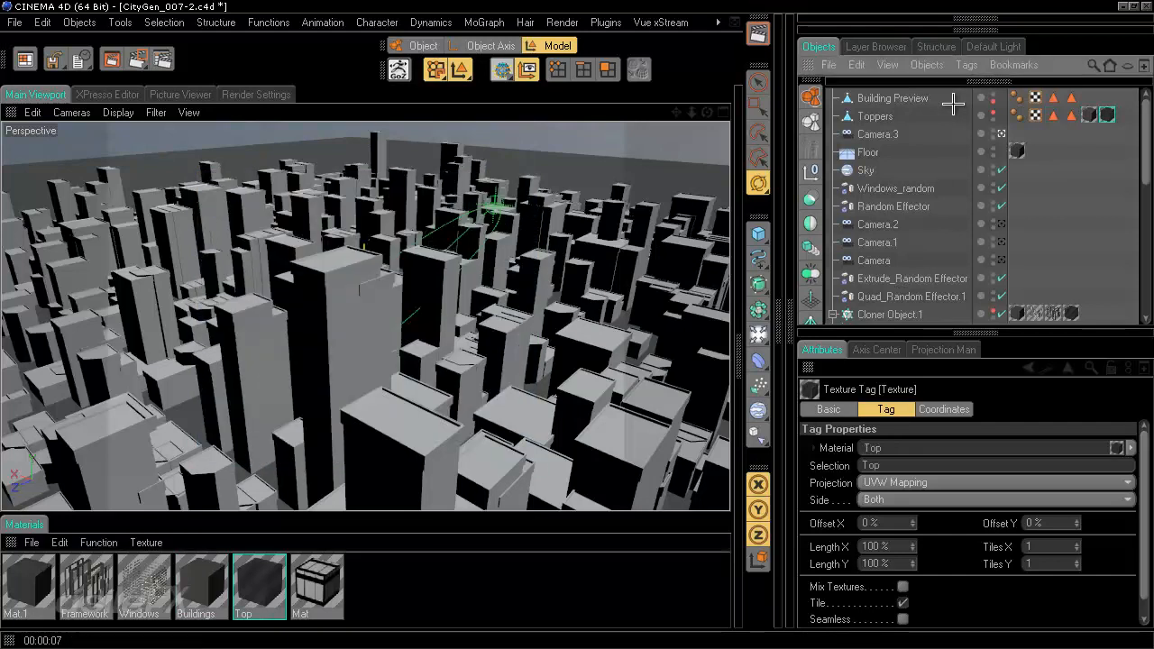
pyautogui.hotkey('ctrl', 'r')
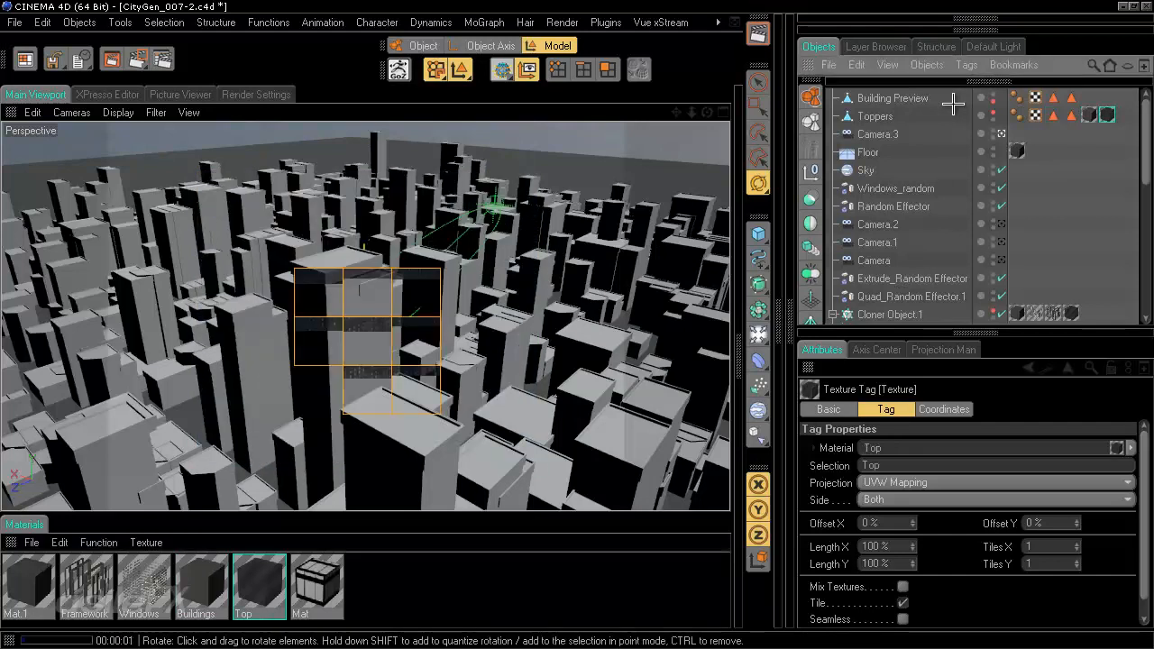
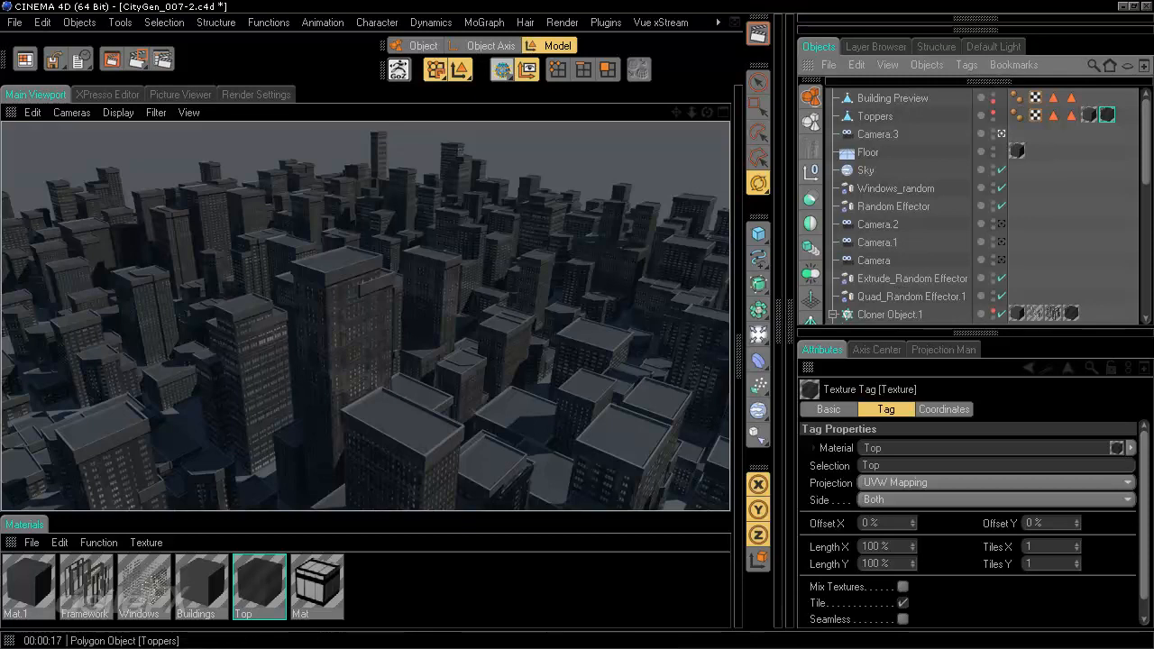
pyautogui.click(1103, 99)
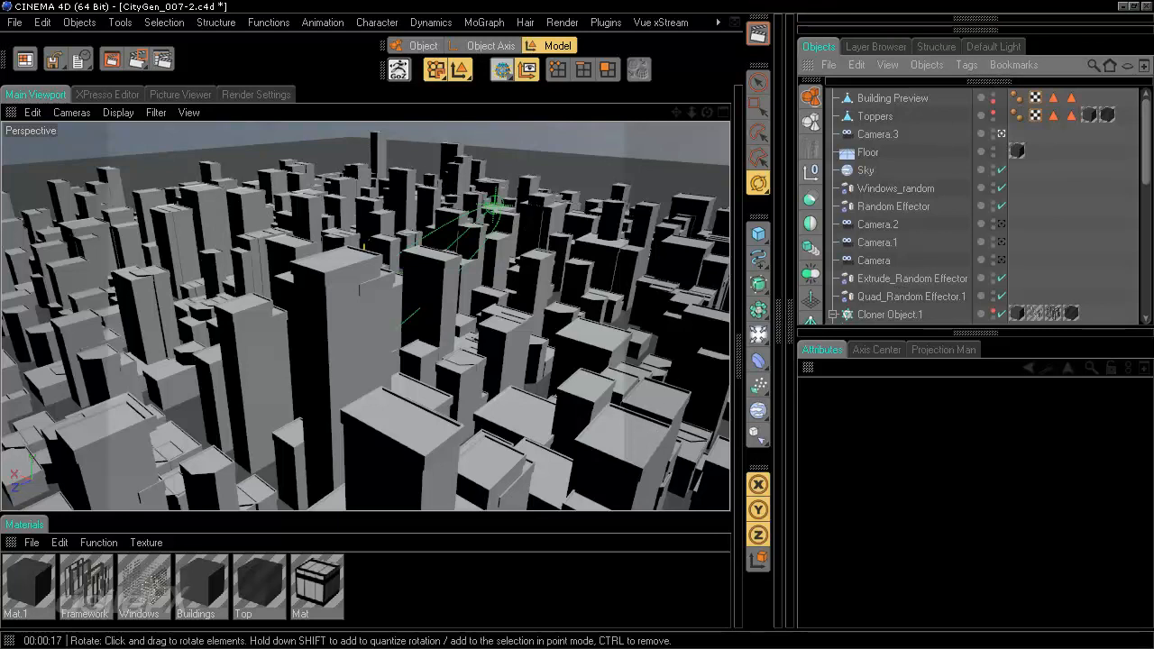
# Step: Copy everything from Cube.1 through the last Cube inside the Quad Cloner and paste it outside the cloner hierarchy
pyautogui.scroll(-4, 901, 289)
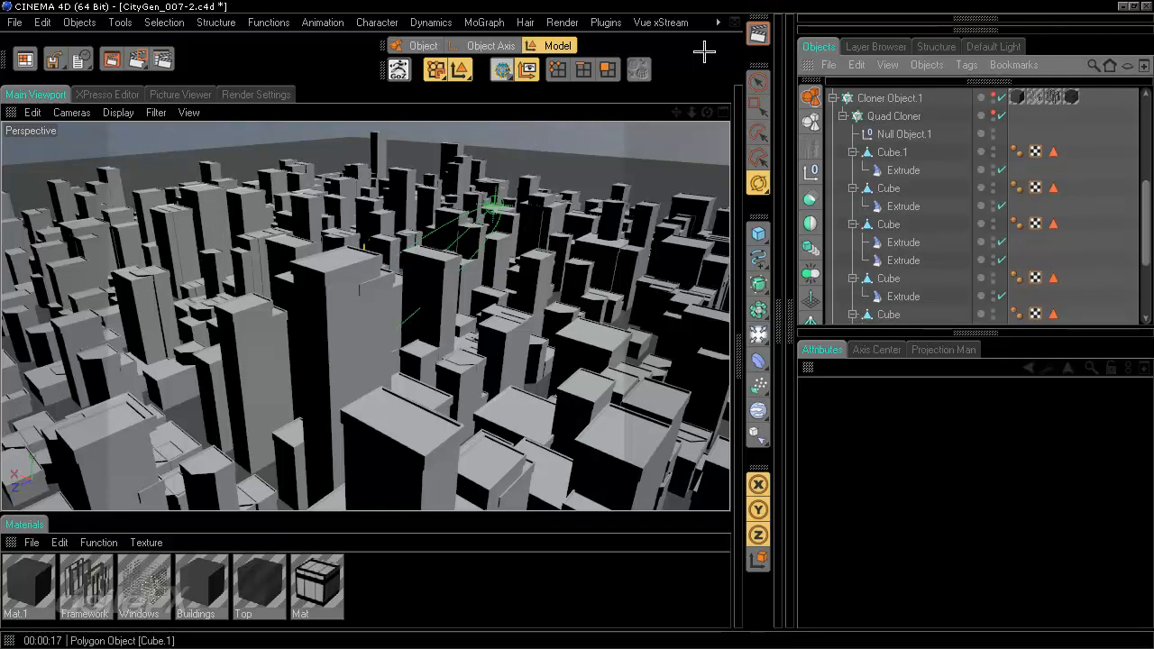
pyautogui.click(891, 153)
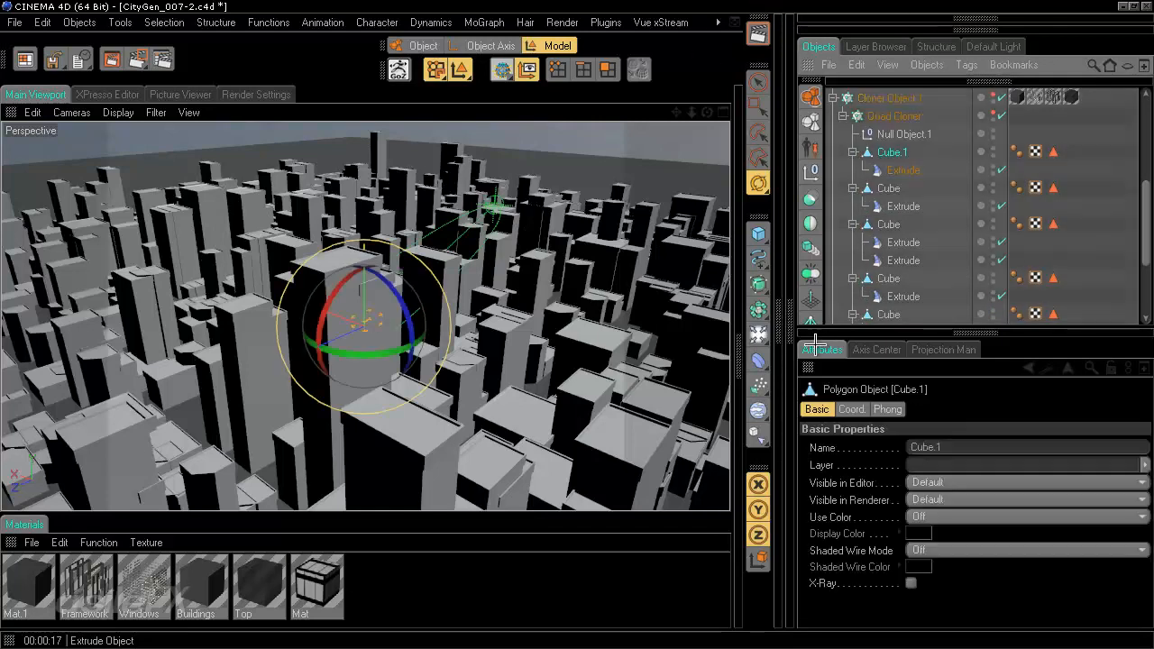
pyautogui.scroll(-2, 902, 180)
pyautogui.scroll(-1, 902, 180)
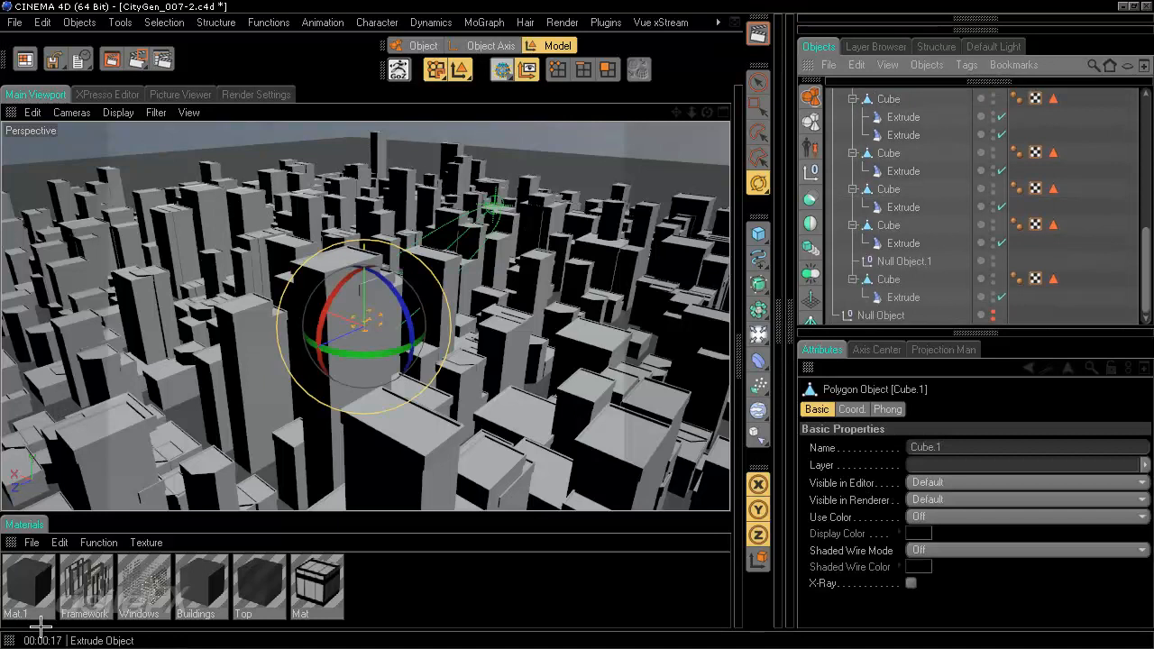
pyautogui.keyDown('shift'); pyautogui.click(889, 279); pyautogui.keyUp('shift')
pyautogui.scroll(4, 901, 262)
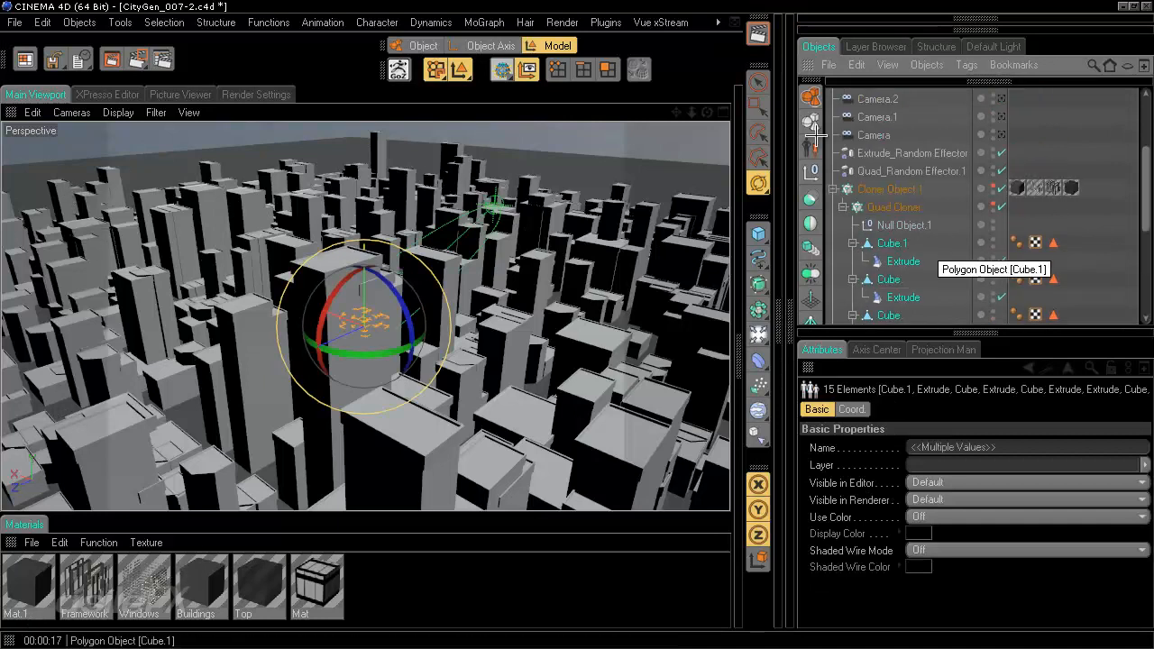
pyautogui.scroll(3, 921, 169)
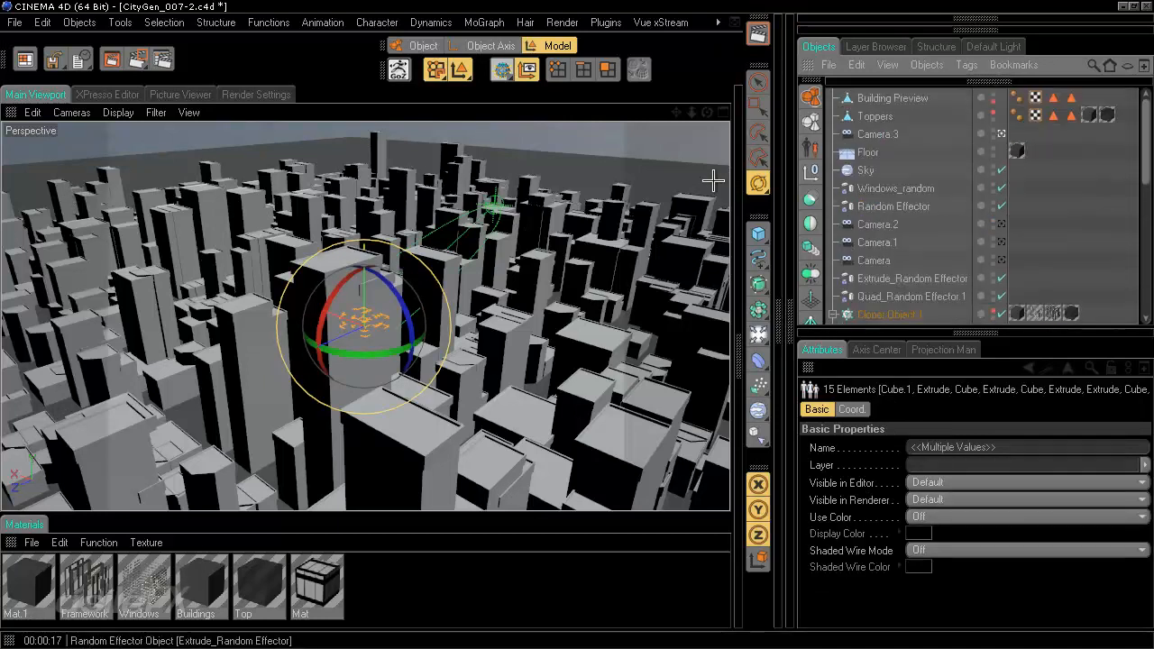
pyautogui.hotkey('ctrl', 'v')
# Step: Delete the Extrude deformers from the pasted Cube.6 and Cube.5 and both Extrude deformers from Cube.4
pyautogui.click(884, 116)
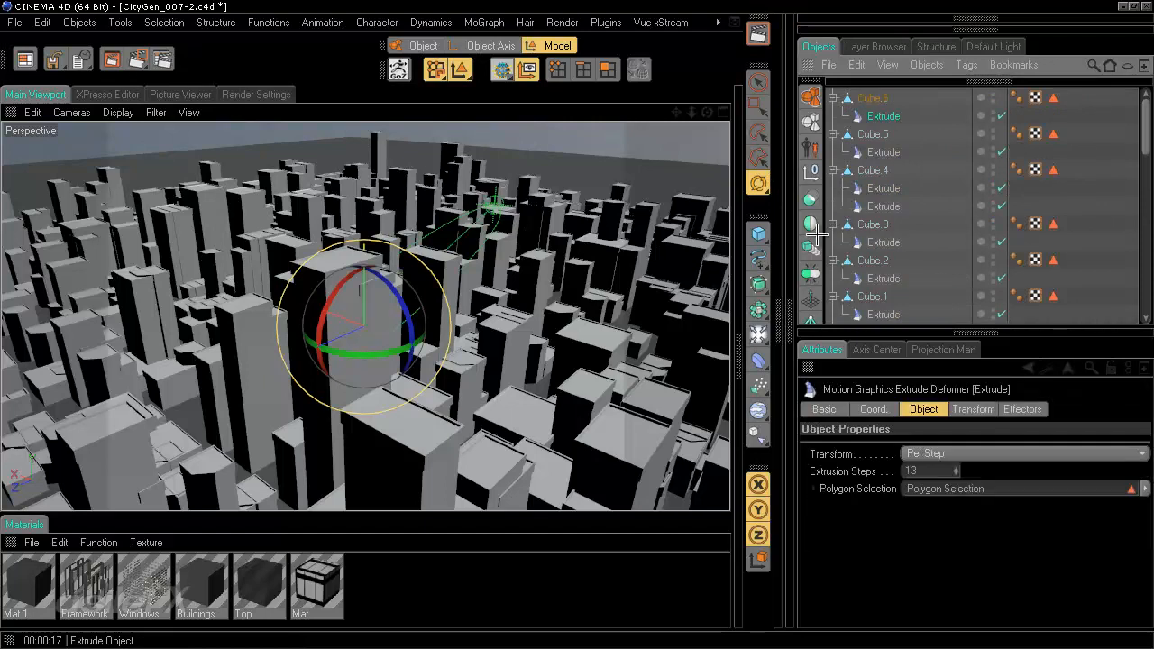
pyautogui.press('Delete')
pyautogui.click(883, 135)
pyautogui.press('Delete')
pyautogui.click(883, 153)
pyautogui.press('Delete')
pyautogui.click(883, 152)
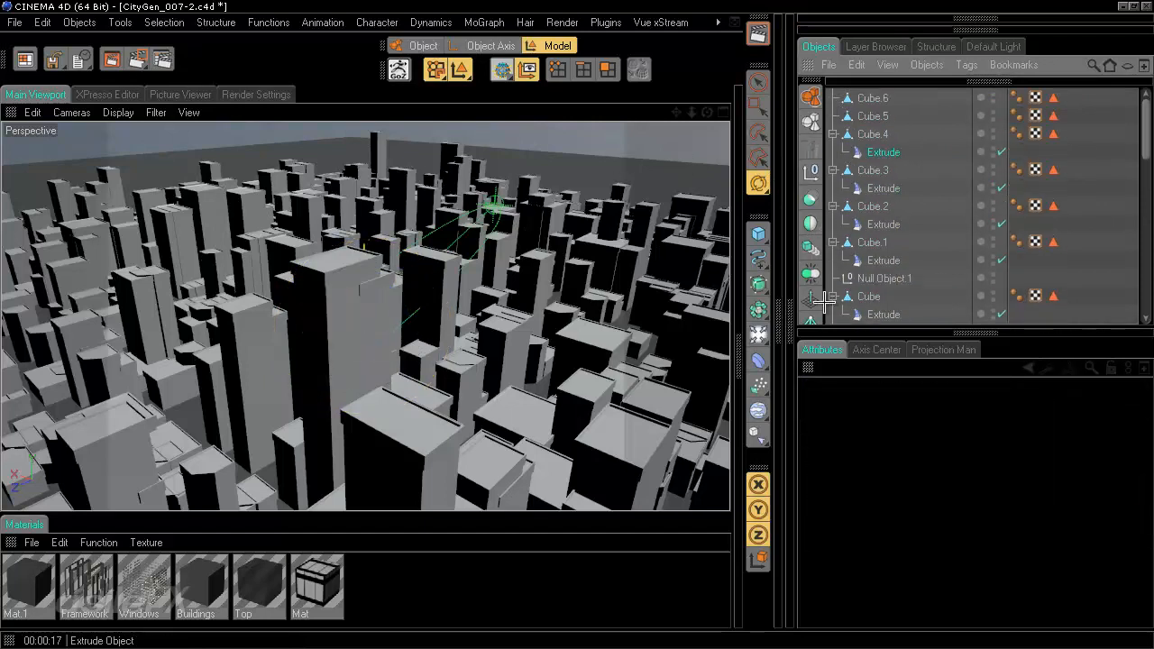
pyautogui.press('Delete')
# Step: Delete the Extrude deformers from the pasted Cube.3, Cube.2 and Cube.1
pyautogui.click(870, 170)
pyautogui.press('Delete')
pyautogui.click(865, 187)
pyautogui.press('Delete')
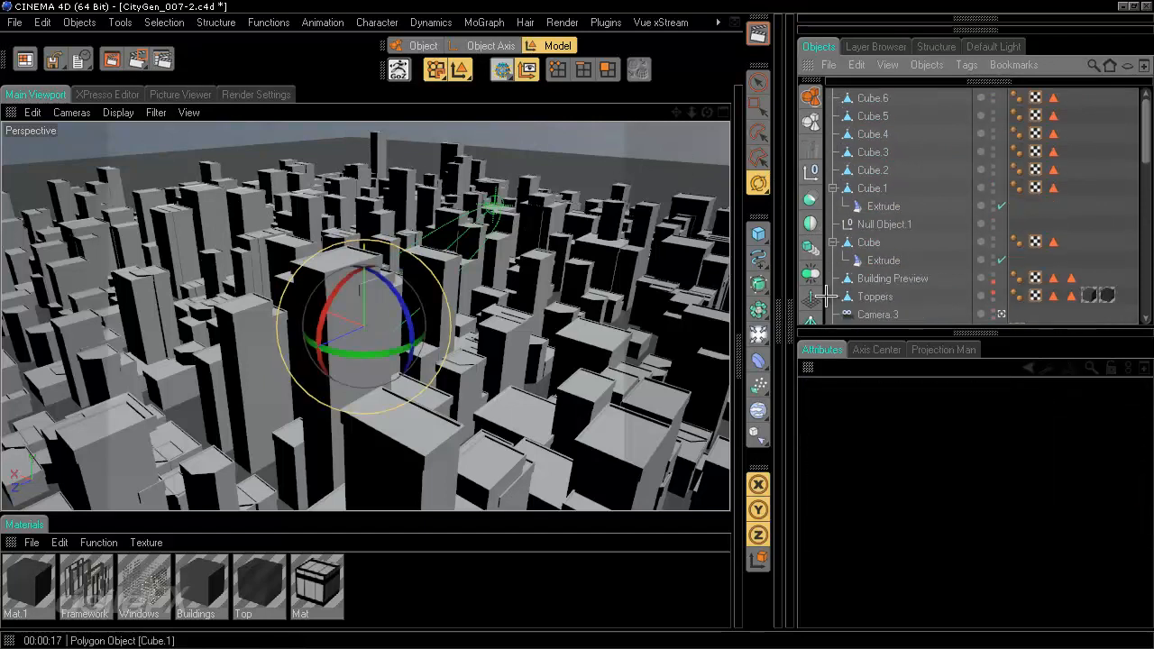
pyautogui.click(870, 207)
pyautogui.press('Delete')
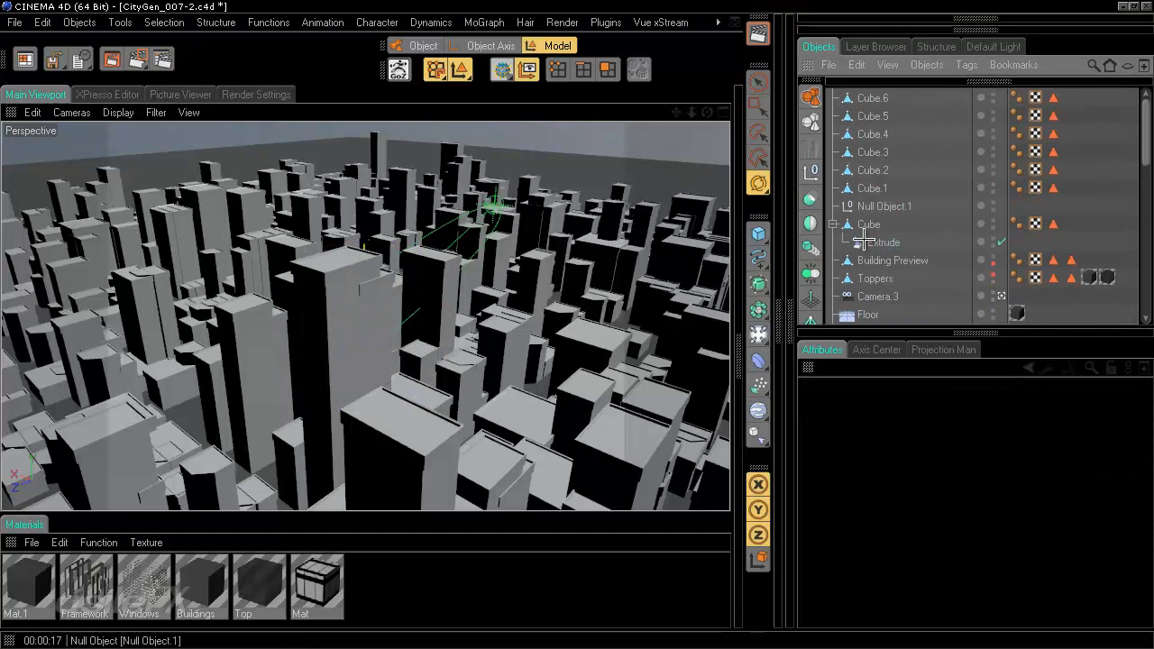
# Step: Delete the pasted Null Object.1 and the Extrude deformer of the last pasted Cube
pyautogui.click(874, 207)
pyautogui.press('Delete')
pyautogui.click(873, 224)
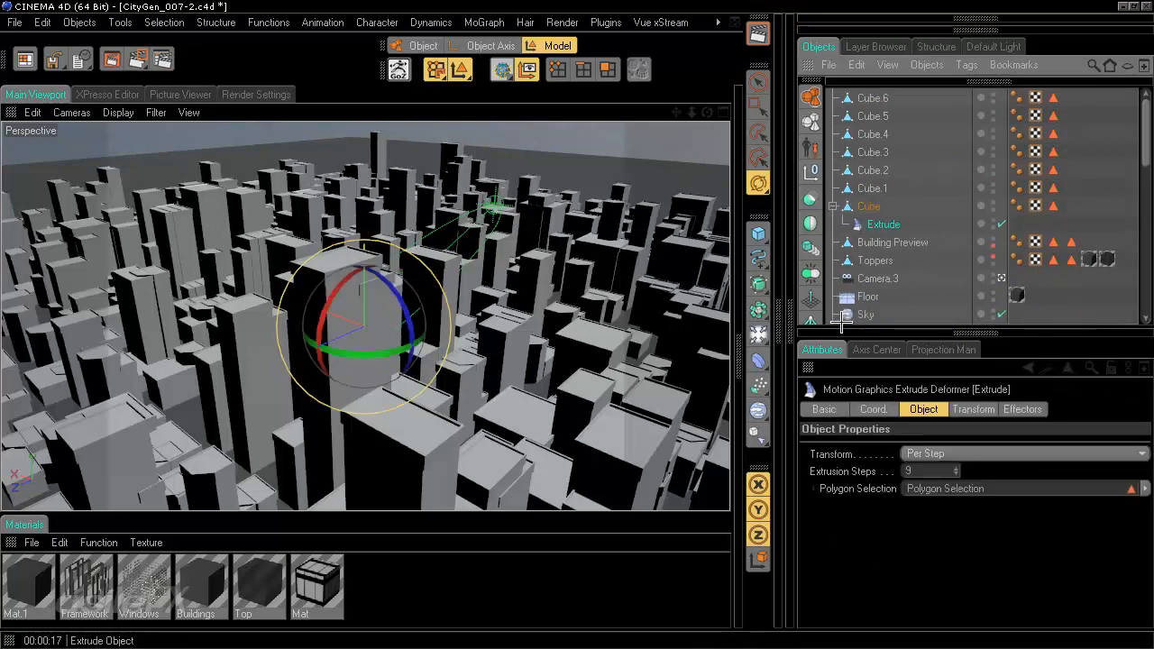
pyautogui.press('Delete')
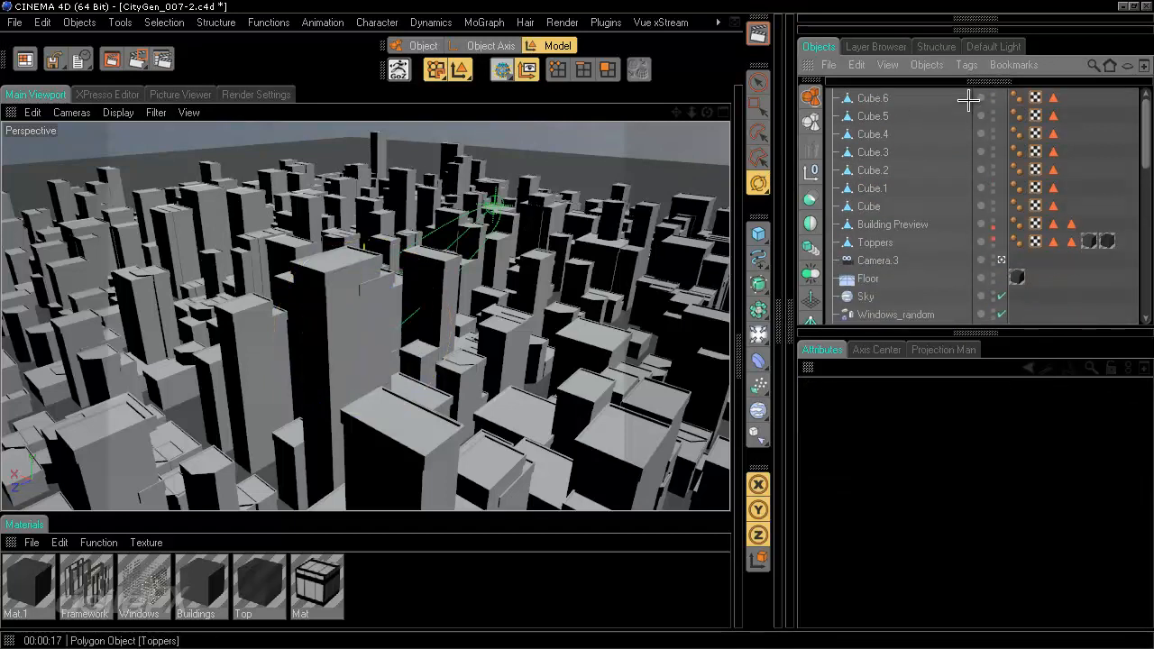
# Step: Add a MoGraph Cloner in Object mode that uses Toppers as its object, limited to the Top polygon selection
pyautogui.click(758, 334)
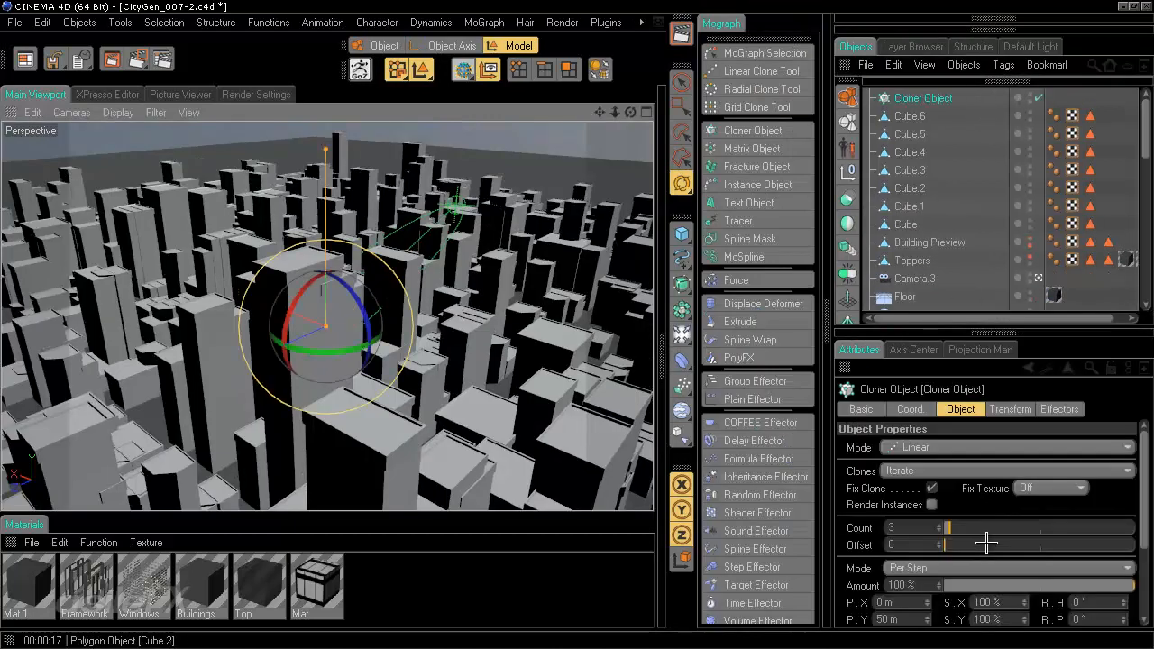
pyautogui.click(1046, 448)
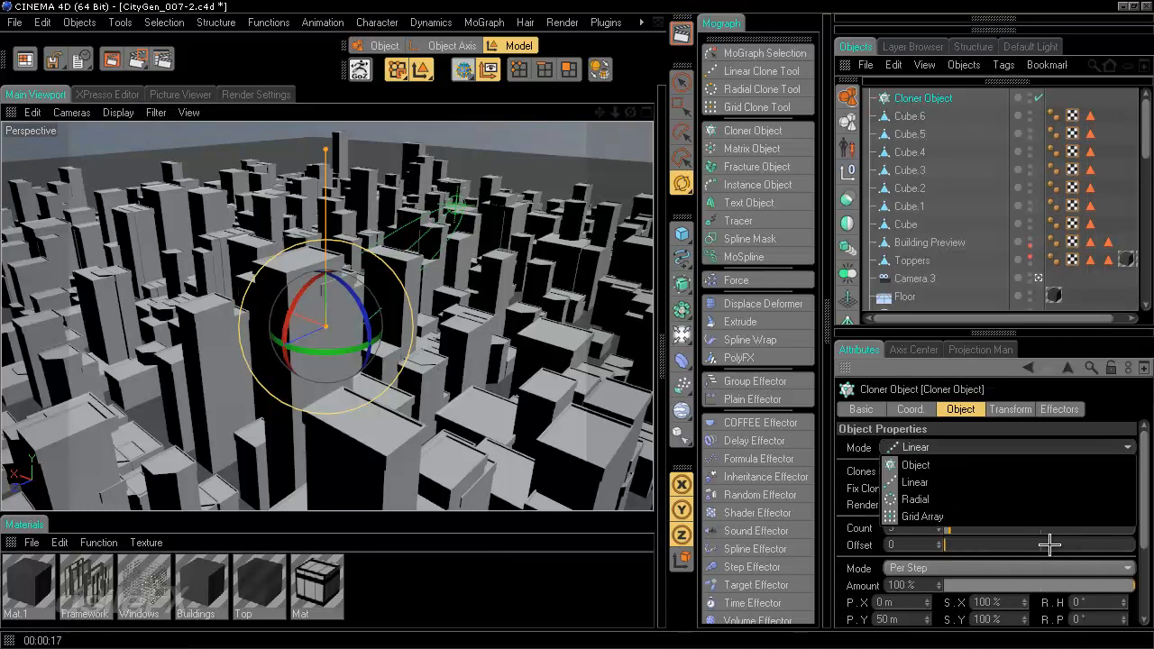
pyautogui.click(1050, 464)
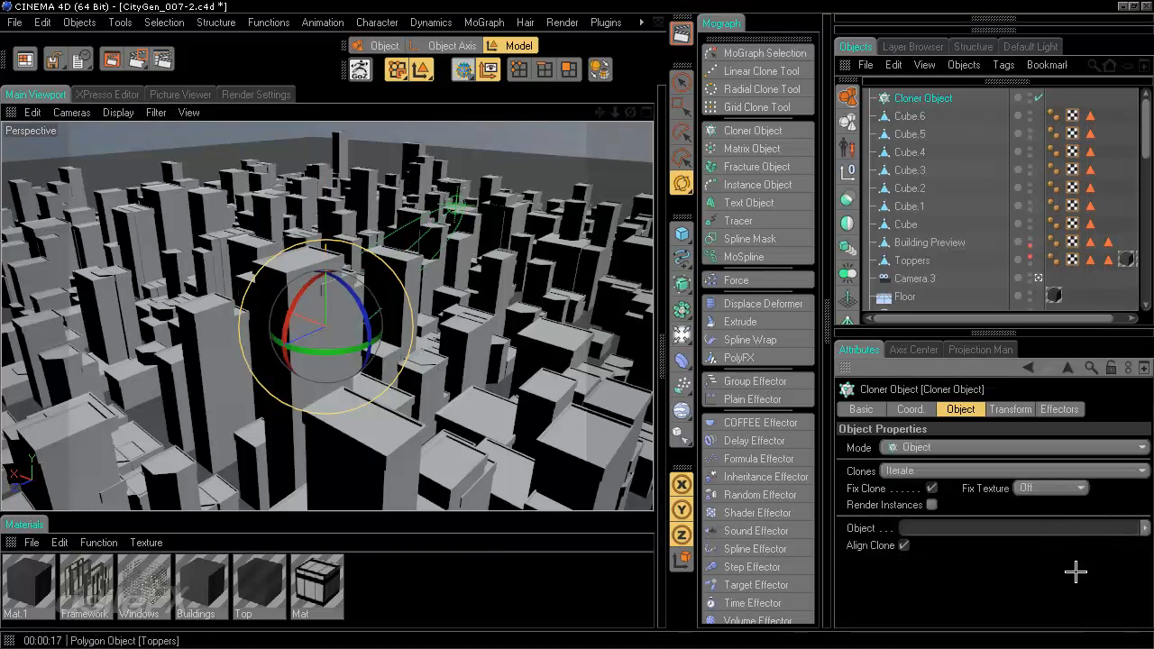
pyautogui.moveTo(923, 261); pyautogui.dragTo(967, 99)
pyautogui.click(967, 99)
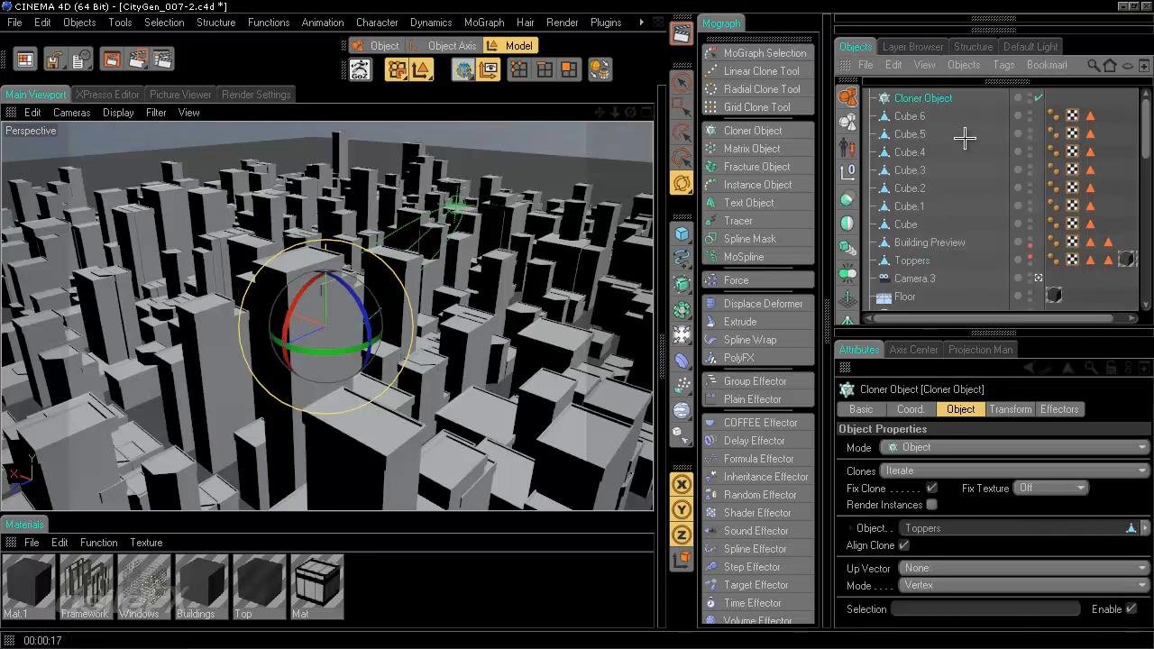
pyautogui.click(1090, 259)
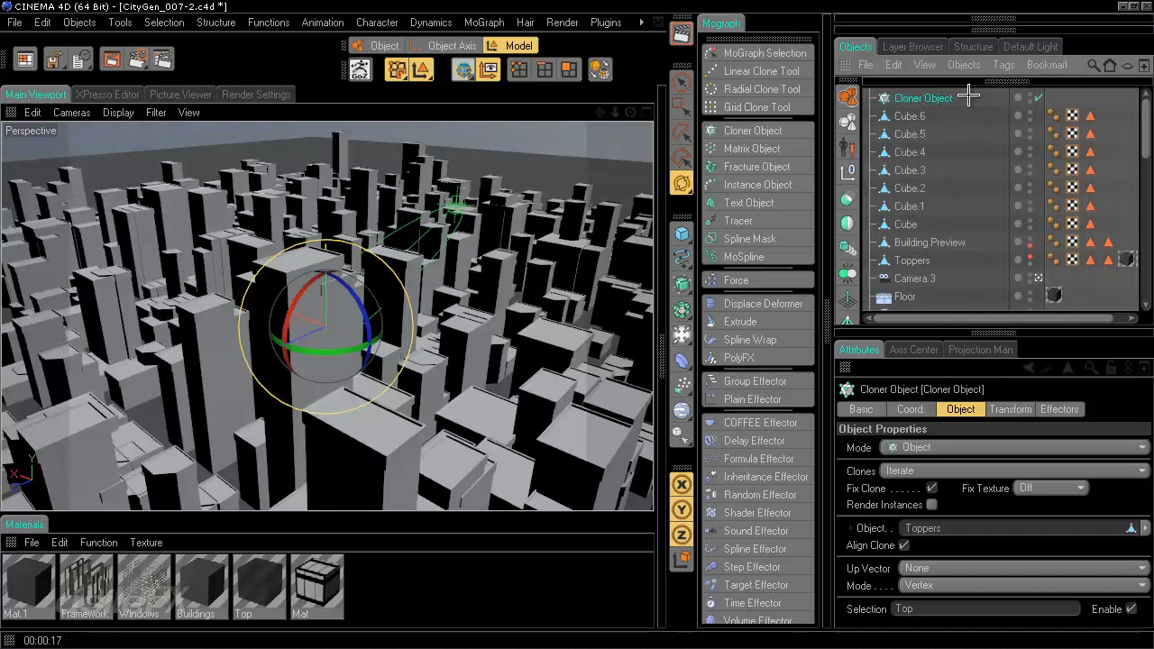
pyautogui.moveTo(968, 327); pyautogui.dragTo(968, 271)
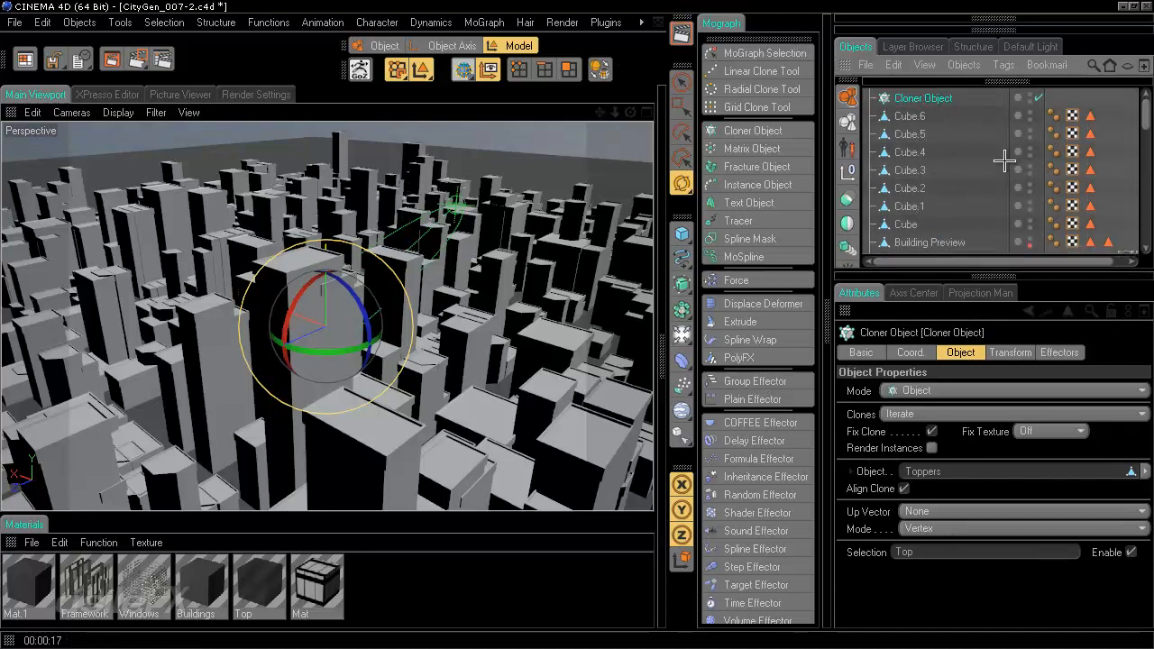
# Step: Set the new cloner's distribution mode on the Toppers object to Surface
pyautogui.click(991, 529)
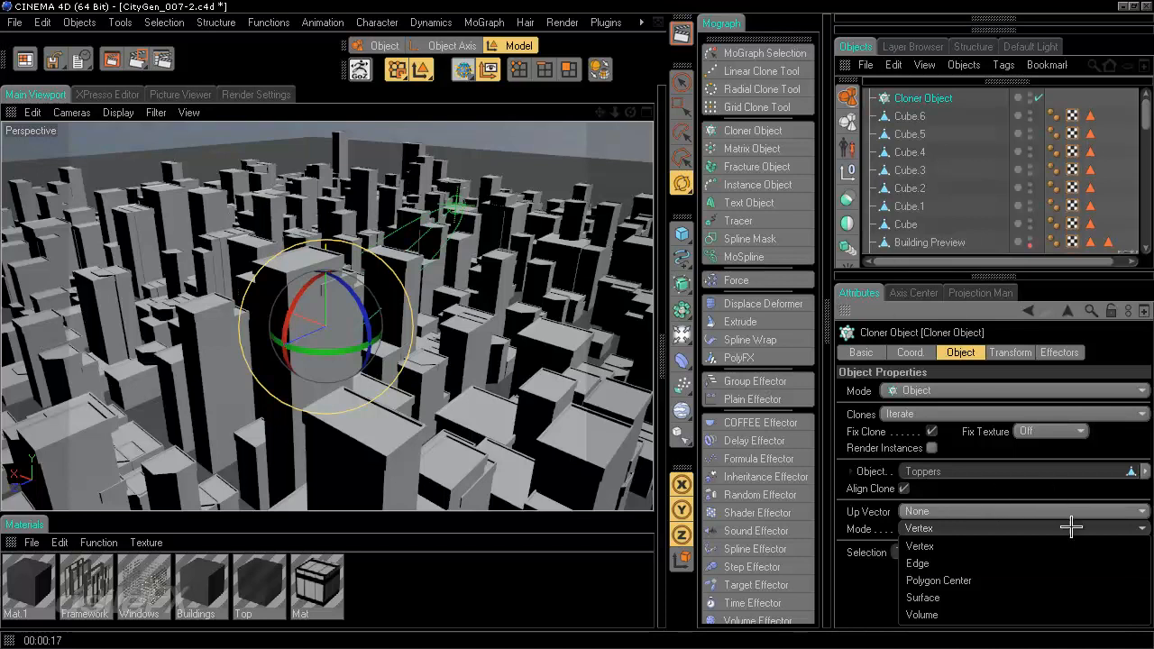
pyautogui.press('Down')
pyautogui.press('Down')
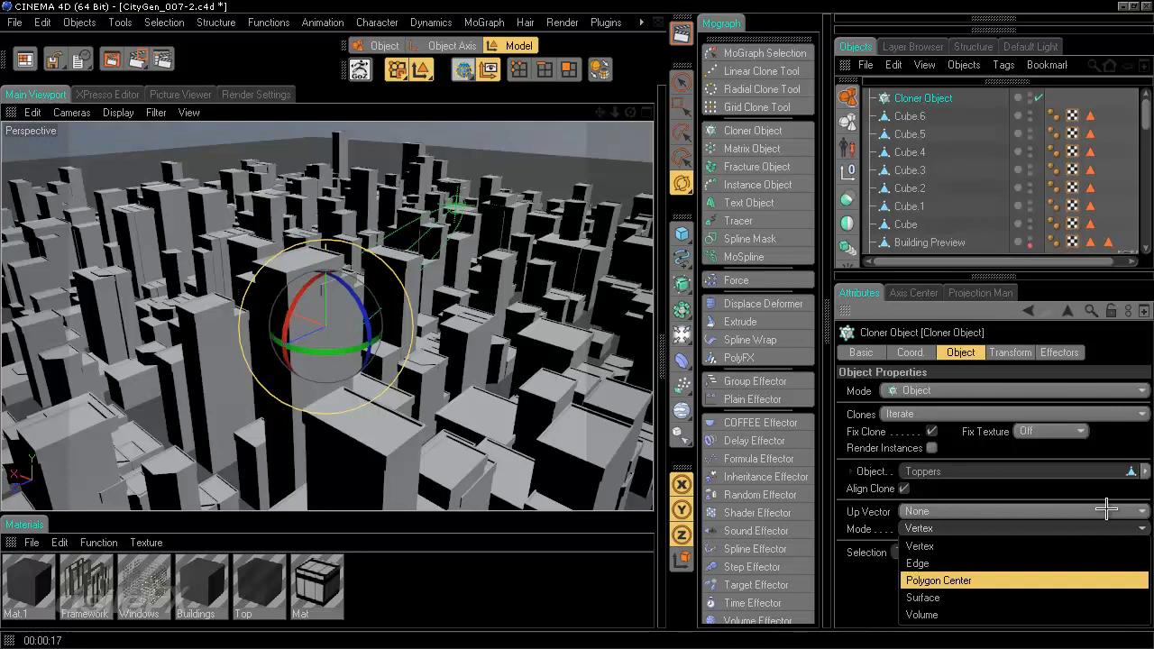
pyautogui.press('Return')
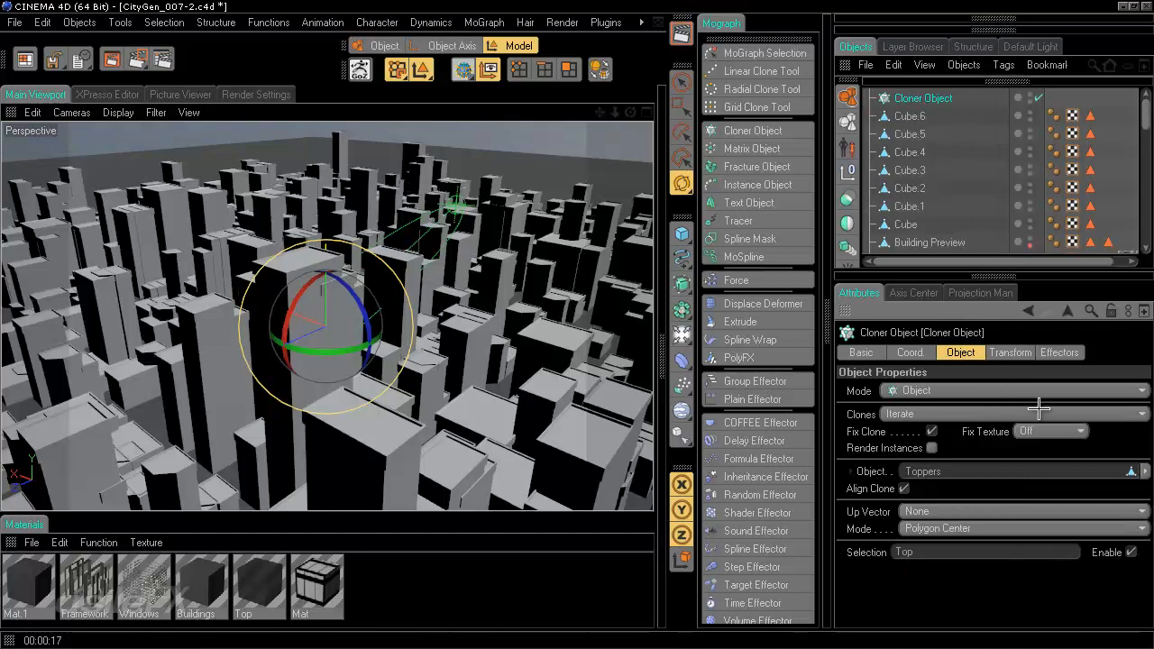
pyautogui.click(1023, 529)
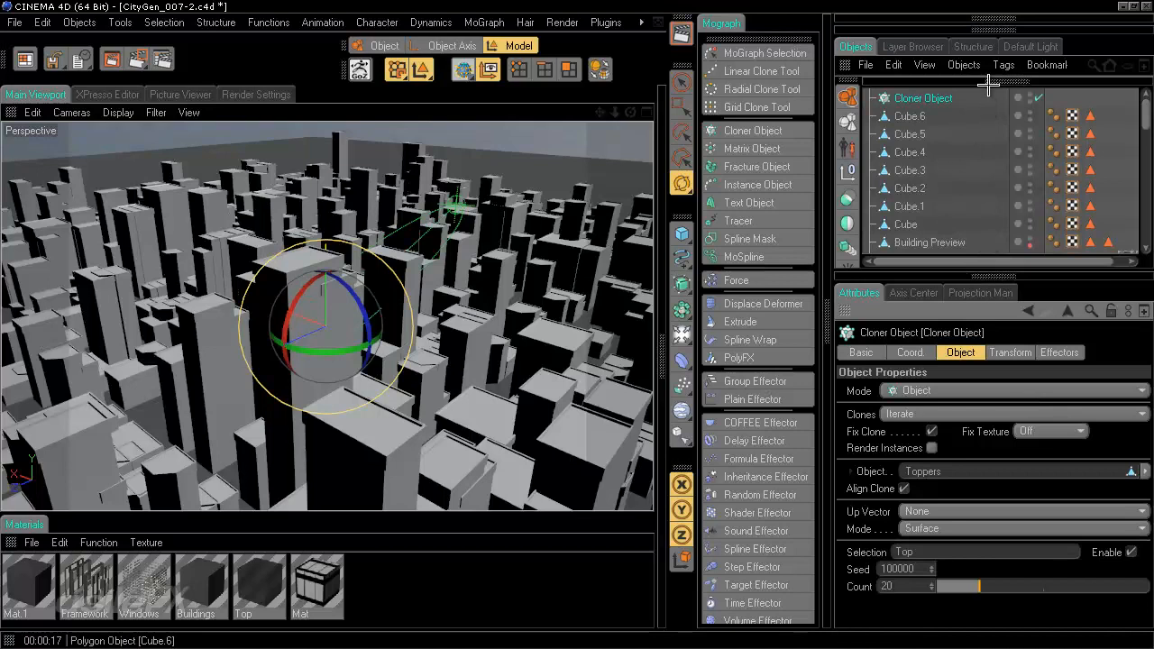
# Step: Make the seven bare cubes, Cube.6 through Cube, children of the new Cloner Object and collapse its hierarchy
pyautogui.click(992, 113)
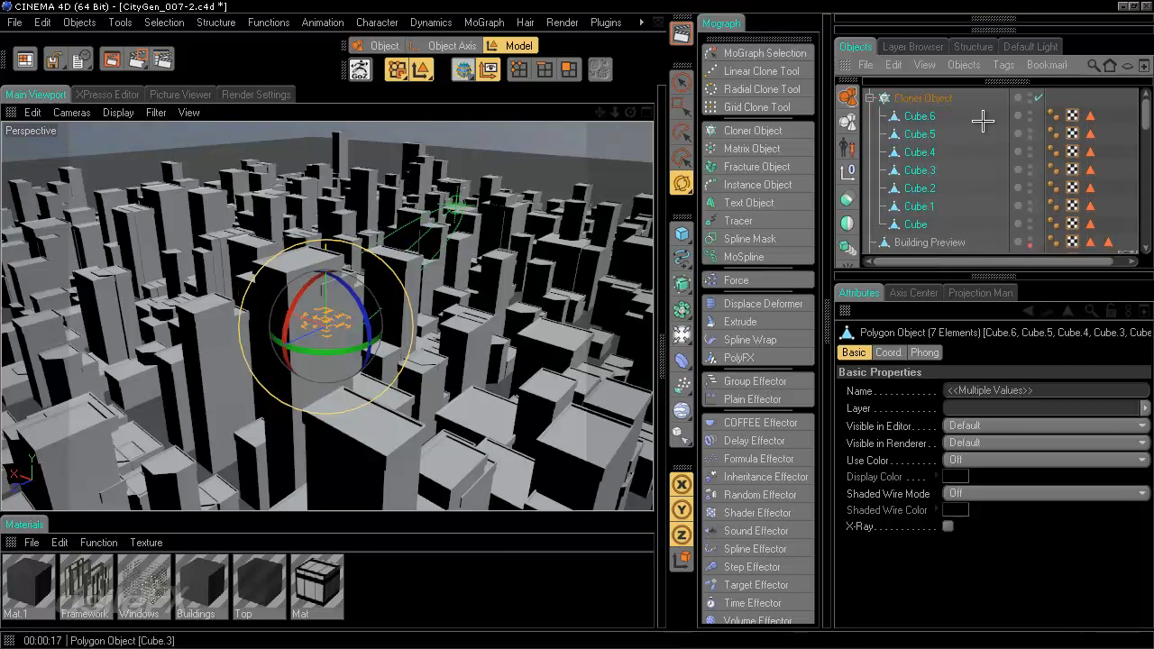
pyautogui.click(868, 98)
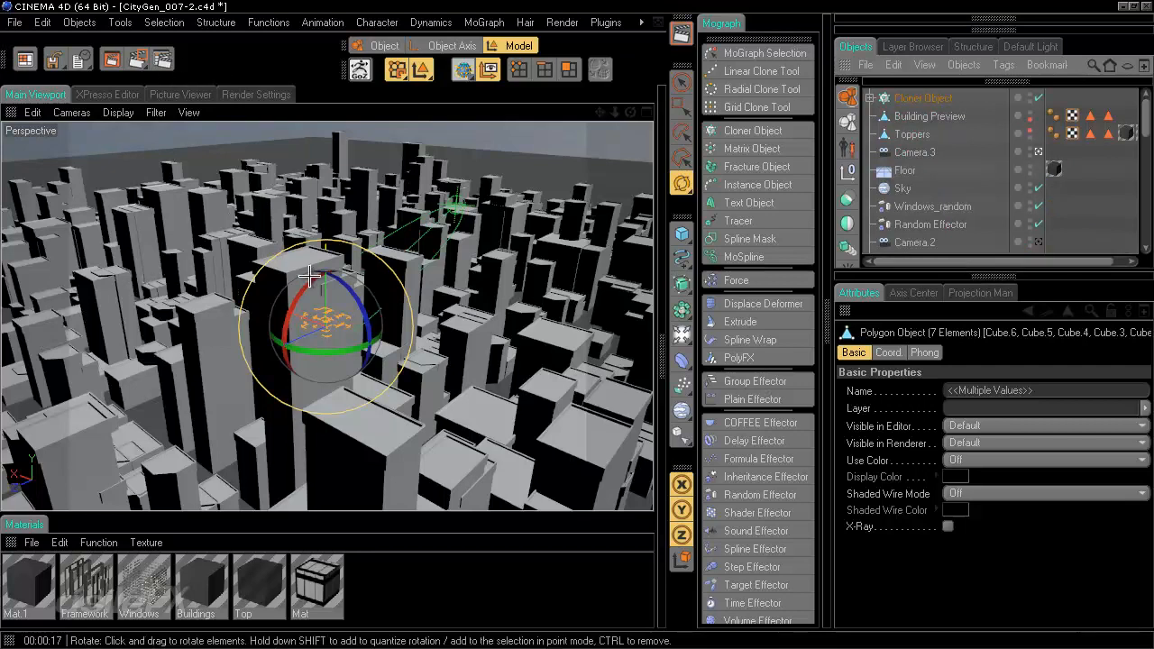
pyautogui.click(1002, 241)
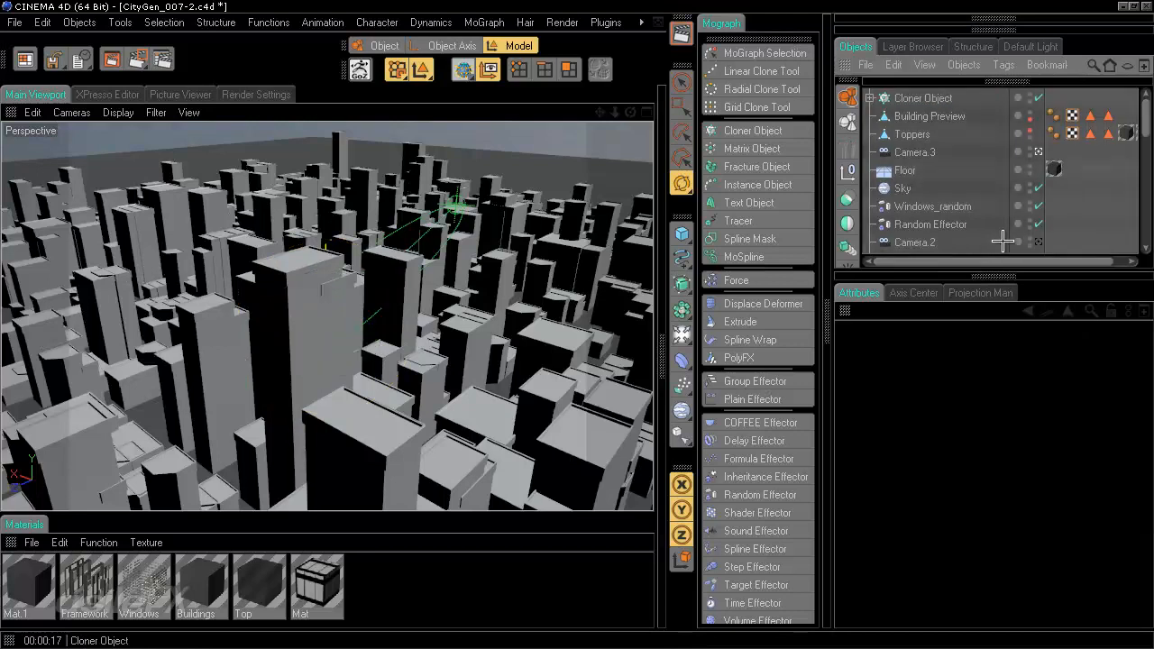
# Step: Set the Cloner Object's surface clone count to 1000
pyautogui.hotkey('ctrl', 'z')
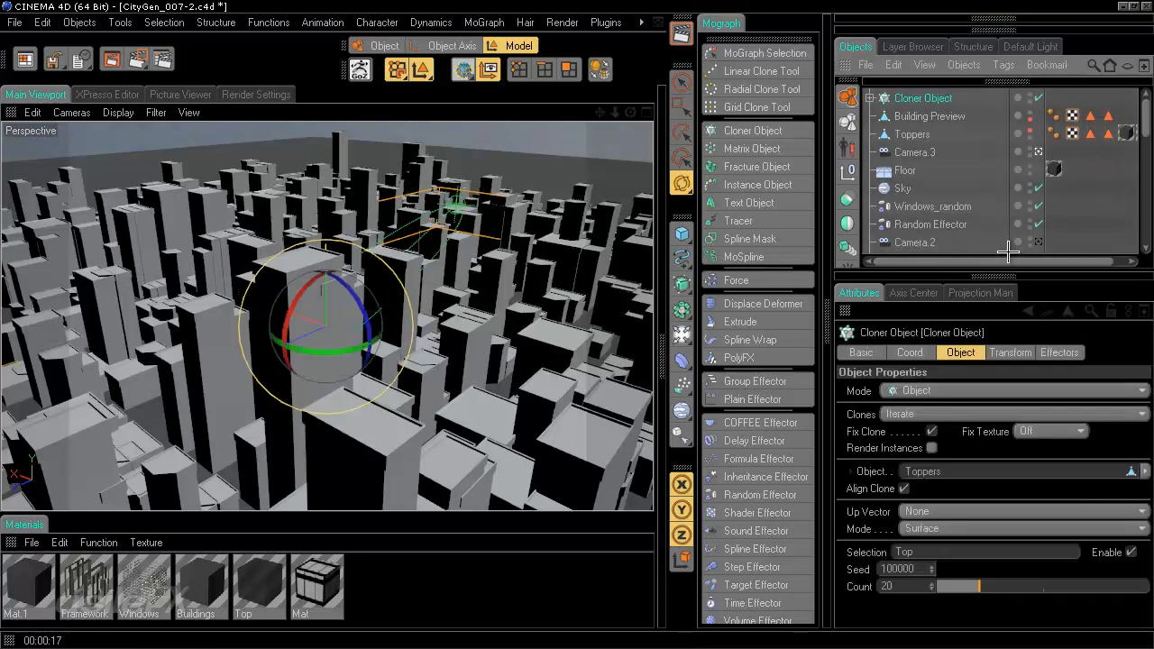
pyautogui.hotkey('ctrl', 'z')
pyautogui.hotkey('ctrl', 'z')
pyautogui.hotkey('ctrl', 'z')
pyautogui.hotkey('ctrl', 'z')
pyautogui.hotkey('ctrl', 'z')
pyautogui.hotkey('ctrl', 'z')
pyautogui.hotkey('ctrl', 'z')
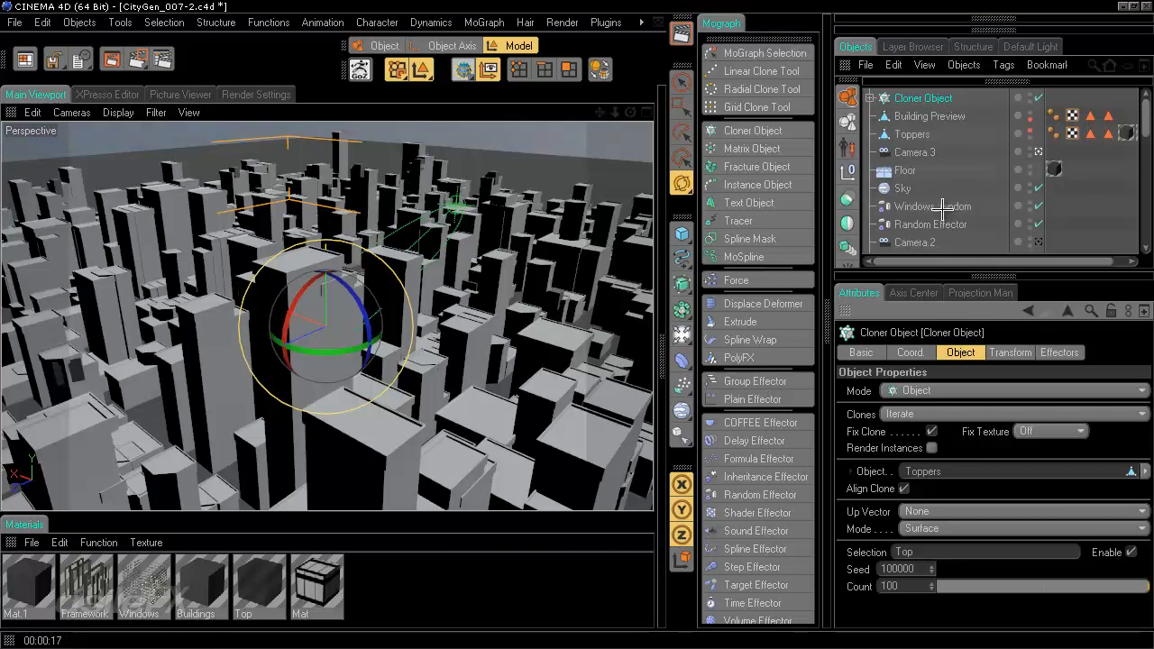
pyautogui.hotkey('ctrl', 'y')
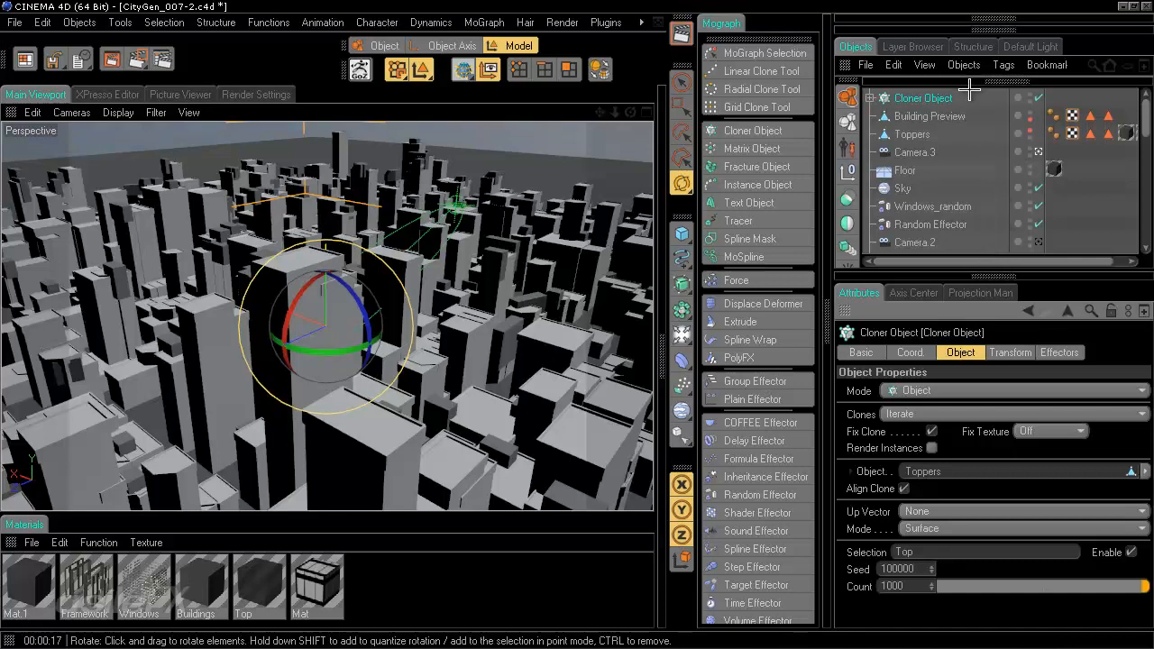
# Step: Set the Cloner Object's transform pitch rotation (R.P) to -90°
pyautogui.press('3')
pyautogui.moveTo(1001, 304)
pyautogui.mouseDown()
pyautogui.moveTo(1004, 213)
pyautogui.moveTo(986, 181)
pyautogui.moveTo(1013, 205)
pyautogui.moveTo(979, 130)
pyautogui.moveTo(1011, 306)
pyautogui.mouseUp()
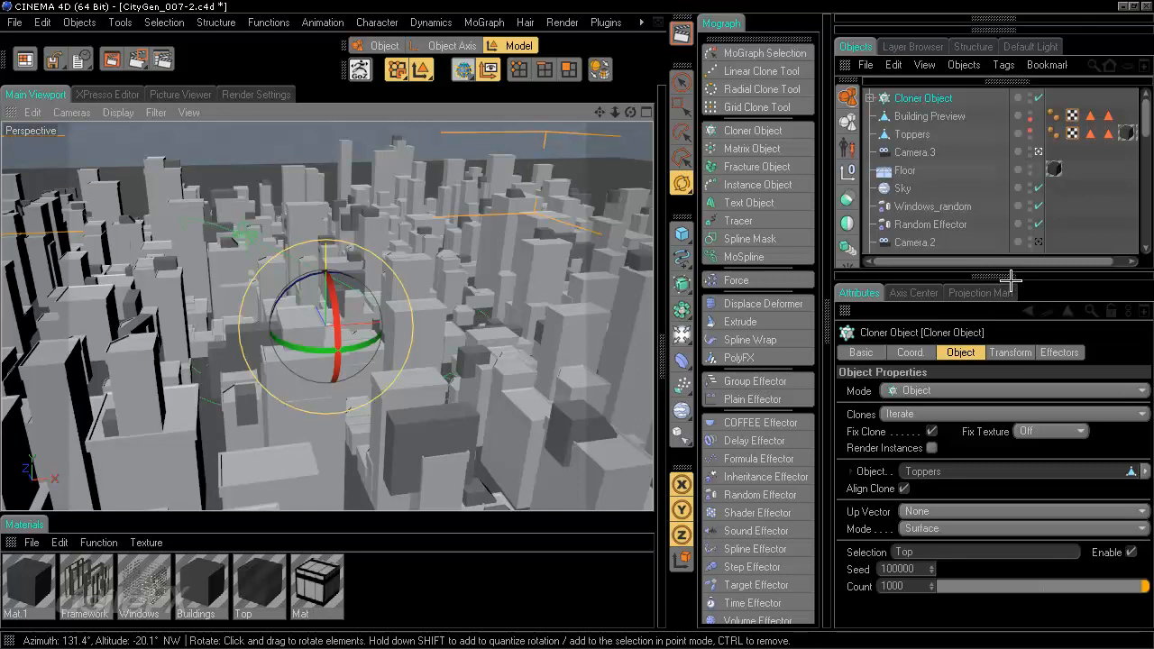
pyautogui.click(1010, 352)
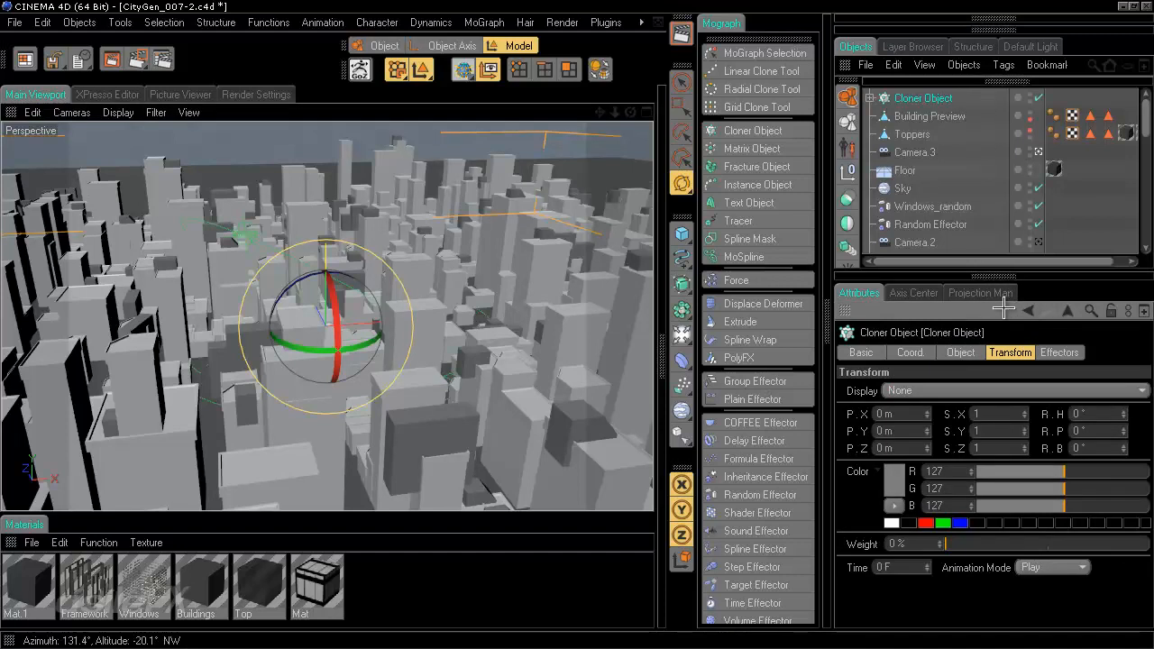
pyautogui.doubleClick(1078, 431)
pyautogui.press('Return')
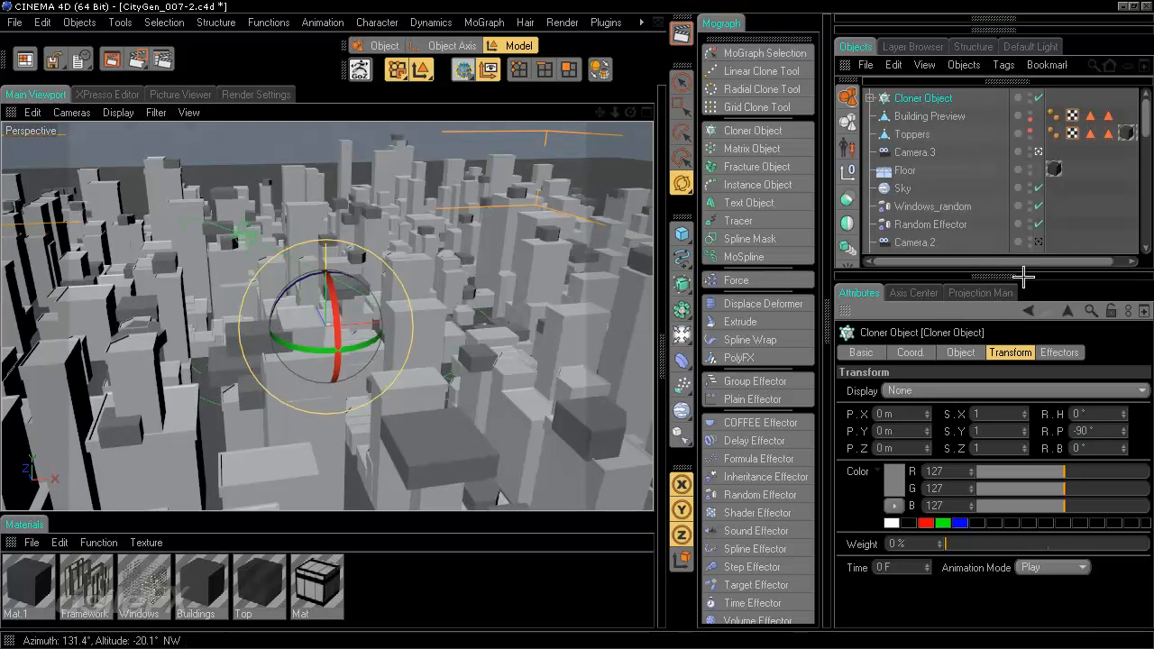
# Step: Reset the Cloner Object's pitch rotation to 0° and compare how the clones sit on the rooftops
pyautogui.moveTo(327, 298)
pyautogui.keyDown('alt'); pyautogui.mouseDown()
pyautogui.moveTo(327, 327)
pyautogui.moveTo(360, 378)
pyautogui.moveTo(298, 365)
pyautogui.mouseUp(); pyautogui.keyUp('alt')
pyautogui.keyDown('alt'); pyautogui.moveTo(1091, 147); pyautogui.dragTo(1002, 213); pyautogui.keyUp('alt')
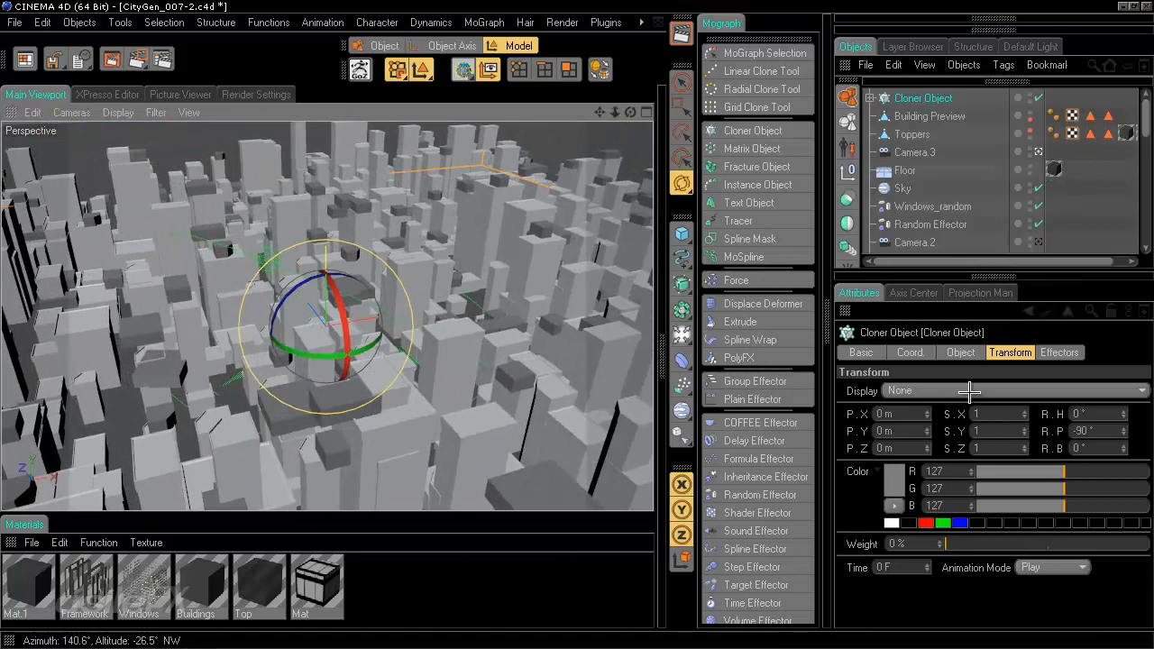
pyautogui.doubleClick(1081, 431)
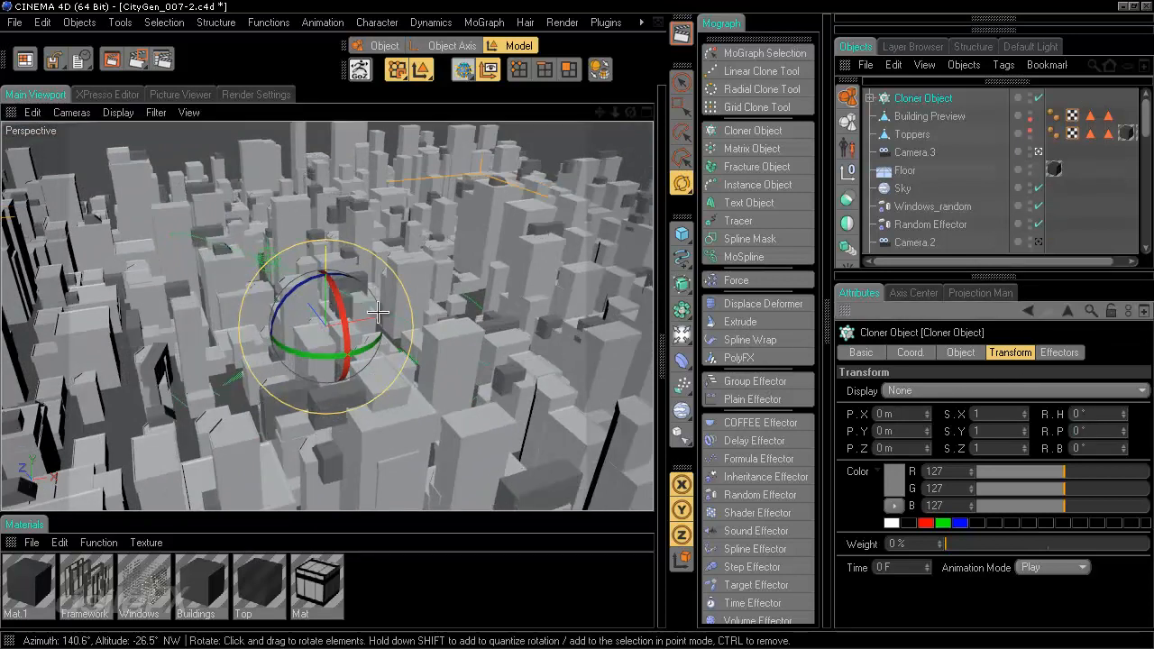
pyautogui.keyDown('alt'); pyautogui.moveTo(378, 313); pyautogui.dragTo(378, 312, button='middle'); pyautogui.keyUp('alt')
pyautogui.keyDown('alt'); pyautogui.moveTo(378, 312); pyautogui.dragTo(578, 327, button='right'); pyautogui.keyUp('alt')
pyautogui.moveTo(449, 288)
pyautogui.keyDown('alt'); pyautogui.mouseDown()
pyautogui.moveTo(578, 322)
pyautogui.moveTo(771, 289)
pyautogui.moveTo(1081, 213)
pyautogui.mouseUp(); pyautogui.keyUp('alt')
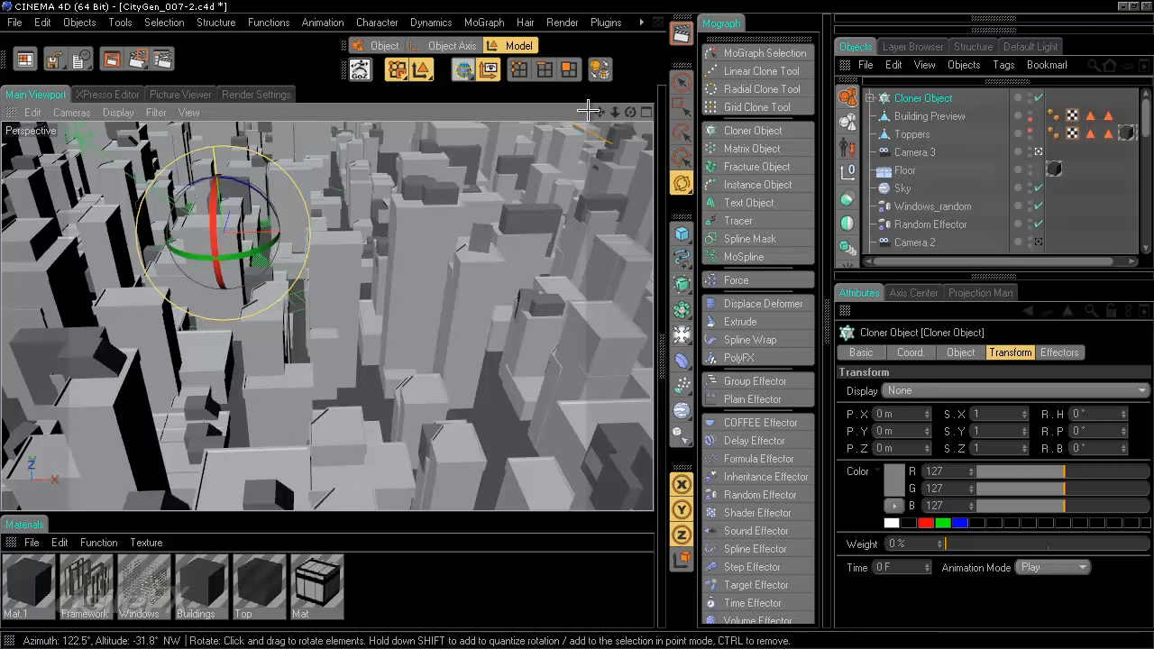
# Step: Set the clones' R.P rotation back to -90°
pyautogui.doubleClick(1079, 430)
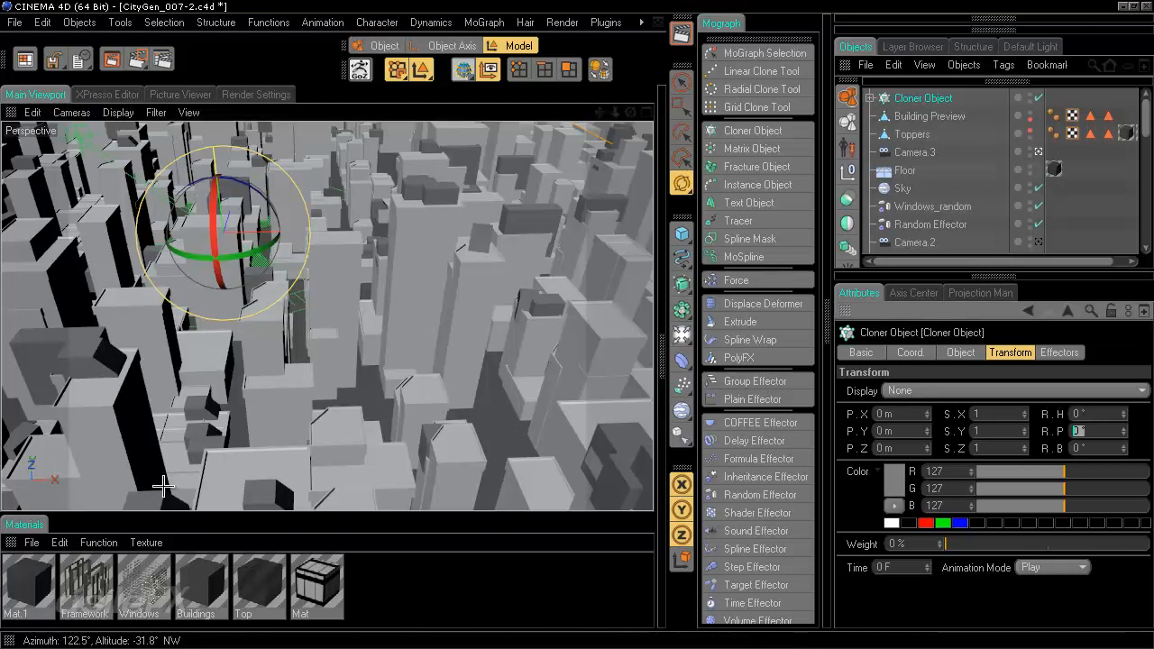
pyautogui.write('-90')
pyautogui.press('Return')
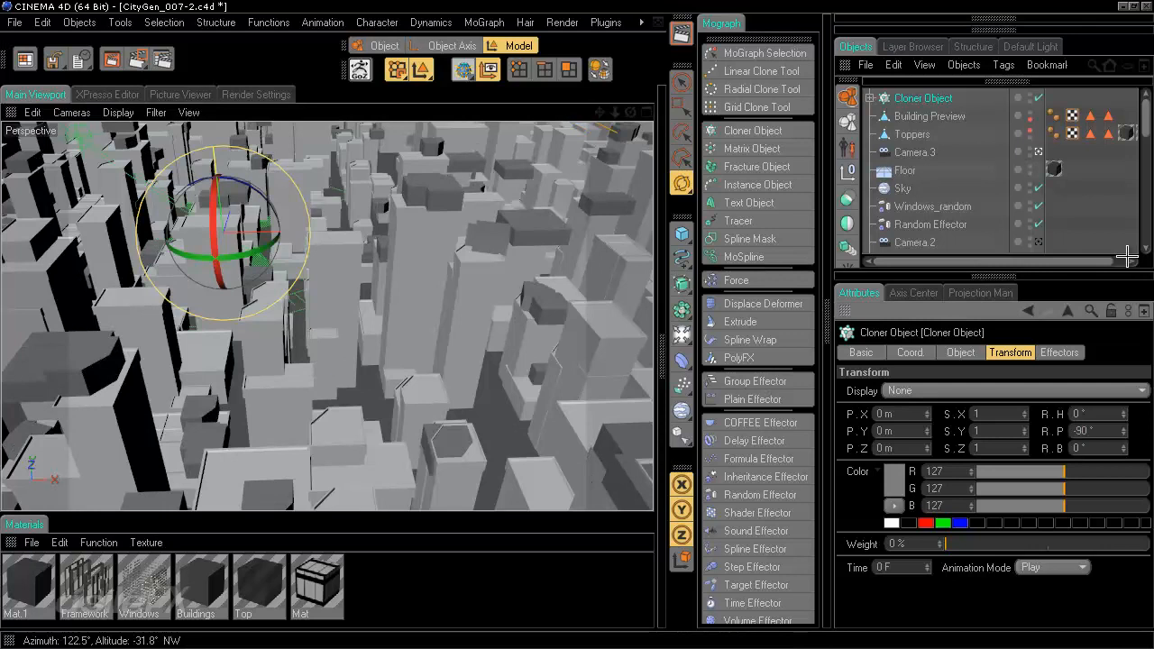
# Step: Scale the Cloner Object's clones to 0.5 in X, Y and Z
pyautogui.doubleClick(977, 414)
pyautogui.write('0.5')
pyautogui.press('Tab')
pyautogui.write('0.5')
pyautogui.press('Tab')
pyautogui.write('5')
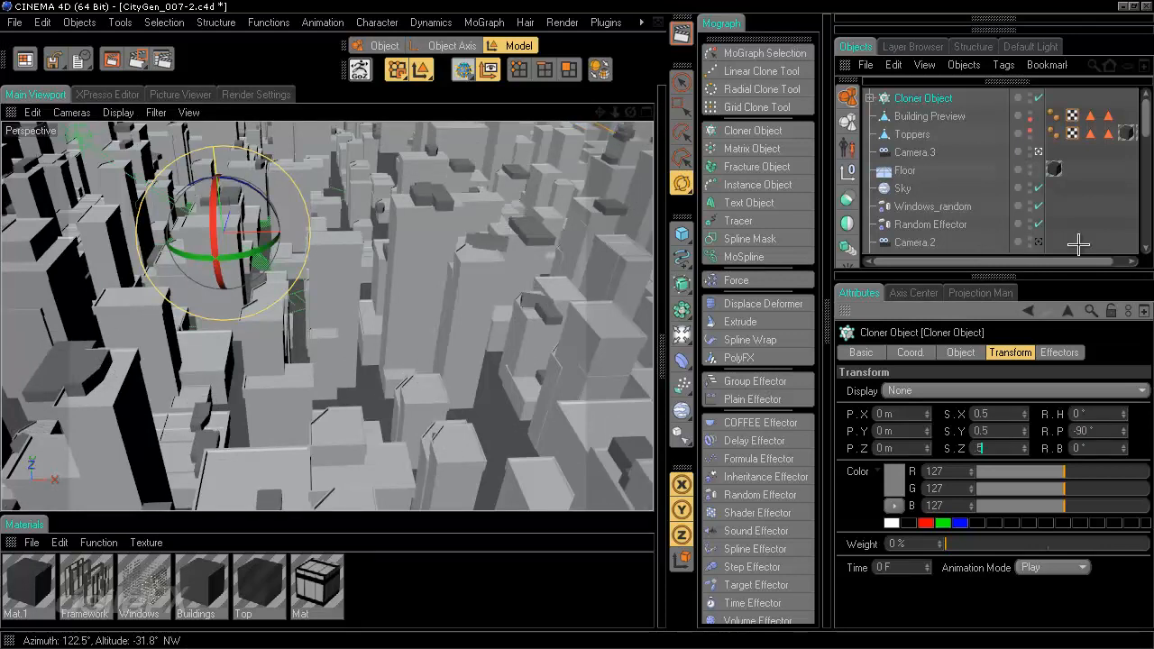
pyautogui.press('Return')
# Step: Reduce the clones' transform scale to 0.2 in X, Y and Z
pyautogui.keyDown('alt'); pyautogui.moveTo(298, 363); pyautogui.dragTo(361, 376); pyautogui.keyUp('alt')
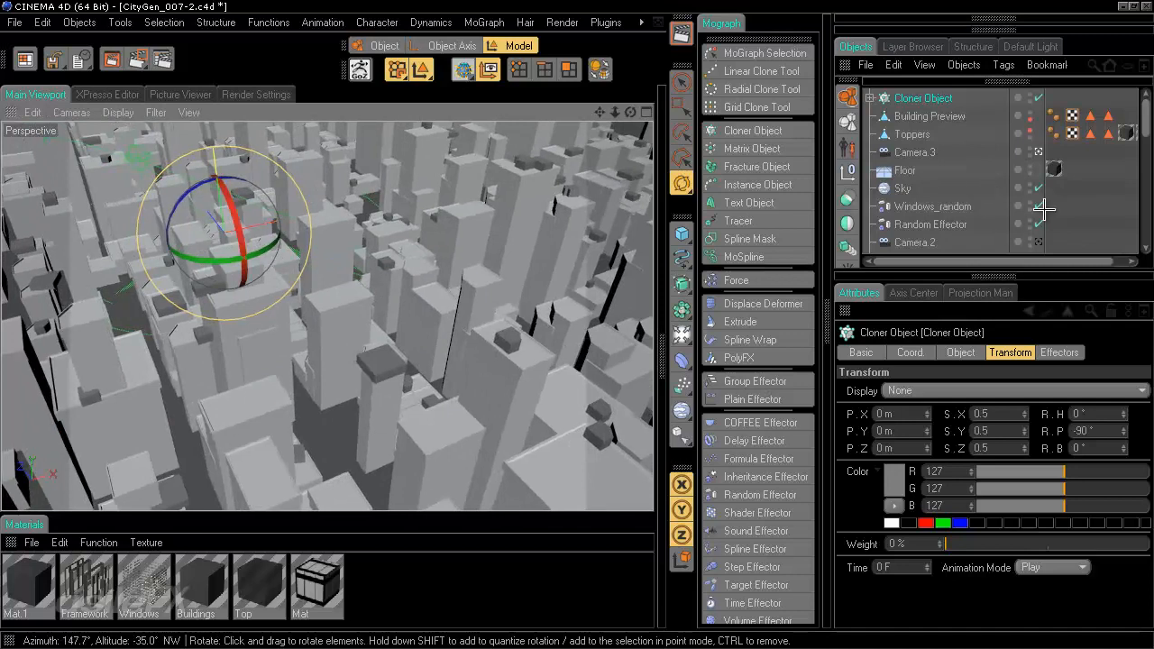
pyautogui.press('Tab')
pyautogui.write('0.2')
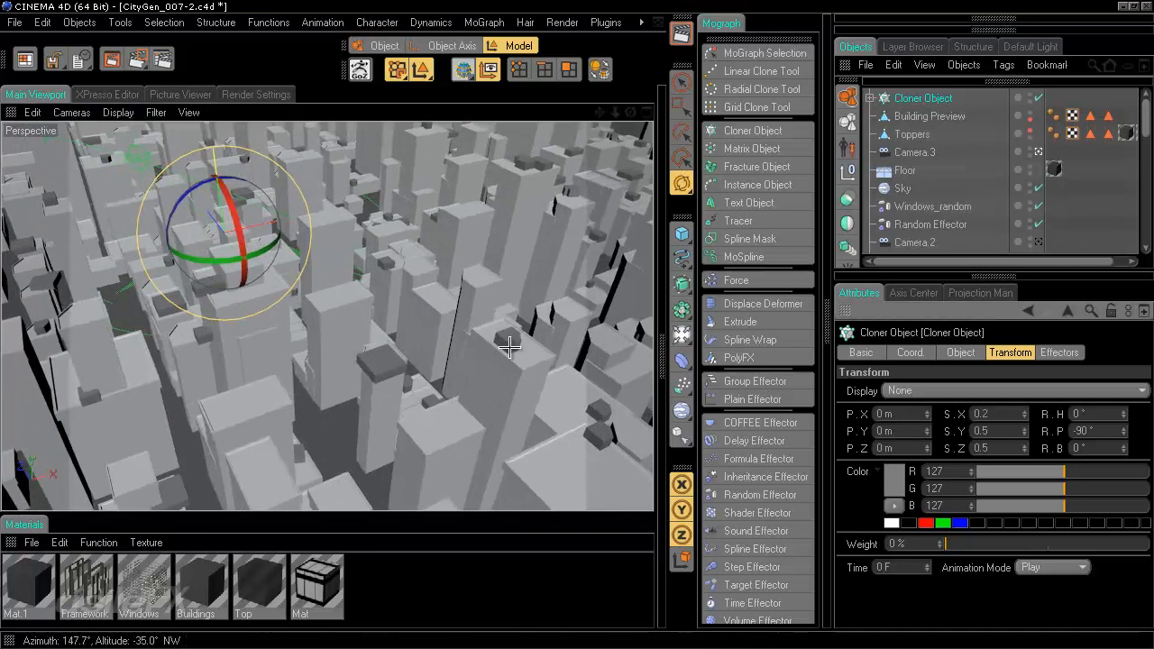
pyautogui.press('Tab')
pyautogui.write('0.2')
pyautogui.press('Tab')
pyautogui.write('0.2')
pyautogui.press('Return')
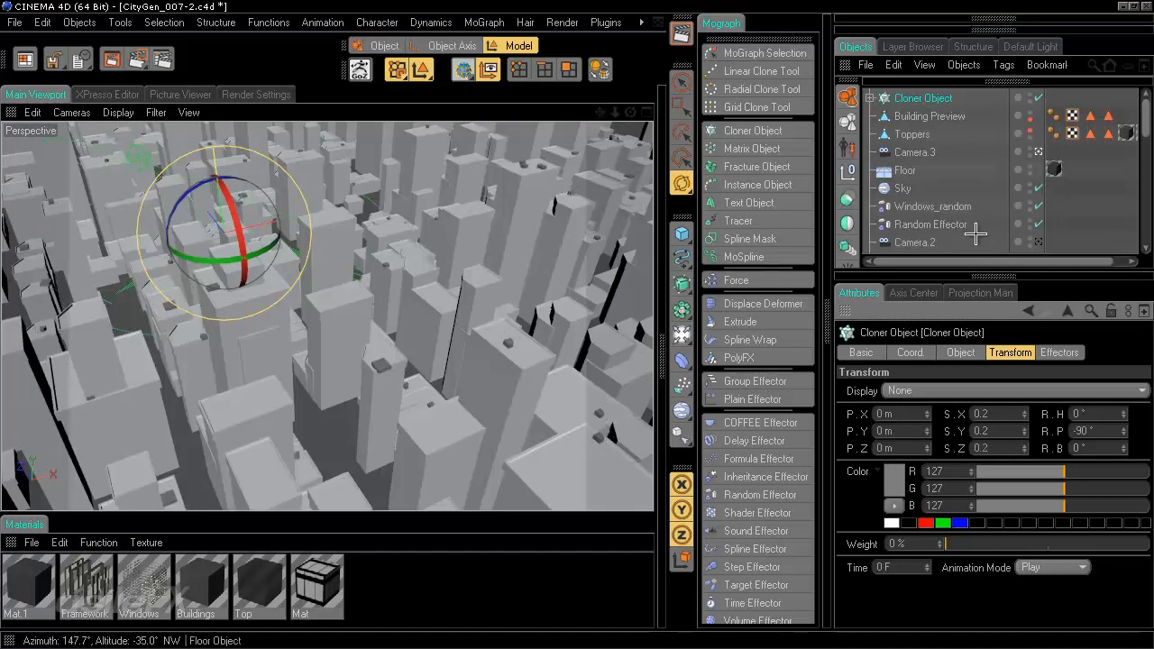
# Step: Apply the Buildings and Framework materials to the Cloner Object
pyautogui.keyDown('alt'); pyautogui.moveTo(377, 404); pyautogui.dragTo(408, 518, button='middle'); pyautogui.keyUp('alt')
pyautogui.keyDown('alt'); pyautogui.moveTo(998, 245); pyautogui.dragTo(981, 257, button='middle'); pyautogui.keyUp('alt')
pyautogui.keyDown('alt'); pyautogui.moveTo(981, 256); pyautogui.dragTo(921, 276); pyautogui.keyUp('alt')
pyautogui.keyDown('alt'); pyautogui.moveTo(967, 282); pyautogui.dragTo(1034, 261, button='middle'); pyautogui.keyUp('alt')
pyautogui.keyDown('alt'); pyautogui.moveTo(1035, 261); pyautogui.dragTo(1083, 255, button='right'); pyautogui.keyUp('alt')
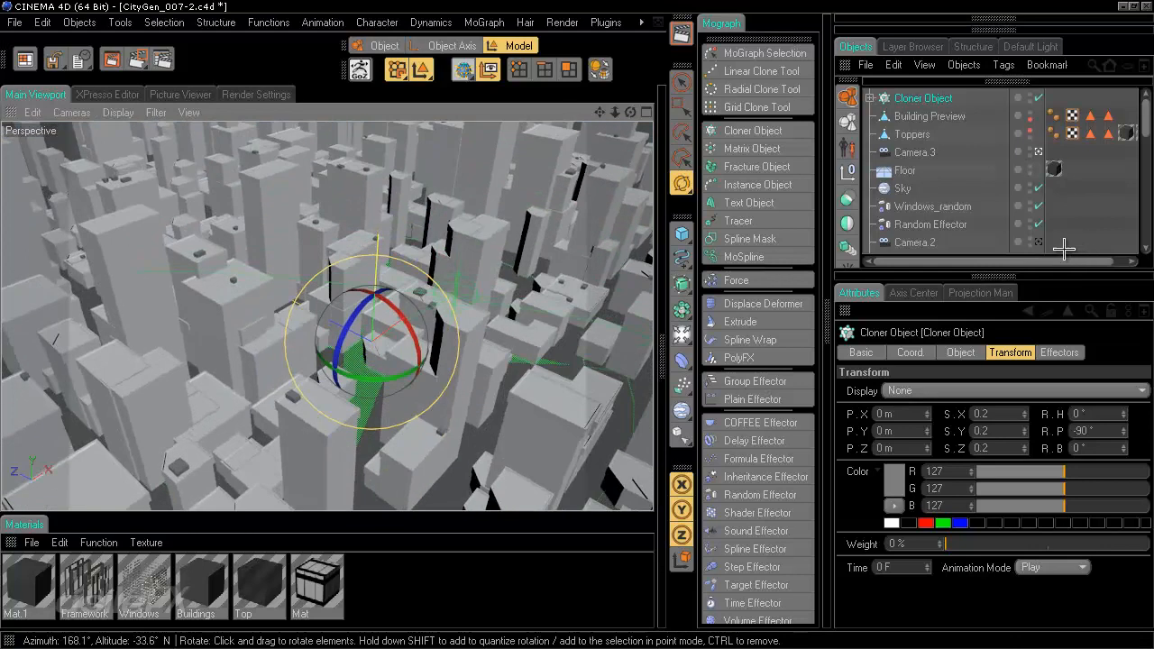
pyautogui.click(1031, 255)
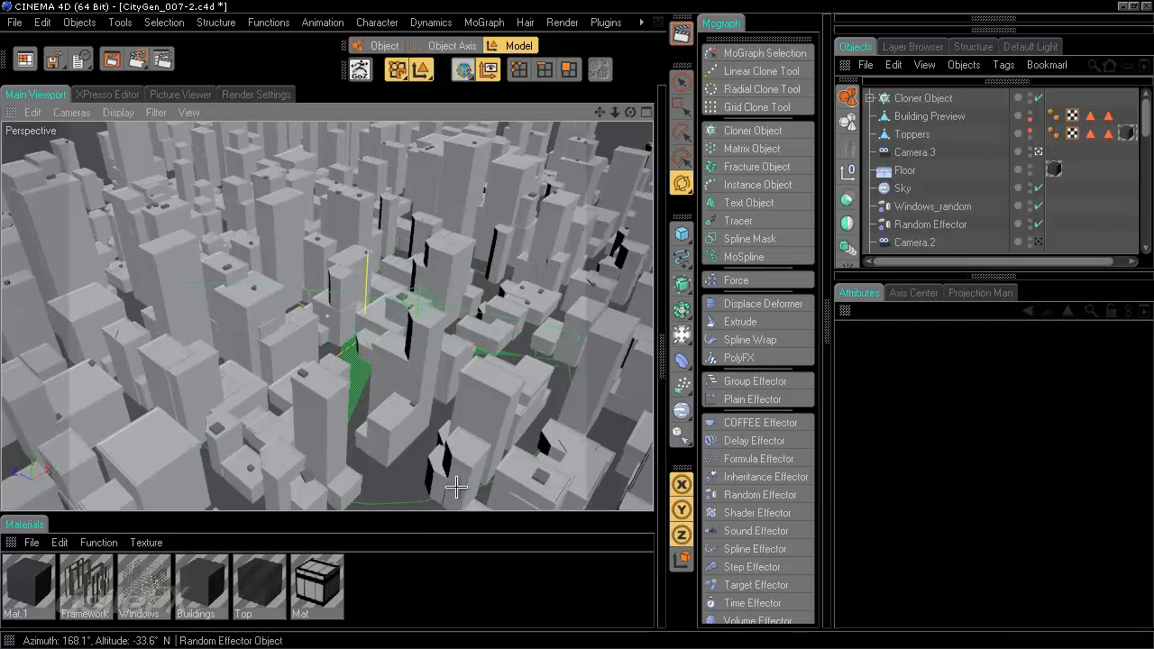
pyautogui.click(1075, 99)
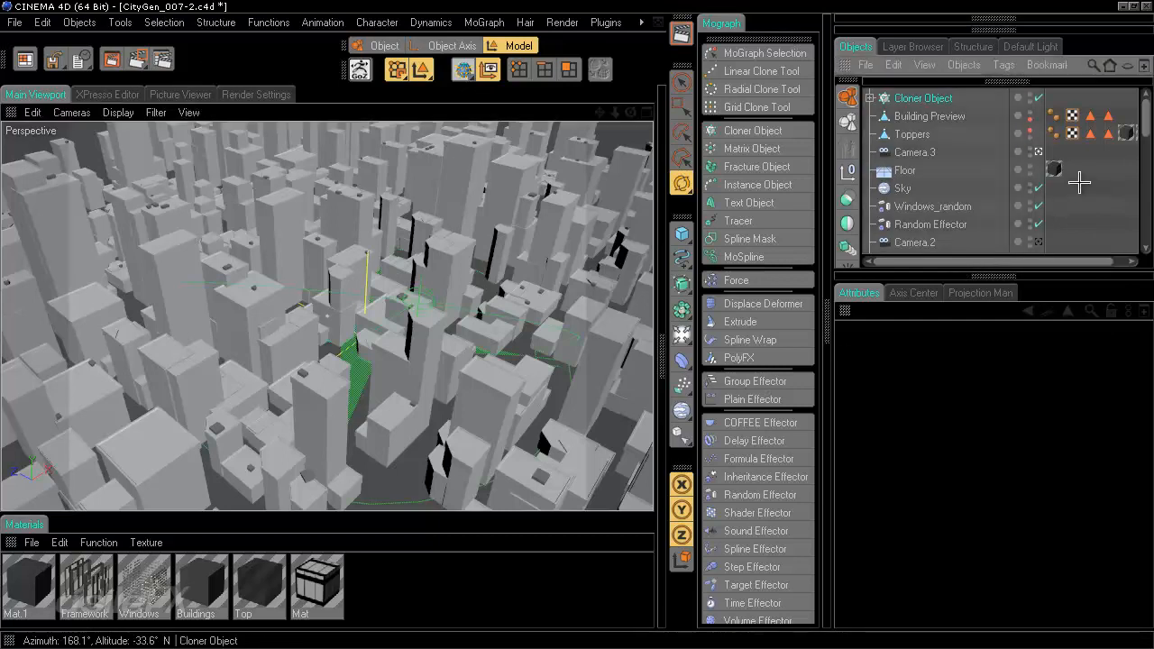
pyautogui.moveTo(991, 262); pyautogui.dragTo(987, 262)
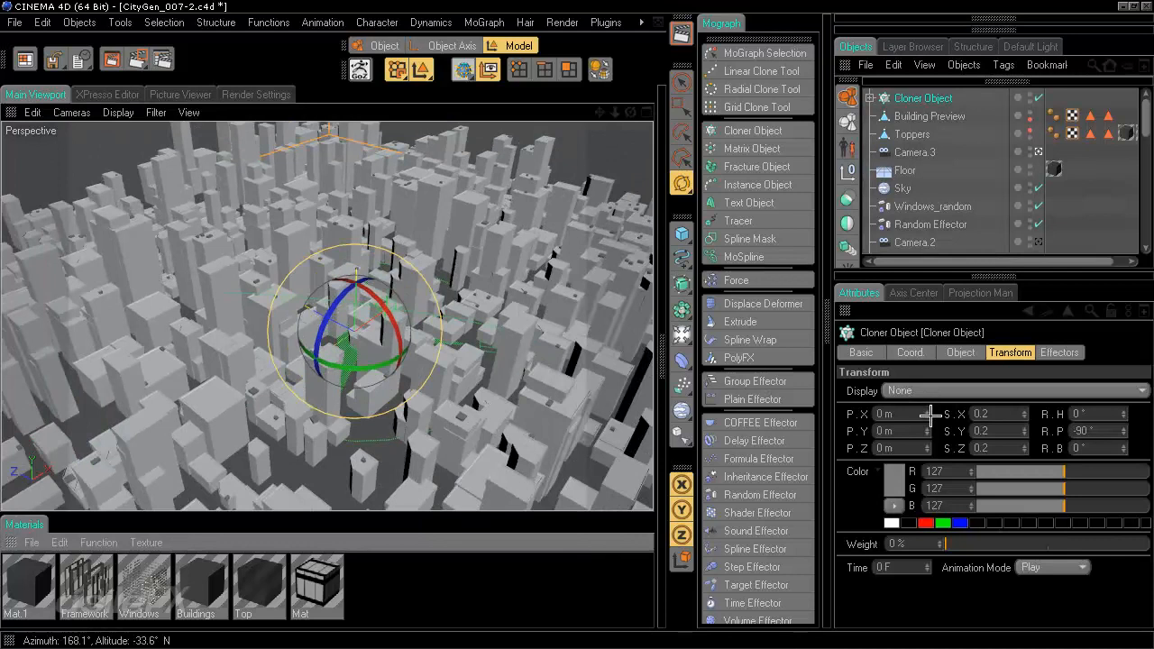
pyautogui.moveTo(201, 584); pyautogui.dragTo(923, 99)
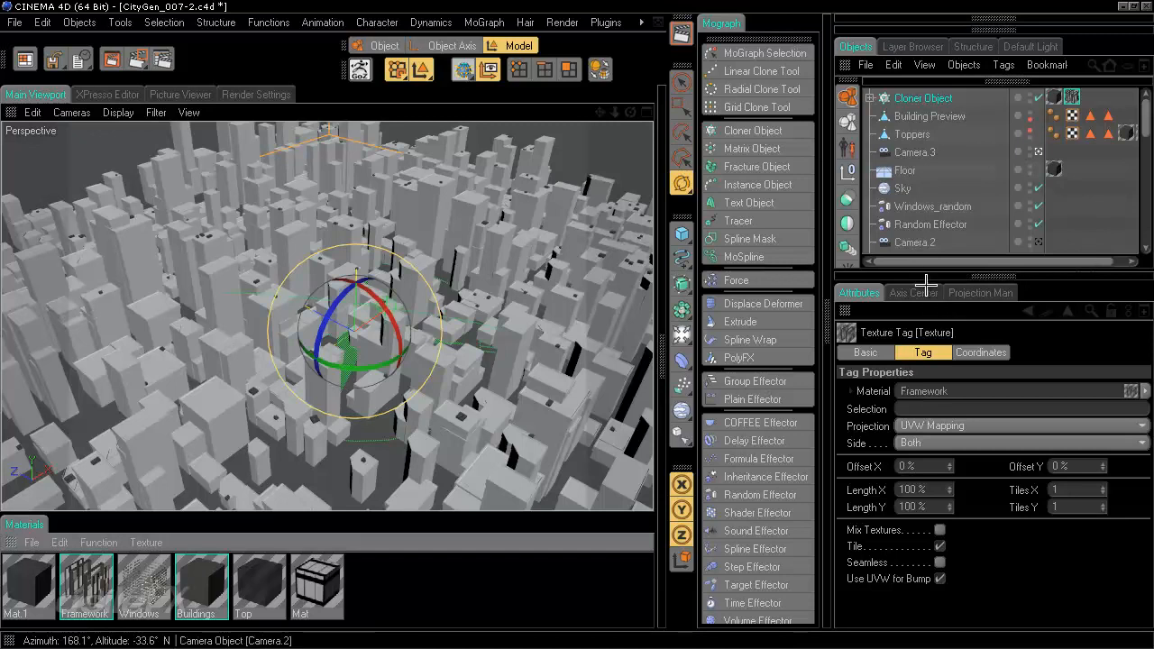
# Step: Examine the effectors assigned to Cloner Object.1 and to the rooftop Cloner Object
pyautogui.scroll(-2, 924, 245)
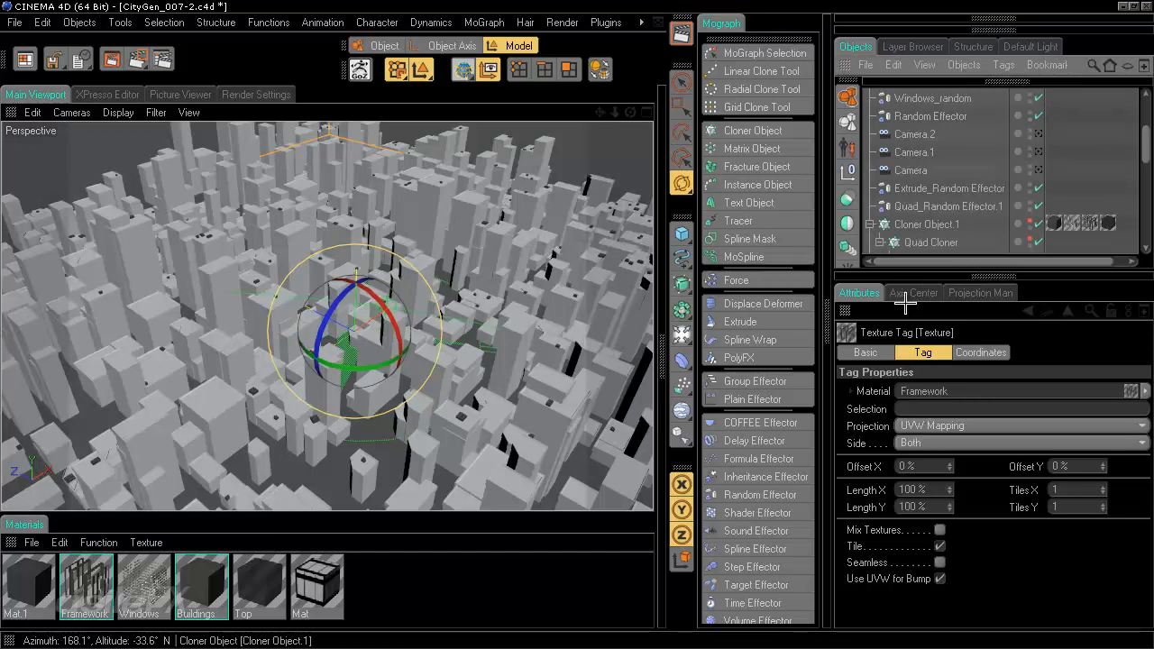
pyautogui.click(902, 225)
pyautogui.click(1058, 352)
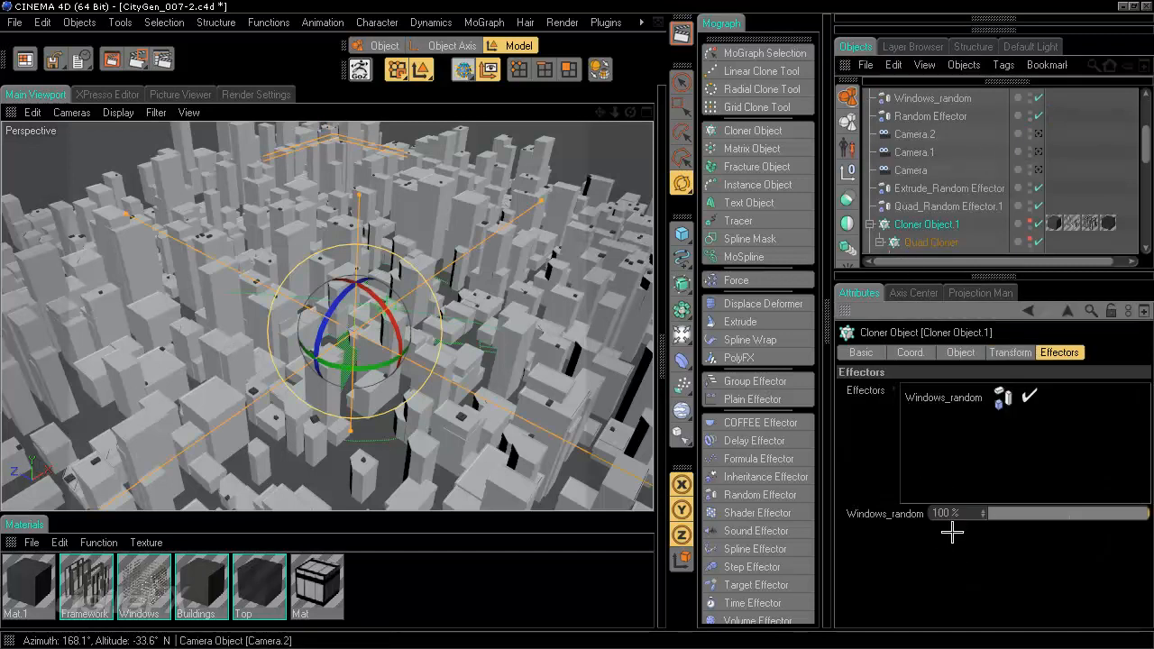
pyautogui.click(934, 98)
pyautogui.scroll(2, 936, 117)
pyautogui.click(928, 98)
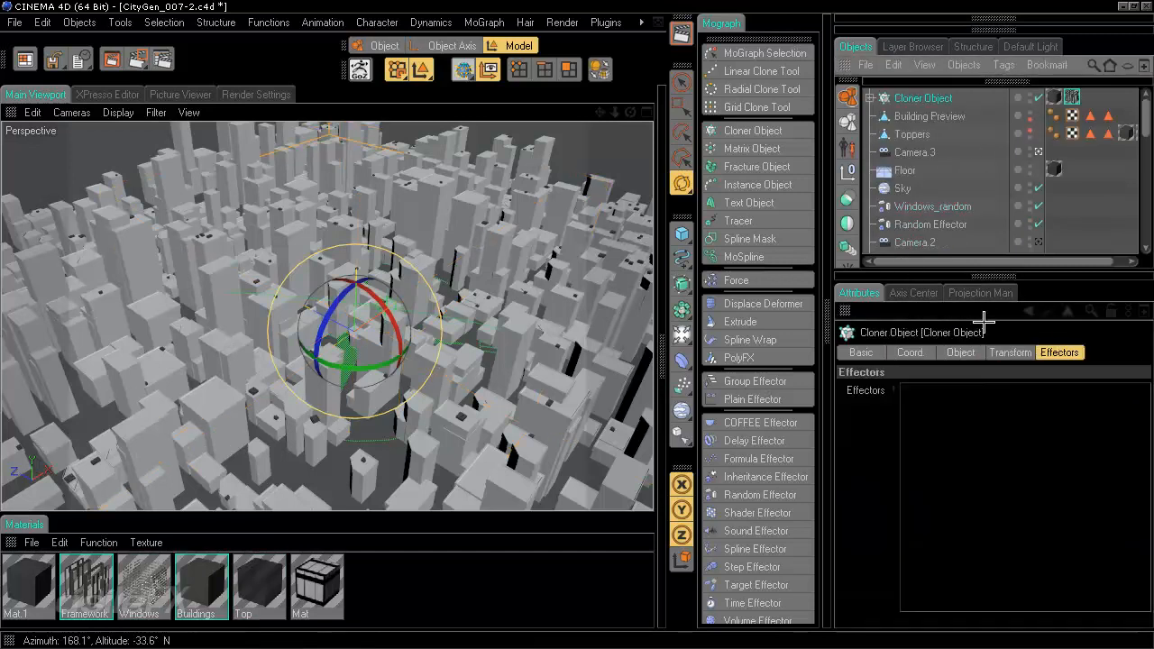
pyautogui.hotkey('ctrl', 'z')
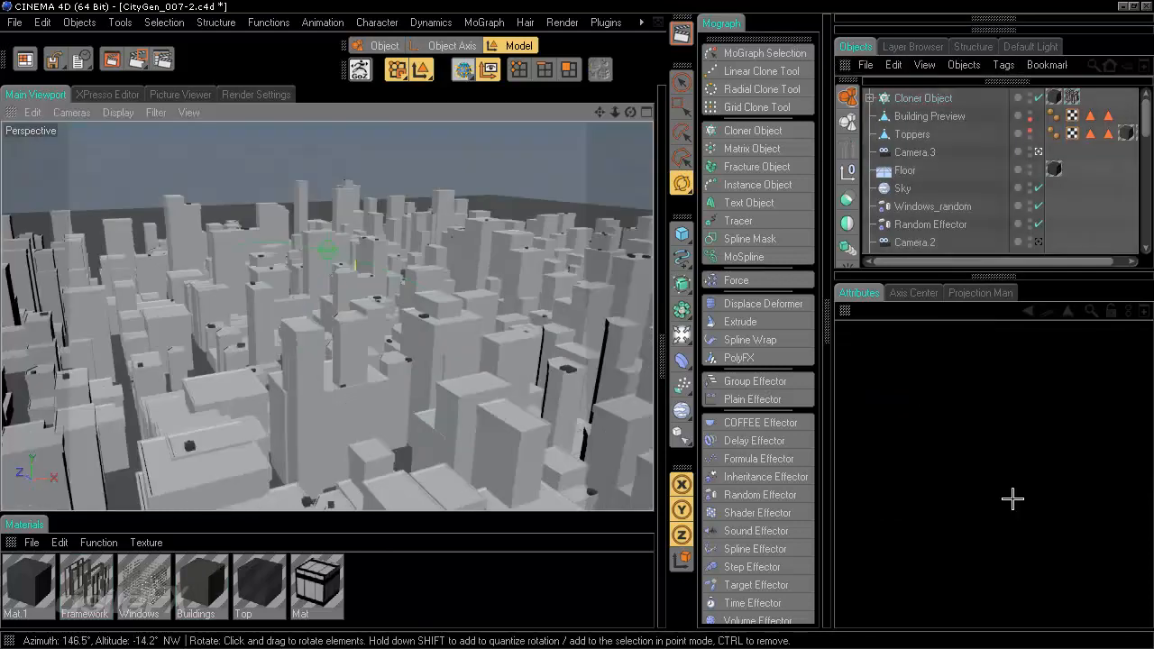
# Step: Set the Cloner Object's surface clone count to 5000 and inspect the clone density across the city
pyautogui.keyDown('alt'); pyautogui.moveTo(327, 324); pyautogui.dragTo(335, 314); pyautogui.keyUp('alt')
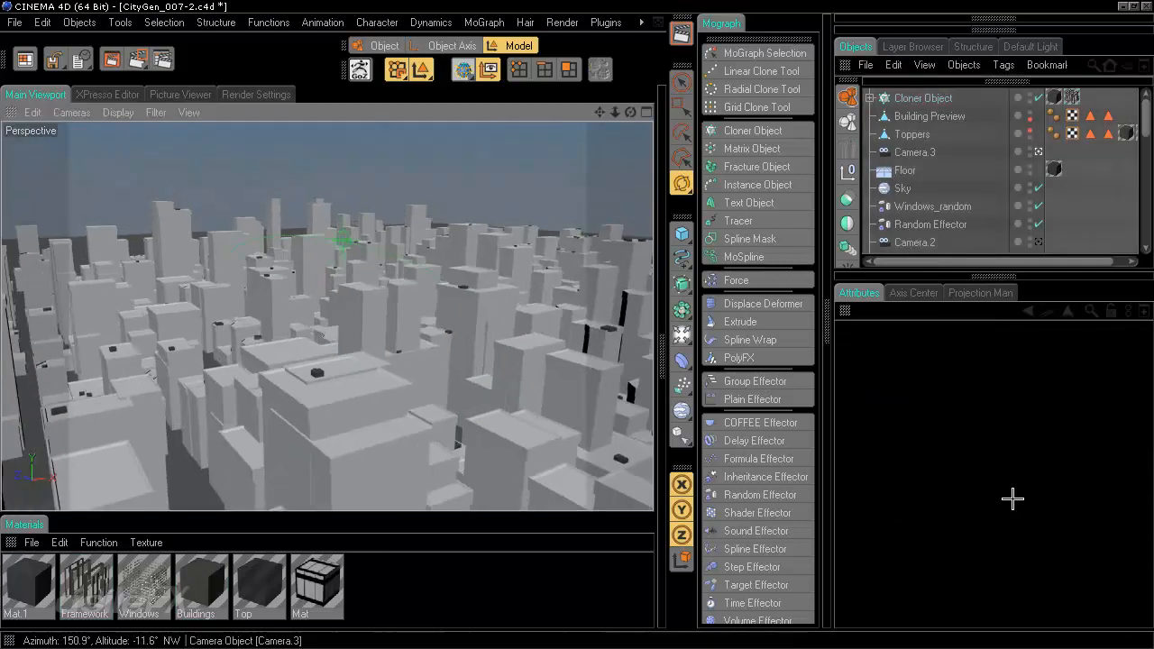
pyautogui.click(923, 98)
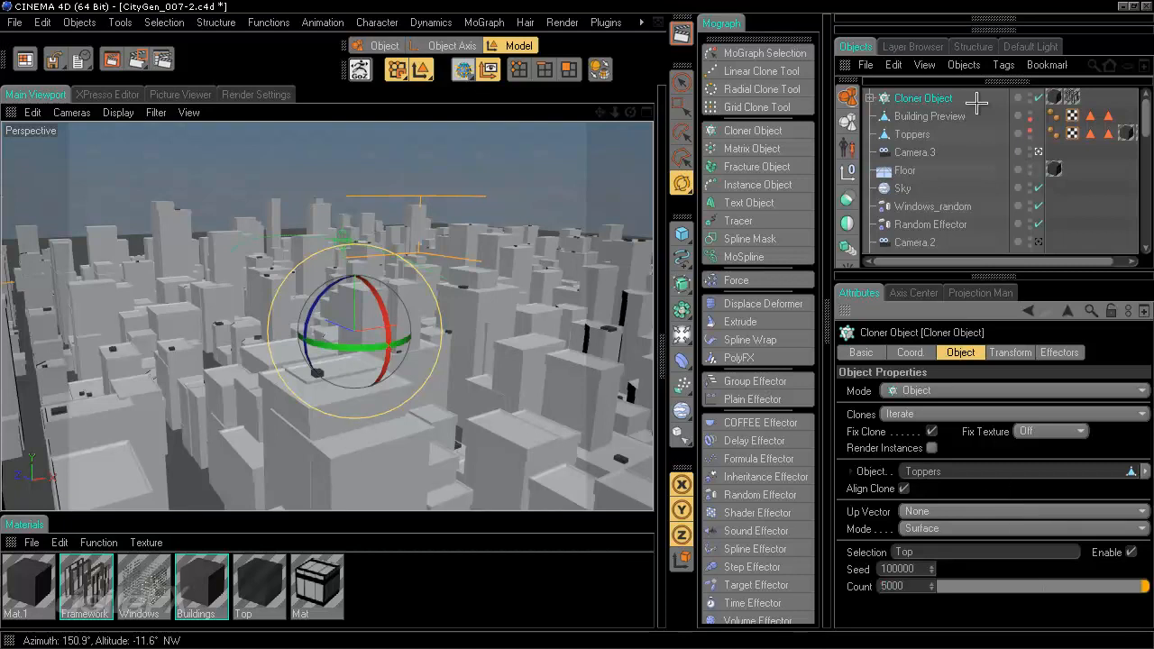
pyautogui.write('5')
pyautogui.press('Return')
pyautogui.moveTo(630, 112); pyautogui.dragTo(649, 72)
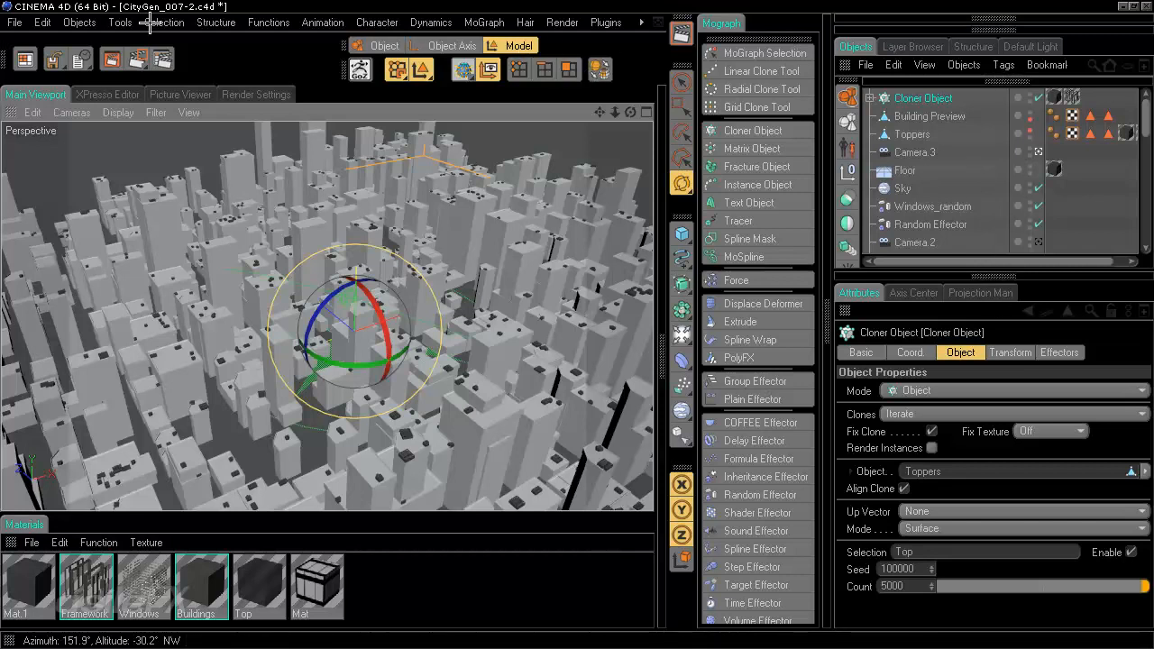
# Step: Lower the Cloner Object's clone count to 1500 and render the viewport
pyautogui.write('3')
pyautogui.press('Return')
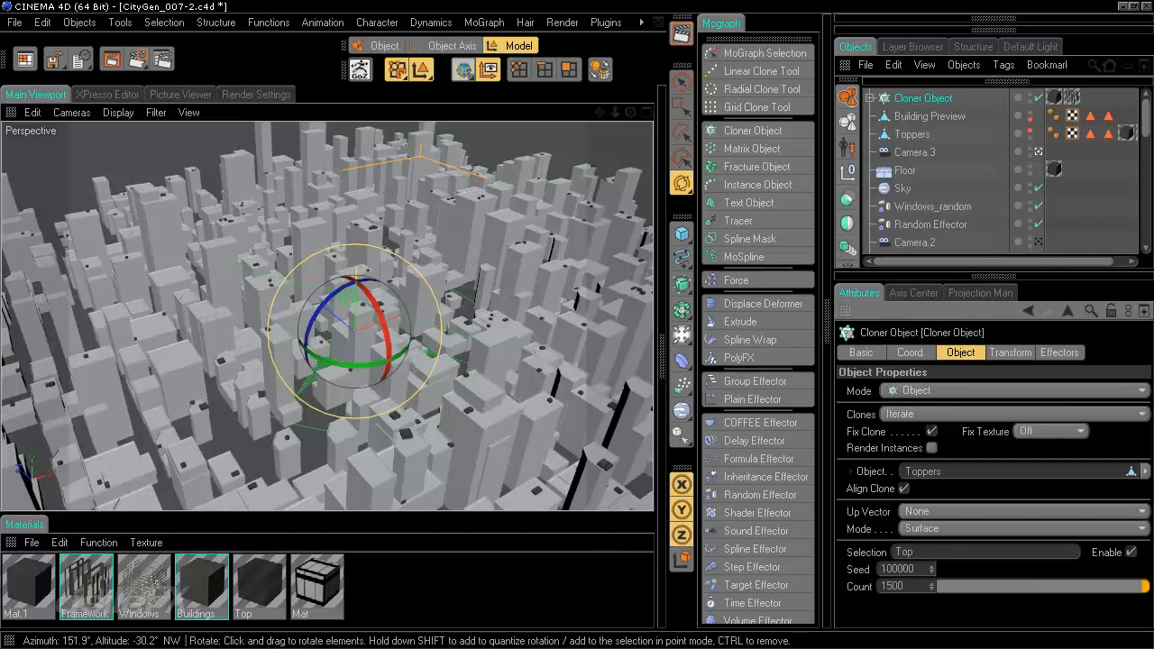
pyautogui.hotkey('ctrl', 'r')
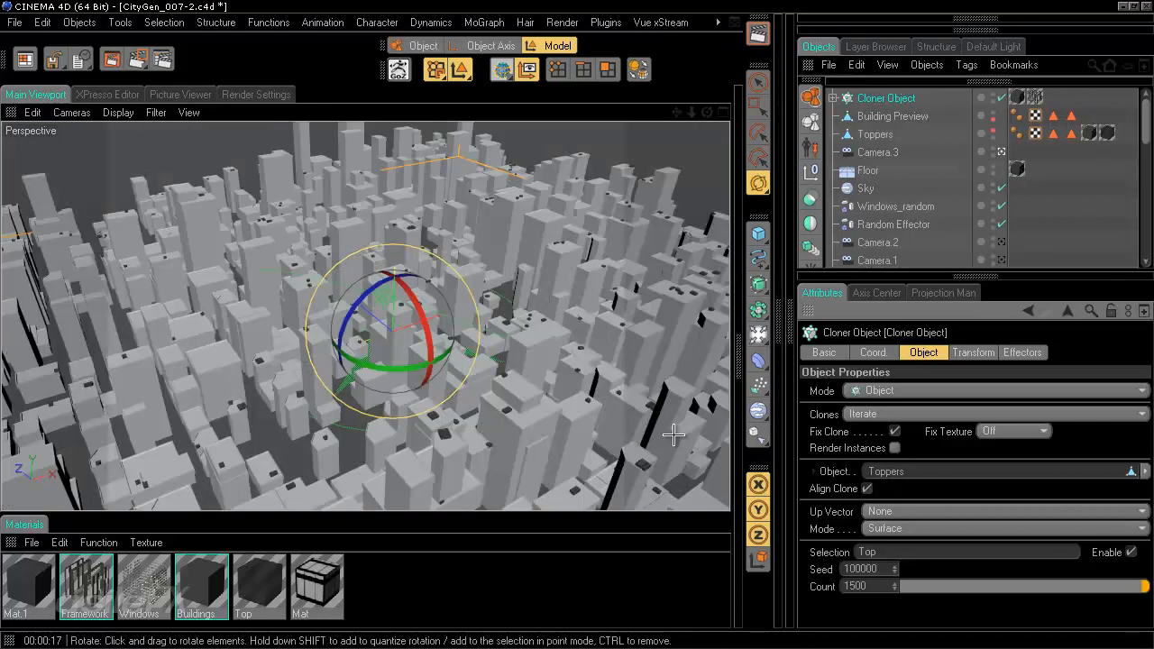
# Step: Raise the Cloner Object's clone count to 5000
pyautogui.scroll(4, 674, 435)
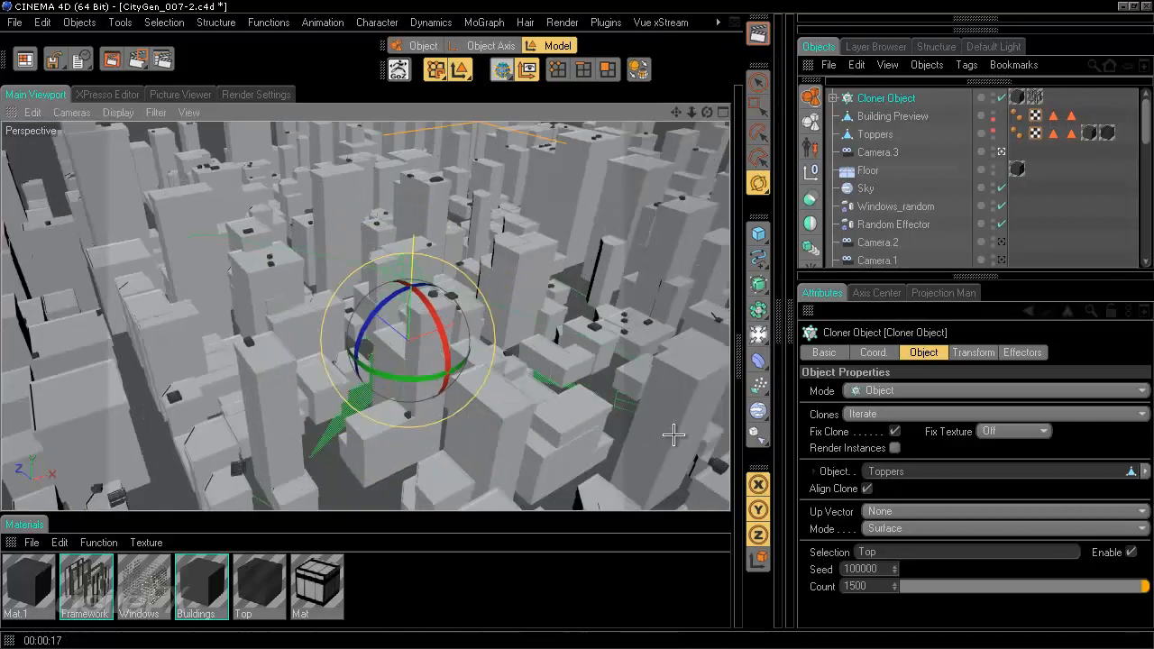
pyautogui.moveTo(871, 586); pyautogui.dragTo(791, 582)
pyautogui.write('5')
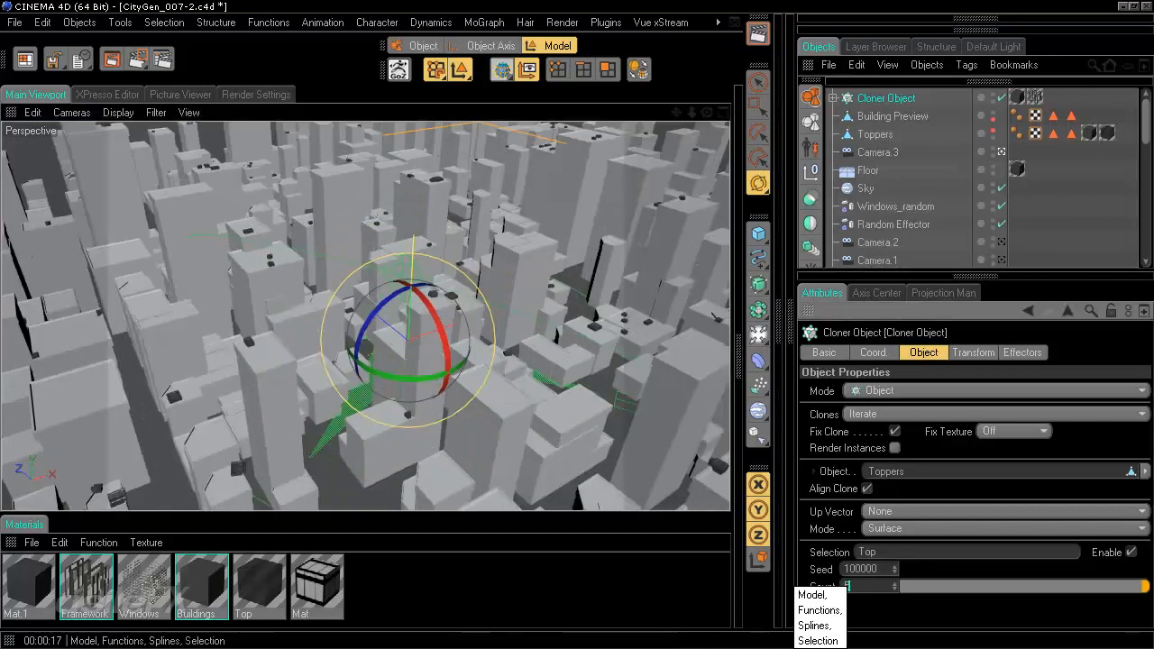
pyautogui.write('000')
pyautogui.press('Return')
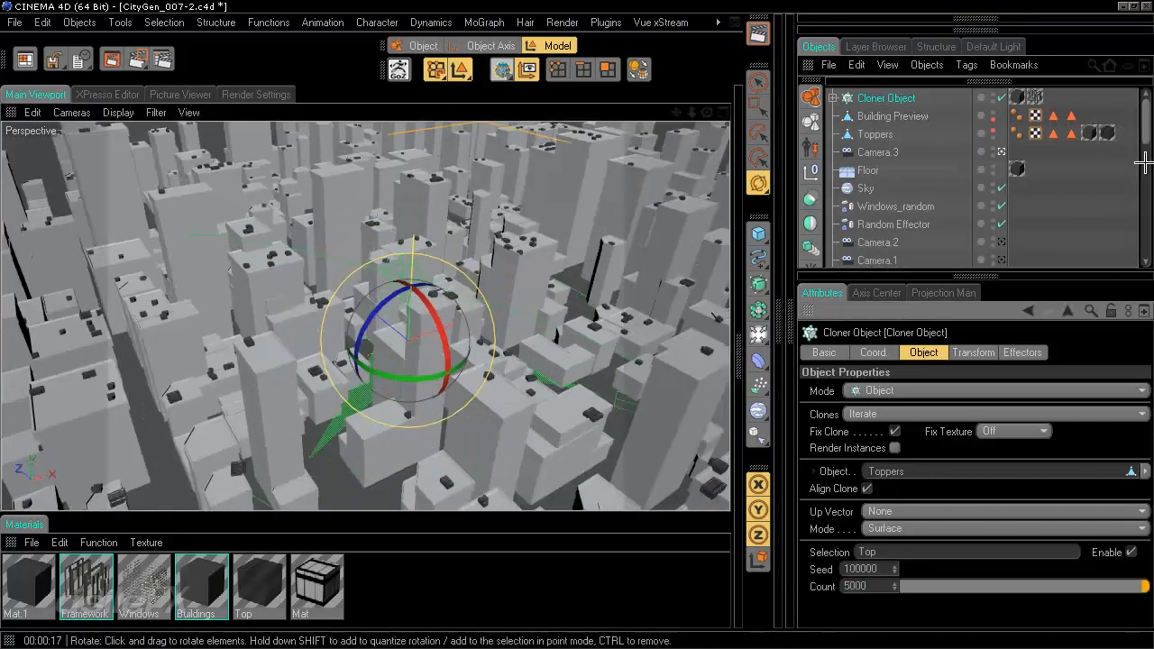
# Step: Set the Cloner Object's transform pitch rotation (R.P) to 0° and render the viewport
pyautogui.keyDown('alt'); pyautogui.moveTo(679, 132); pyautogui.dragTo(20, 22); pyautogui.keyUp('alt')
pyautogui.keyDown('alt'); pyautogui.moveTo(16, 26); pyautogui.dragTo(88, 129, button='right'); pyautogui.keyUp('alt')
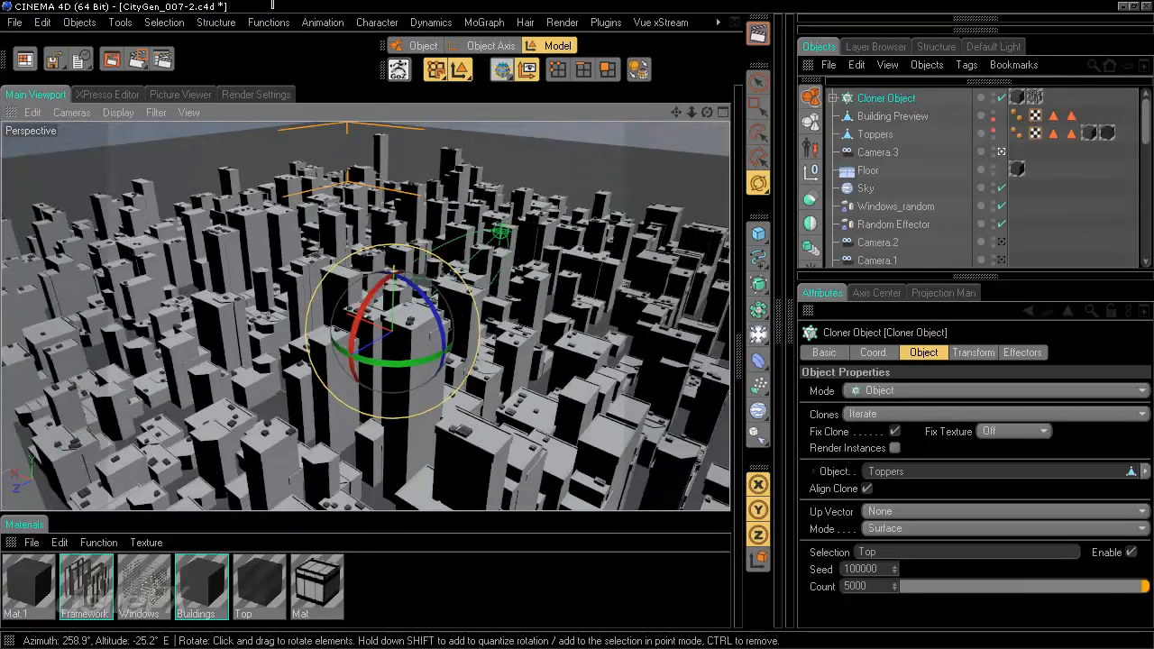
pyautogui.keyDown('alt'); pyautogui.moveTo(51, 172); pyautogui.dragTo(421, 591, button='right'); pyautogui.keyUp('alt')
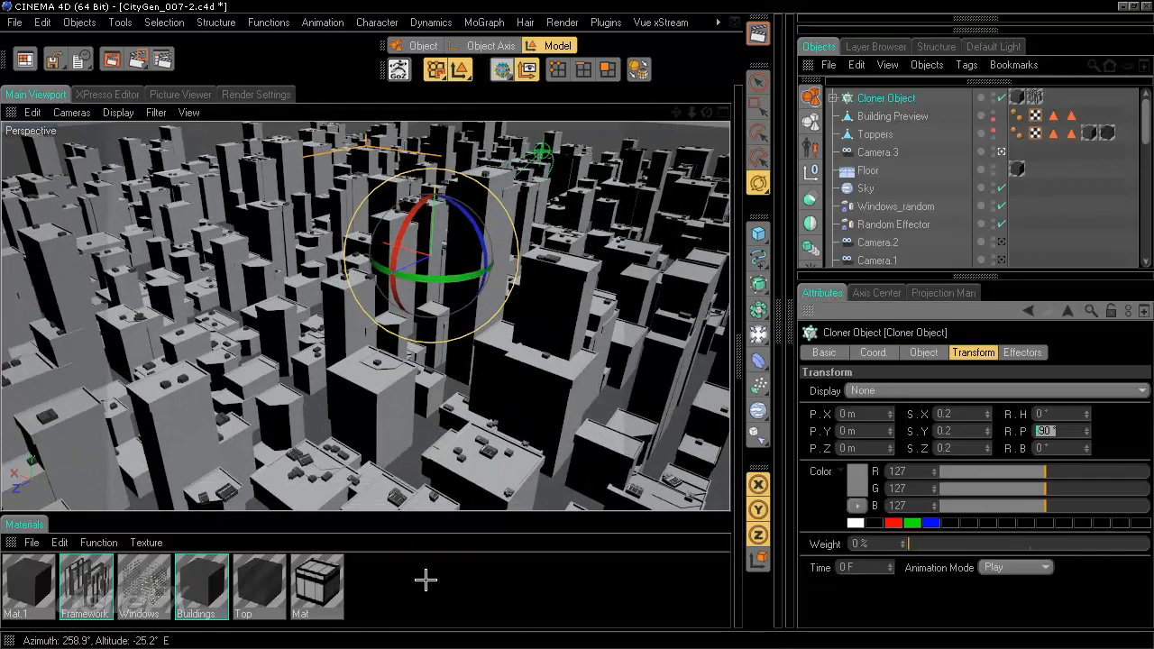
pyautogui.write('0')
pyautogui.press('Return')
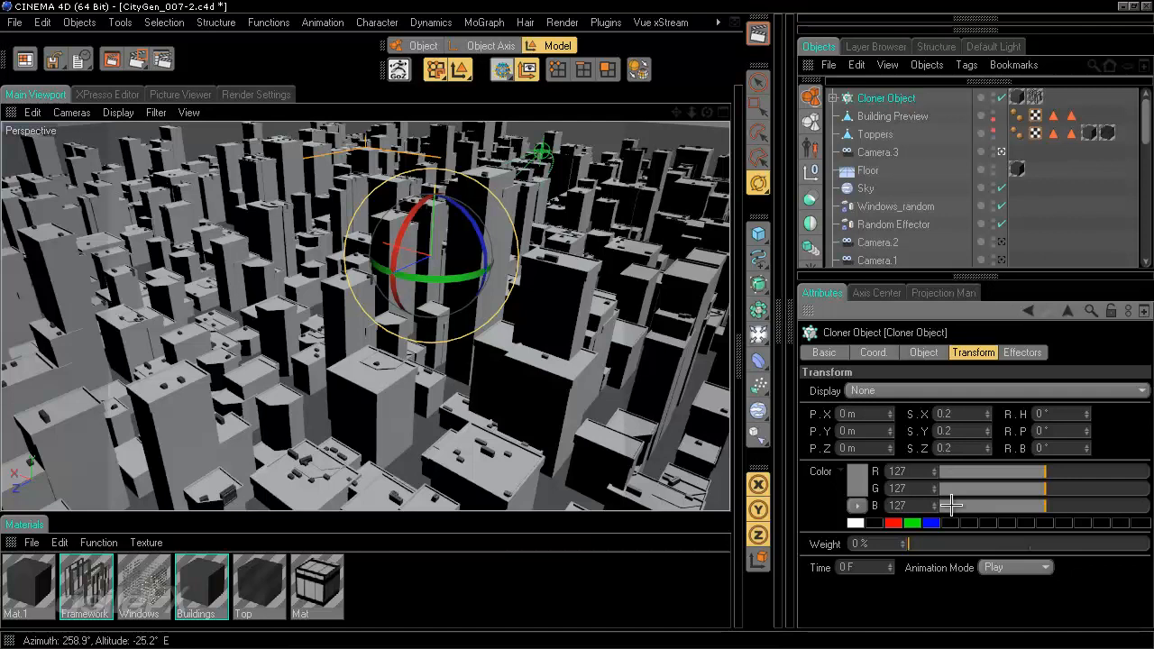
pyautogui.hotkey('ctrl', 'r')
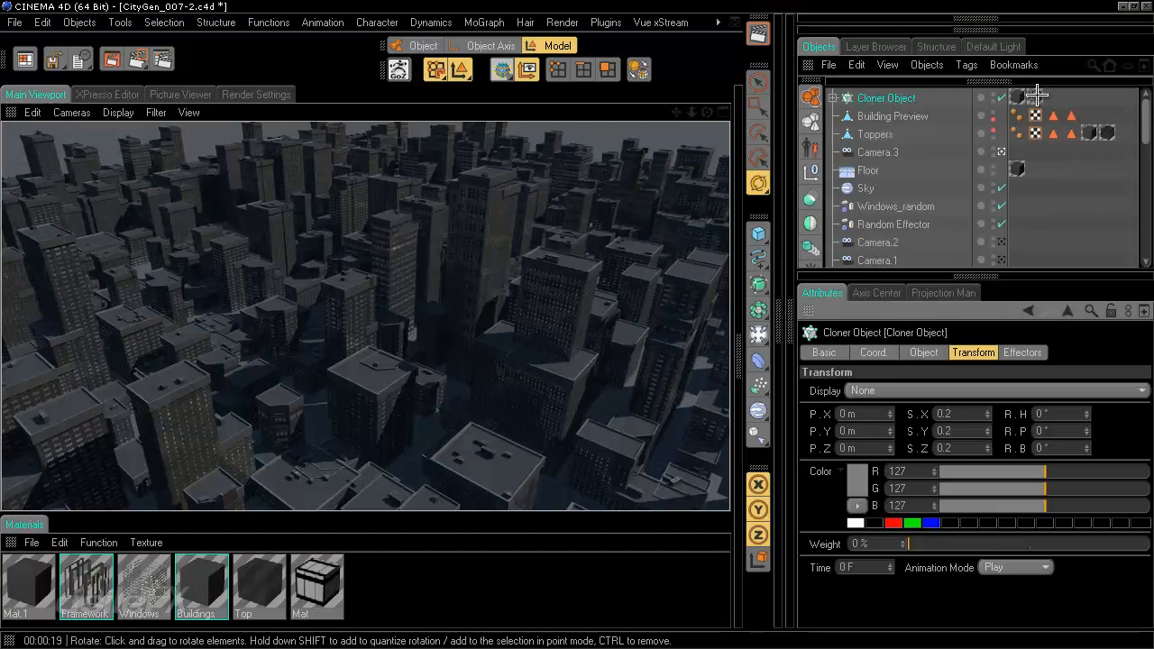
# Step: Turn off Fix Clone for the Cloner Object and look closely at the rooftop clones
pyautogui.click(937, 98)
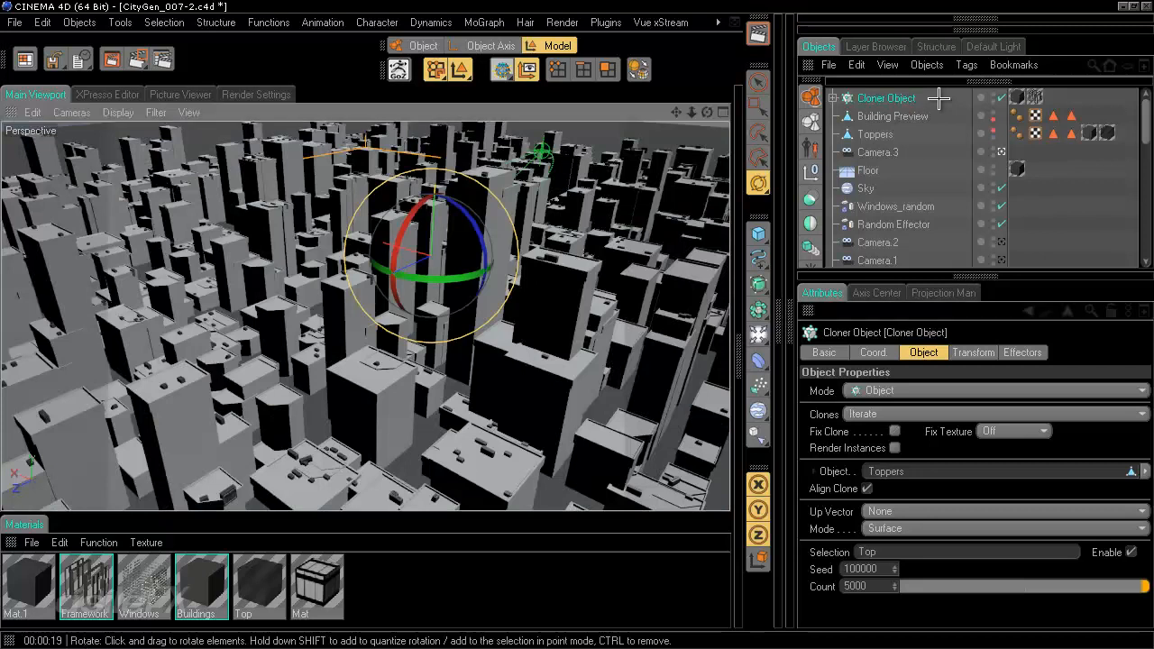
pyautogui.keyDown('alt'); pyautogui.moveTo(500, 324); pyautogui.dragTo(622, 325, button='right'); pyautogui.keyUp('alt')
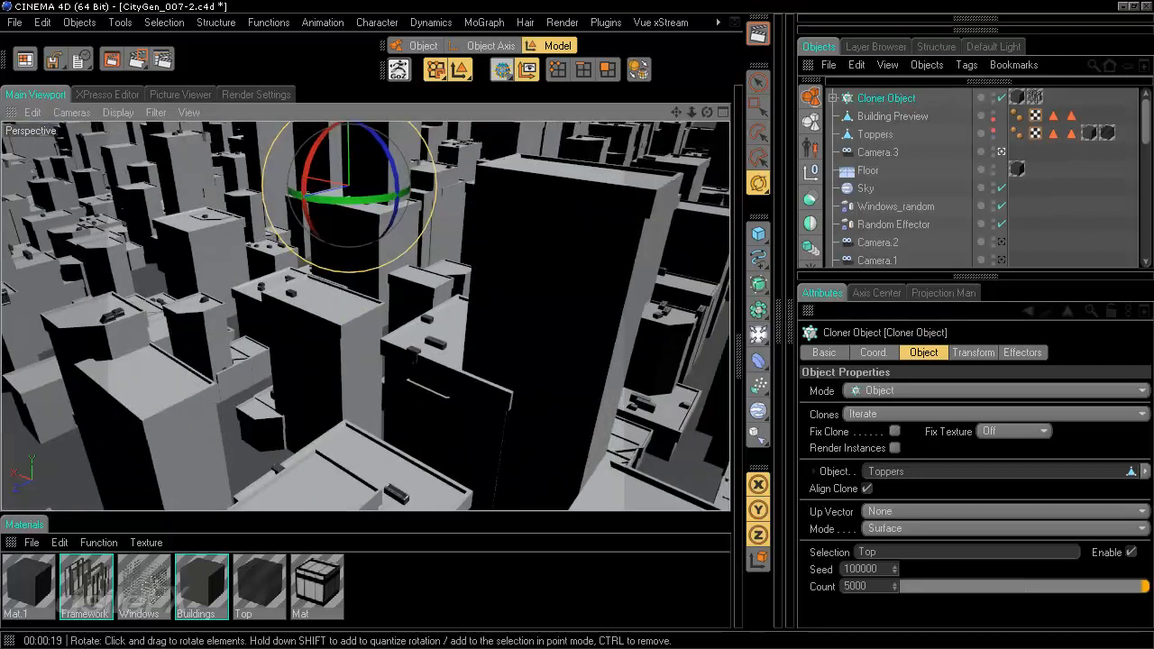
# Step: Turn Fix Clone back on and Align Clone off for the Cloner Object, comparing the rooftop clones with and without alignment
pyautogui.keyDown('alt'); pyautogui.moveTo(505, 342); pyautogui.dragTo(225, 225, button='middle'); pyautogui.keyUp('alt')
pyautogui.keyDown('alt'); pyautogui.moveTo(360, 225); pyautogui.dragTo(387, 378); pyautogui.keyUp('alt')
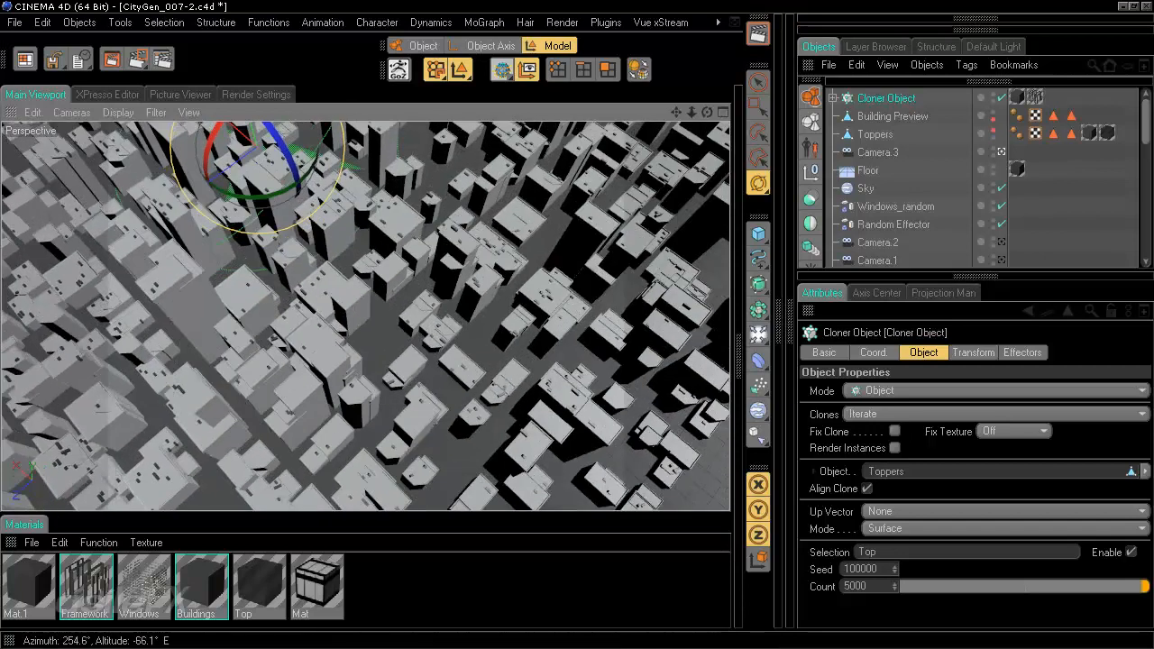
pyautogui.click(866, 489)
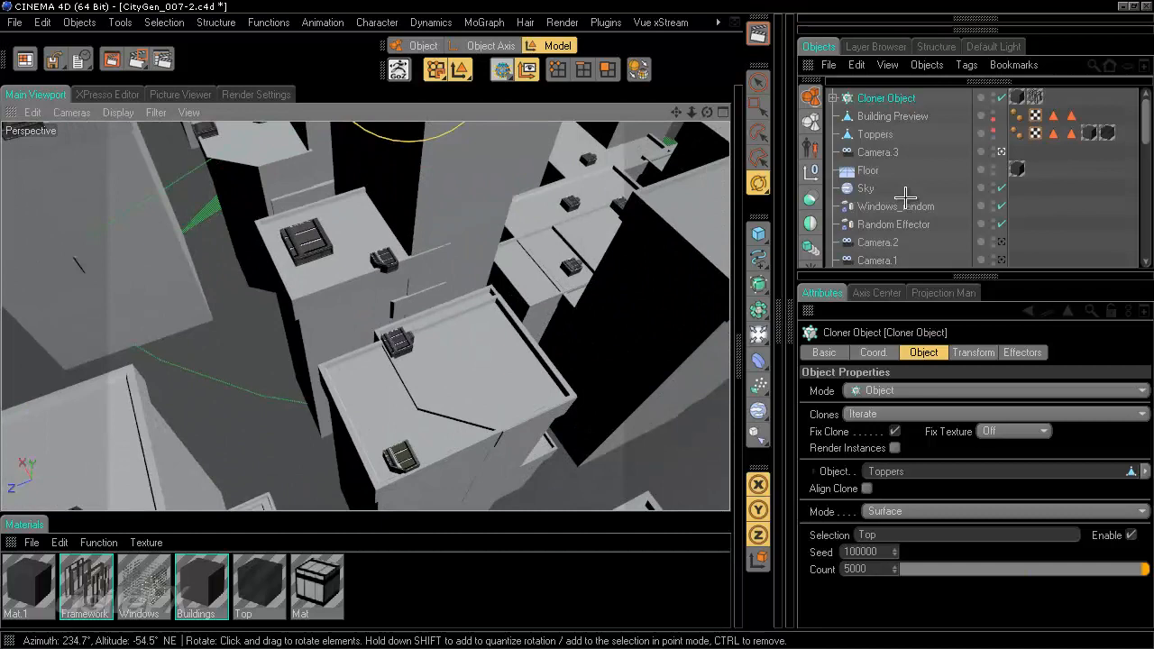
pyautogui.hotkey('ctrl', 'z')
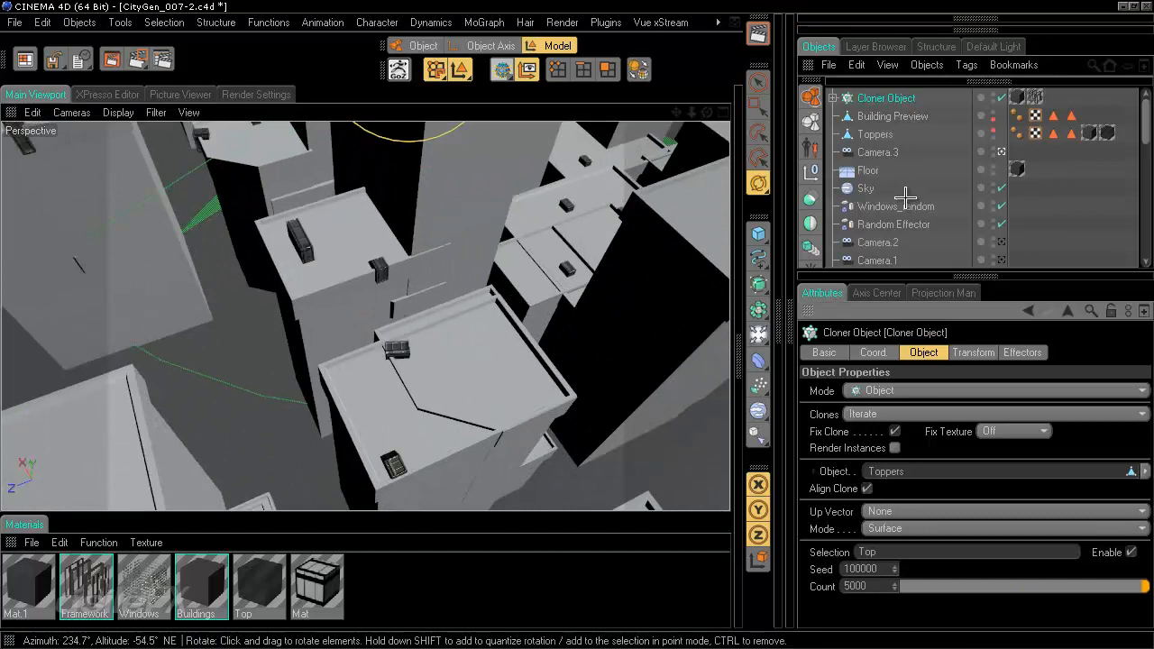
pyautogui.hotkey('ctrl', 'y')
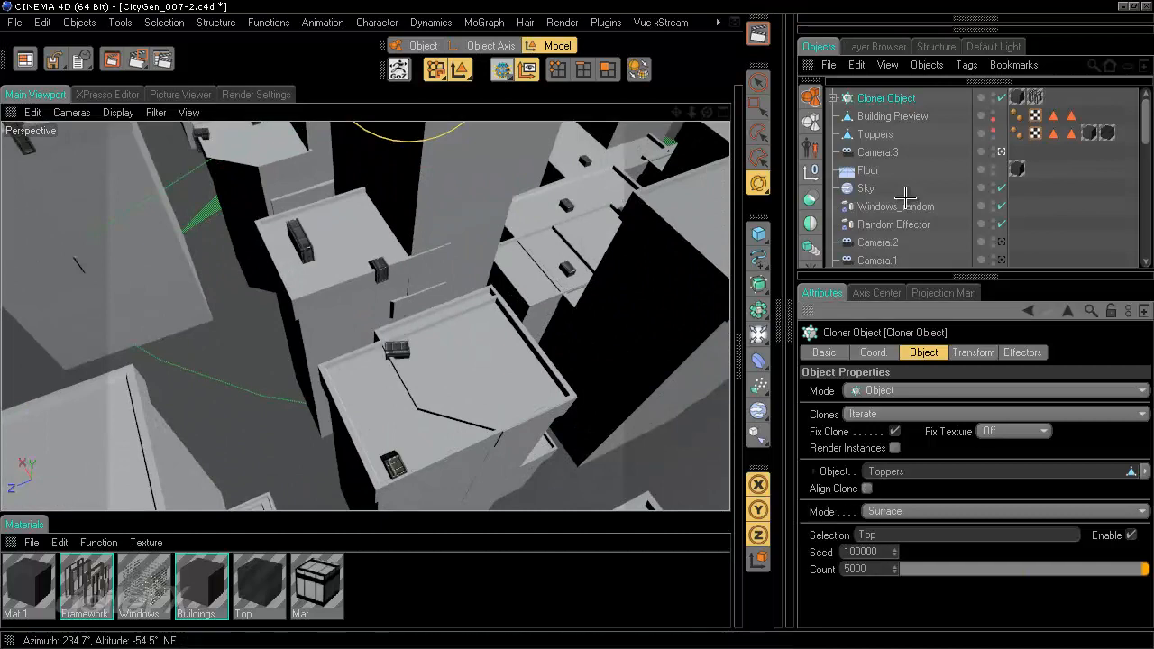
pyautogui.scroll(-10, 365, 316)
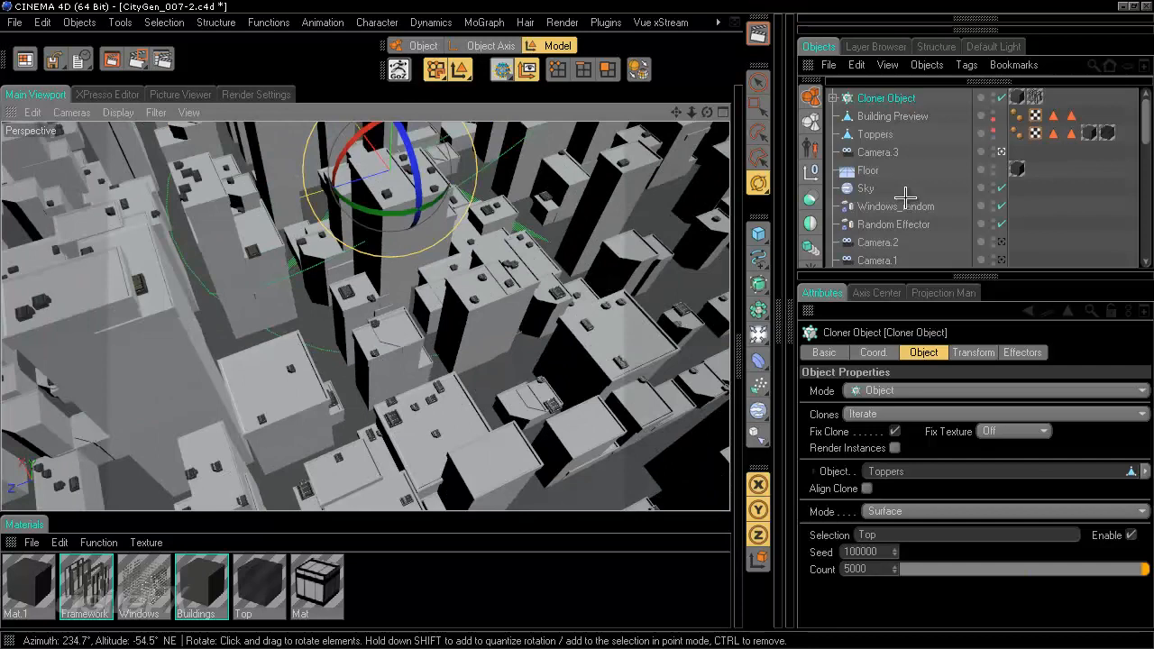
# Step: Set the Cloner Object's transform pitch rotation (R.P) to -90° and its scale to 0.3 on all axes, and check a viewport render
pyautogui.click(973, 352)
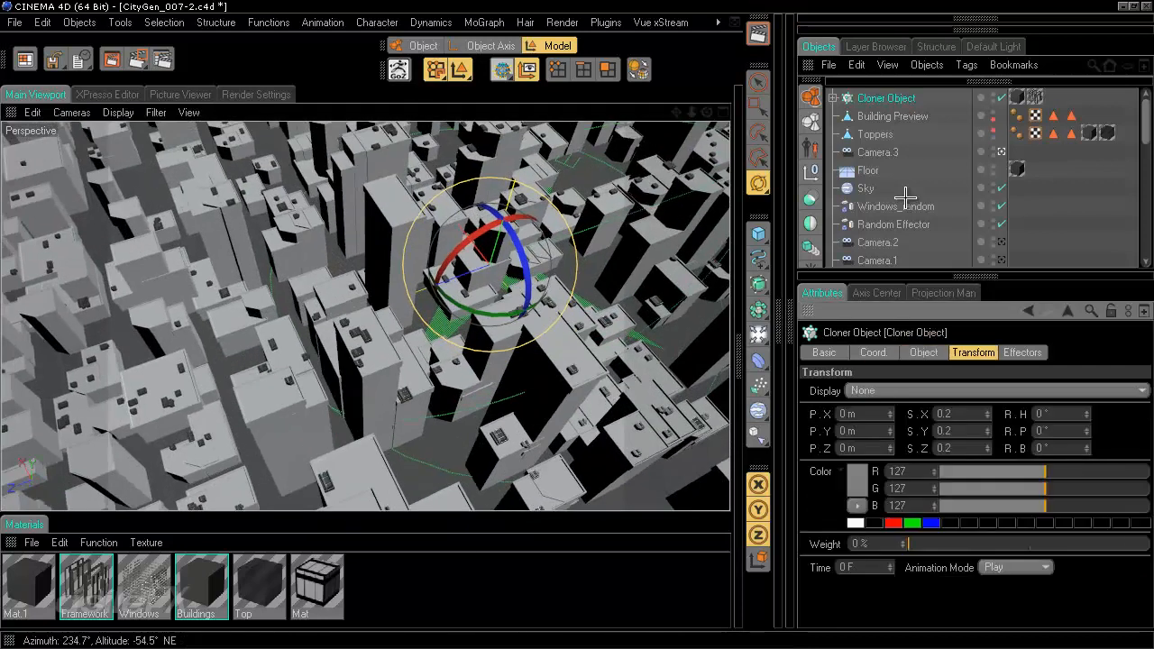
pyautogui.doubleClick(1042, 431)
pyautogui.write('-90')
pyautogui.press('Return')
pyautogui.moveTo(469, 311)
pyautogui.keyDown('alt'); pyautogui.mouseDown()
pyautogui.moveTo(623, 257)
pyautogui.moveTo(534, 238)
pyautogui.mouseUp(); pyautogui.keyUp('alt')
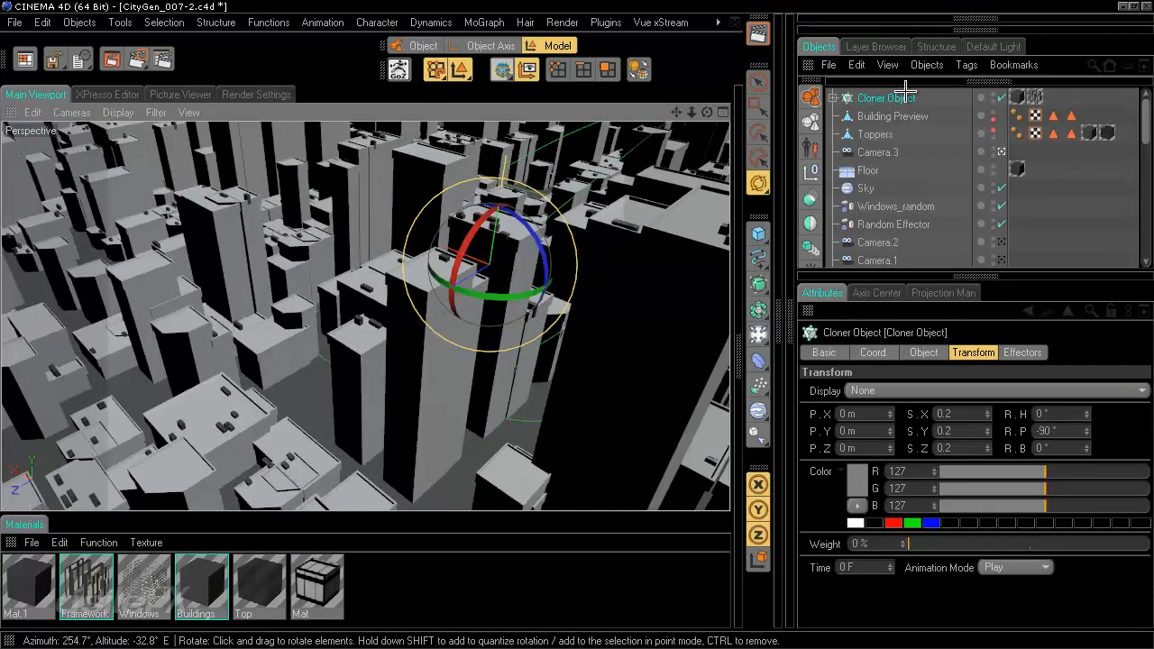
pyautogui.moveTo(490, 265)
pyautogui.keyDown('alt'); pyautogui.mouseDown(button='middle')
pyautogui.moveTo(533, 251)
pyautogui.moveTo(483, 387)
pyautogui.mouseUp(button='middle'); pyautogui.keyUp('alt')
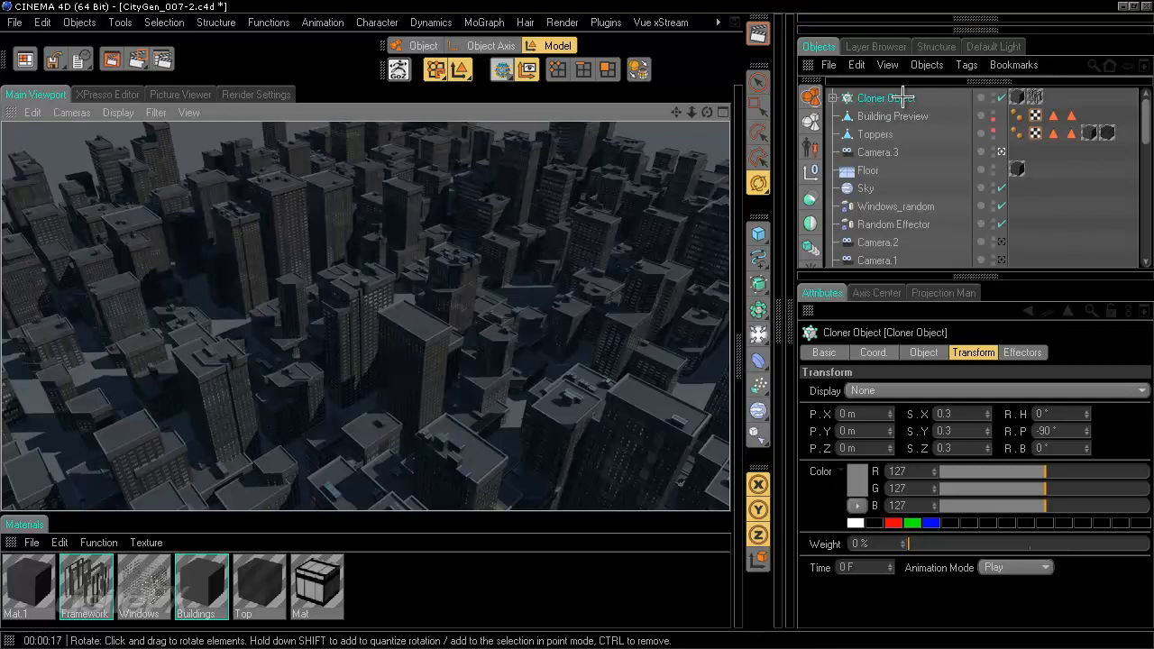
pyautogui.click(902, 98)
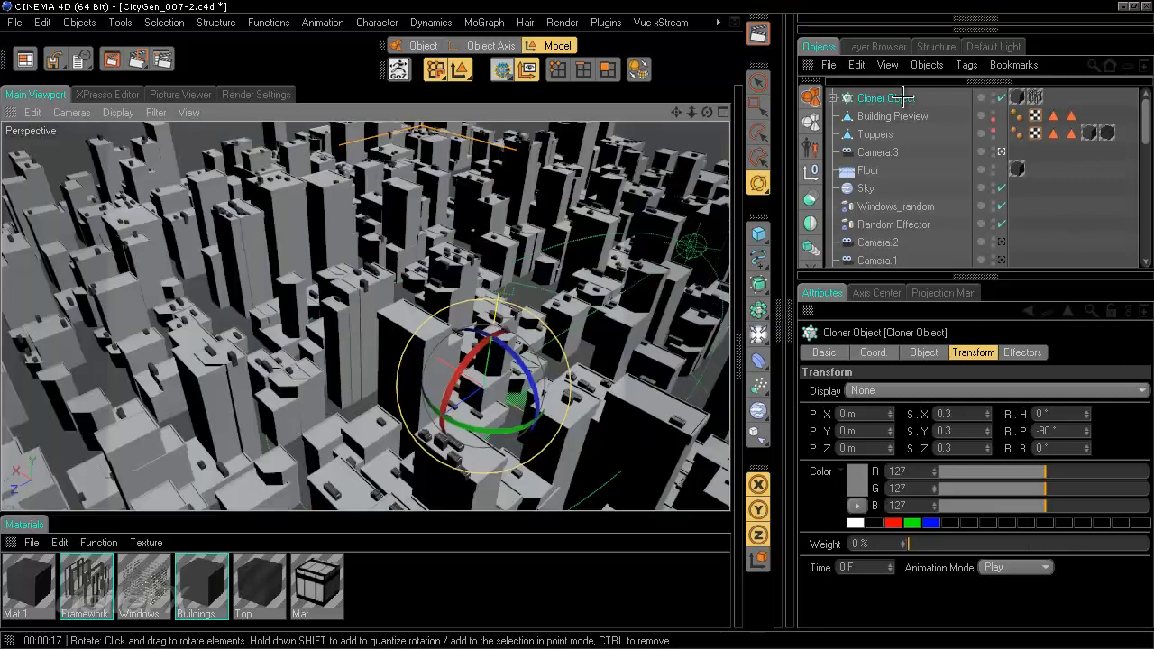
pyautogui.keyDown('alt'); pyautogui.moveTo(903, 98); pyautogui.dragTo(903, 97); pyautogui.keyUp('alt')
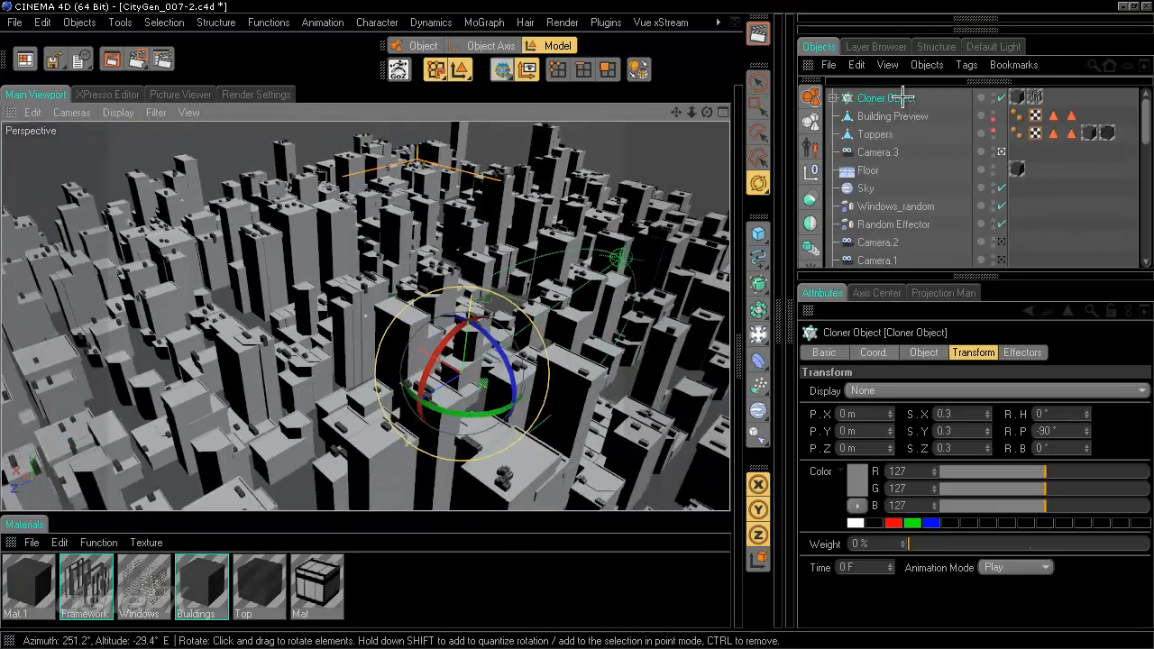